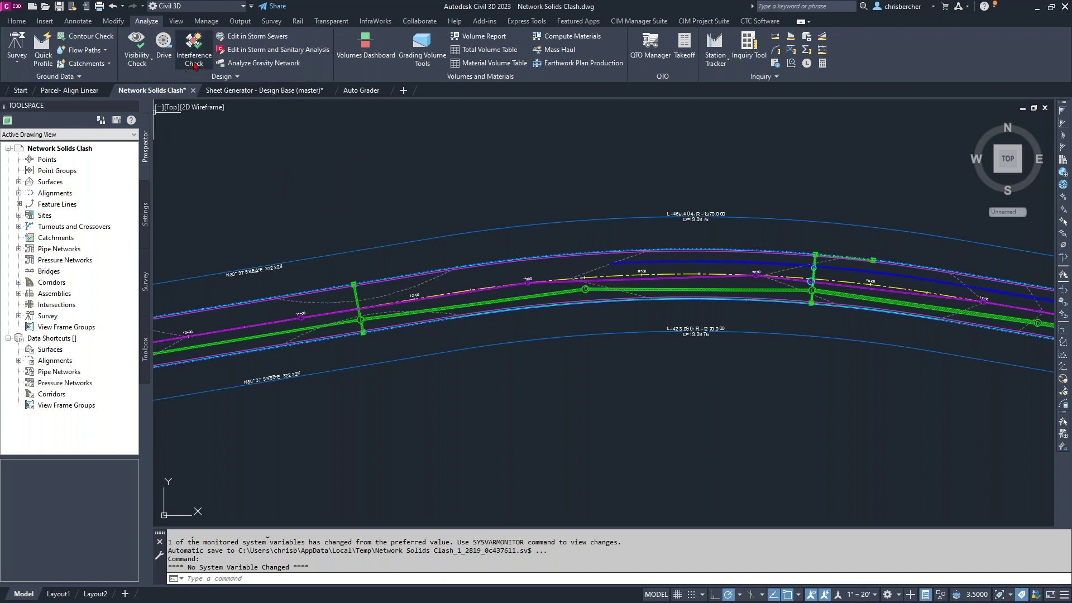
- Start an interference check and pick a Sanitary network part and a Storm network part near station 13+00
{"action": "scroll", "coordinate": [628, 313], "scroll_direction": "up", "scroll_amount": 2}
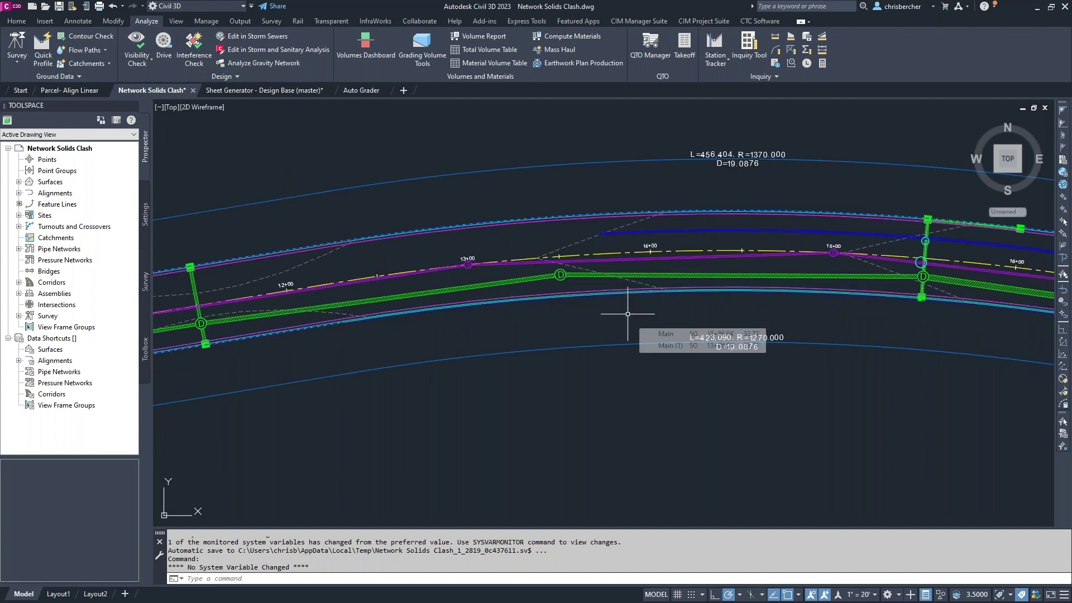
{"action": "left_click", "coordinate": [202, 61]}
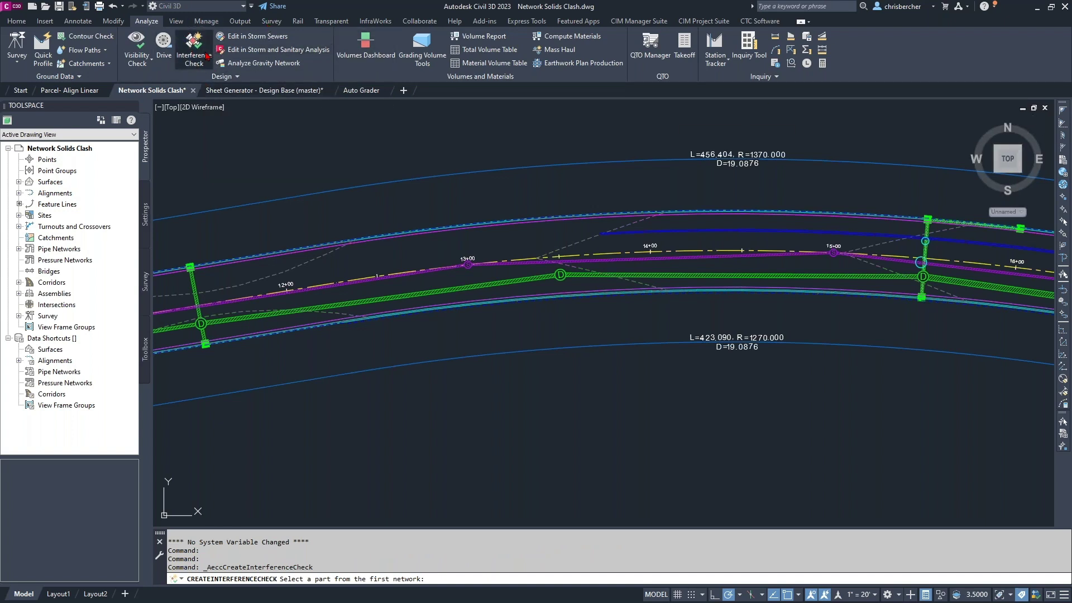
{"action": "left_click", "coordinate": [207, 56]}
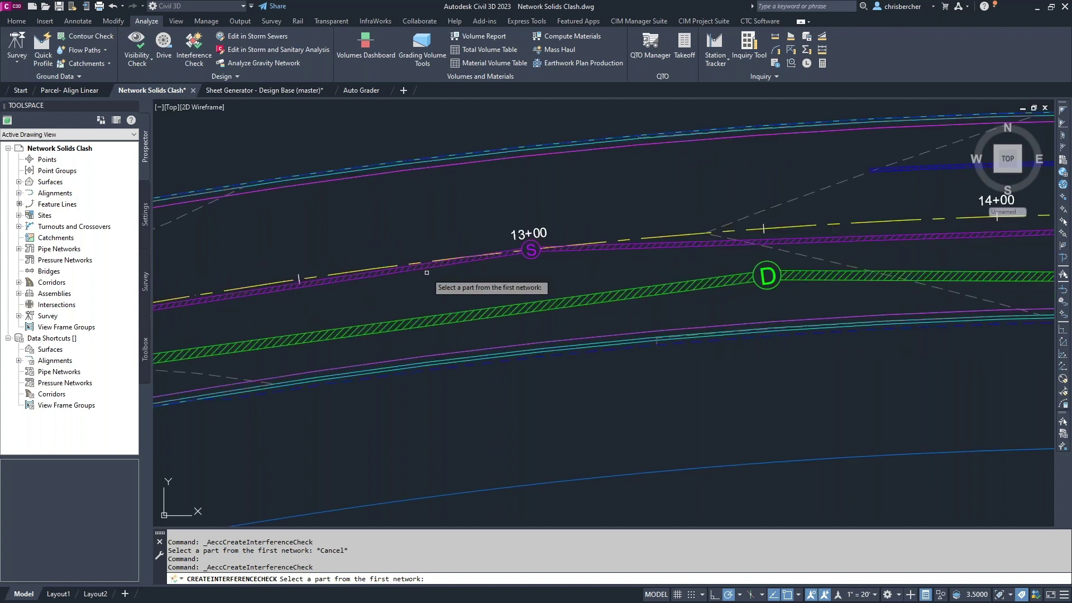
{"action": "scroll", "coordinate": [429, 270], "scroll_direction": "up", "scroll_amount": 4}
{"action": "left_click", "coordinate": [441, 318]}
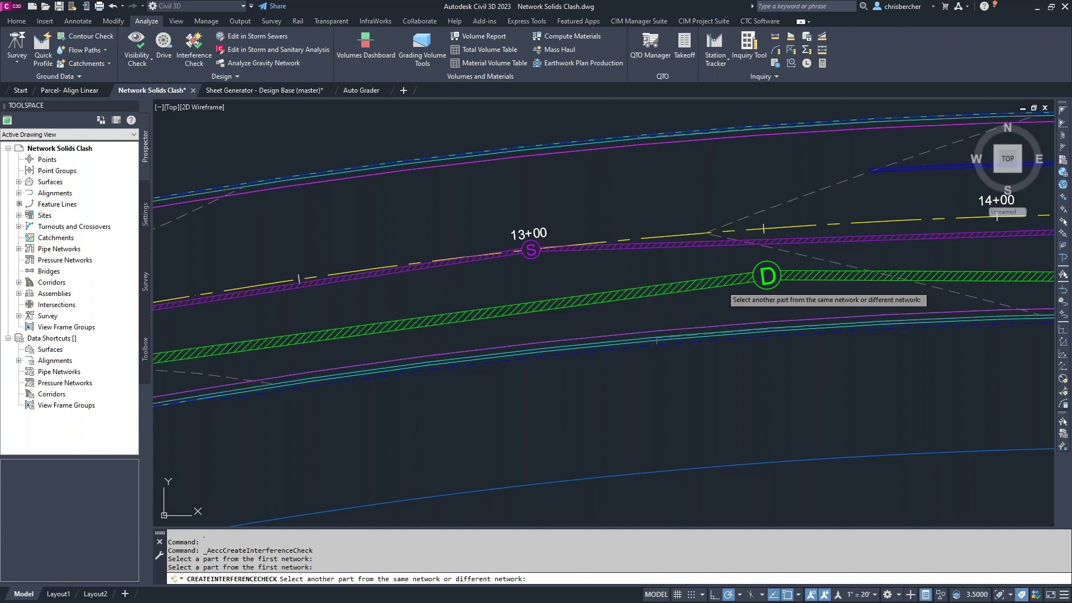
{"action": "left_click", "coordinate": [722, 287]}
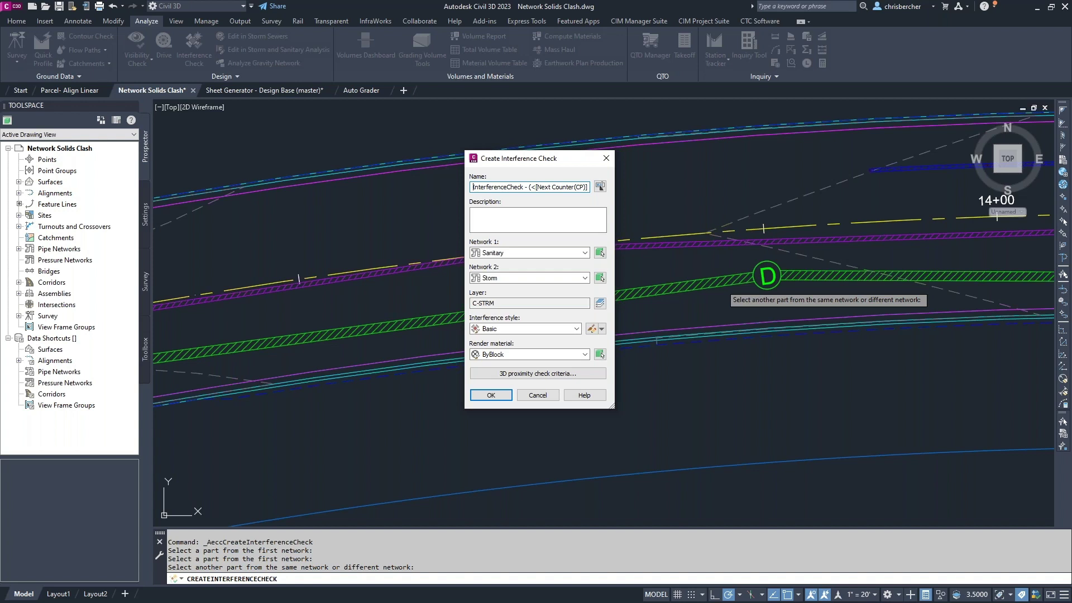
- Apply the 3D proximity check to the interference check, using a distance of 10.00'
{"action": "left_click", "coordinate": [549, 329]}
{"action": "left_click", "coordinate": [553, 328]}
{"action": "left_click", "coordinate": [511, 372]}
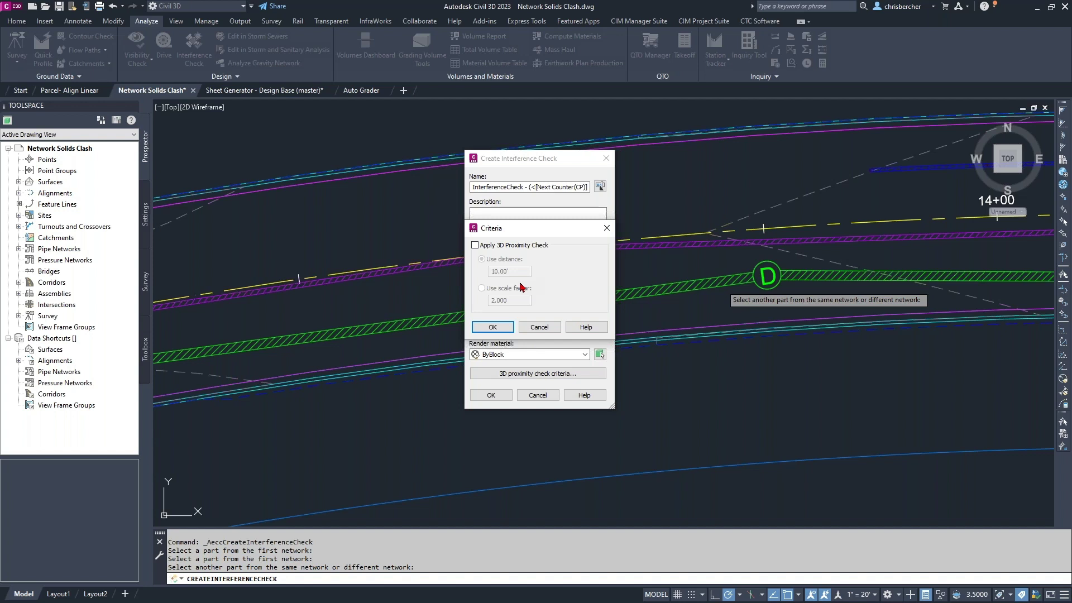
{"action": "left_click", "coordinate": [514, 246]}
{"action": "left_click_drag", "start_coordinate": [518, 270], "coordinate": [430, 270]}
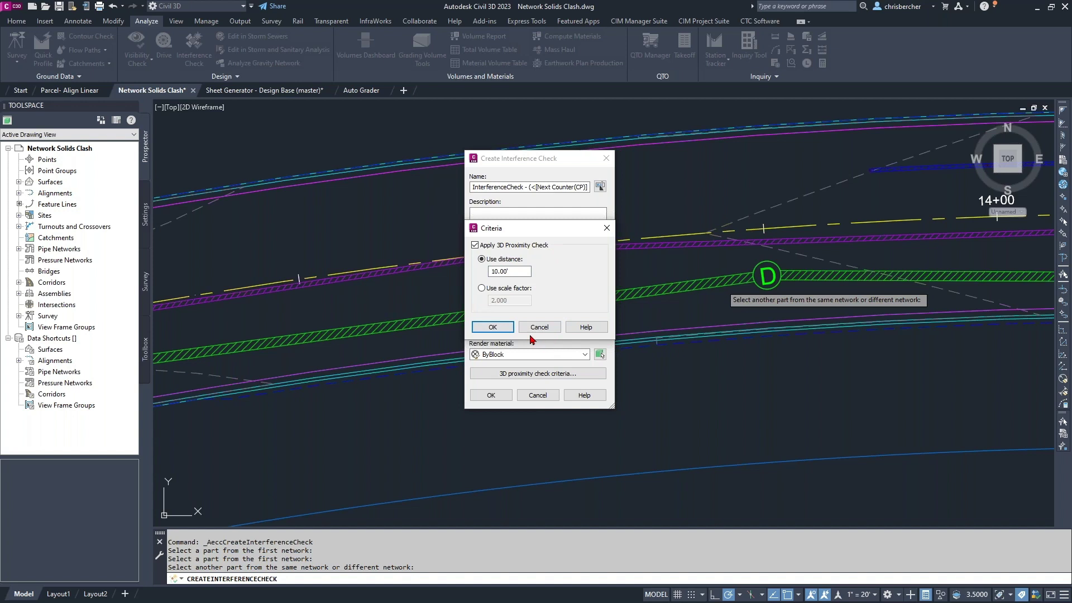
{"action": "left_click", "coordinate": [492, 328]}
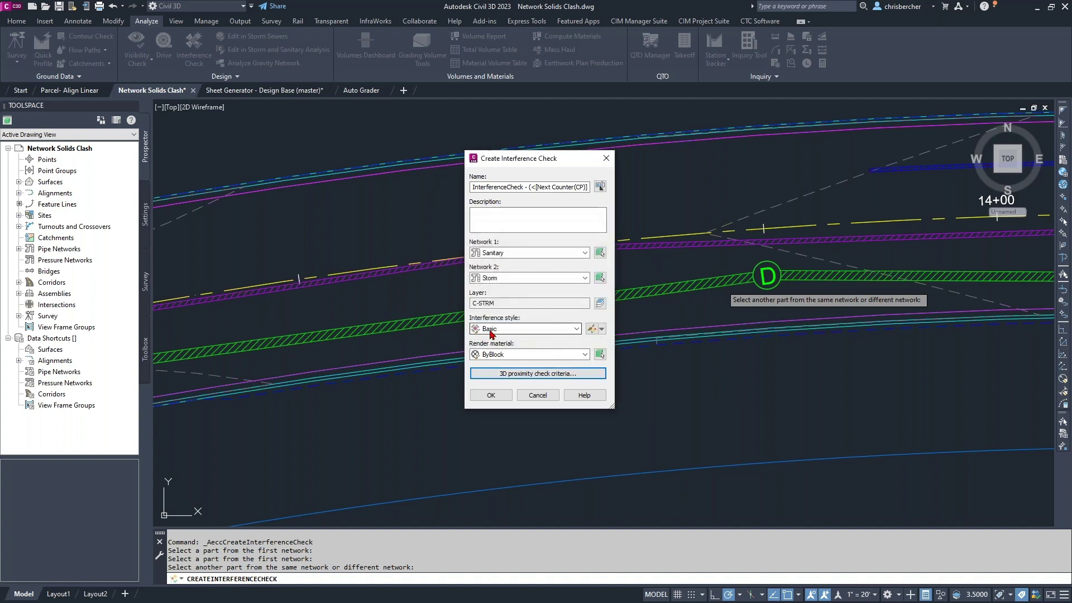
- Create the interference check between the Sanitary and Storm networks with the Basic interference style and ByBlock render material
{"action": "left_click", "coordinate": [554, 354]}
{"action": "left_click", "coordinate": [555, 355]}
{"action": "left_click", "coordinate": [550, 328]}
{"action": "left_click", "coordinate": [517, 340]}
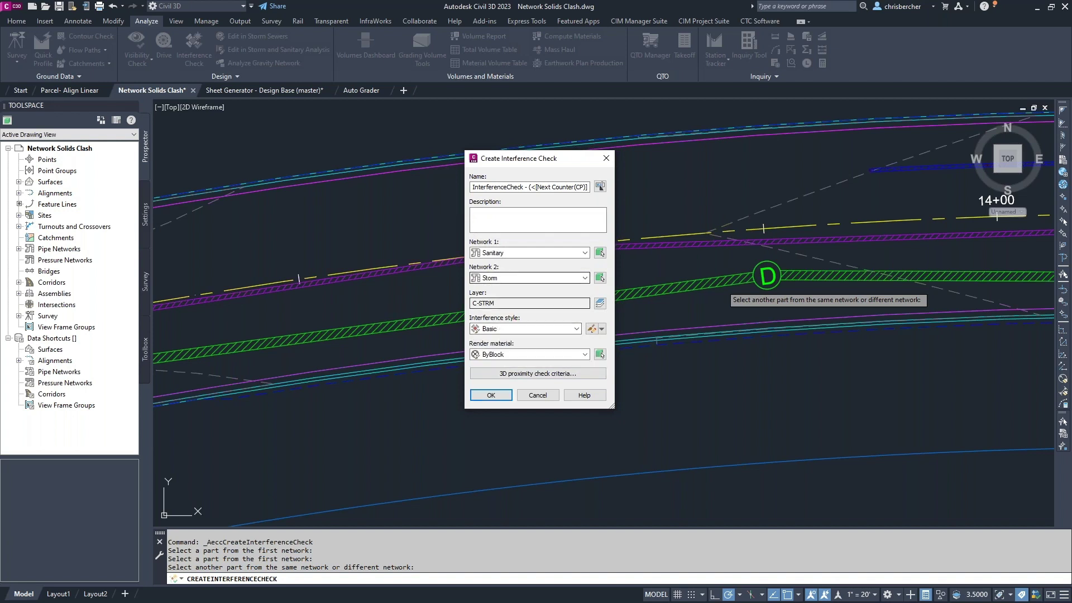
{"action": "left_click", "coordinate": [491, 397]}
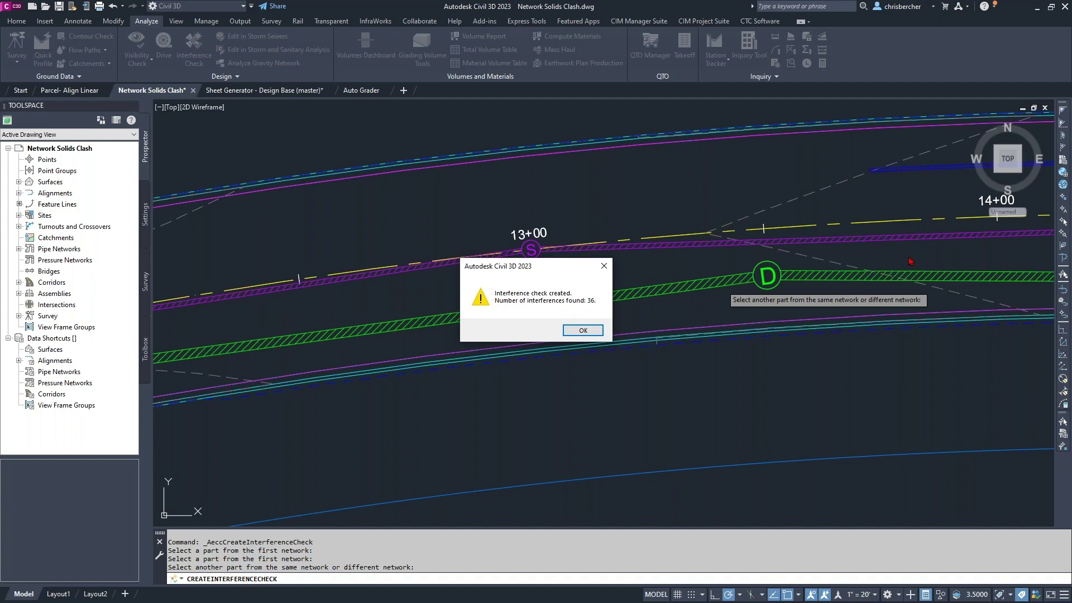
{"action": "left_click", "coordinate": [580, 330]}
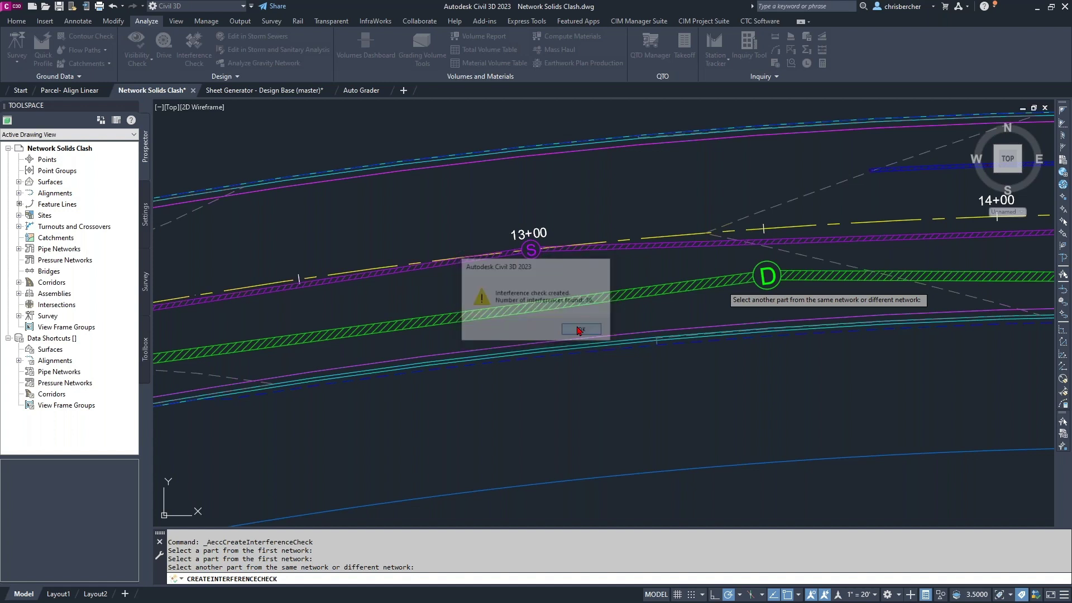
- Examine the interference markers along the storm pipes and inspect the properties of the marker just before the structure between stations 11+00 and 12+00
{"action": "left_click", "coordinate": [536, 302]}
{"action": "left_click", "coordinate": [672, 277]}
{"action": "key", "text": "Escape"}
{"action": "scroll", "coordinate": [604, 309], "scroll_direction": "down", "scroll_amount": 6}
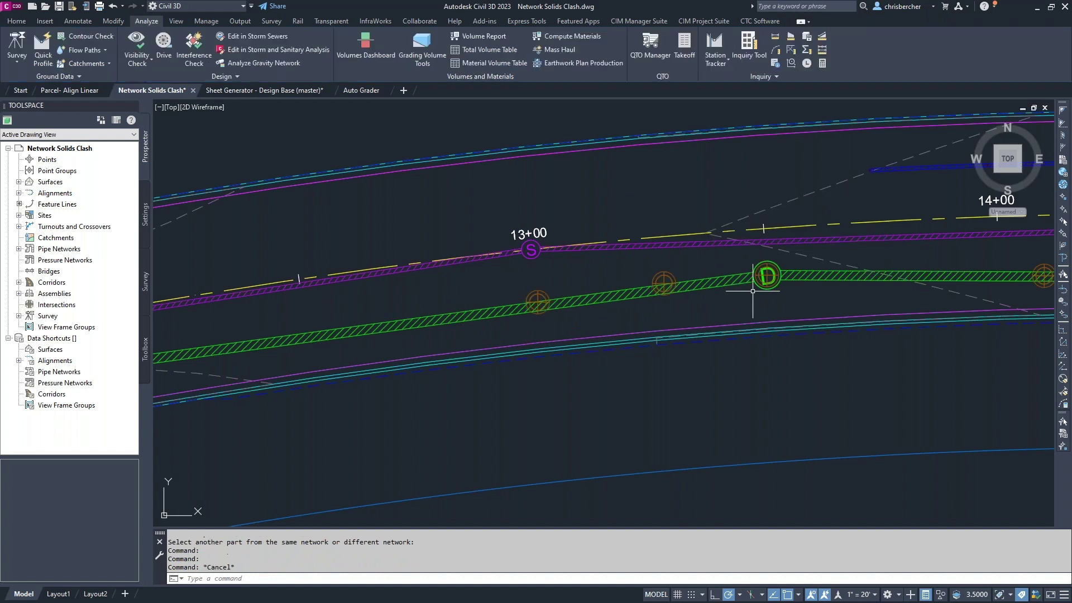
{"action": "scroll", "coordinate": [604, 309], "scroll_direction": "up", "scroll_amount": 6}
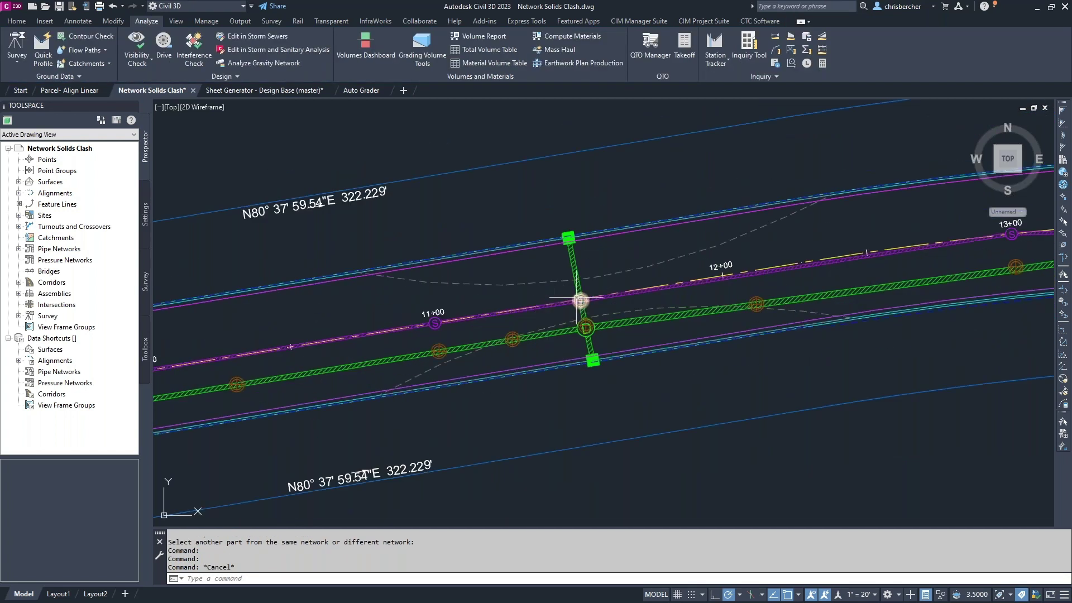
{"action": "middle_click_drag", "start_coordinate": [757, 302], "coordinate": [699, 308]}
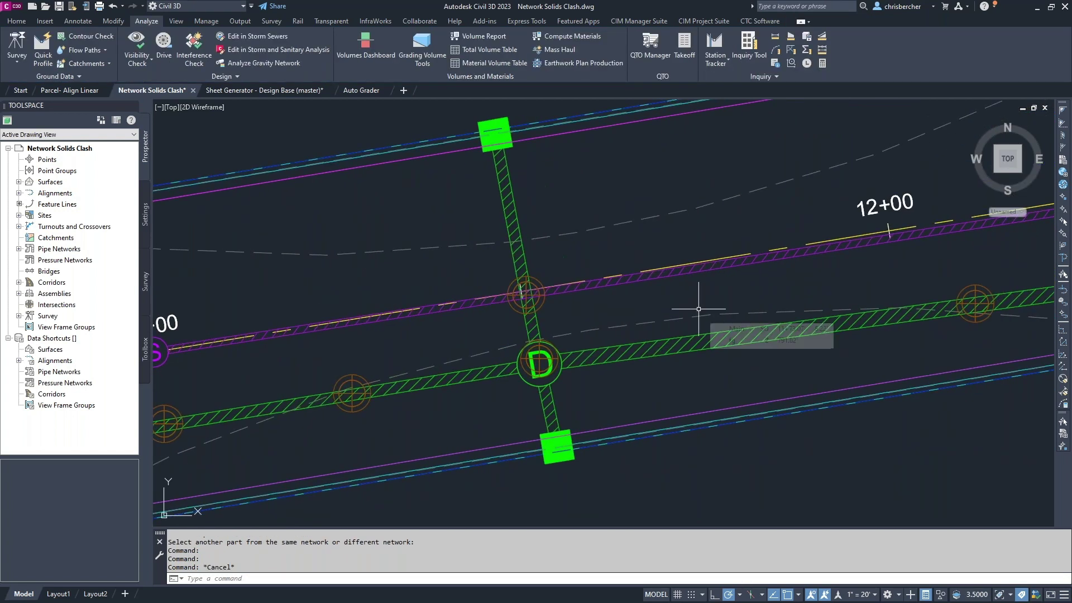
{"action": "left_click", "coordinate": [355, 382]}
{"action": "left_click", "coordinate": [330, 373]}
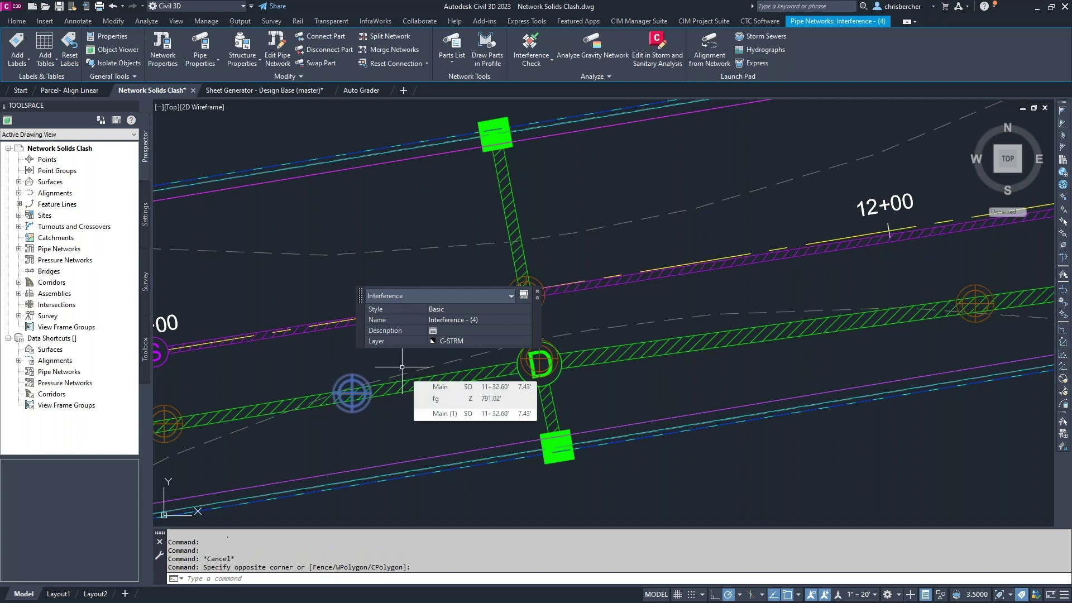
{"action": "key", "text": "Escape"}
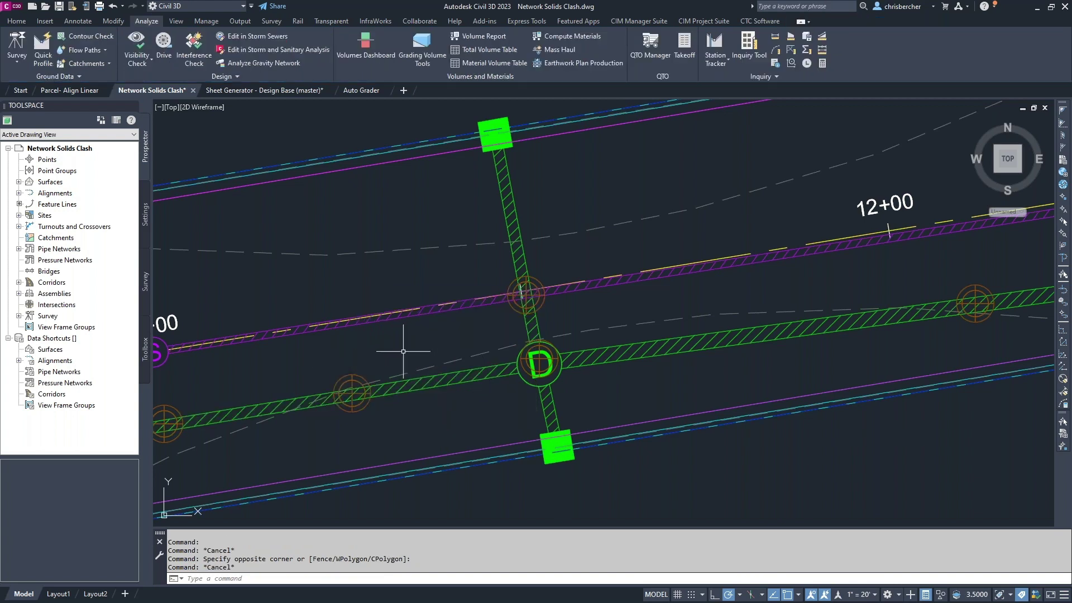
{"action": "scroll", "coordinate": [609, 370], "scroll_direction": "down", "scroll_amount": 3}
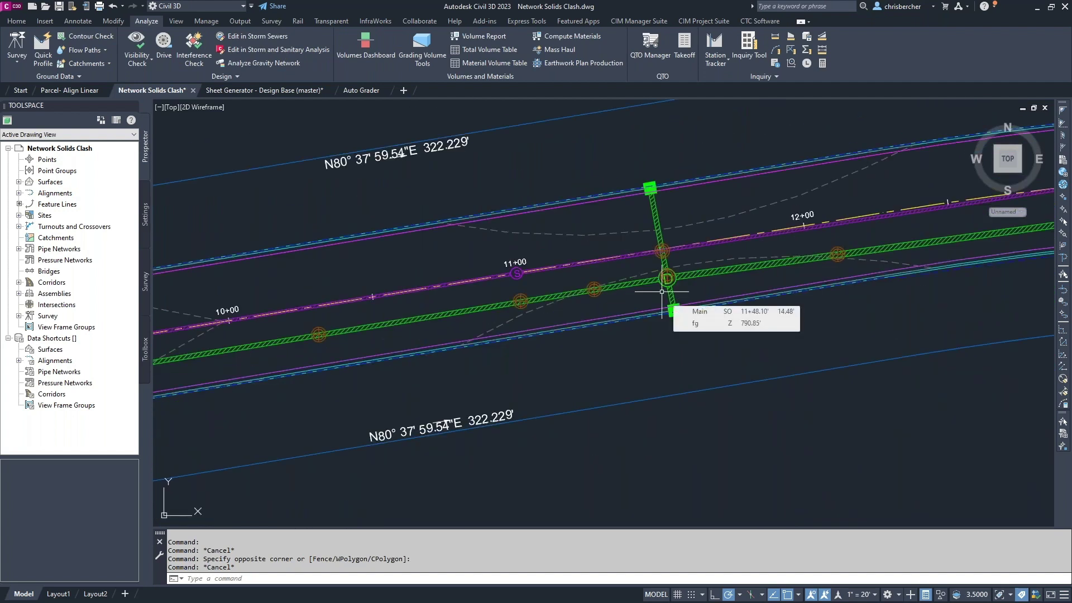
{"action": "left_click", "coordinate": [219, 77]}
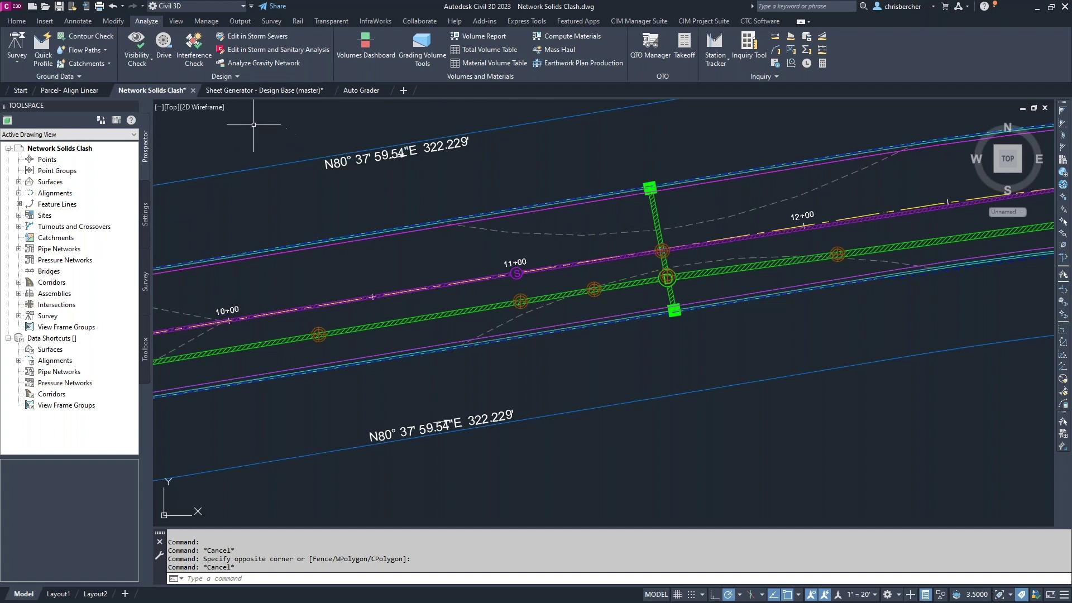
{"action": "left_click", "coordinate": [237, 78]}
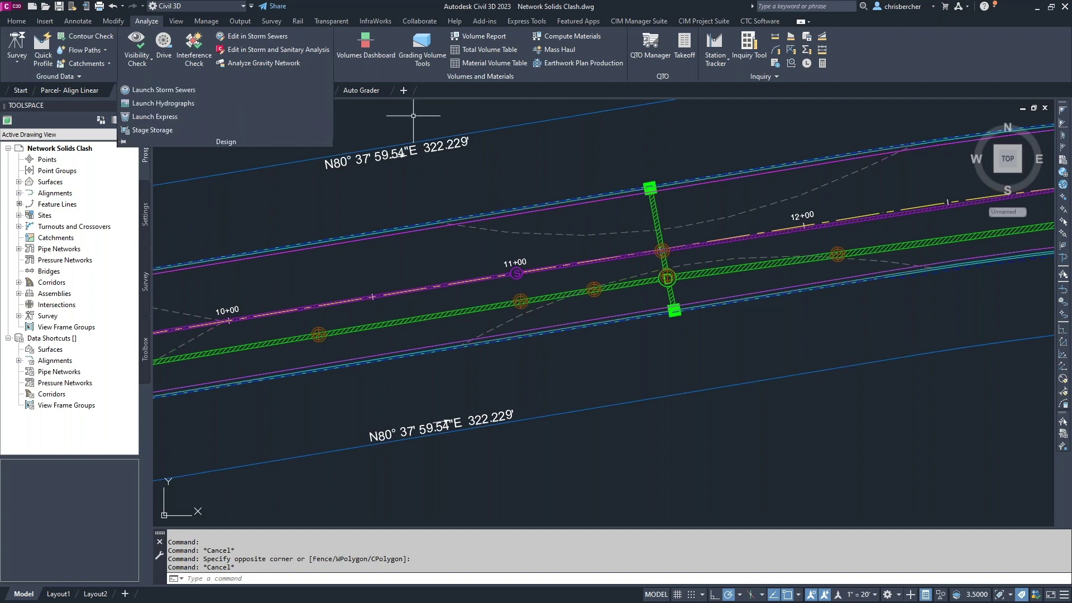
{"action": "key", "text": "Escape"}
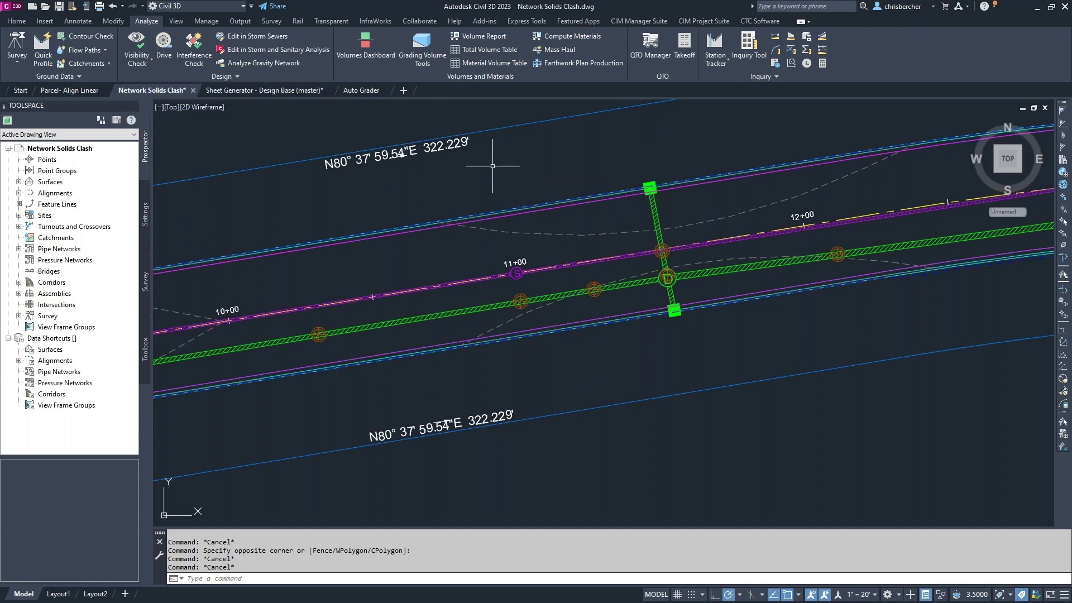
- Undo back through the view changes and the interference check creation
{"action": "key", "text": "ctrl+z"}
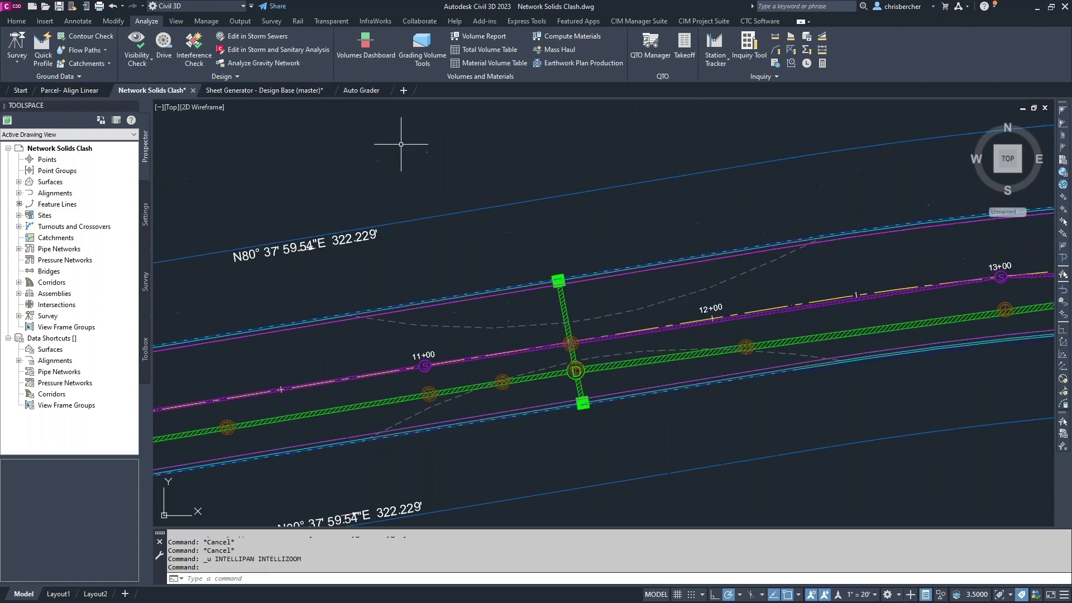
{"action": "key", "text": "ctrl+z"}
{"action": "key", "text": "ctrl+z"}
{"action": "key", "text": "ctrl+z"}
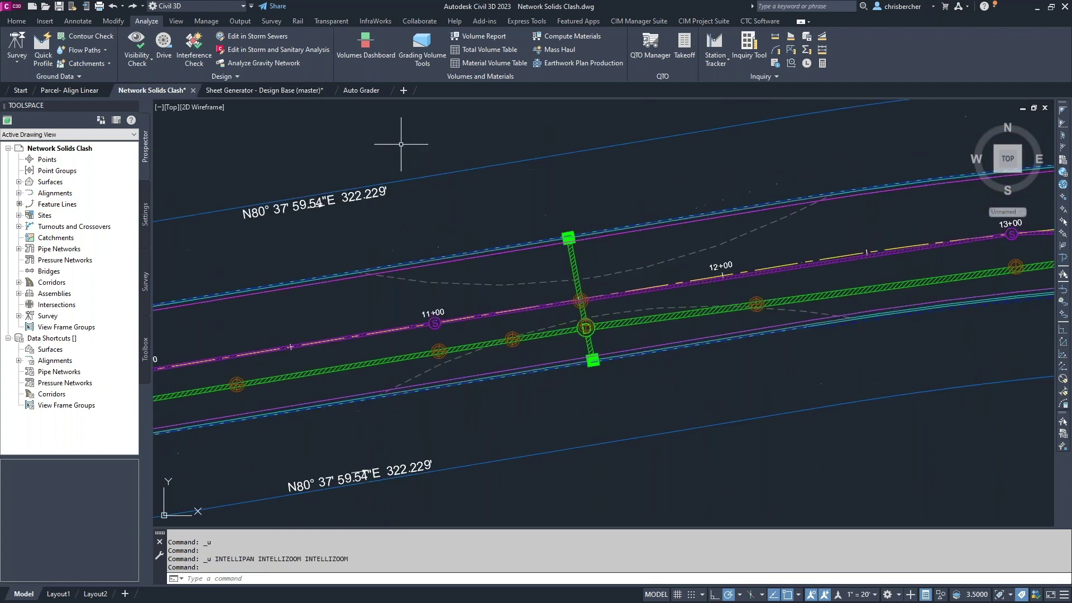
{"action": "key", "text": "ctrl+z"}
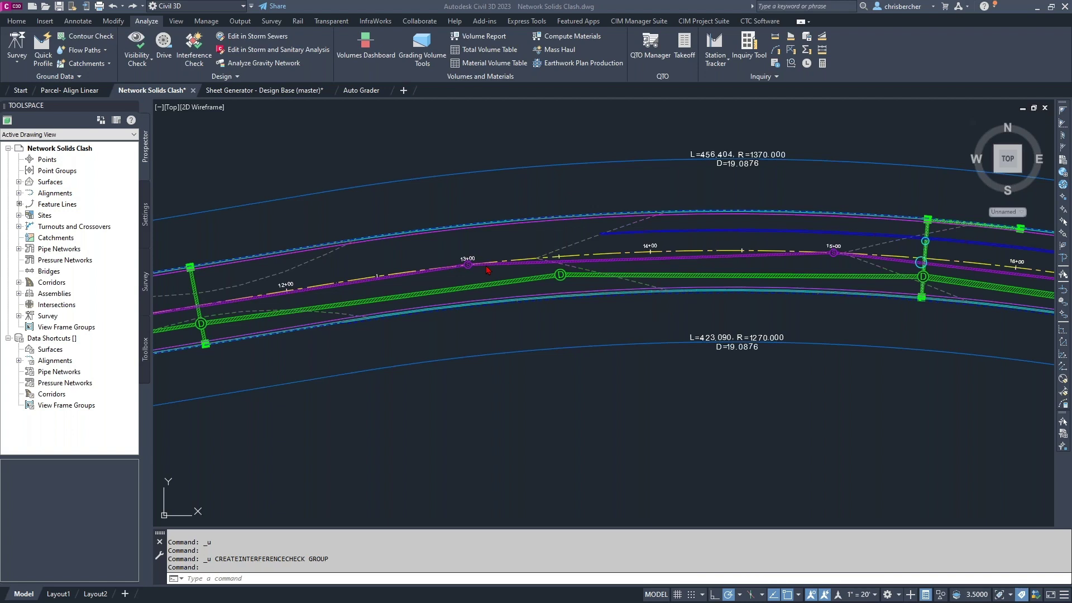
- Open Clash Seeker and delete all existing clash sets
{"action": "left_click", "coordinate": [708, 21]}
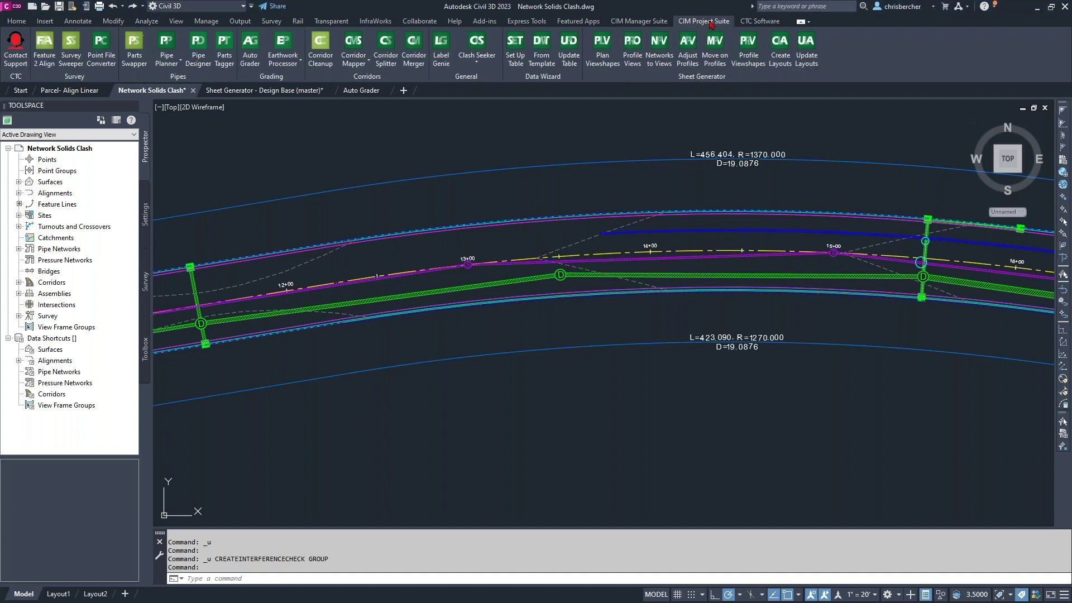
{"action": "left_click", "coordinate": [478, 43]}
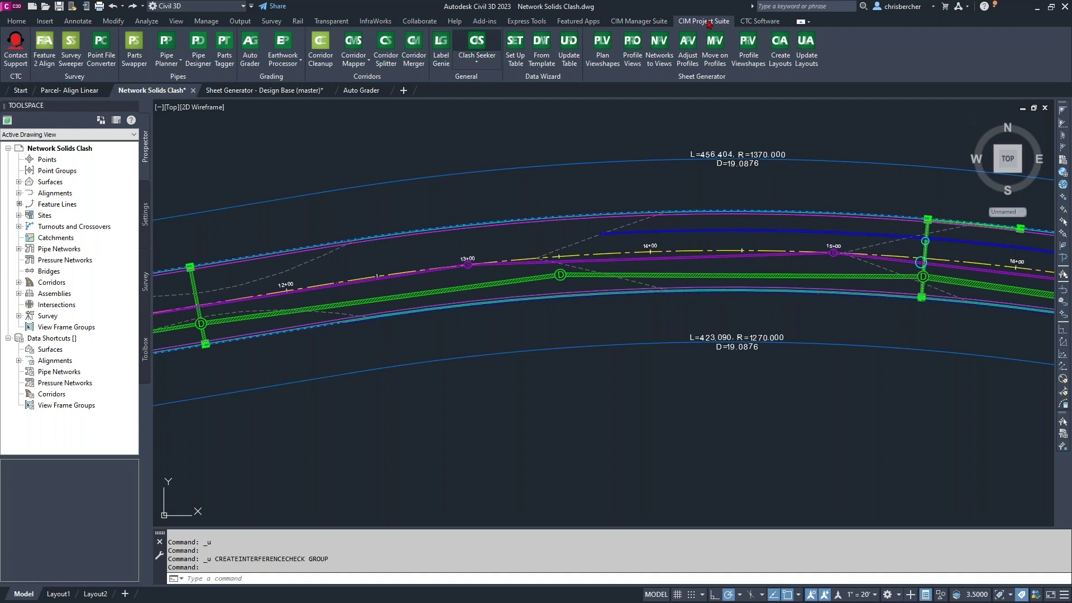
{"action": "left_click", "coordinate": [478, 65]}
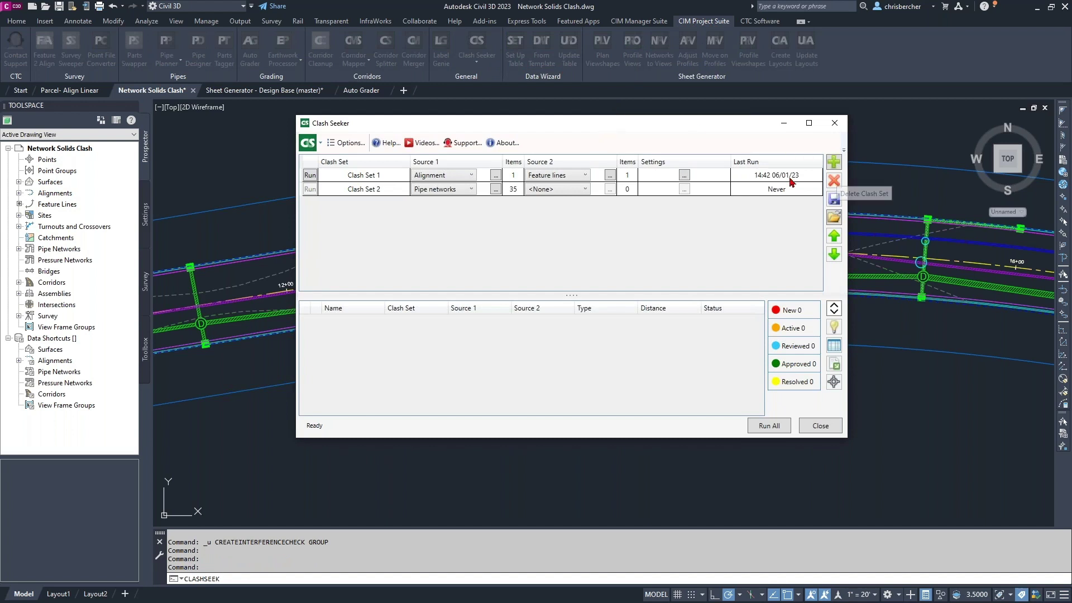
{"action": "left_click", "coordinate": [342, 177]}
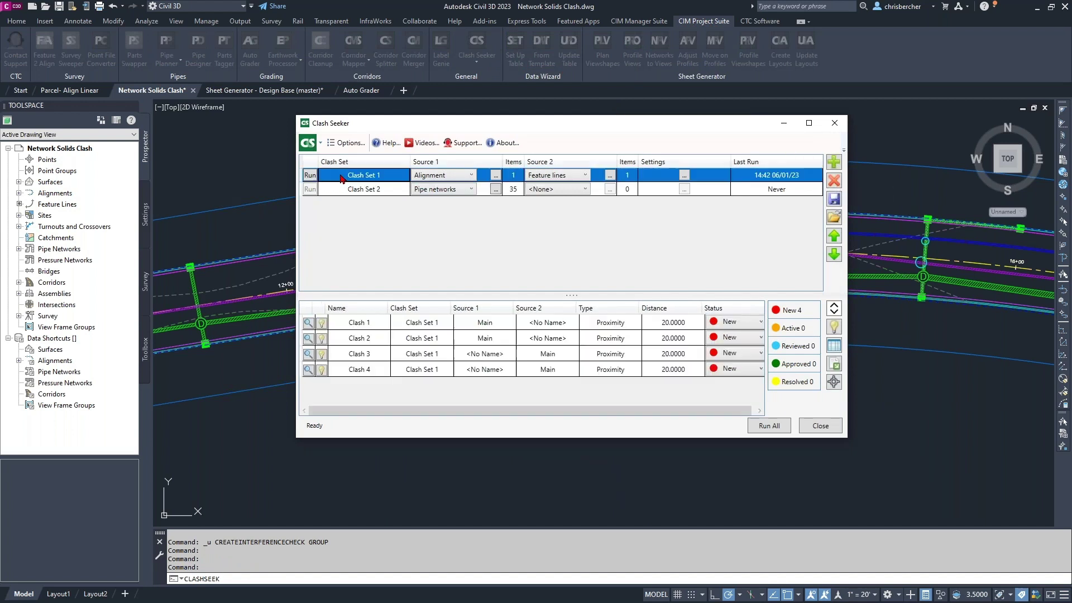
{"action": "left_click", "coordinate": [833, 182]}
{"action": "left_click", "coordinate": [596, 316]}
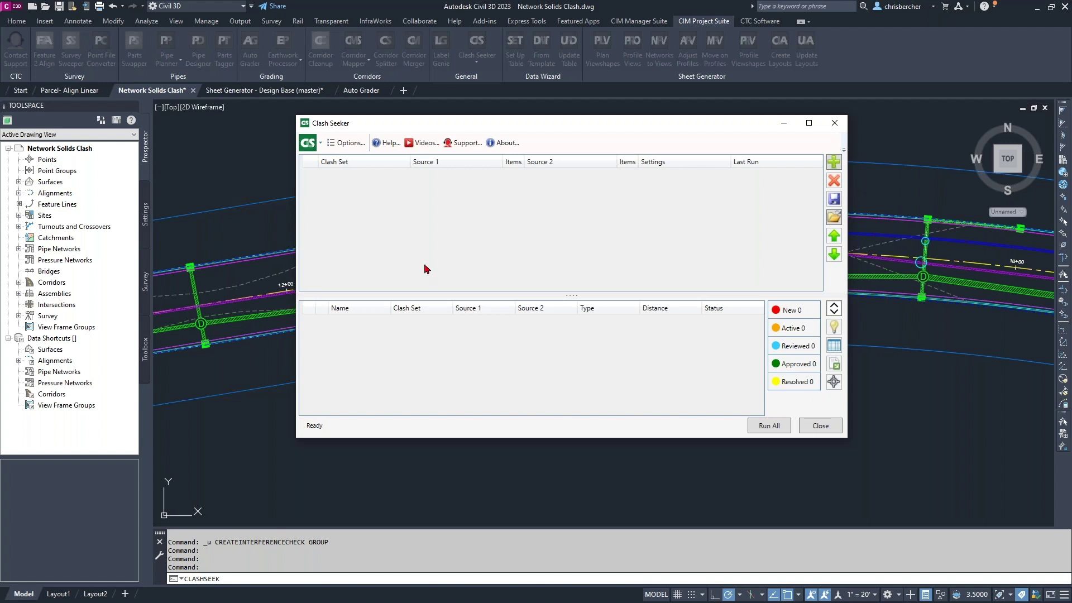
- Review Clash Seeker's general options without changing them and close Clash Seeker
{"action": "left_click", "coordinate": [349, 149]}
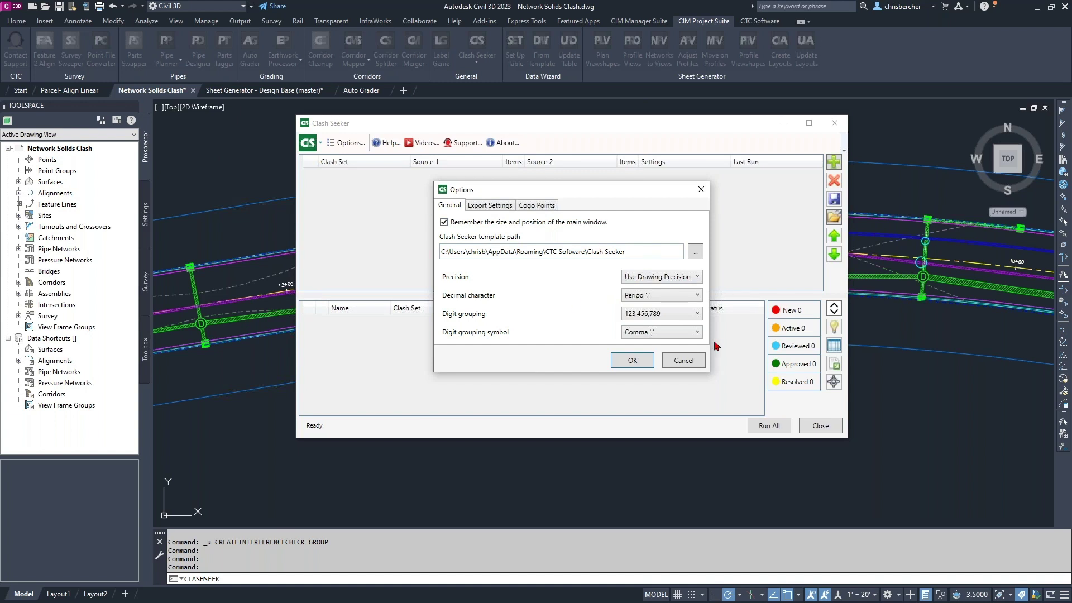
{"action": "left_click", "coordinate": [682, 361]}
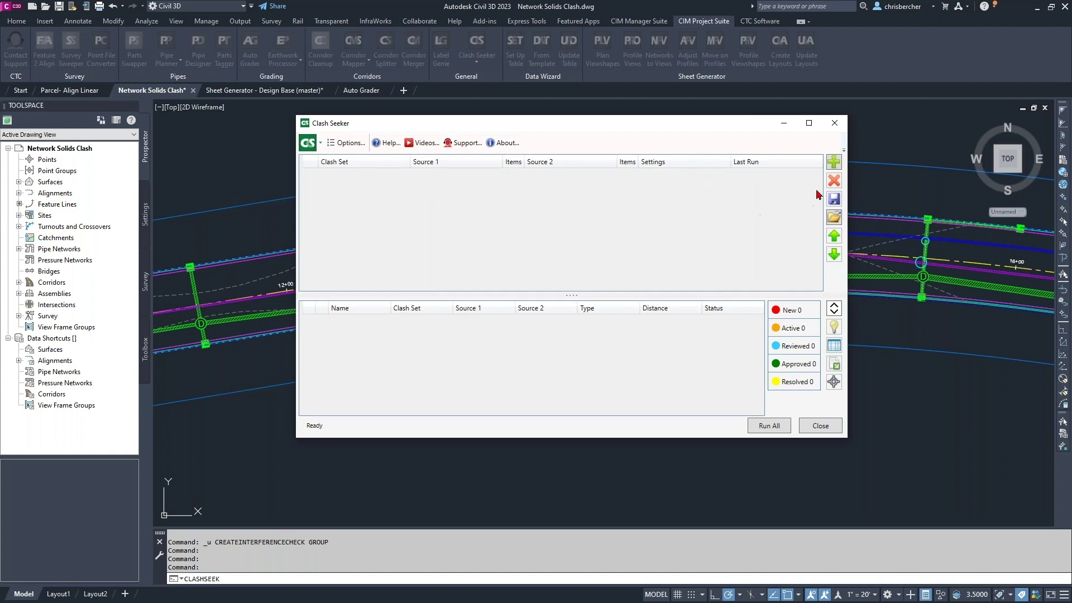
{"action": "left_click", "coordinate": [820, 426]}
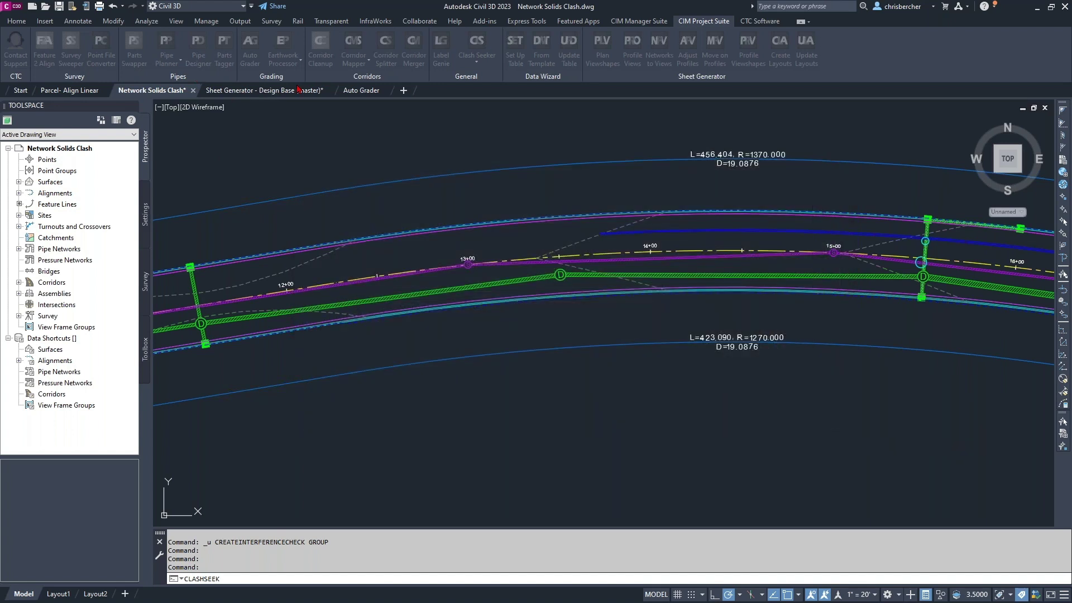
- Switch to the Sheet Generator - Design Base (master) drawing and add a new clash set in Clash Seeker
{"action": "left_click", "coordinate": [268, 90]}
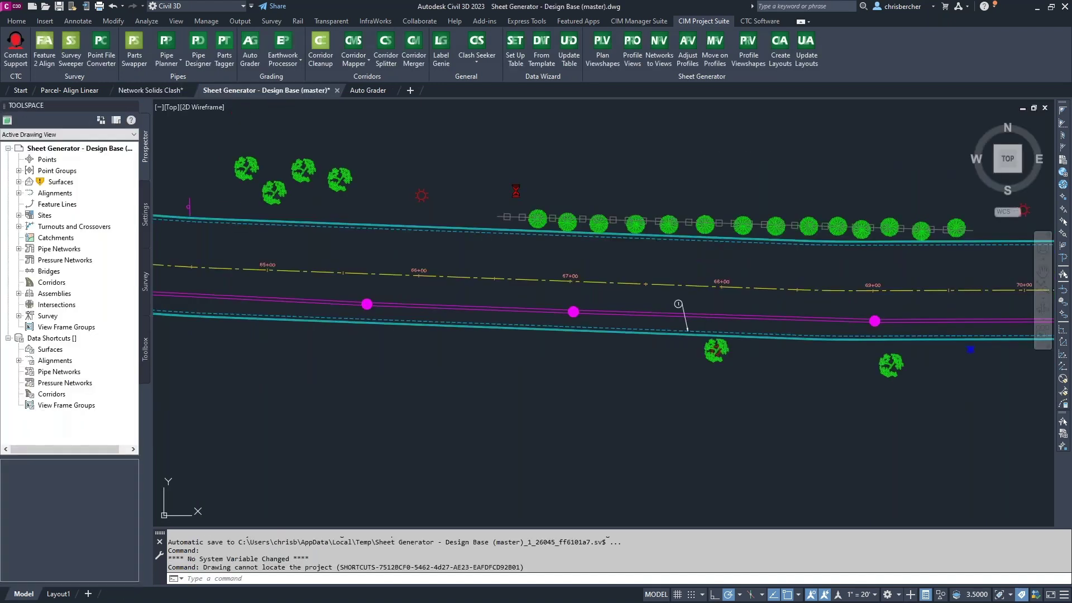
{"action": "middle_click_drag", "start_coordinate": [541, 134], "coordinate": [536, 149]}
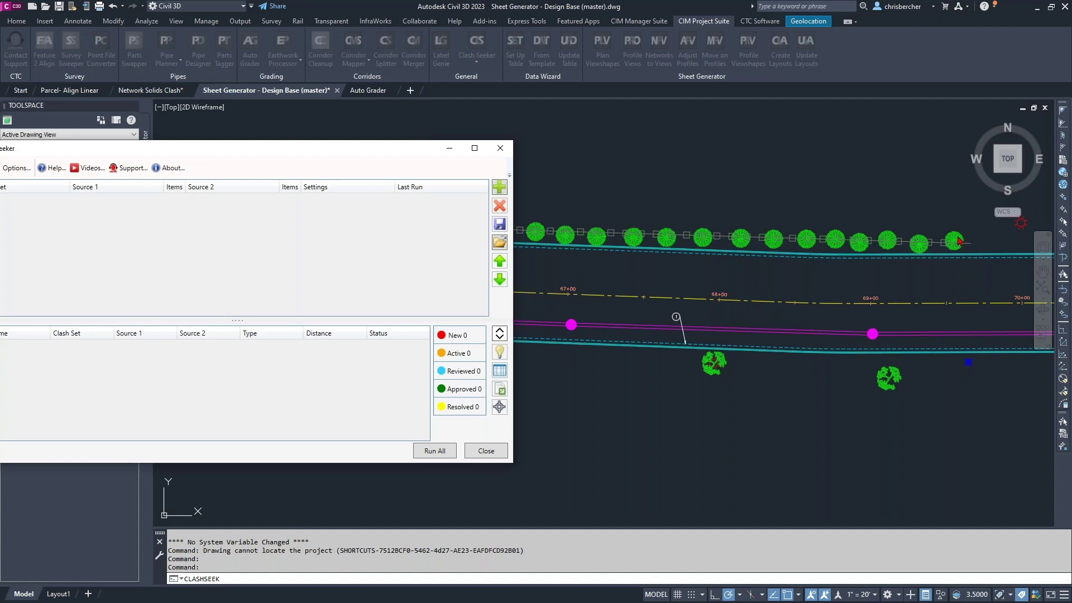
{"action": "left_click_drag", "start_coordinate": [360, 156], "coordinate": [536, 124]}
{"action": "left_click_drag", "start_coordinate": [353, 120], "coordinate": [309, 101]}
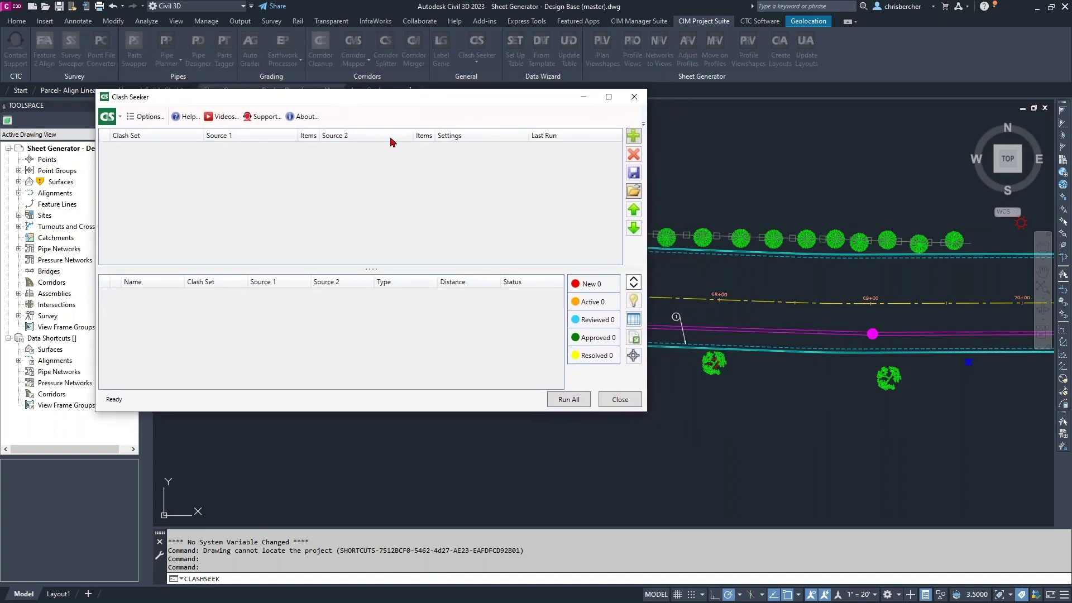
{"action": "left_click", "coordinate": [634, 137]}
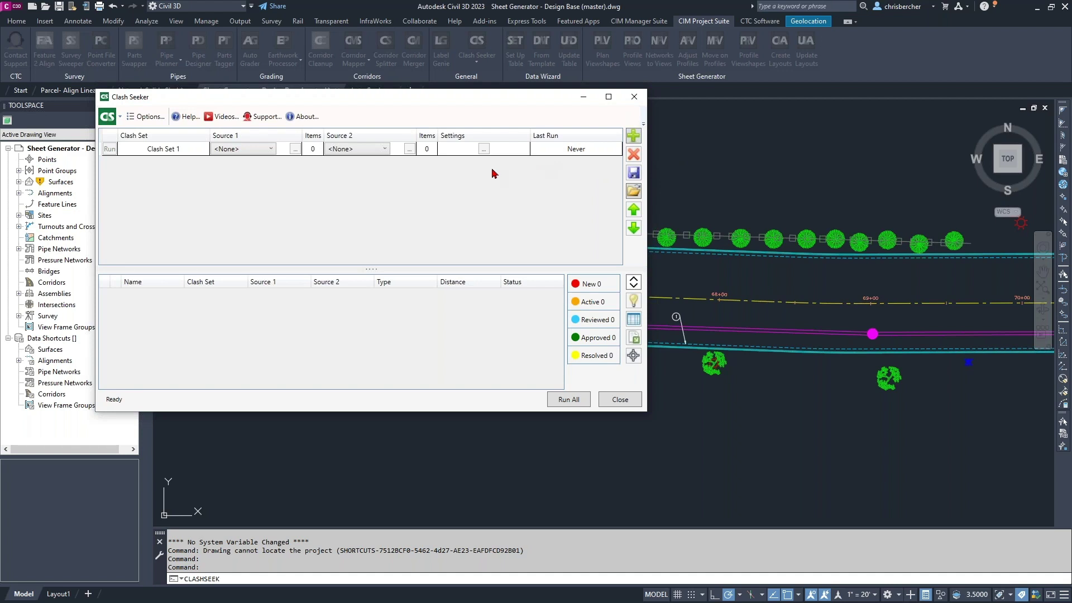
- Rename the clash set as Tree VS Walls, with Blocks as Source 1 and Polylines (2D) as Source 2
{"action": "left_click", "coordinate": [181, 149]}
{"action": "left_click", "coordinate": [180, 149]}
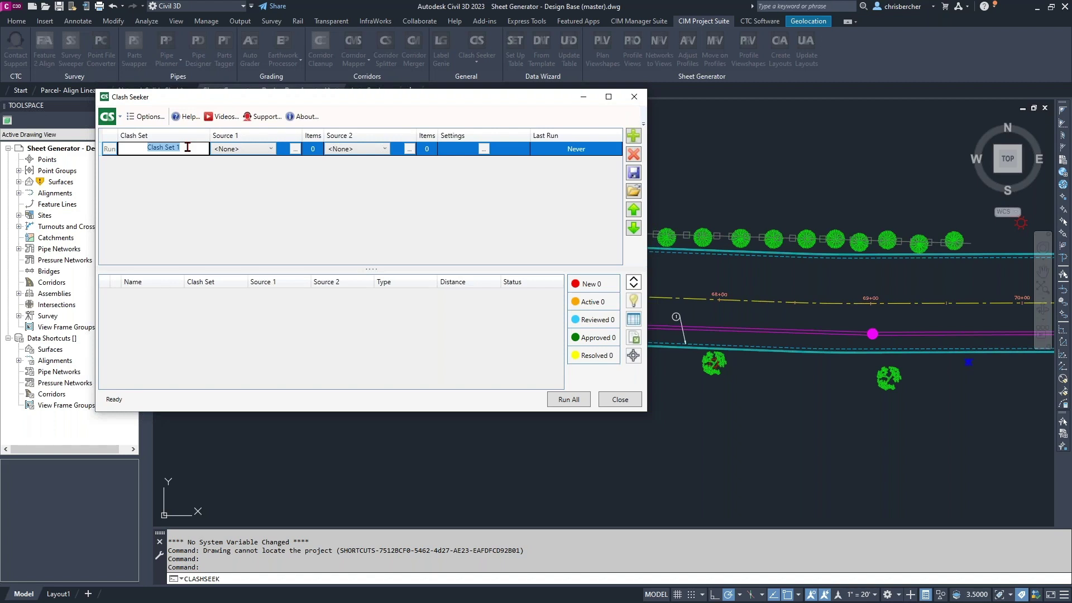
{"action": "type", "text": "Tree VS Walls"}
{"action": "left_click", "coordinate": [264, 154]}
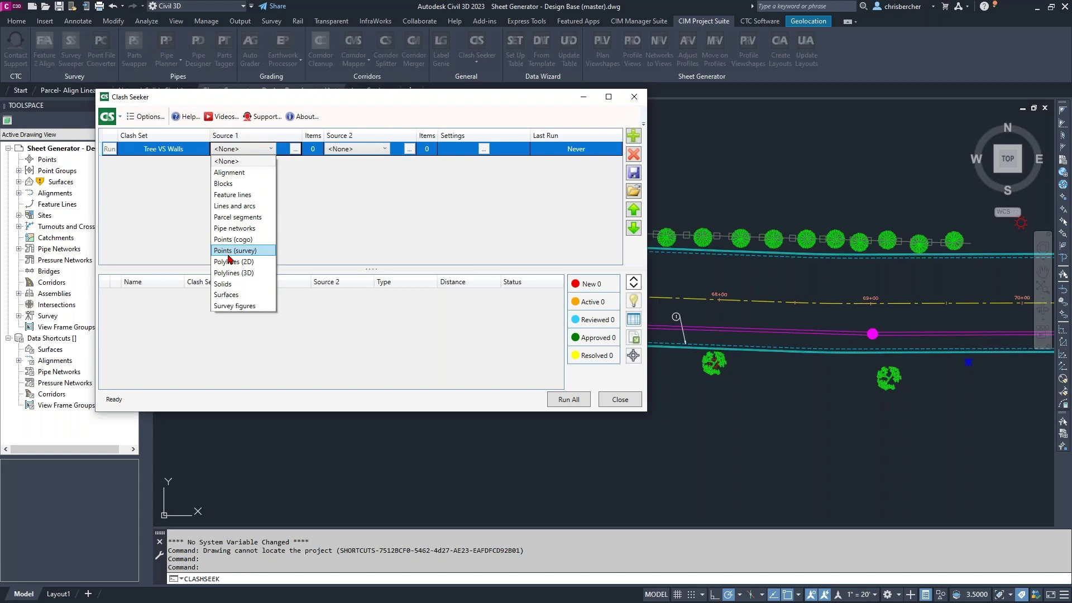
{"action": "left_click", "coordinate": [246, 185]}
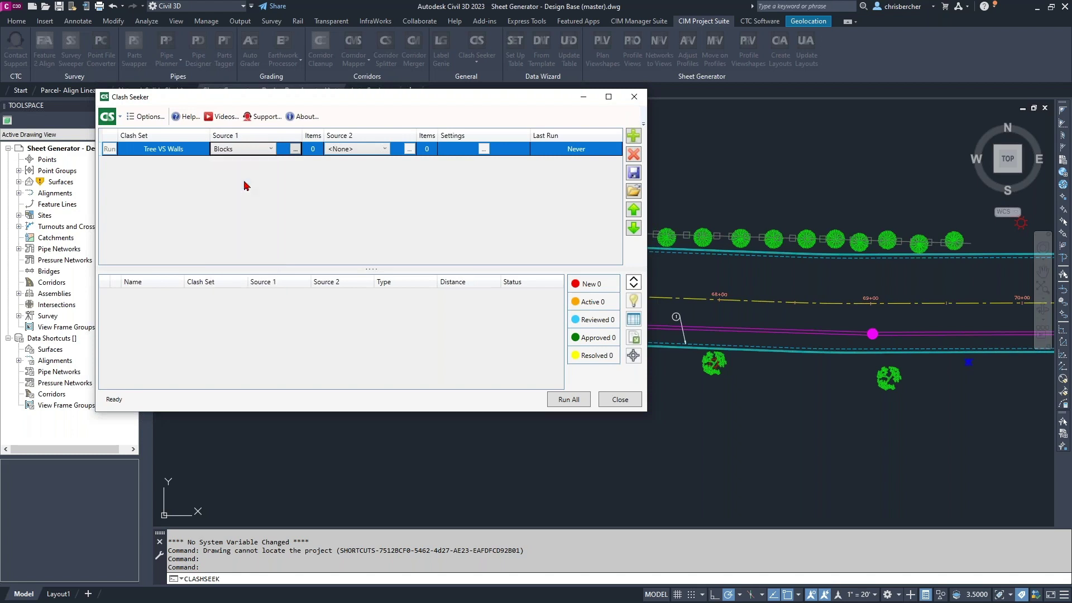
{"action": "left_click", "coordinate": [350, 149]}
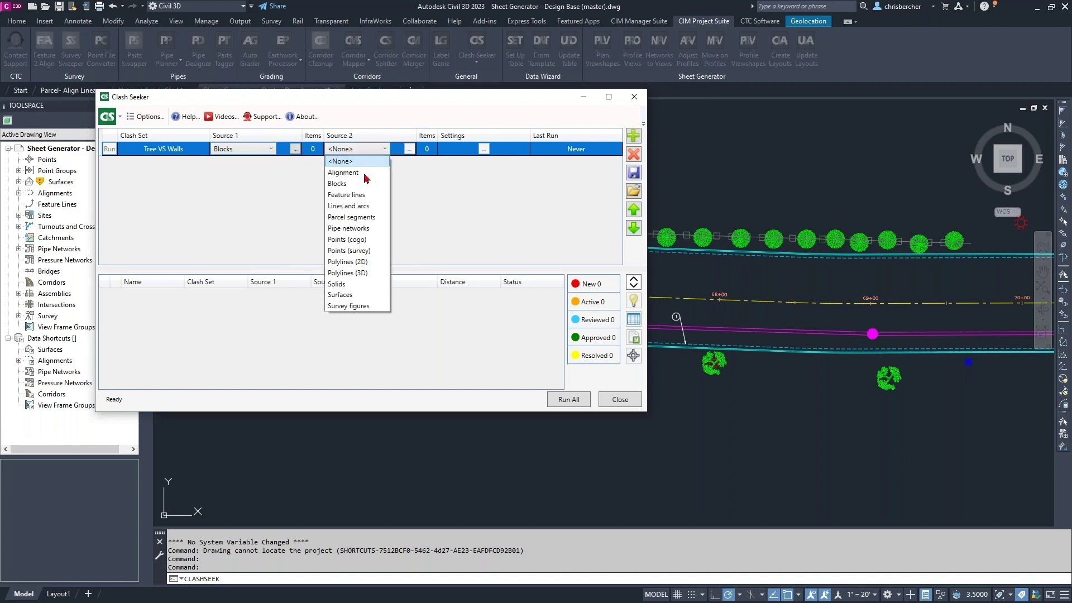
{"action": "left_click", "coordinate": [356, 263]}
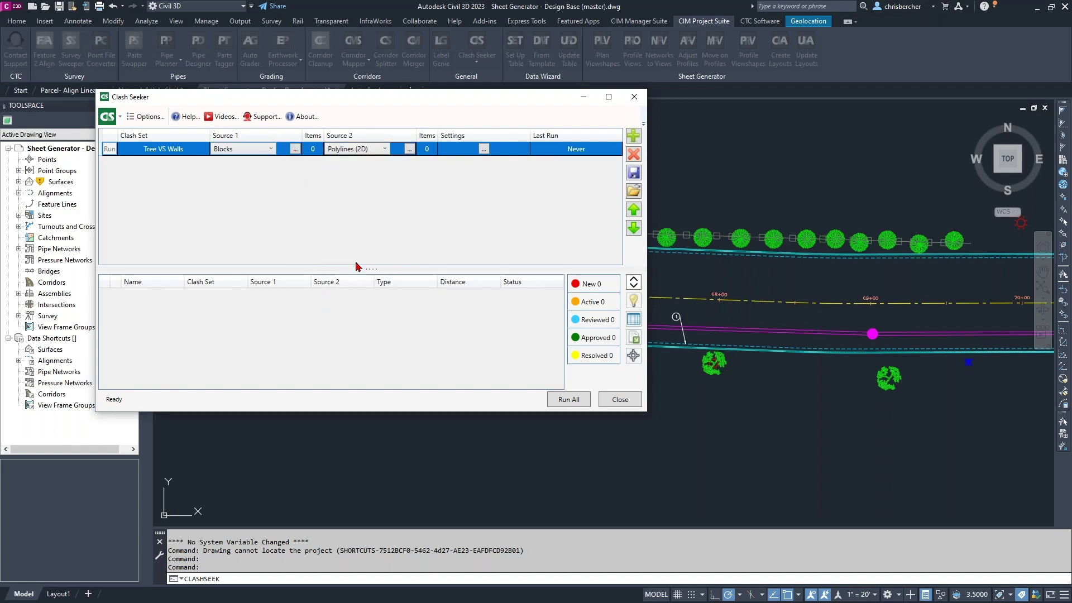
- Filter the Source 1 blocks to the C-TREE-CONF layer by picking a tree in the row beside the wall
{"action": "left_click", "coordinate": [296, 151]}
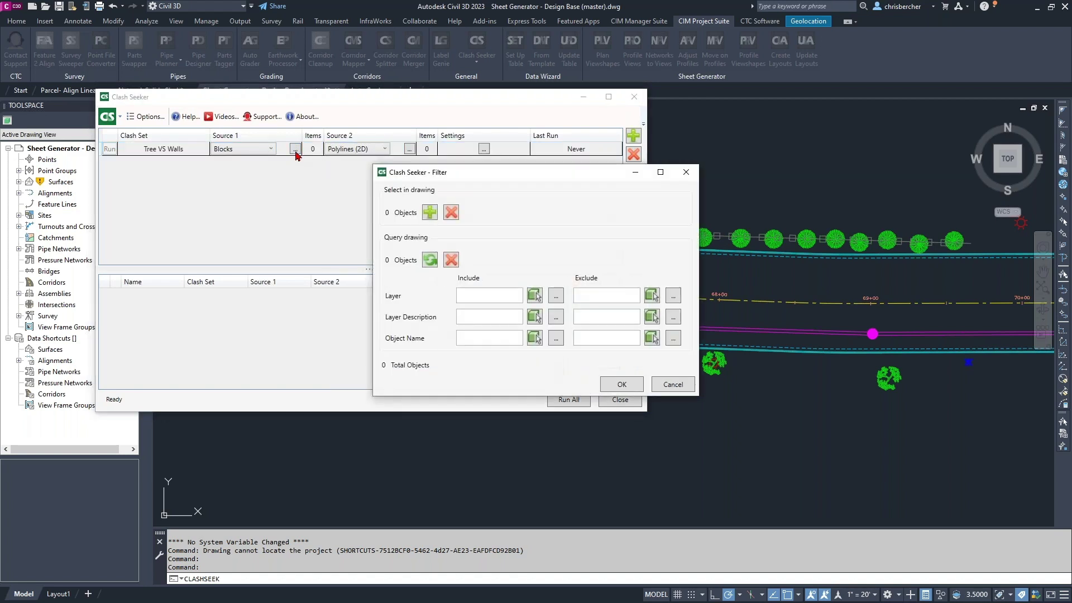
{"action": "left_click_drag", "start_coordinate": [454, 181], "coordinate": [390, 169]}
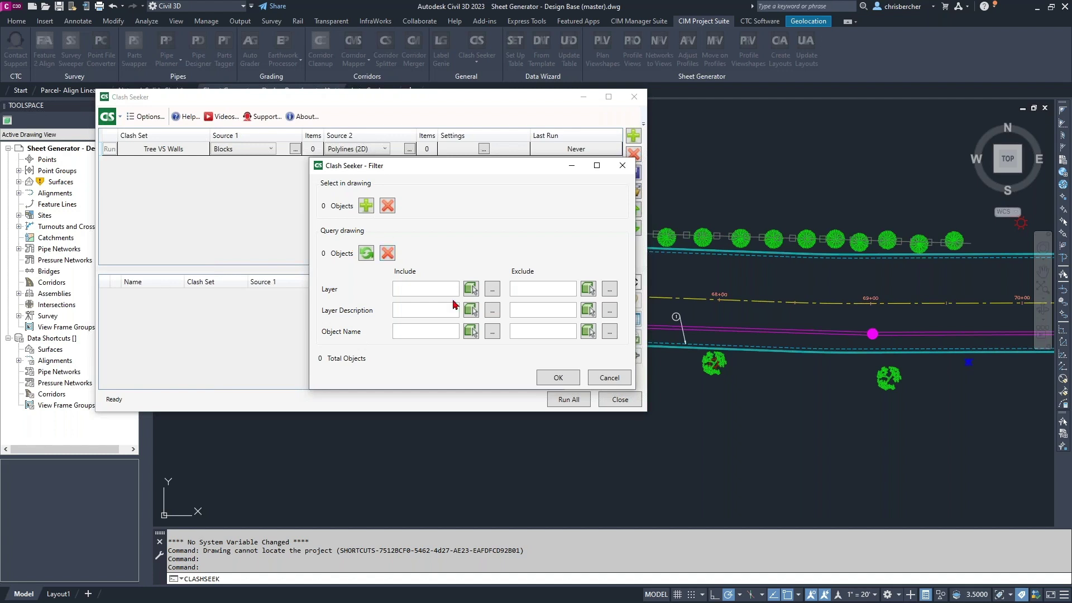
{"action": "left_click", "coordinate": [420, 288]}
{"action": "mouse_move", "coordinate": [540, 172]}
{"action": "left_mouse_down"}
{"action": "mouse_move", "coordinate": [510, 175]}
{"action": "mouse_move", "coordinate": [536, 152]}
{"action": "left_mouse_up"}
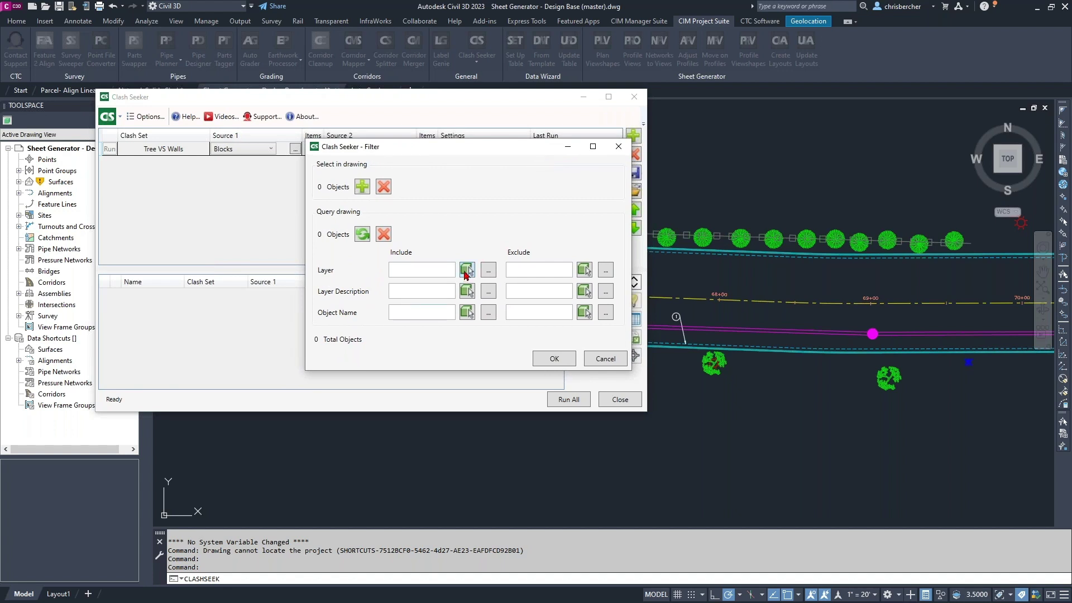
{"action": "left_click", "coordinate": [467, 272]}
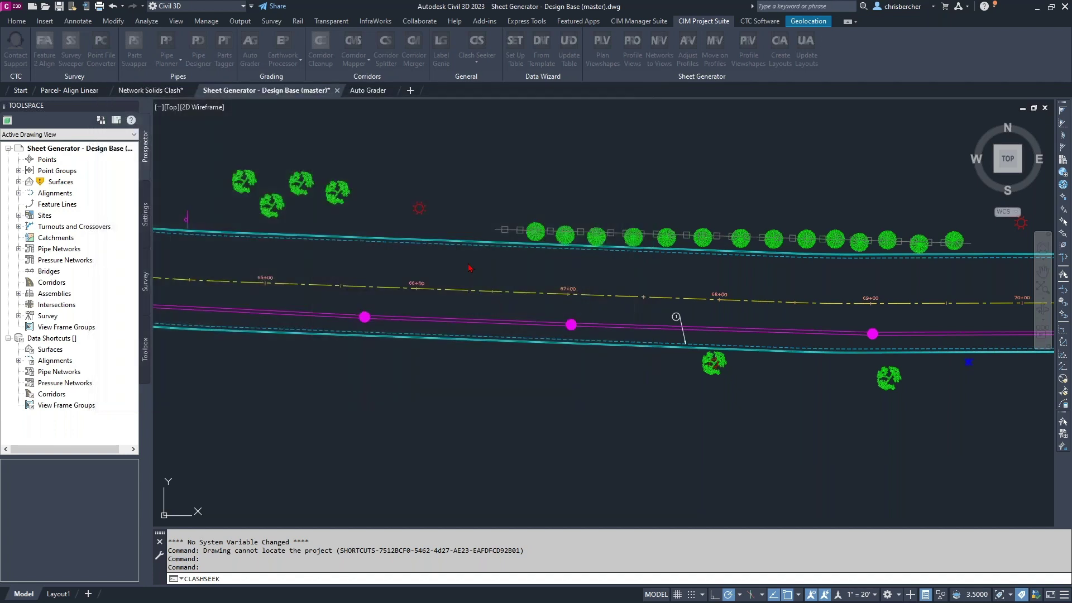
{"action": "left_click", "coordinate": [596, 236]}
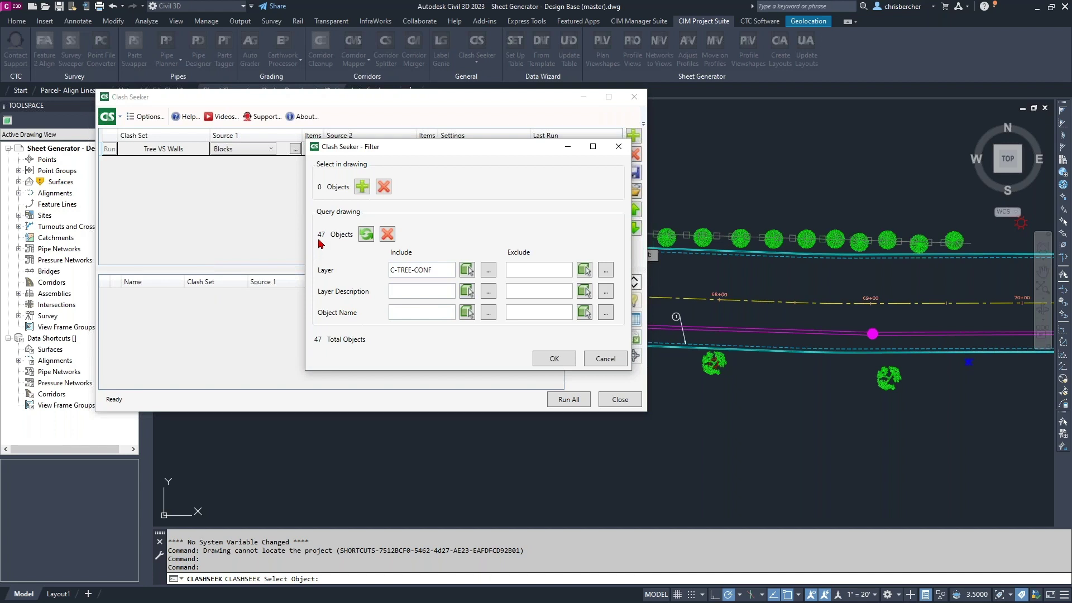
{"action": "left_click", "coordinate": [547, 358]}
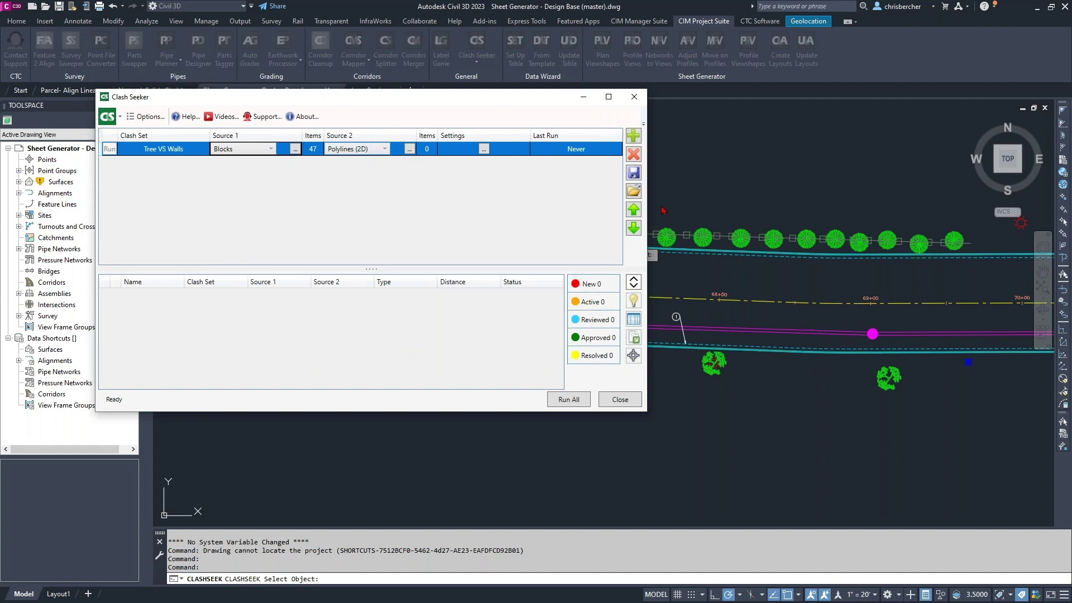
- Filter the Source 2 polylines to the C-WALL layer by picking the wall line running through the trees
{"action": "left_click", "coordinate": [410, 150]}
{"action": "left_click", "coordinate": [487, 271]}
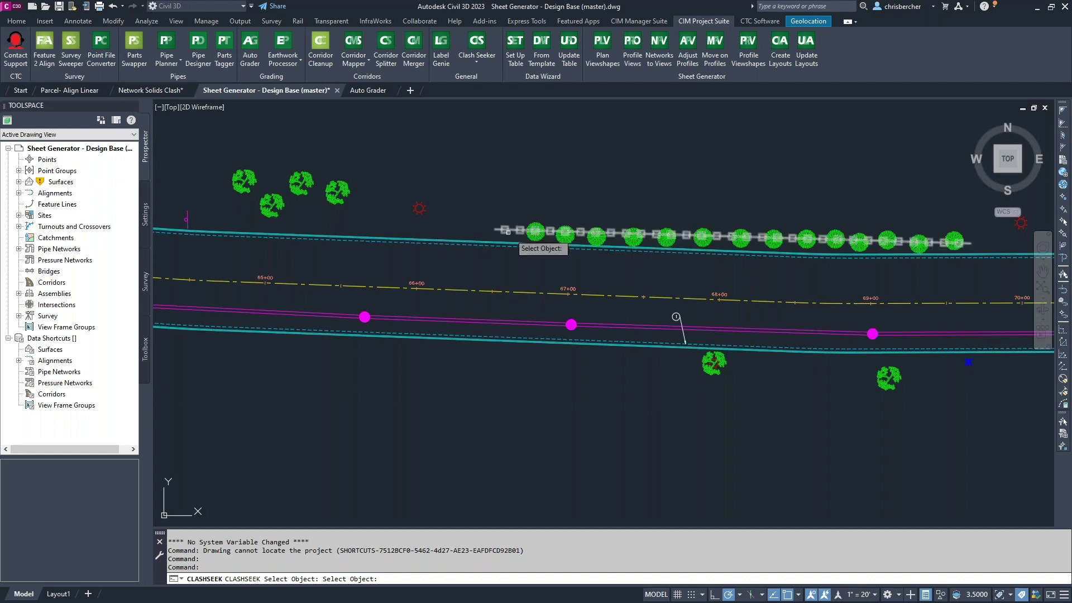
{"action": "left_click", "coordinate": [505, 228]}
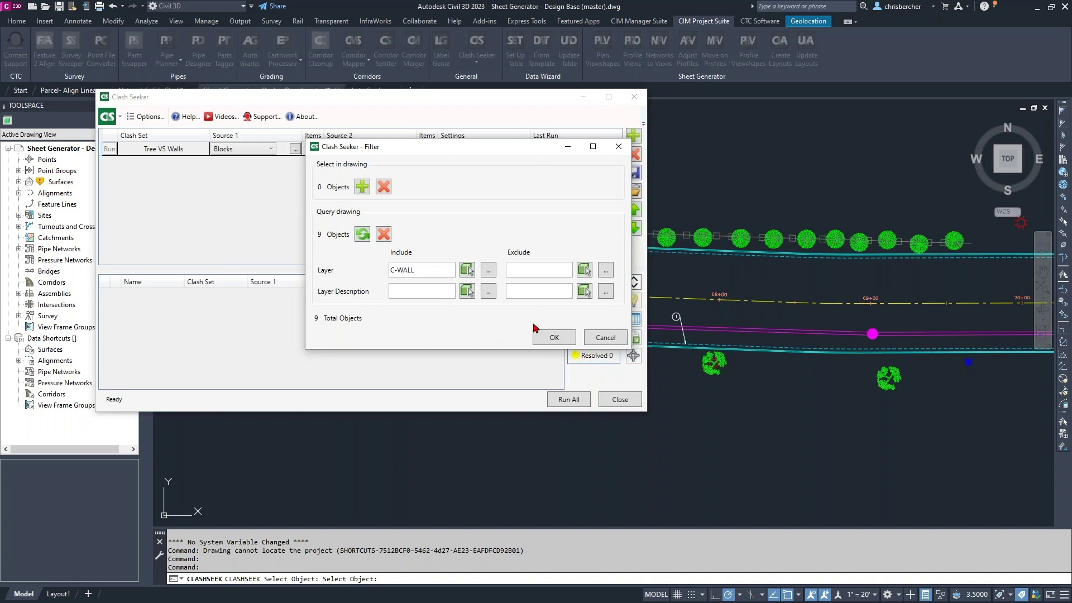
{"action": "left_click", "coordinate": [551, 337]}
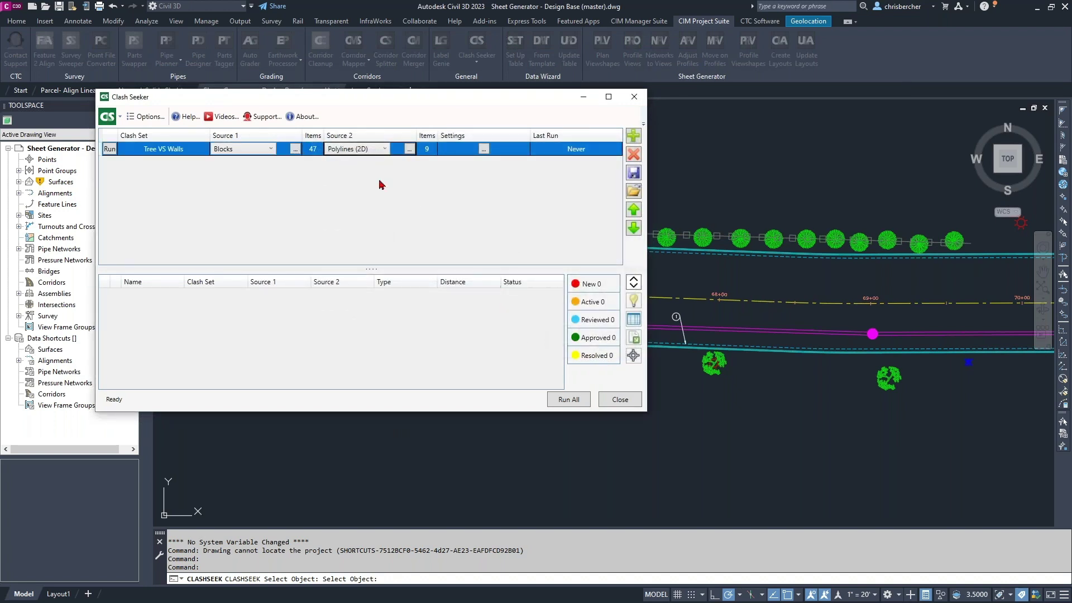
{"action": "mouse_move", "coordinate": [436, 99]}
{"action": "left_mouse_down"}
{"action": "mouse_move", "coordinate": [457, 99]}
{"action": "mouse_move", "coordinate": [449, 110]}
{"action": "left_mouse_up"}
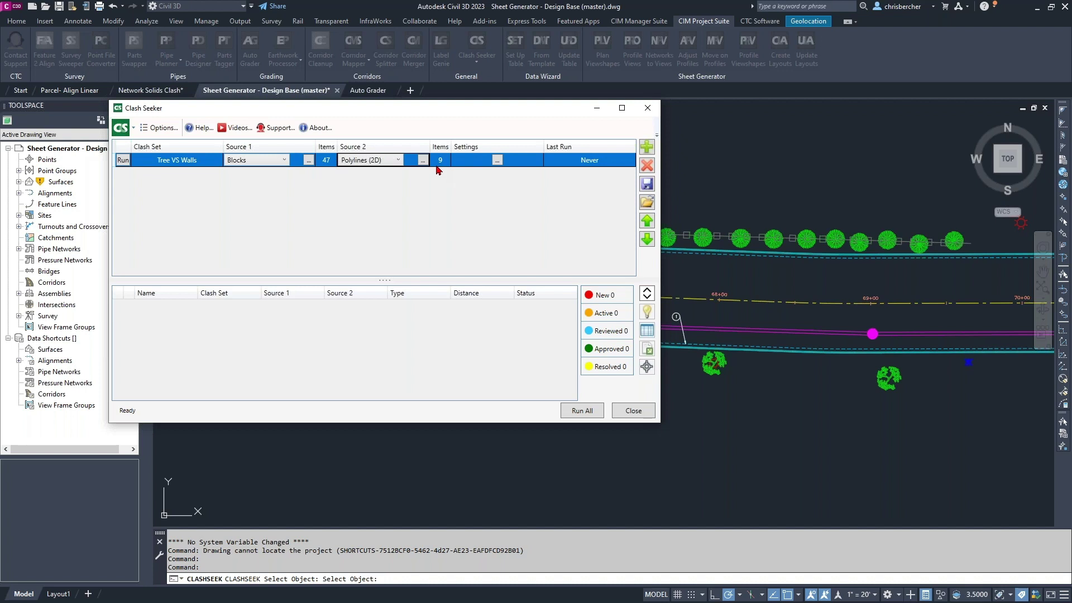
- Set the Tree VS Walls clash settings to ignore Z values with proximity clashes excluded, and run the clash check
{"action": "left_click", "coordinate": [496, 160]}
{"action": "left_click_drag", "start_coordinate": [382, 232], "coordinate": [441, 199]}
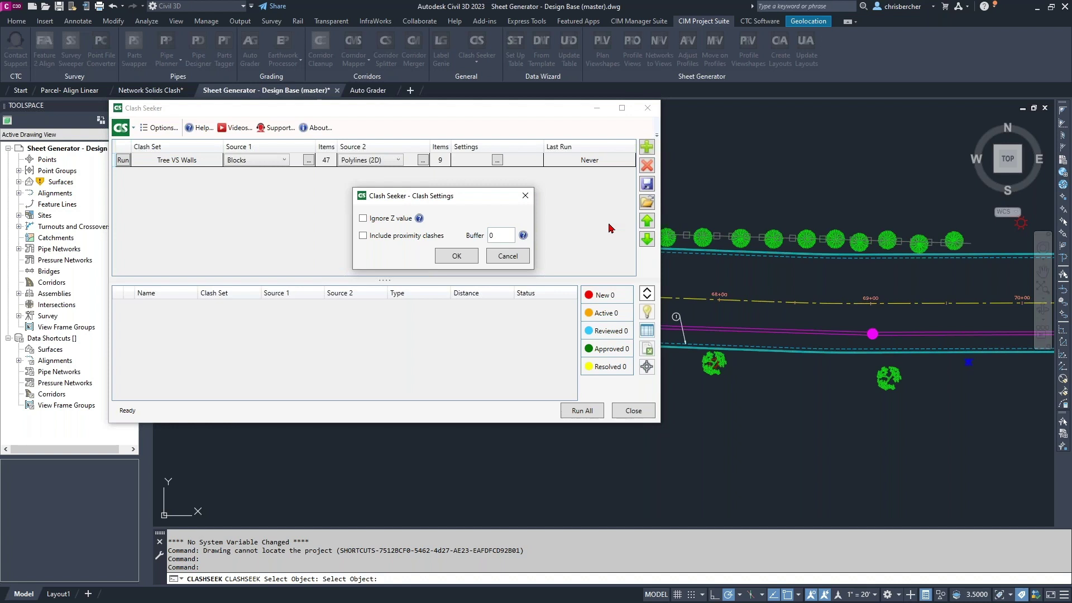
{"action": "left_click", "coordinate": [384, 219]}
{"action": "left_click", "coordinate": [392, 235]}
{"action": "double_click", "coordinate": [508, 233]}
{"action": "type", "text": "3"}
{"action": "left_click_drag", "start_coordinate": [504, 235], "coordinate": [457, 239]}
{"action": "left_click", "coordinate": [410, 239]}
{"action": "left_click", "coordinate": [455, 257]}
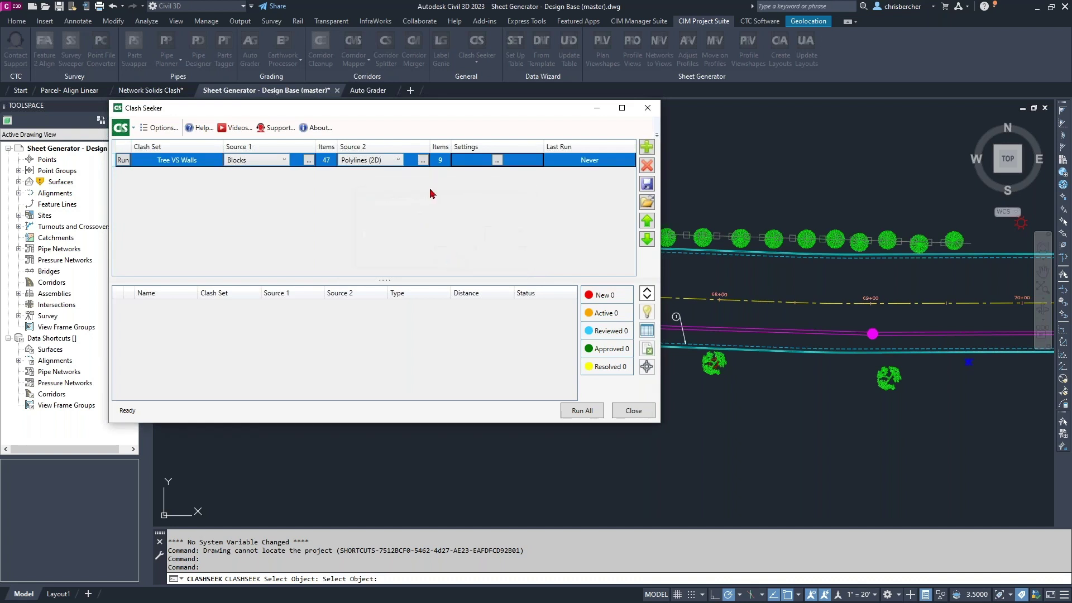
{"action": "left_click", "coordinate": [577, 410]}
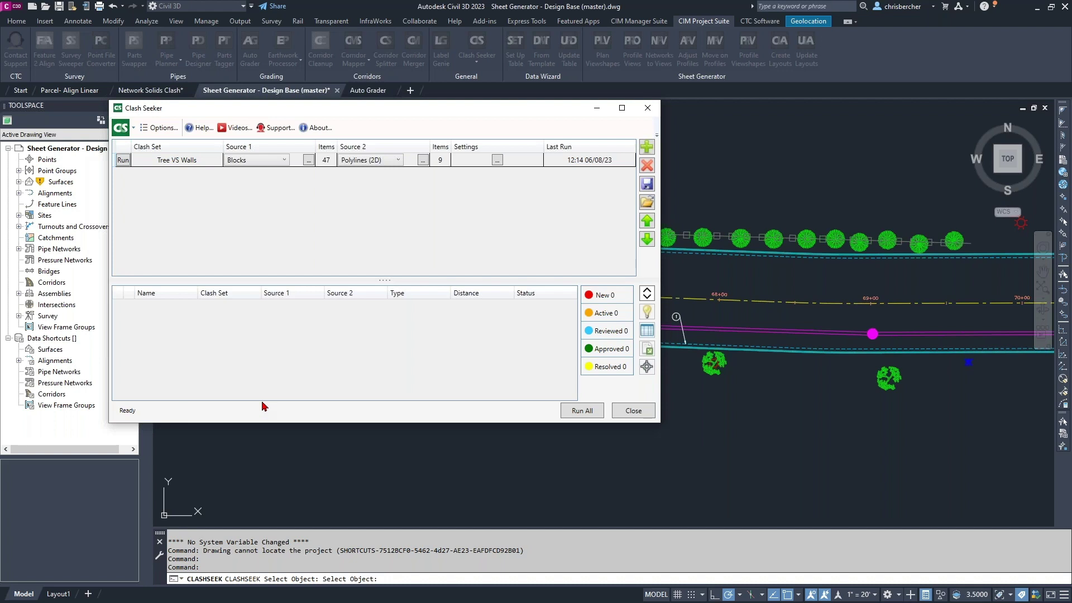
- Include proximity clashes with a buffer of 2 in the Tree VS Walls settings and run the clash check again
{"action": "left_click", "coordinate": [497, 160]}
{"action": "left_click", "coordinate": [348, 271]}
{"action": "double_click", "coordinate": [430, 269]}
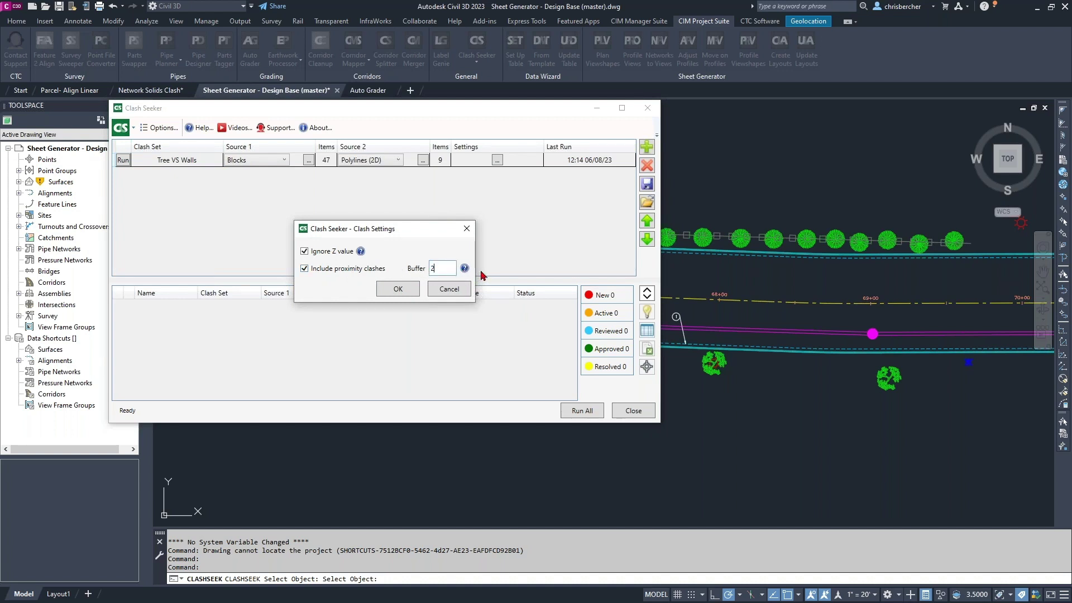
{"action": "left_click", "coordinate": [400, 289]}
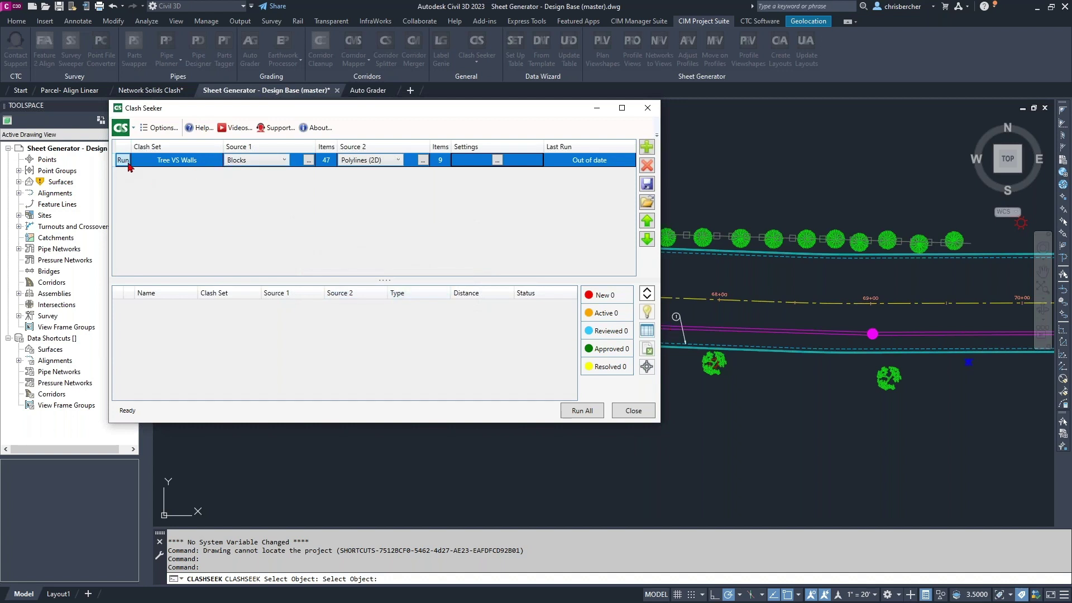
{"action": "left_click", "coordinate": [578, 411]}
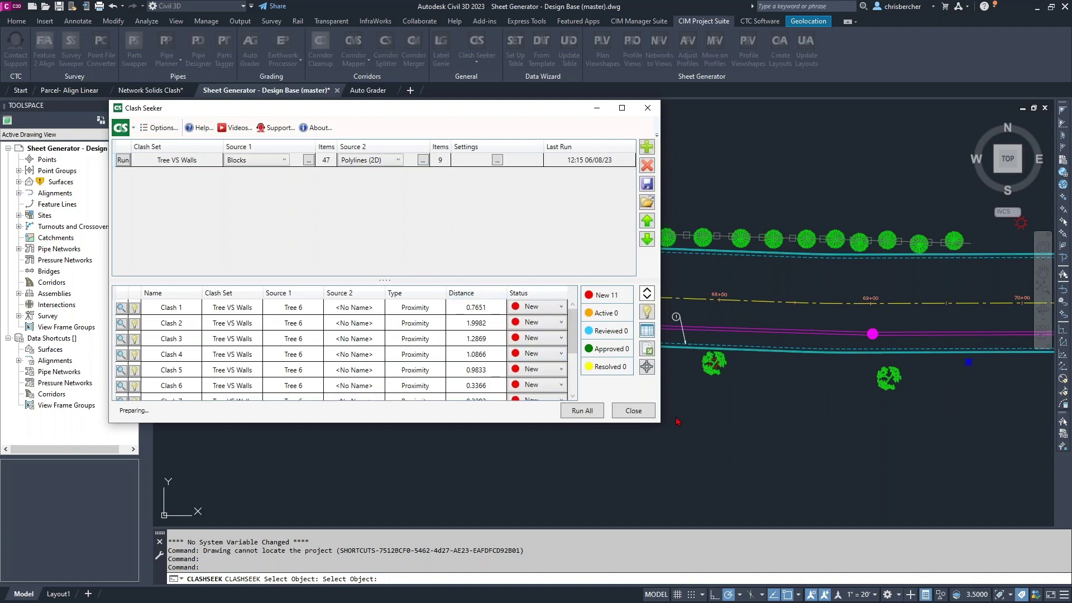
- Enlarge the Clash Seeker window and review the clash results against the row of trees along the wall
{"action": "left_click_drag", "start_coordinate": [661, 428], "coordinate": [691, 465]}
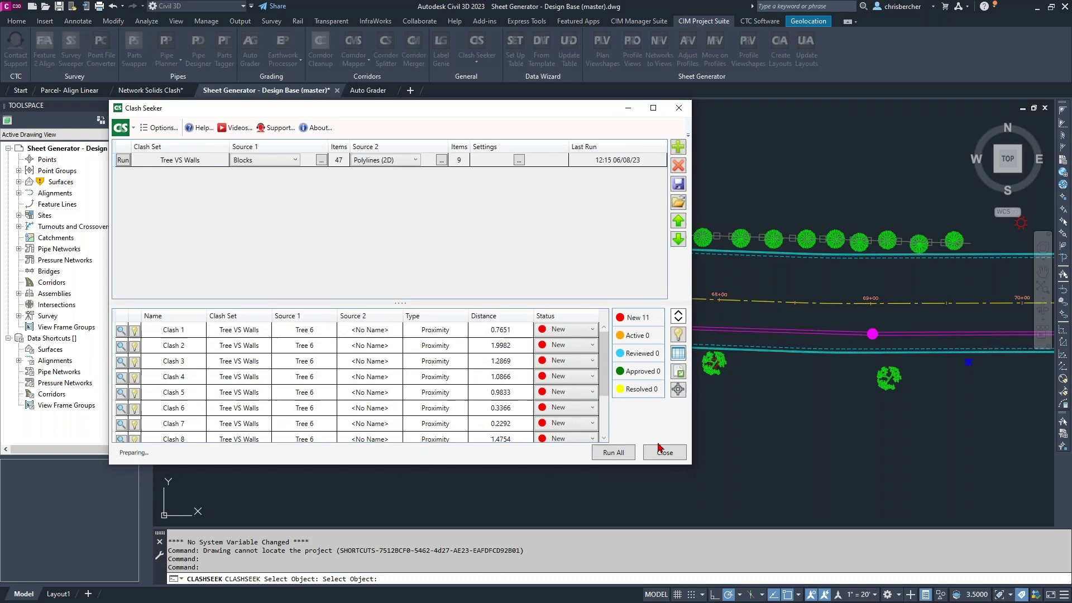
{"action": "scroll", "coordinate": [424, 378], "scroll_direction": "down", "scroll_amount": 2}
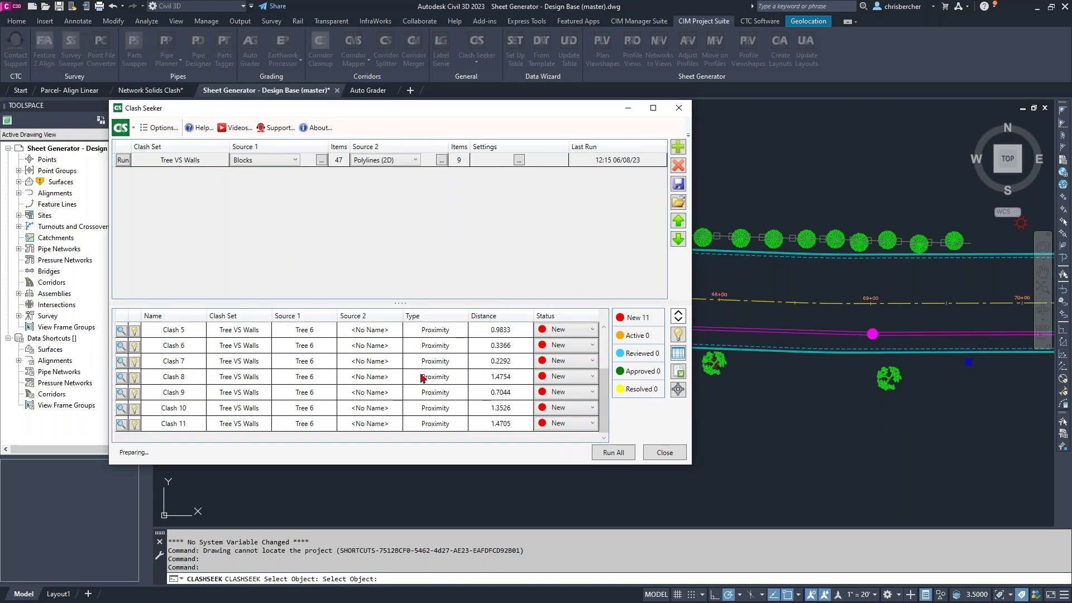
{"action": "scroll", "coordinate": [423, 376], "scroll_direction": "up", "scroll_amount": 2}
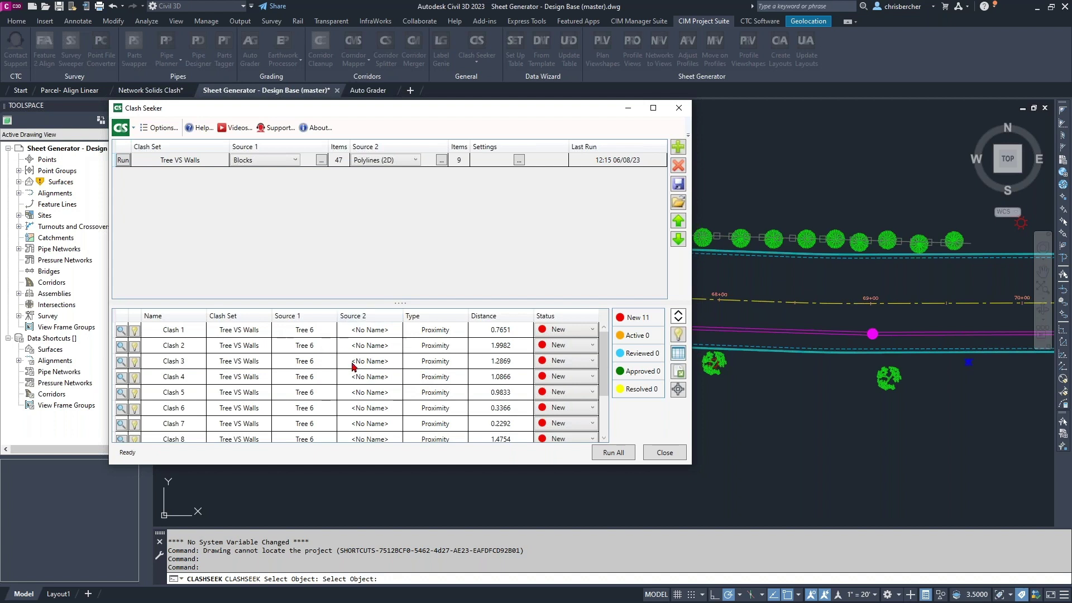
{"action": "scroll", "coordinate": [370, 351], "scroll_direction": "down", "scroll_amount": 2}
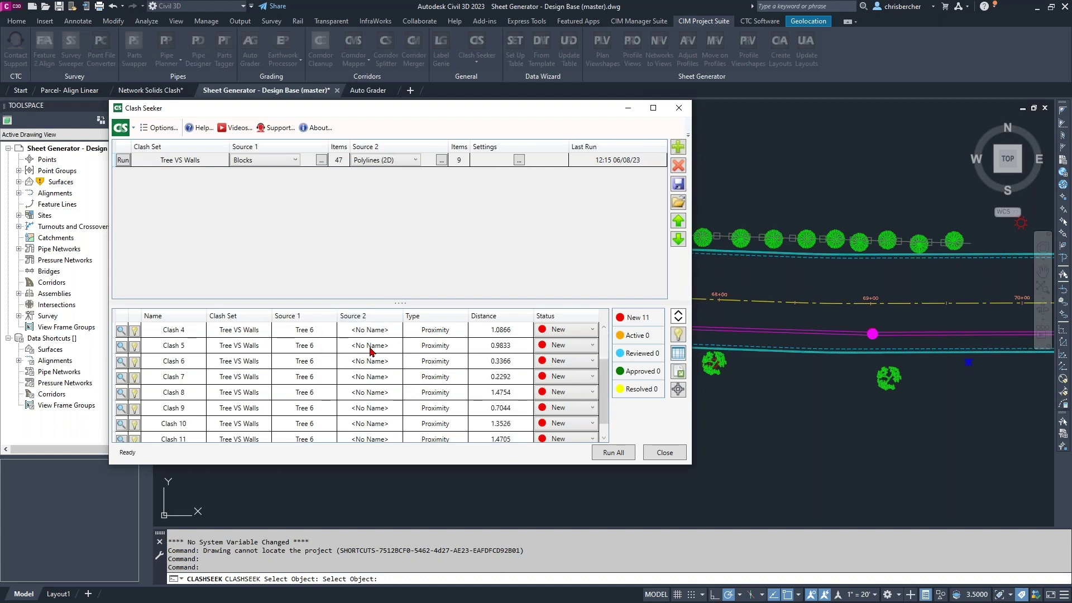
{"action": "left_click_drag", "start_coordinate": [511, 117], "coordinate": [508, 295]}
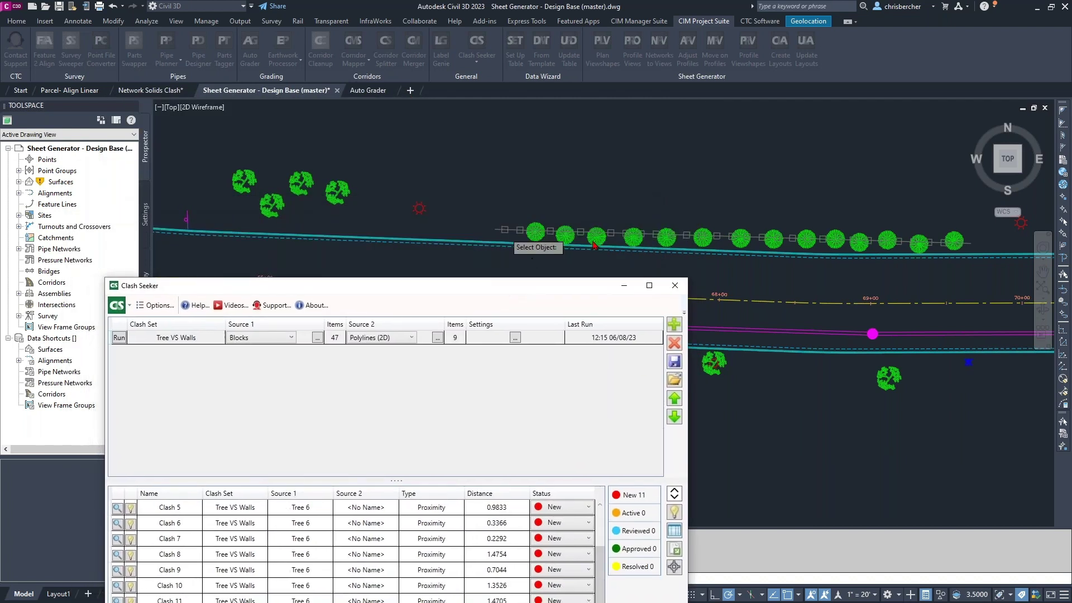
{"action": "left_click", "coordinate": [408, 264]}
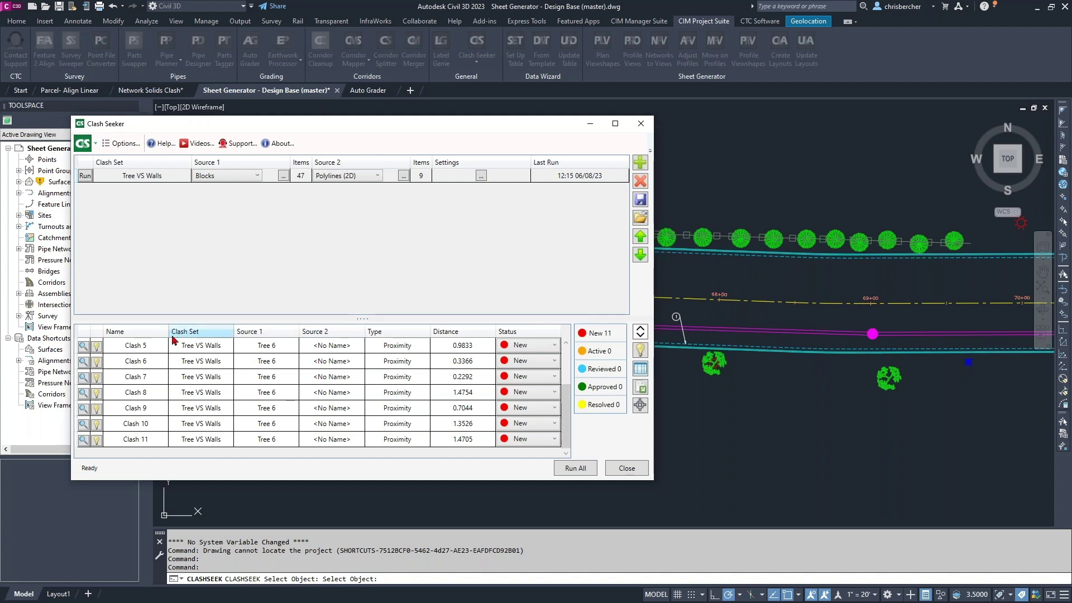
- Zoom the drawing to Clash 6 and highlight its clashing tree and wall
{"action": "left_click", "coordinate": [129, 363]}
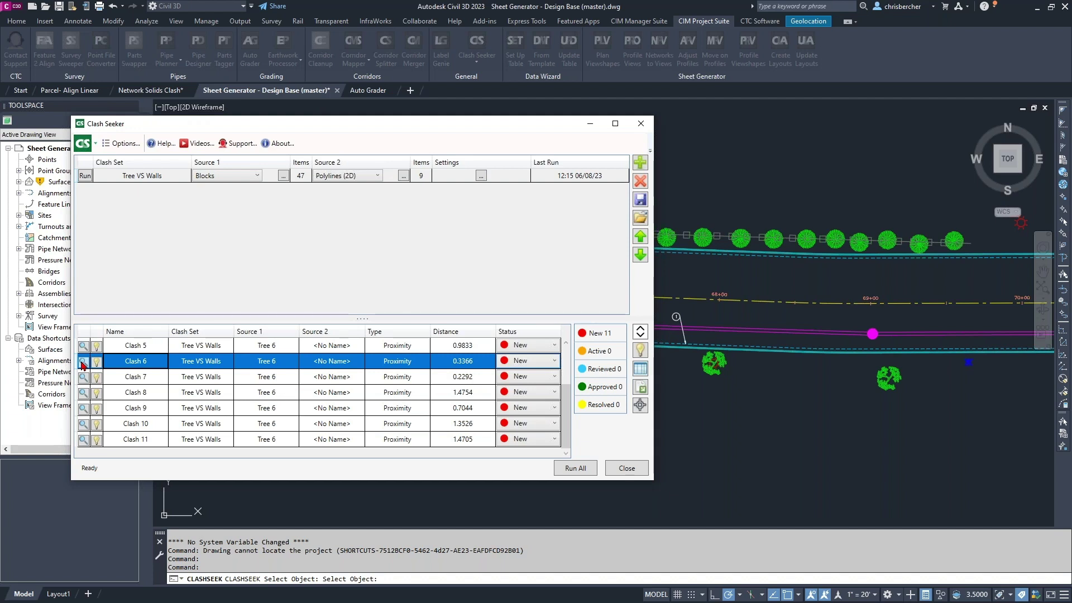
{"action": "left_click", "coordinate": [83, 362]}
{"action": "left_click_drag", "start_coordinate": [474, 128], "coordinate": [241, 117]}
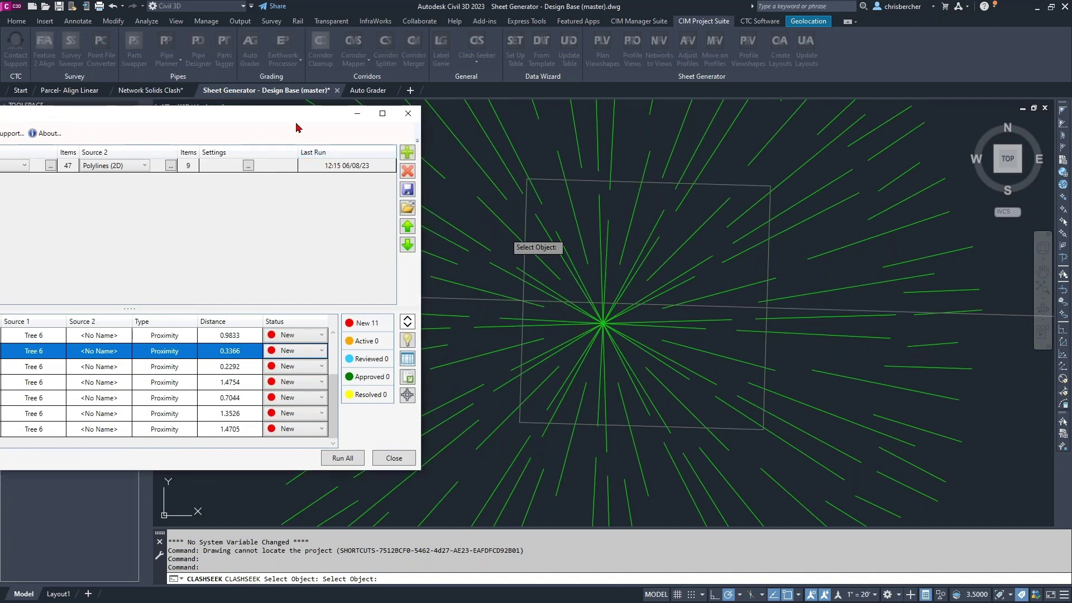
{"action": "left_click_drag", "start_coordinate": [288, 124], "coordinate": [475, 110]}
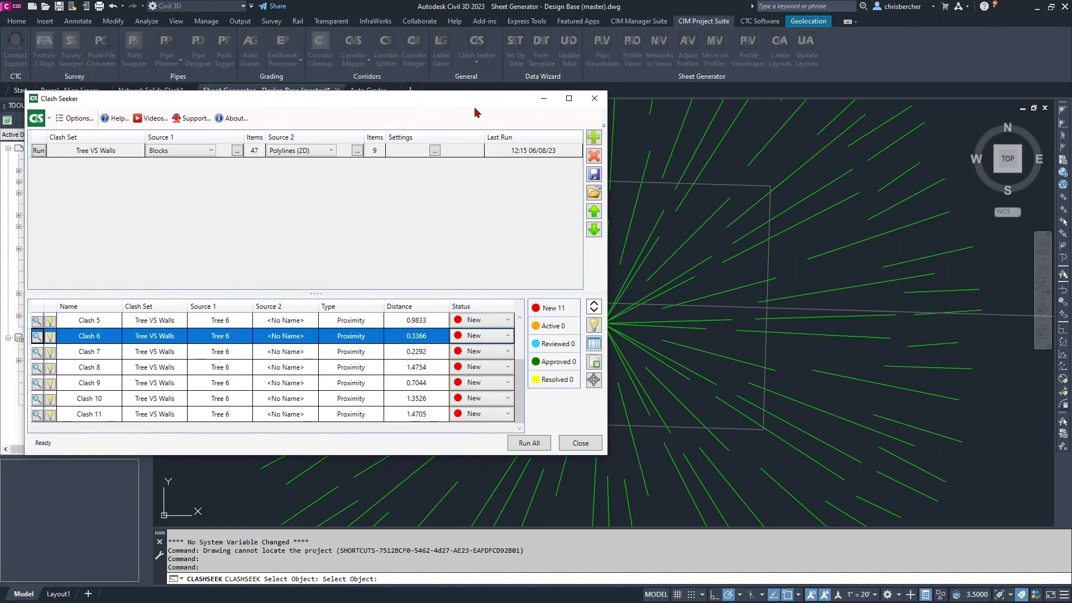
{"action": "left_click", "coordinate": [594, 326]}
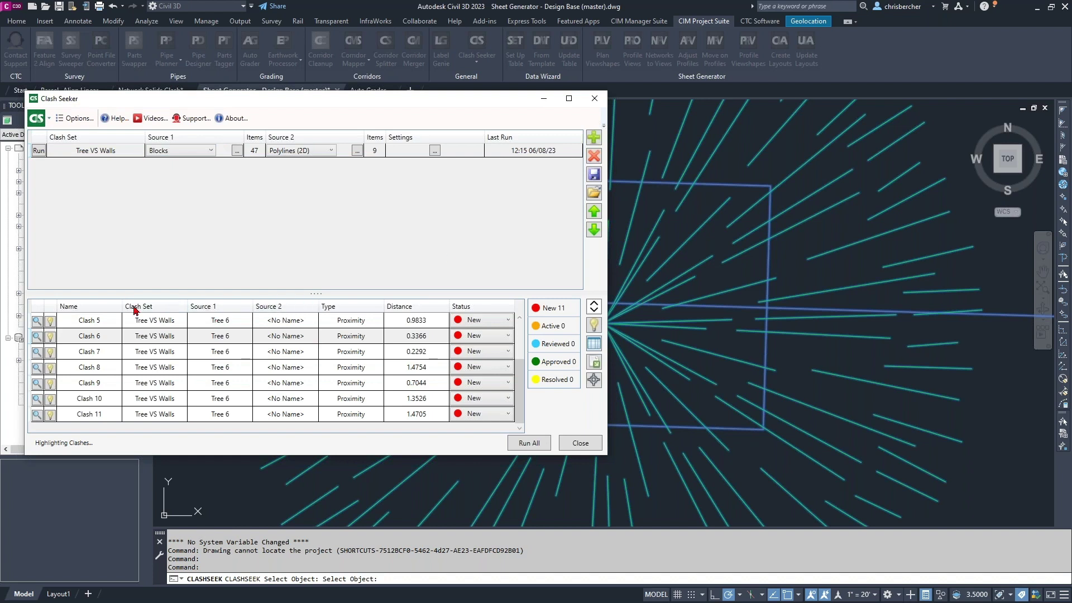
- Highlight Clash 1 through Clash 11 together in the drawing, and close Clash Seeker
{"action": "scroll", "coordinate": [99, 363], "scroll_direction": "up", "scroll_amount": 2}
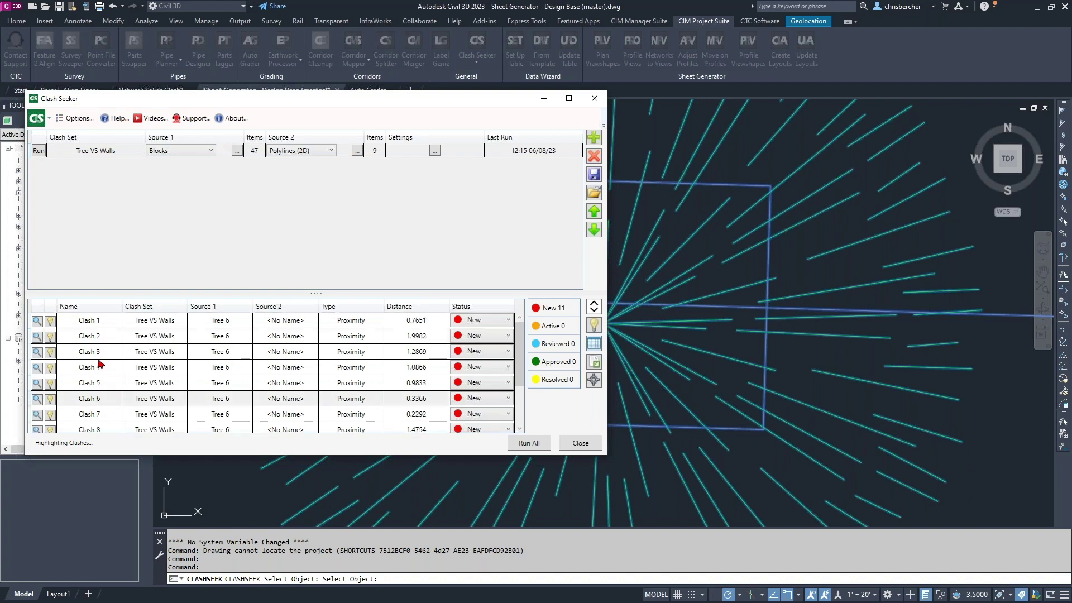
{"action": "left_click", "coordinate": [90, 324]}
{"action": "scroll", "coordinate": [89, 323], "scroll_direction": "down", "scroll_amount": 2}
{"action": "left_click", "coordinate": [78, 415], "text": "shift"}
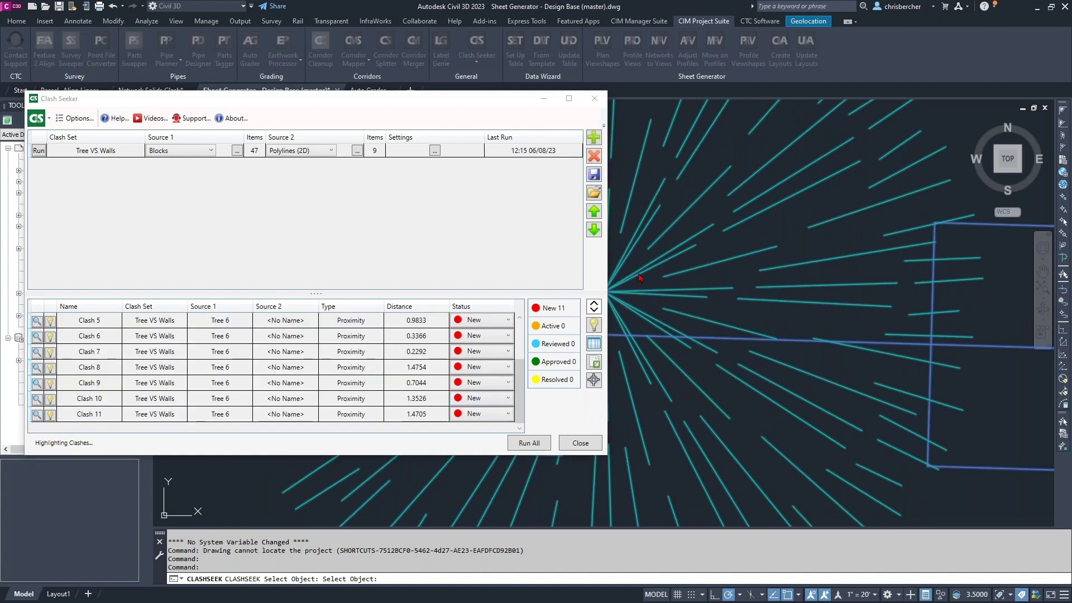
{"action": "left_click", "coordinate": [565, 444]}
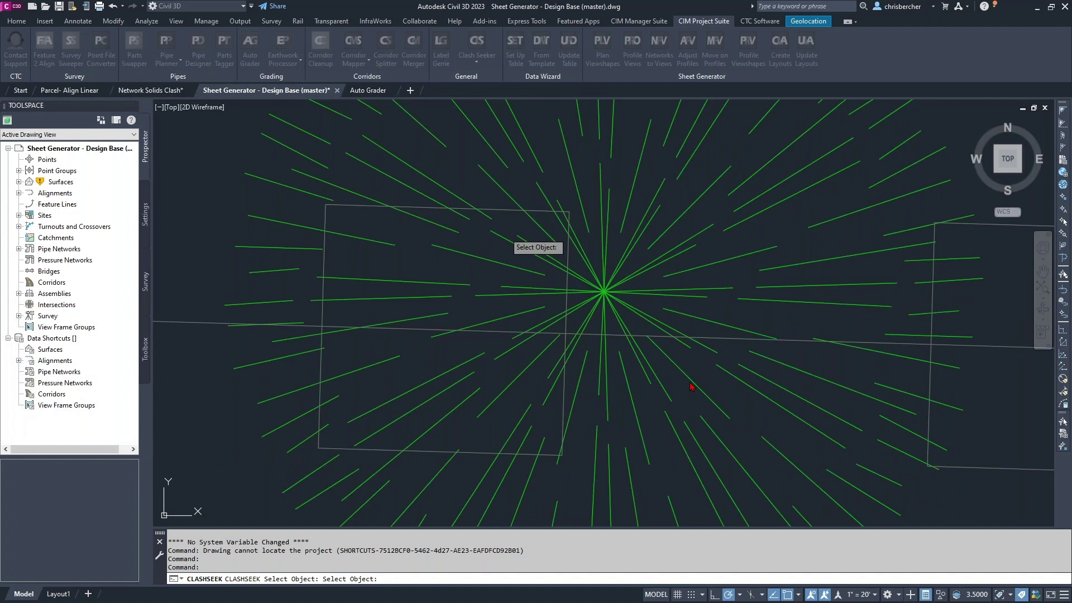
{"action": "key", "text": "Return"}
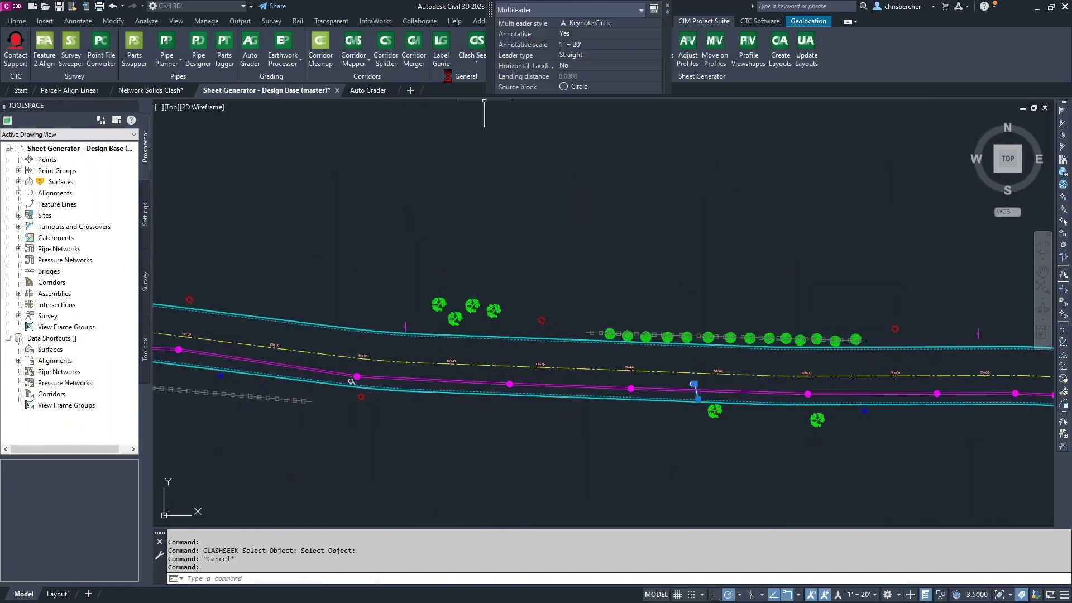
- Reopen Clash Seeker and review the full list of Tree VS Walls clashes
{"action": "key", "text": "Return"}
{"action": "left_click", "coordinate": [669, 8]}
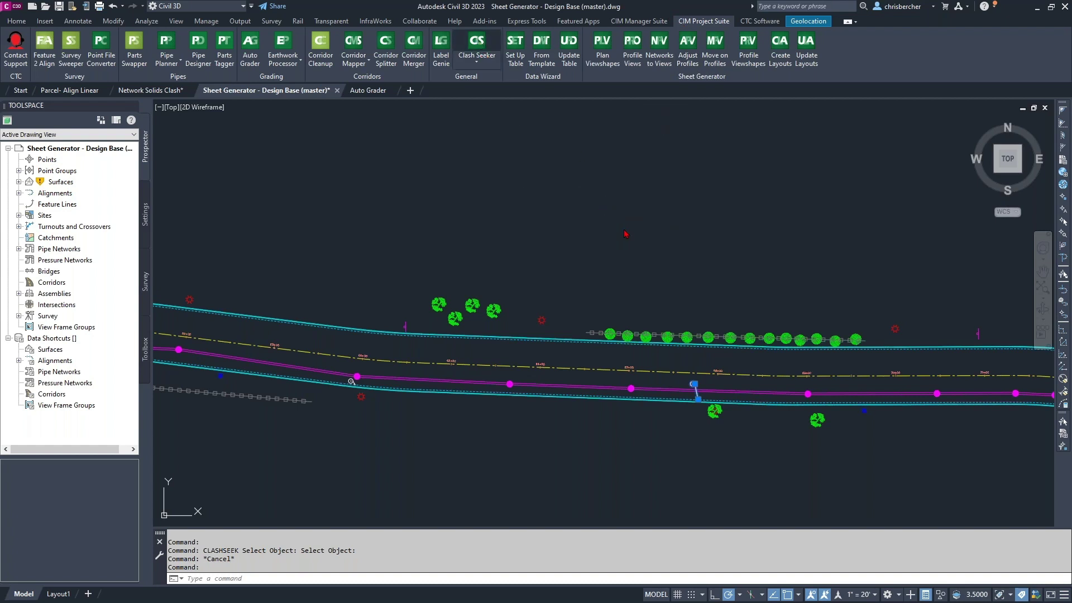
{"action": "key", "text": "Return"}
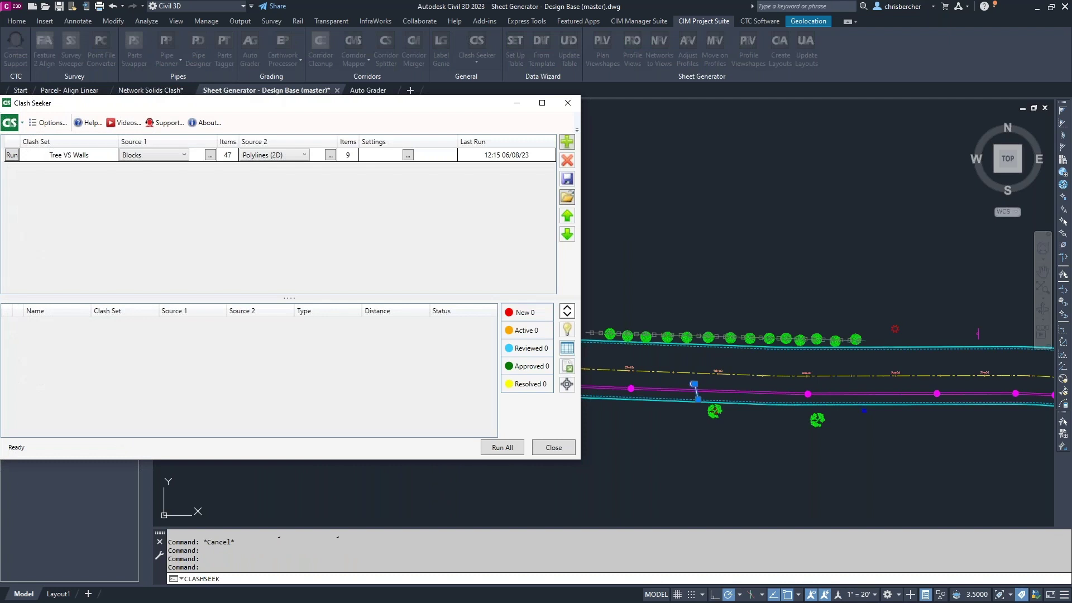
{"action": "left_click_drag", "start_coordinate": [431, 108], "coordinate": [602, 109]}
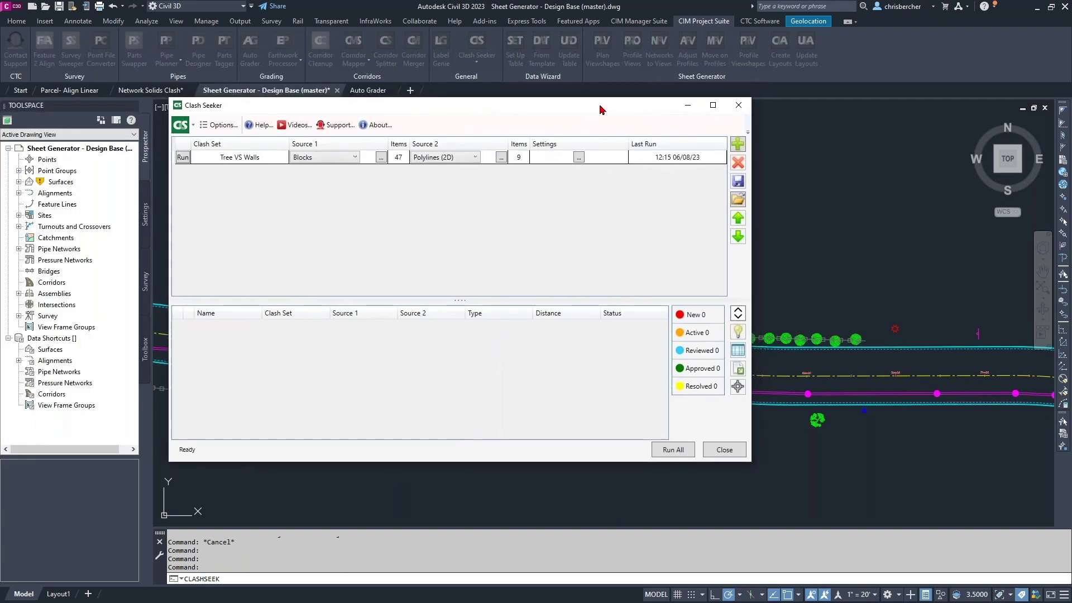
{"action": "left_click", "coordinate": [223, 159]}
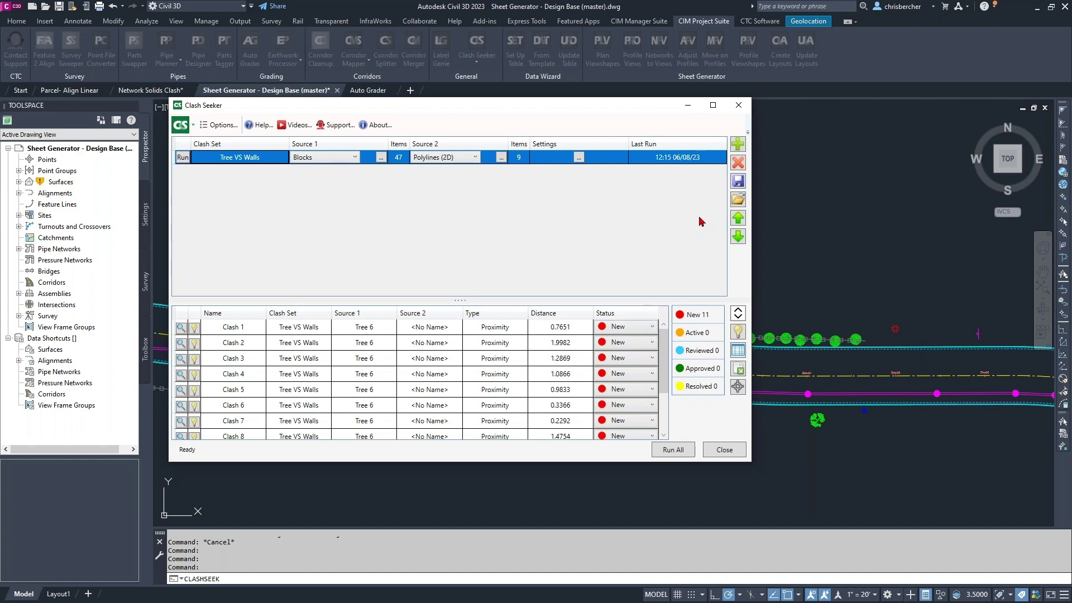
{"action": "left_click_drag", "start_coordinate": [664, 377], "coordinate": [660, 424]}
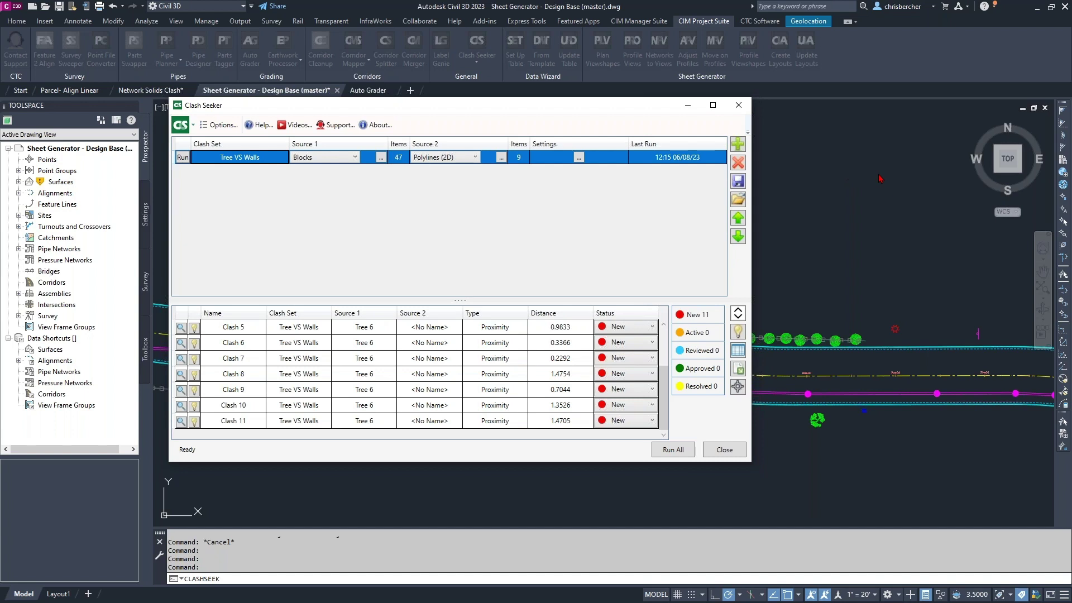
- Set the status of Clash 5 to Reviewed and Clash 6 to Approved
{"action": "left_click", "coordinate": [638, 328]}
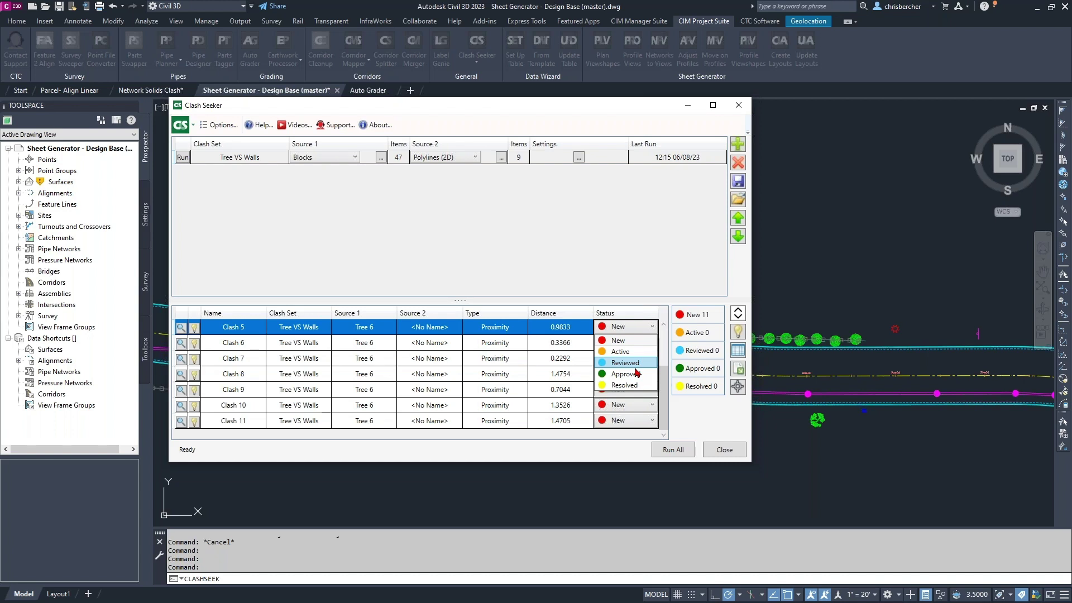
{"action": "left_click", "coordinate": [635, 366]}
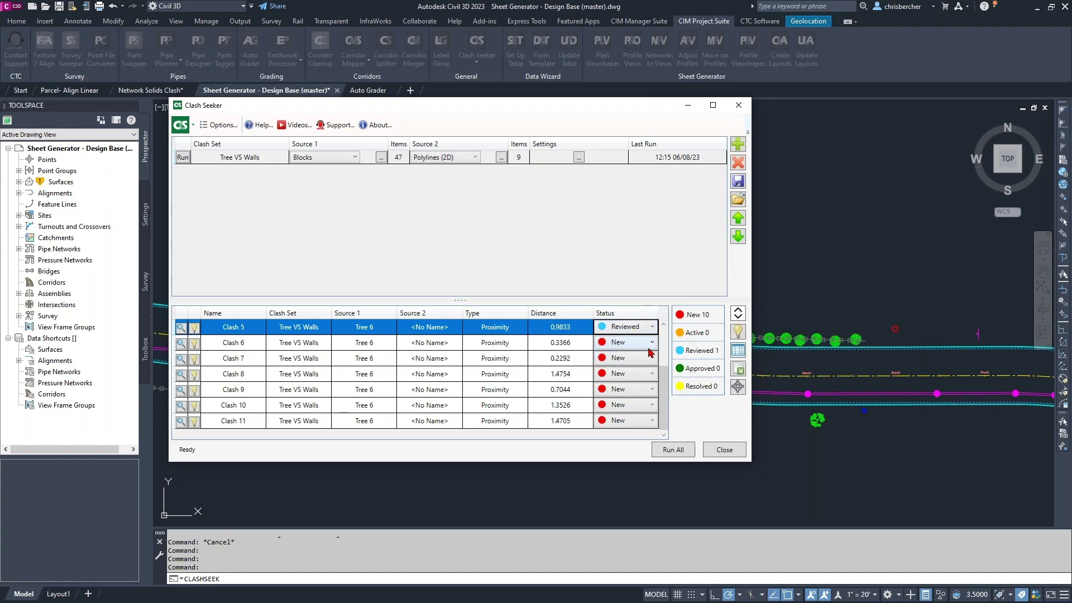
{"action": "left_click", "coordinate": [626, 345]}
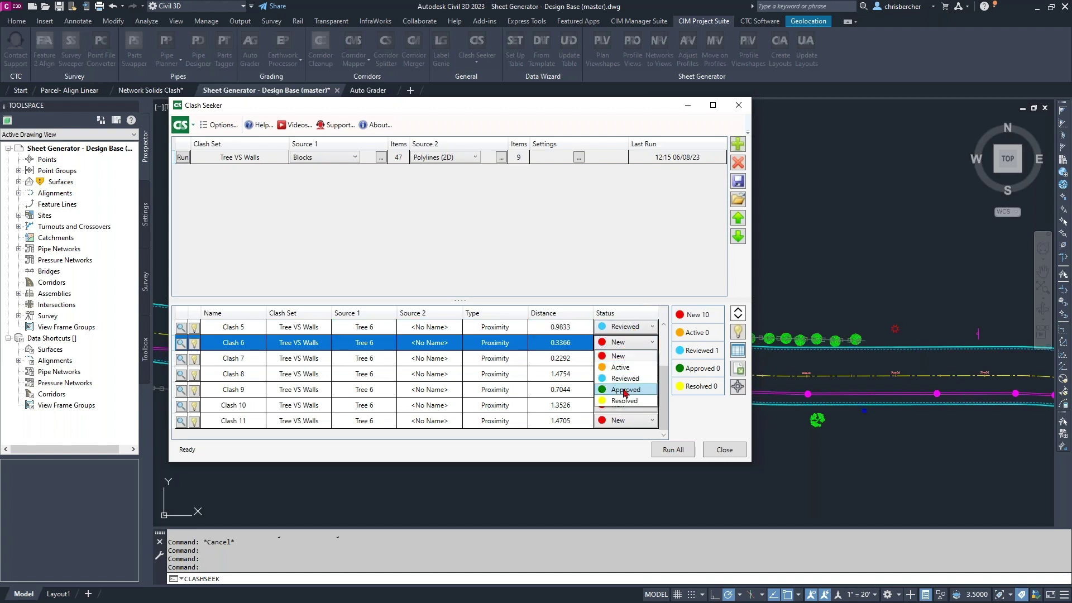
{"action": "left_click", "coordinate": [624, 391]}
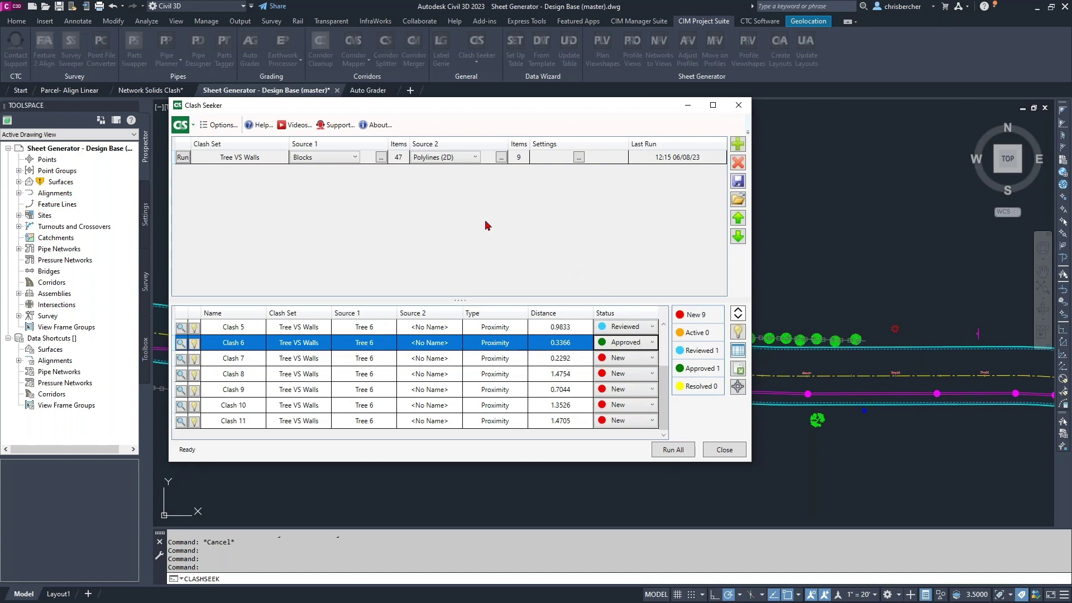
- Turn off Ignore Z value in the clash settings of the Tree VS Walls set
{"action": "left_click_drag", "start_coordinate": [533, 113], "coordinate": [552, 113]}
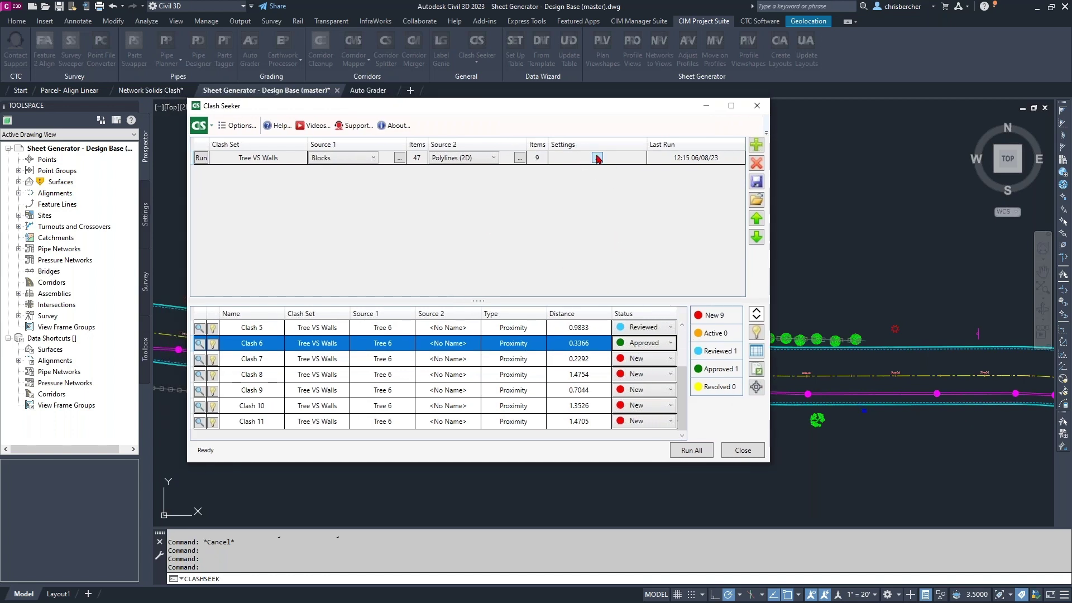
{"action": "left_click", "coordinate": [597, 158]}
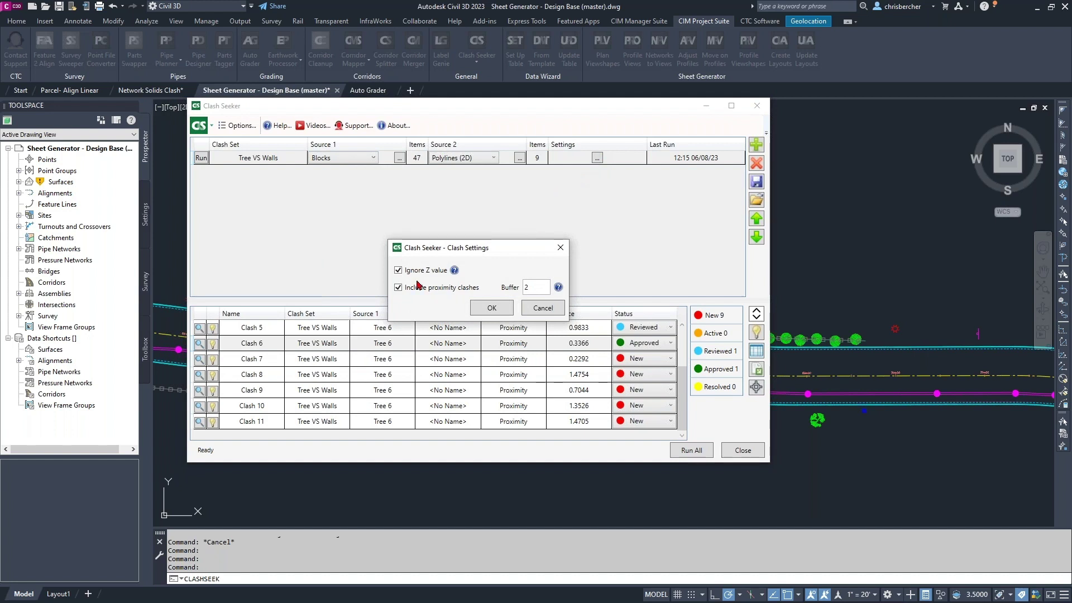
{"action": "left_click_drag", "start_coordinate": [456, 252], "coordinate": [405, 179]}
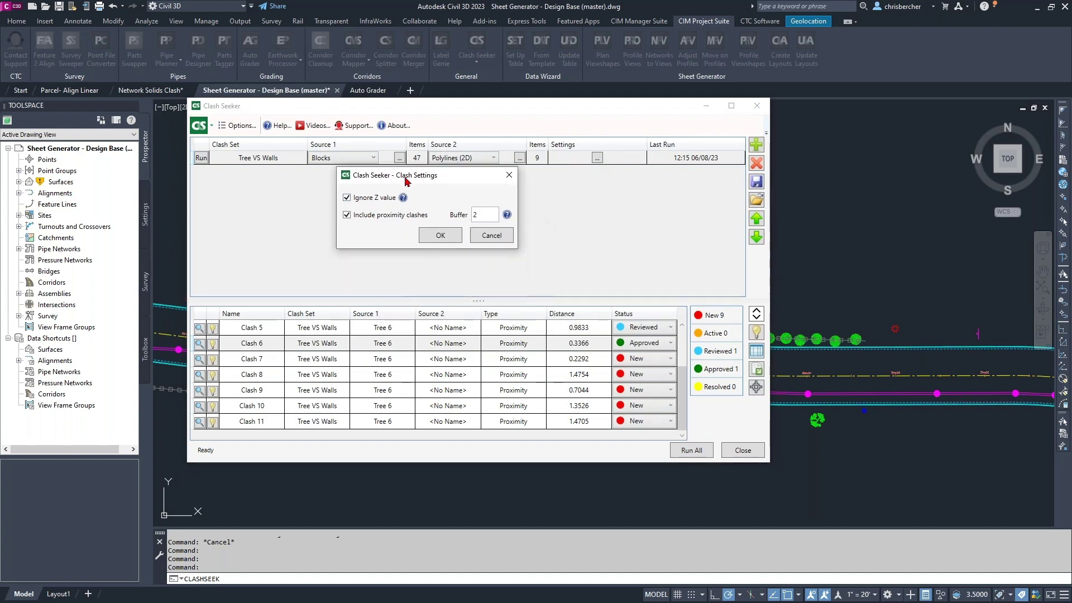
{"action": "left_click", "coordinate": [376, 199]}
{"action": "left_click_drag", "start_coordinate": [473, 177], "coordinate": [511, 181]}
{"action": "left_click", "coordinate": [478, 239]}
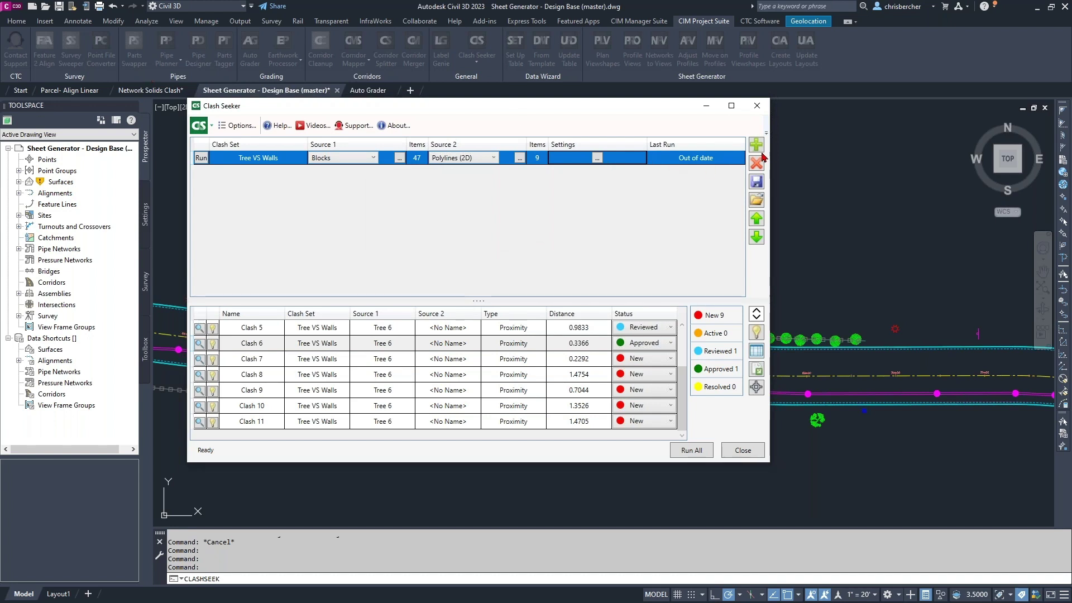
- Add a clash set named Tree VS Hidrant with Blocks as both Source 1 and Source 2
{"action": "left_click_drag", "start_coordinate": [508, 106], "coordinate": [531, 110]}
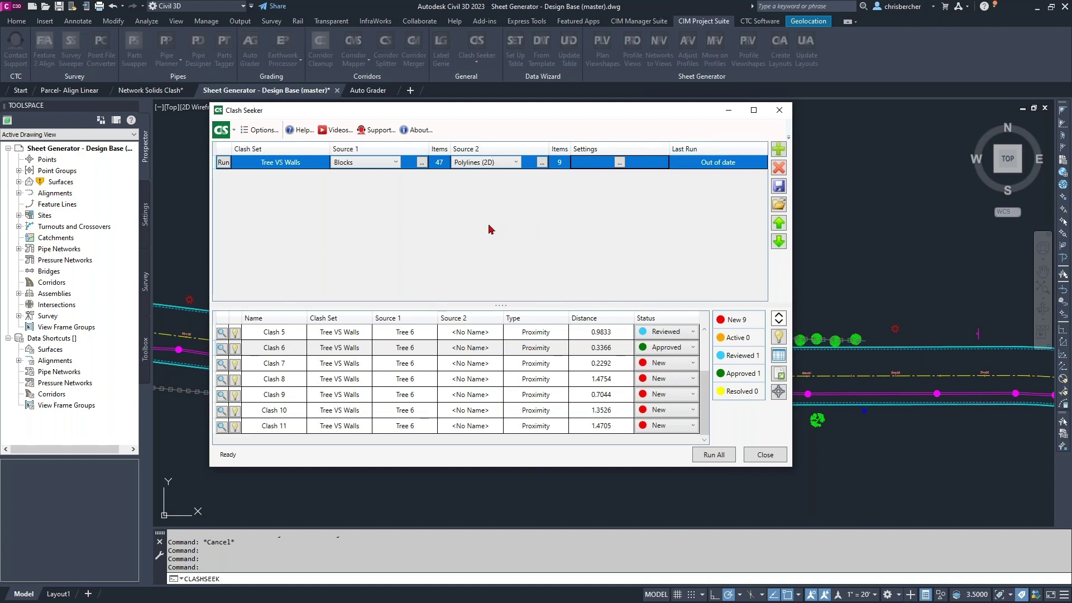
{"action": "left_click", "coordinate": [779, 149]}
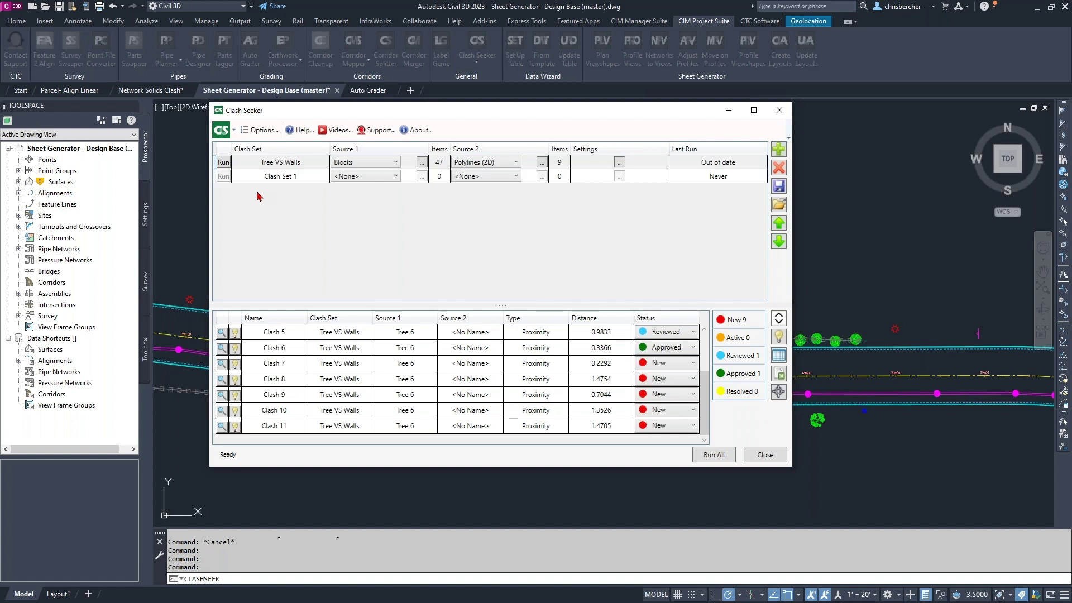
{"action": "left_click", "coordinate": [304, 175]}
{"action": "key", "text": "BackSpace"}
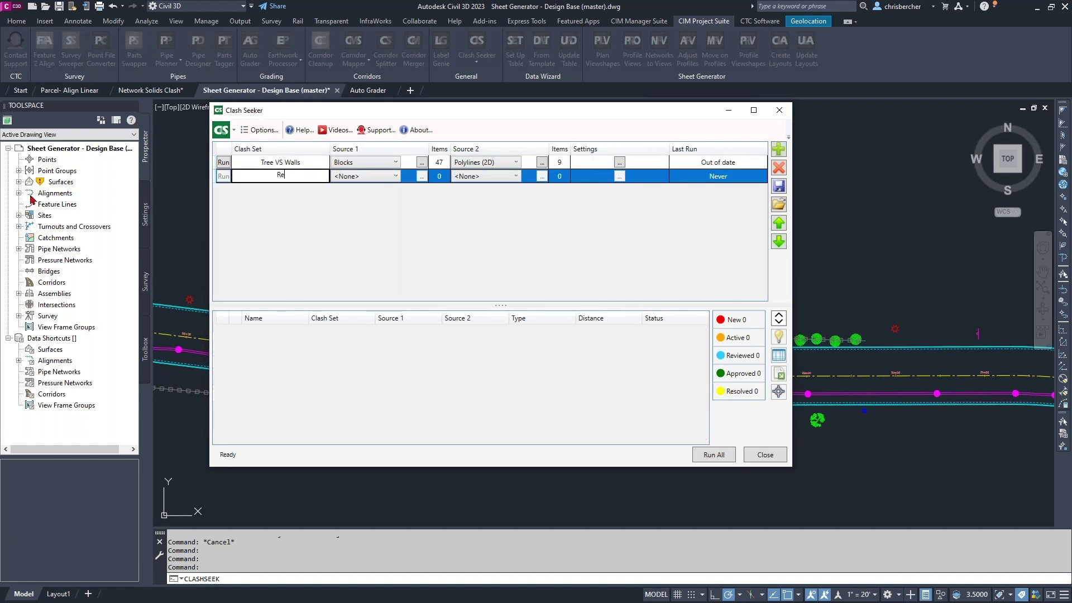
{"action": "type", "text": "Tree VS Hidrant"}
{"action": "left_click", "coordinate": [363, 176]}
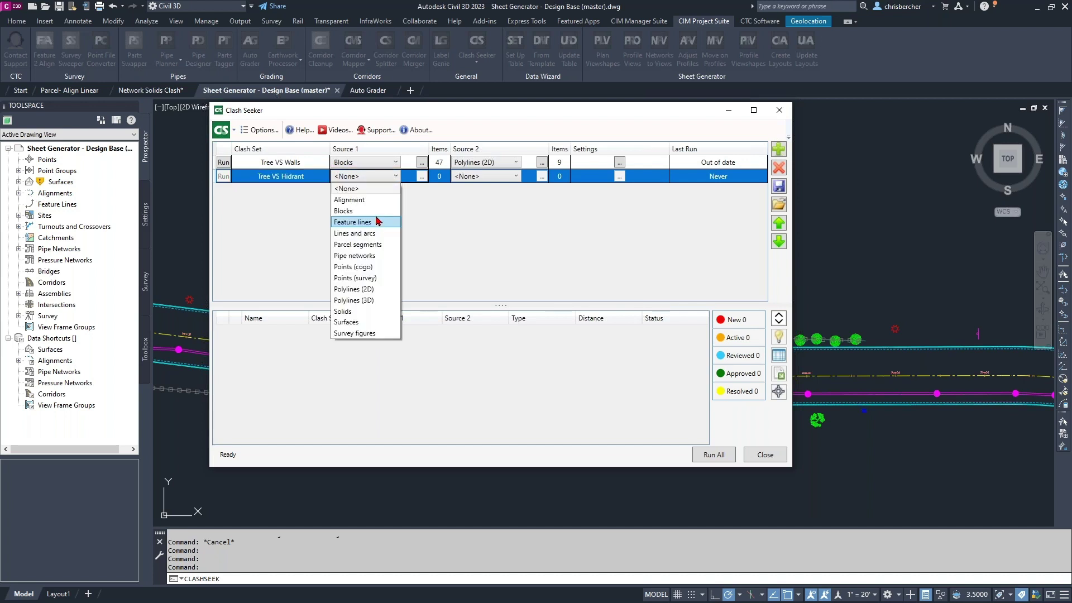
{"action": "left_click", "coordinate": [394, 211]}
{"action": "left_click", "coordinate": [496, 177]}
{"action": "left_click", "coordinate": [485, 211]}
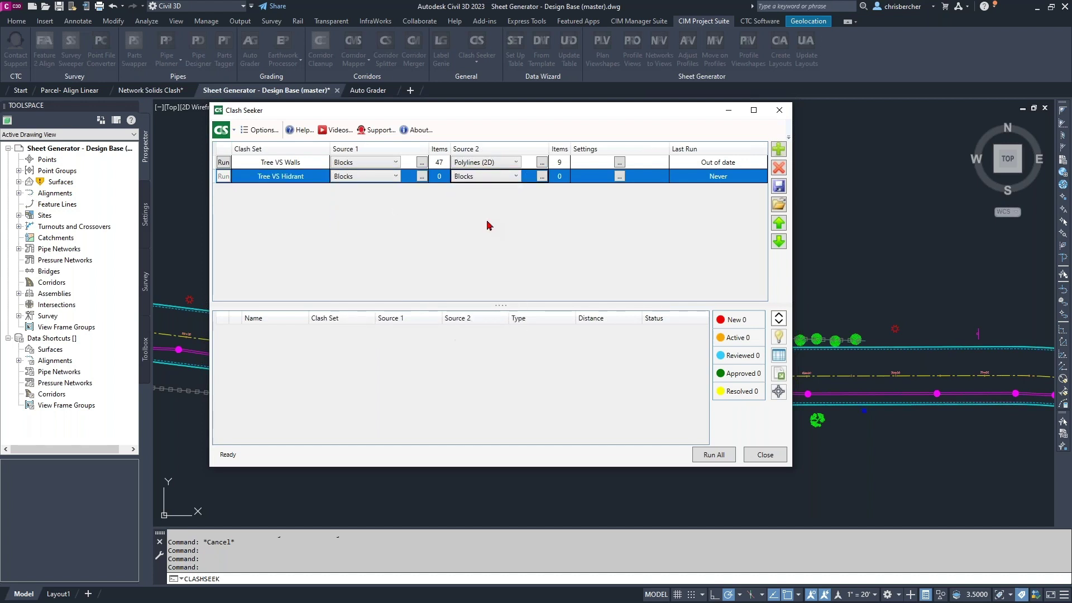
- Filter Source 1 of Tree VS Hidrant to layer C-TREE-DECI by picking a tree below the road
{"action": "left_click", "coordinate": [422, 176]}
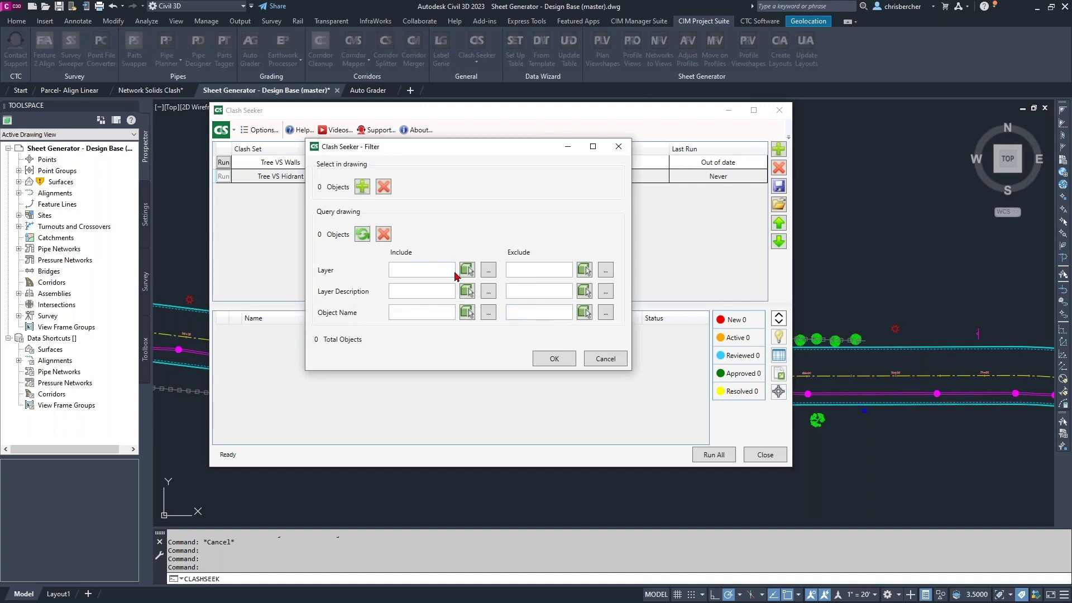
{"action": "left_click", "coordinate": [584, 291]}
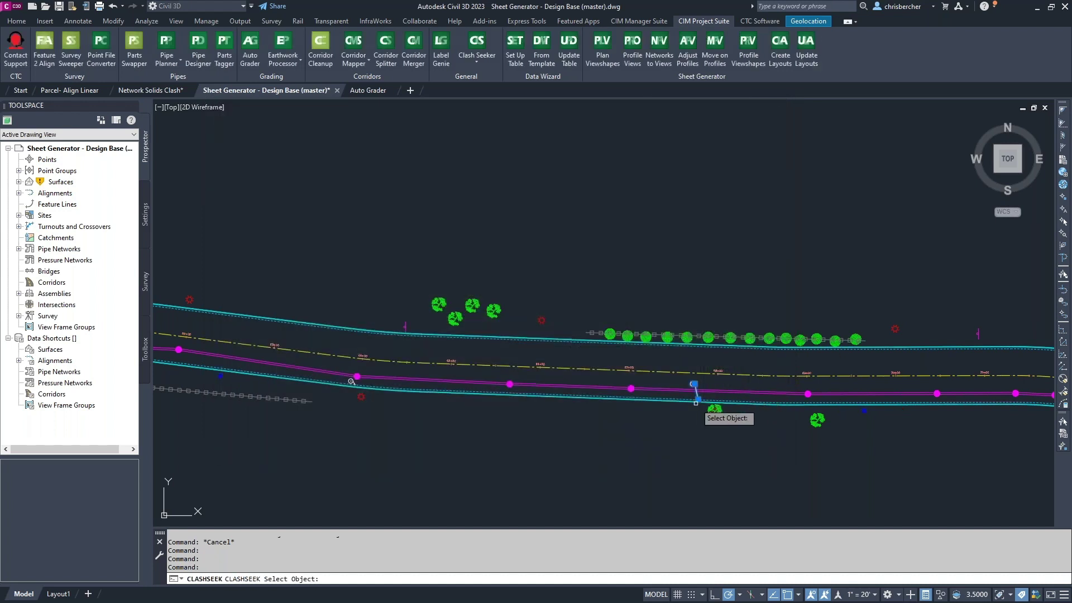
{"action": "left_click", "coordinate": [818, 421]}
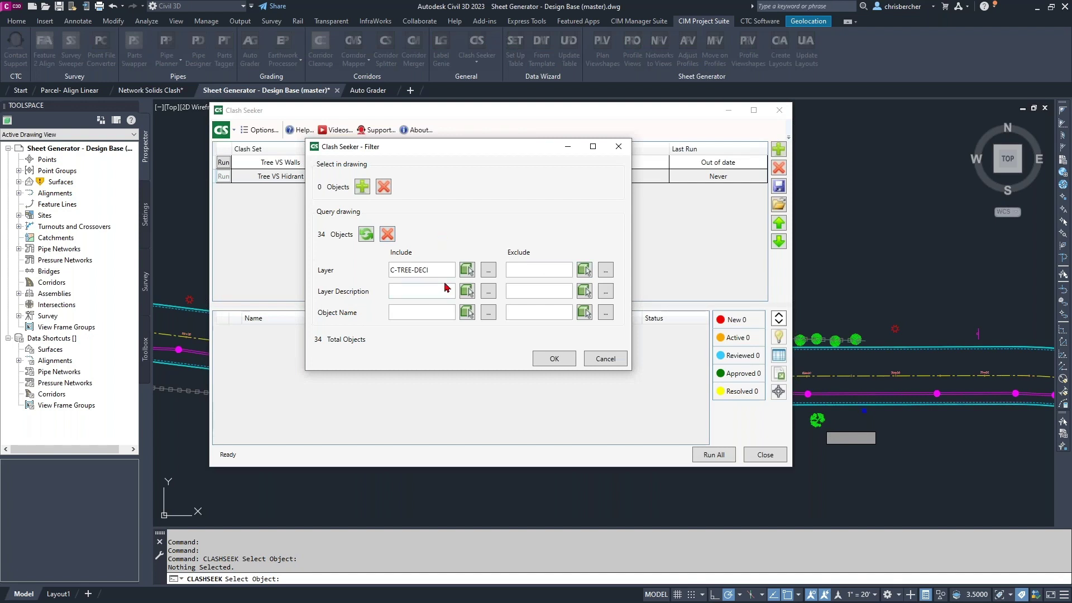
{"action": "left_click", "coordinate": [555, 358]}
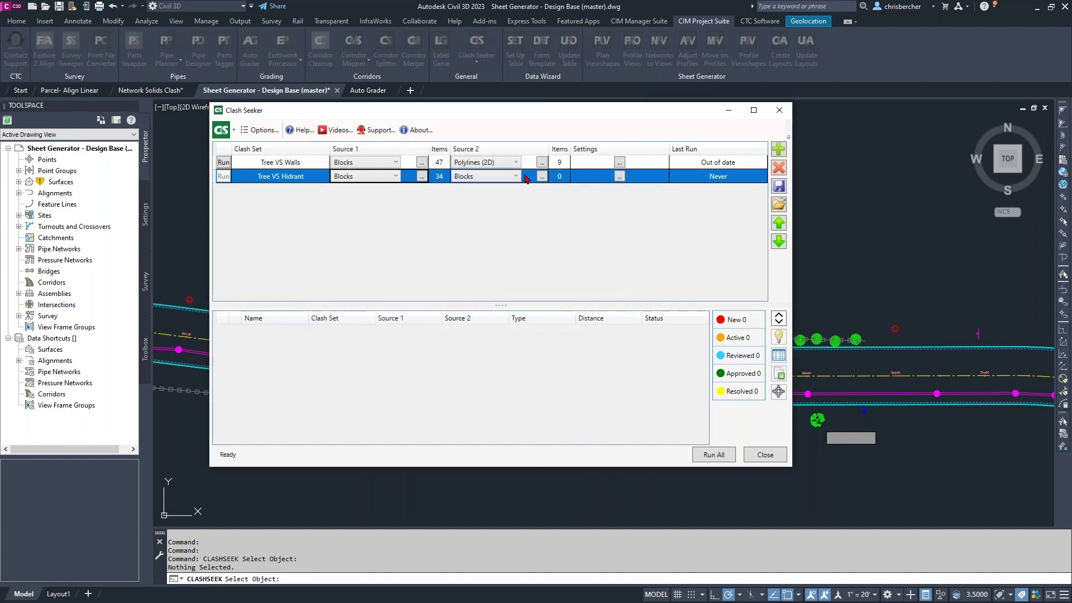
- Filter Source 2 of Tree VS Hidrant to layer C-ELEC-LITE by picking the red circular symbol below the road
{"action": "left_click", "coordinate": [541, 176]}
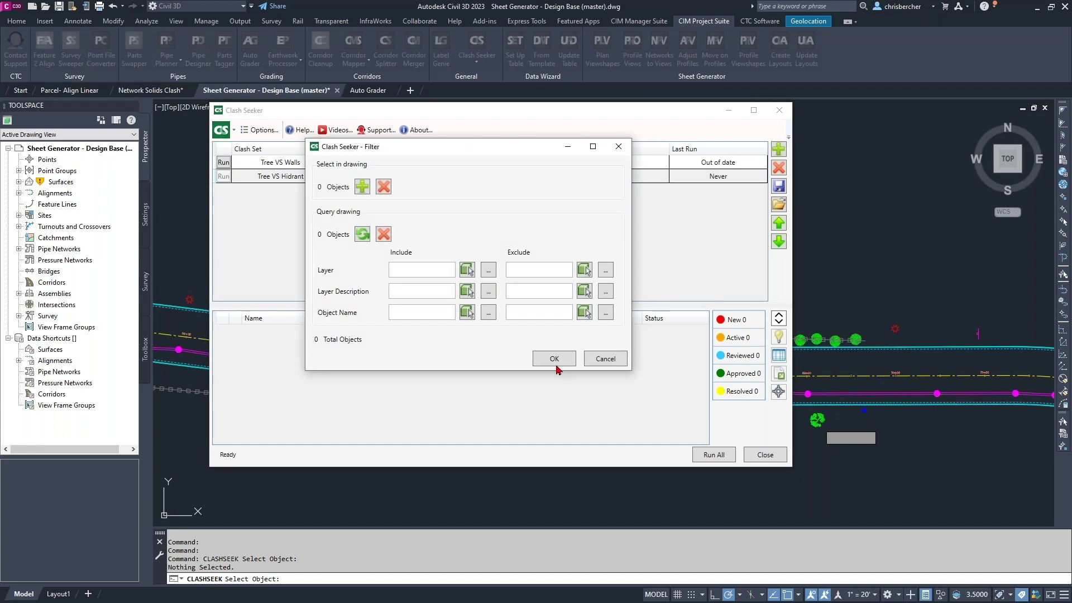
{"action": "left_click", "coordinate": [467, 273]}
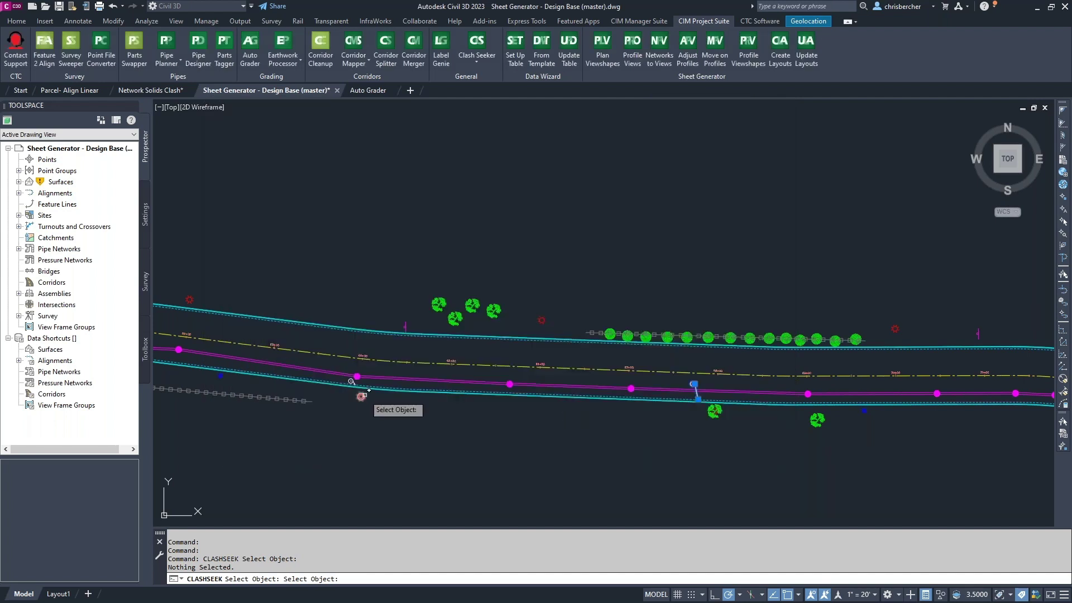
{"action": "left_click", "coordinate": [361, 396]}
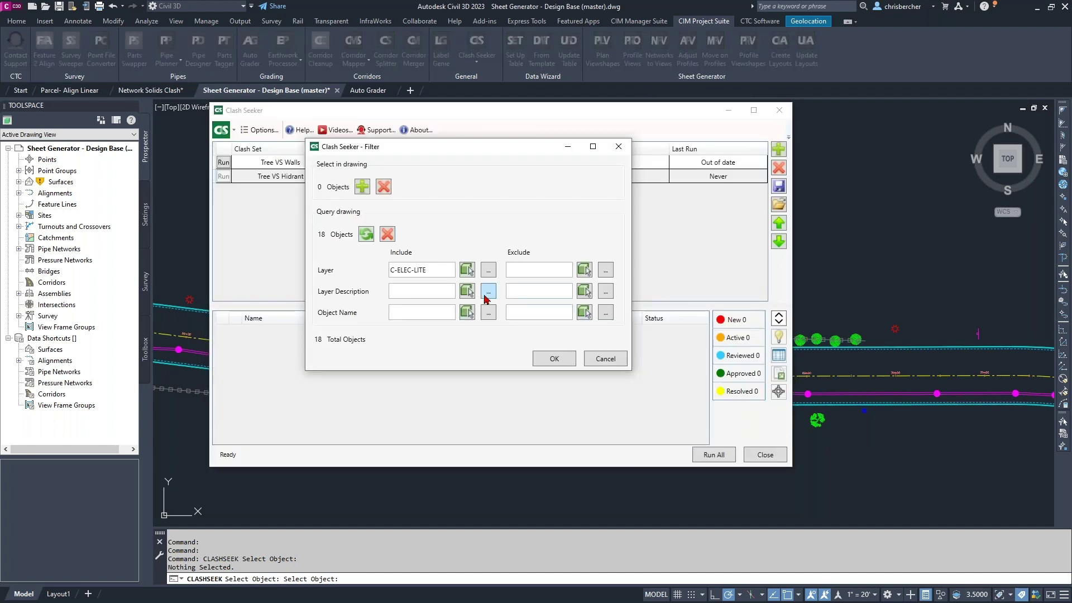
{"action": "left_click", "coordinate": [542, 359]}
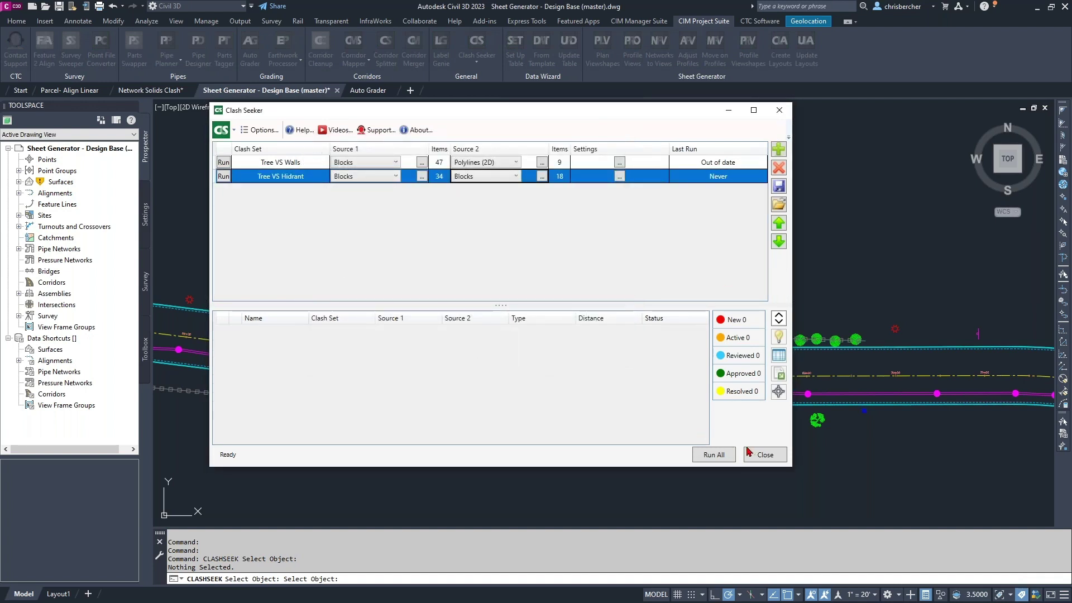
{"action": "mouse_move", "coordinate": [663, 110]}
{"action": "left_mouse_down"}
{"action": "mouse_move", "coordinate": [462, 119]}
{"action": "mouse_move", "coordinate": [741, 106]}
{"action": "left_mouse_up"}
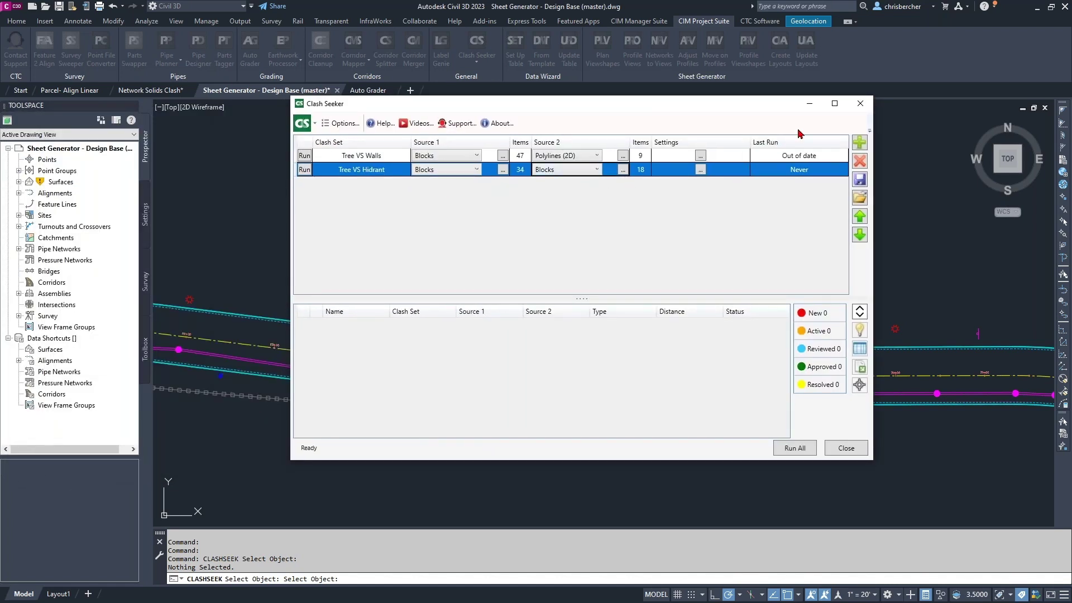
{"action": "left_click", "coordinate": [860, 178]}
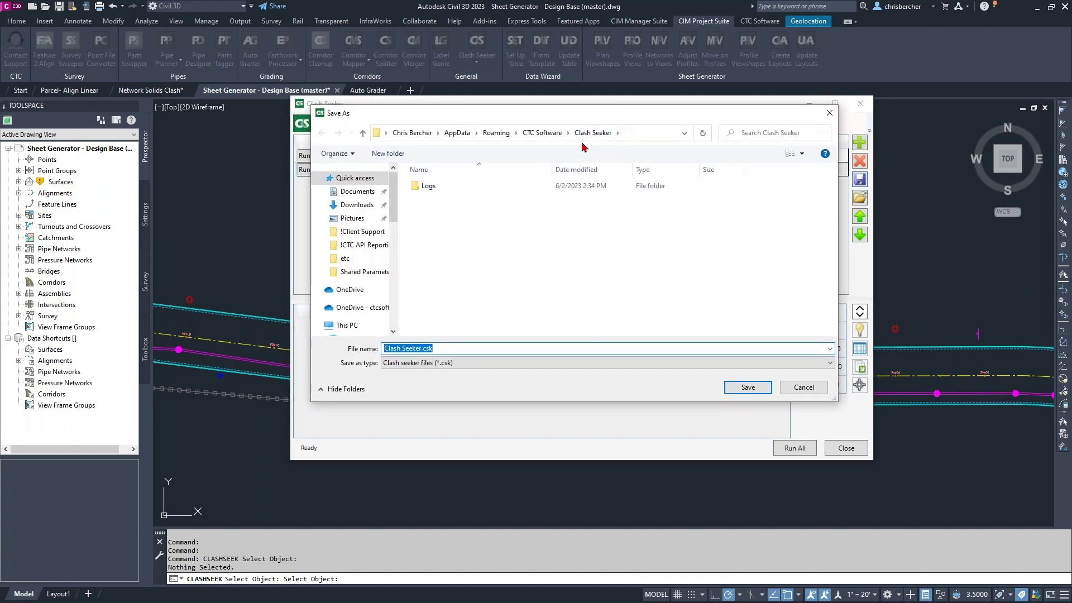
{"action": "left_click", "coordinate": [347, 325]}
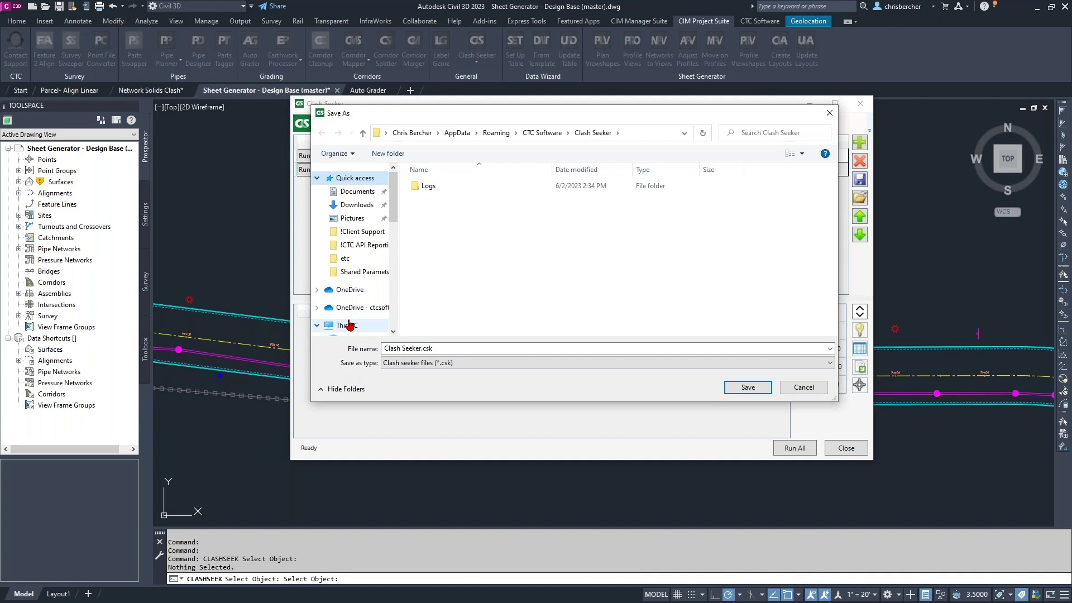
{"action": "left_click", "coordinate": [794, 389]}
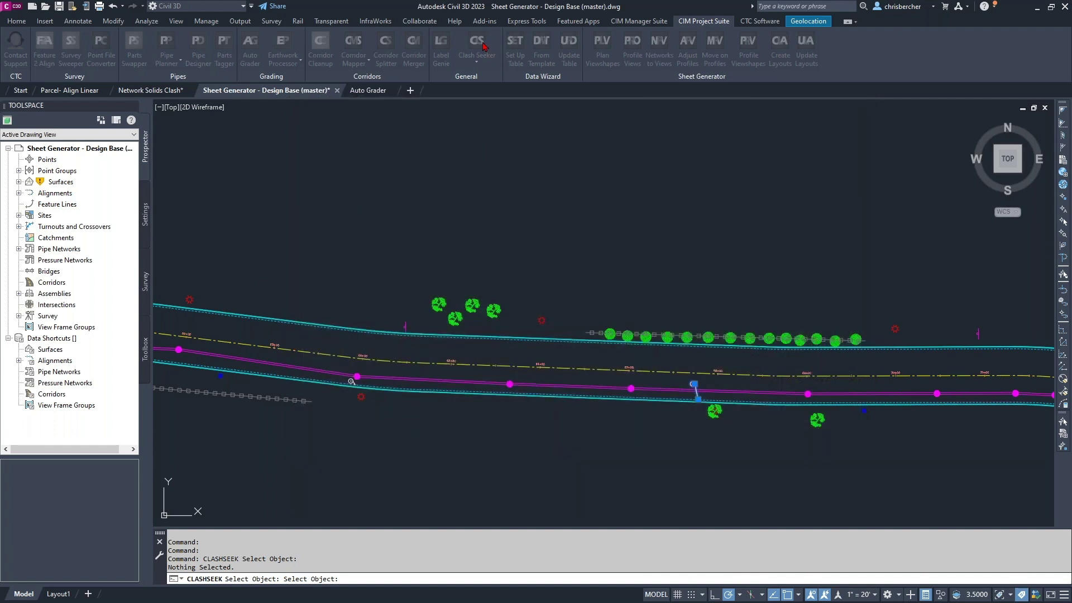
{"action": "key", "text": "Escape"}
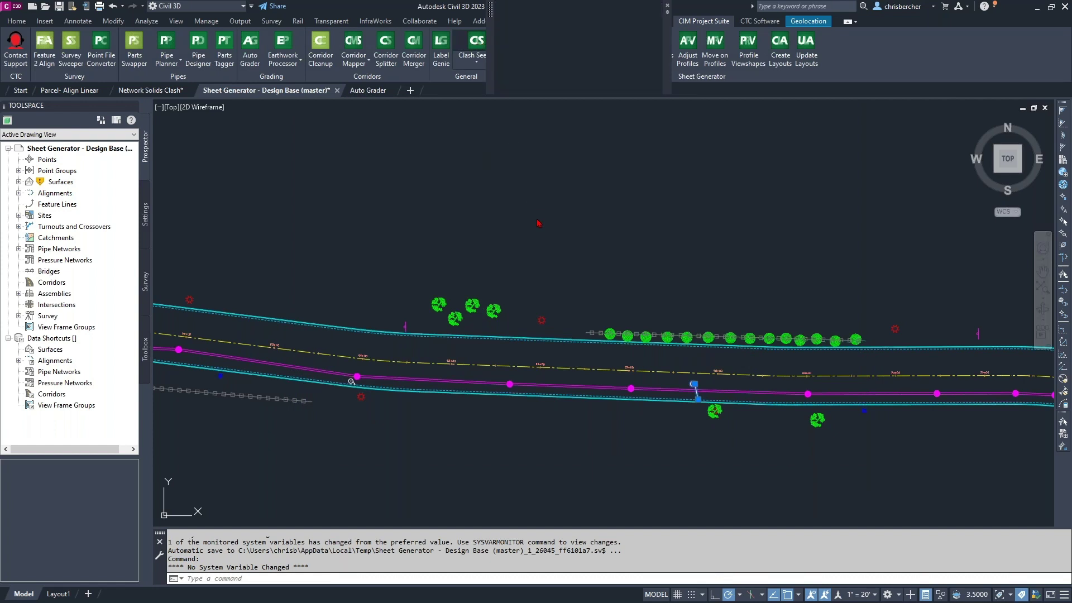
- Save the Tree VS Walls and Tree VS Hidrant clash sets to a .csk file in C:\!RET Demo\CET Settings\Clash Seeker
{"action": "key", "text": "Return"}
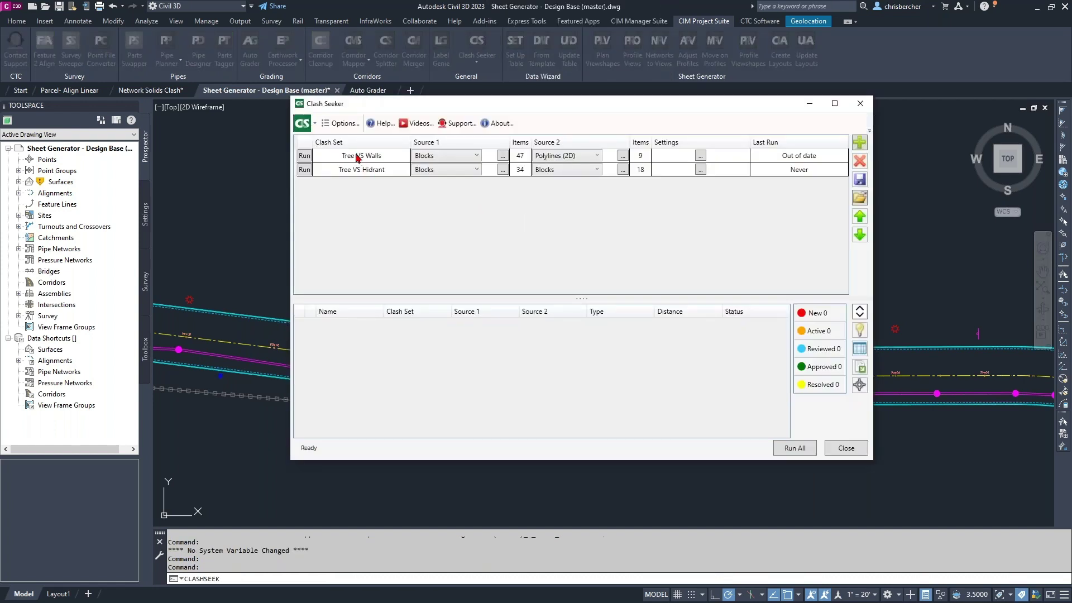
{"action": "left_click", "coordinate": [361, 170], "text": "shift"}
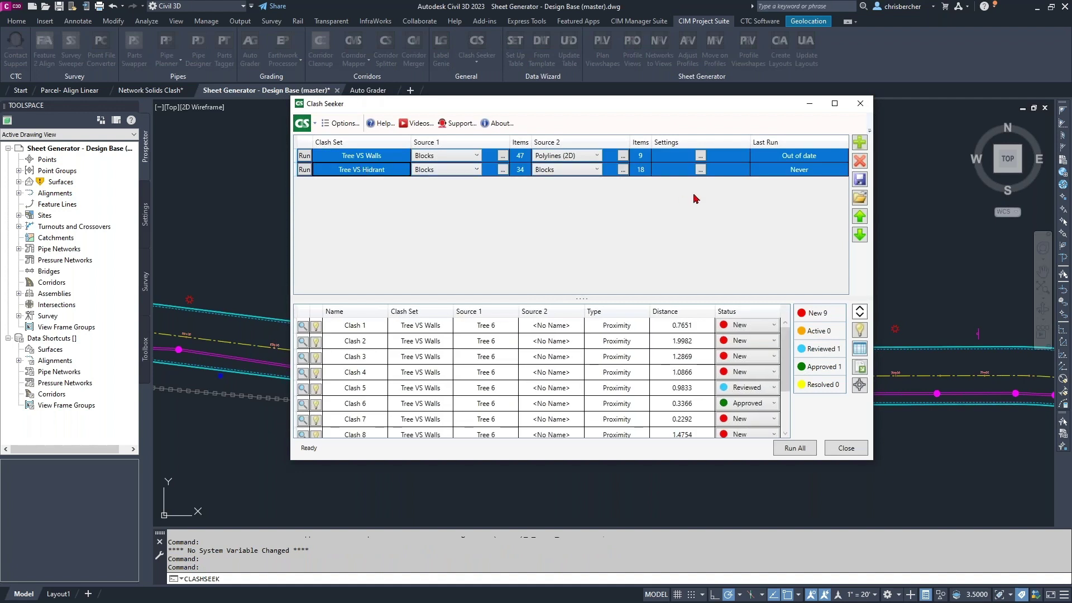
{"action": "left_click", "coordinate": [860, 179]}
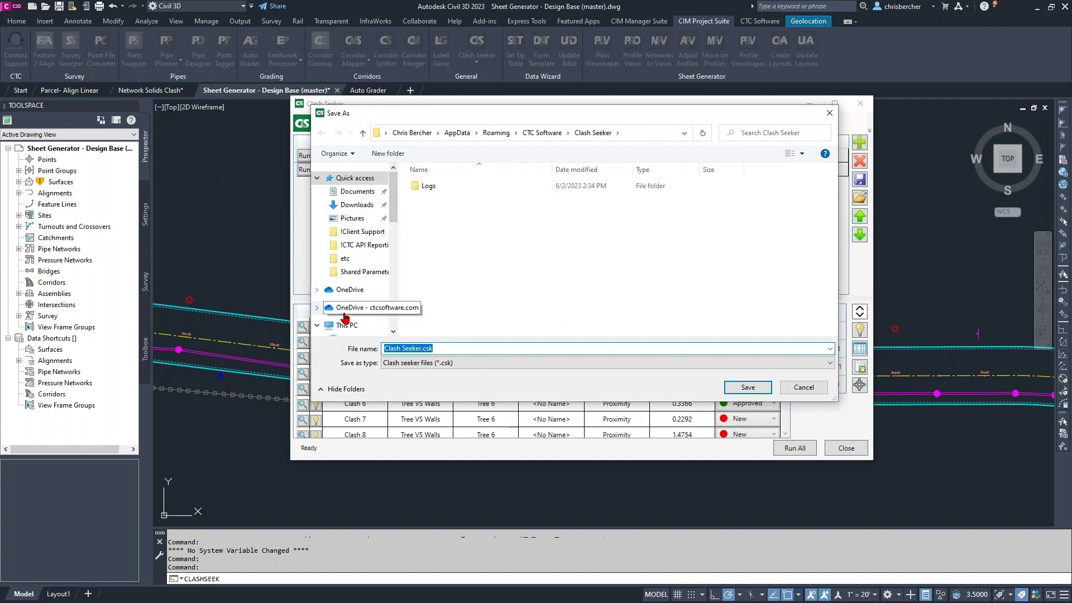
{"action": "left_click", "coordinate": [346, 325]}
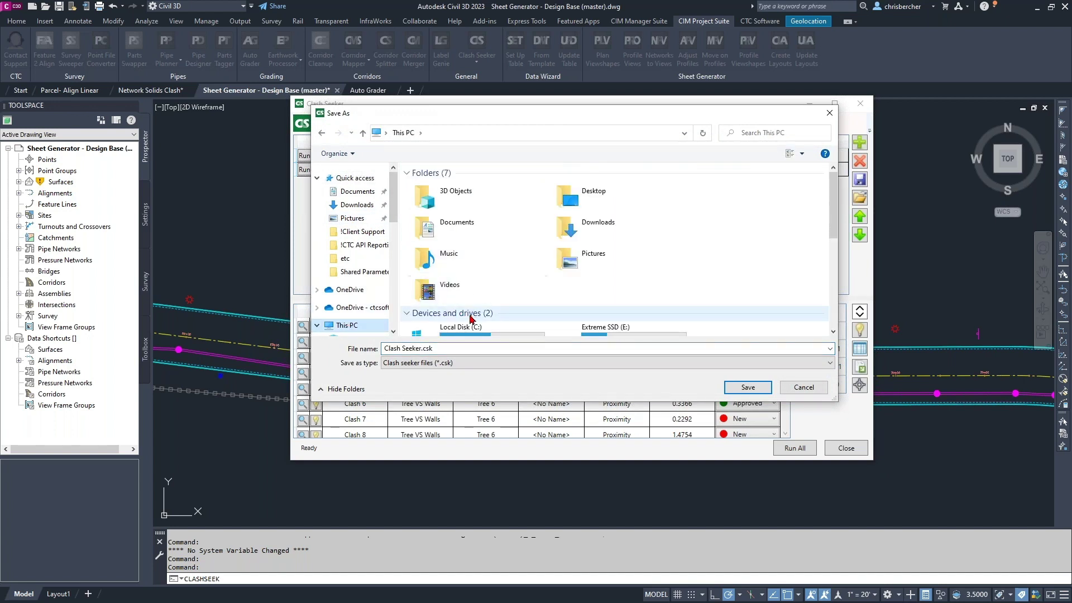
{"action": "double_click", "coordinate": [469, 324]}
{"action": "double_click", "coordinate": [448, 189]}
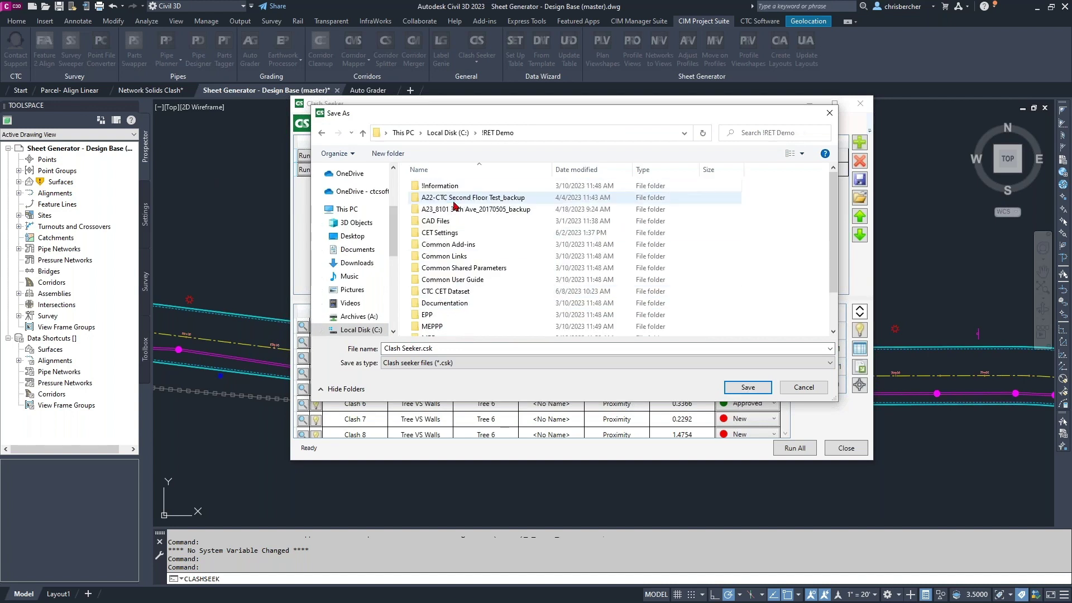
{"action": "double_click", "coordinate": [441, 232]}
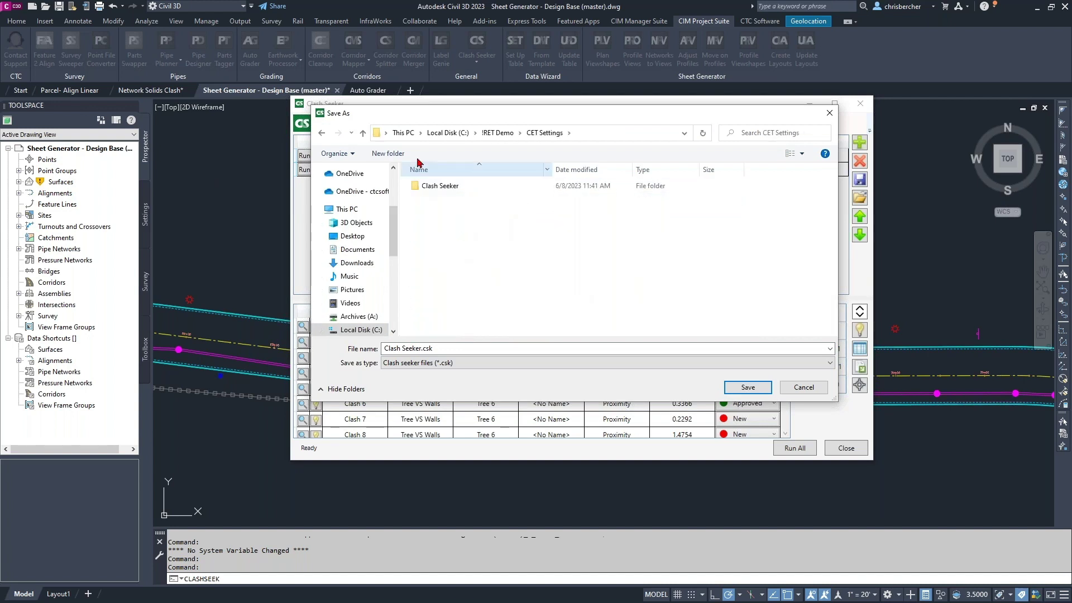
{"action": "double_click", "coordinate": [434, 186]}
{"action": "triple_click", "coordinate": [472, 350]}
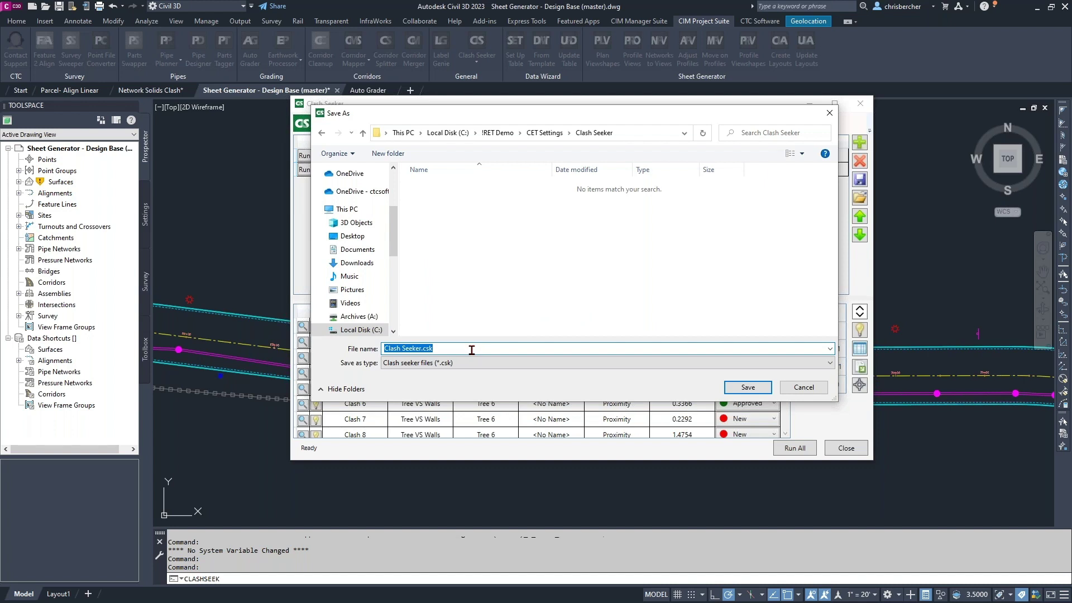
{"action": "type", "text": "Clash Se"}
{"action": "left_click", "coordinate": [747, 387]}
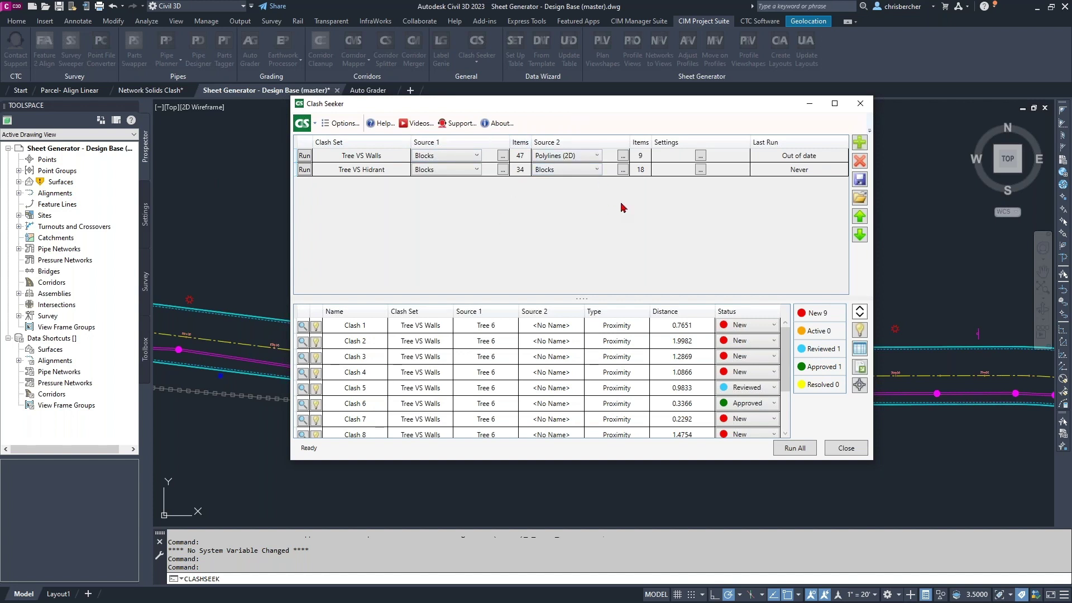
- Check the clash settings of the Tree VS Hidrant set and close Clash Seeker
{"action": "left_click", "coordinate": [701, 169]}
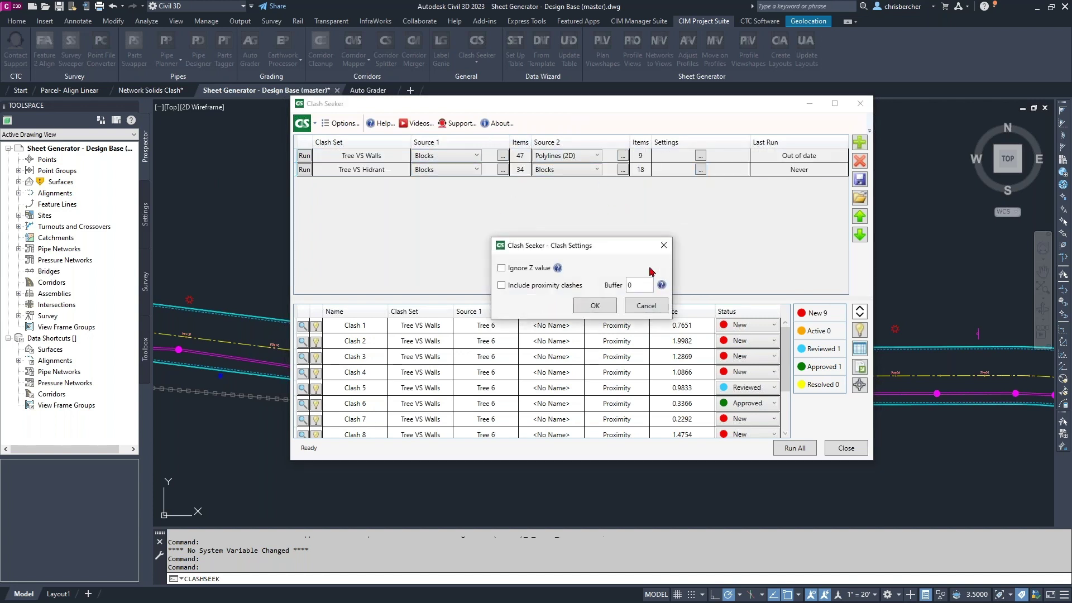
{"action": "left_click", "coordinate": [642, 307]}
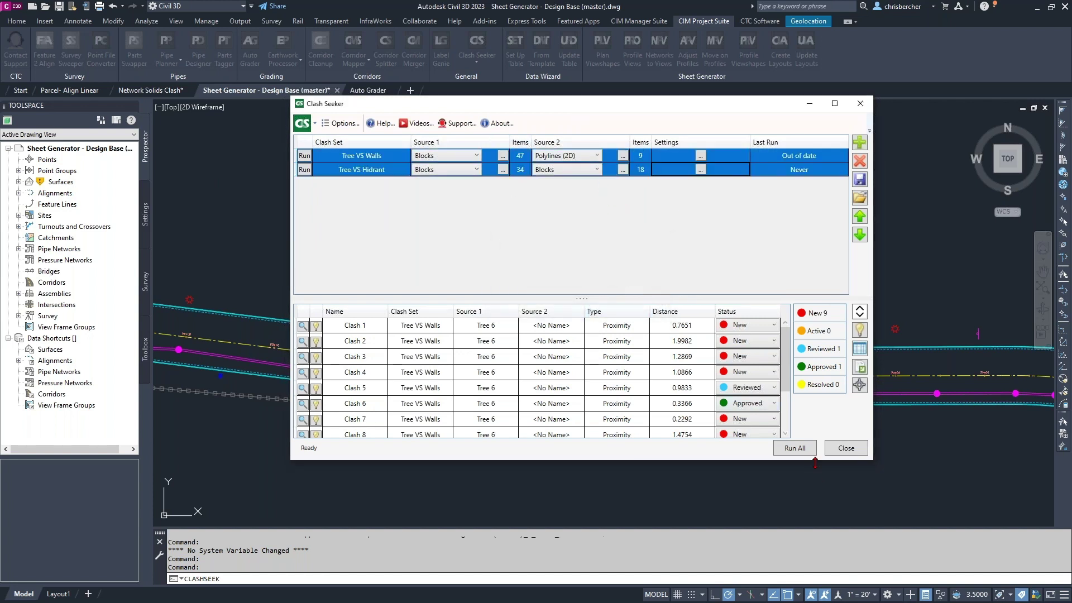
{"action": "left_click", "coordinate": [846, 449]}
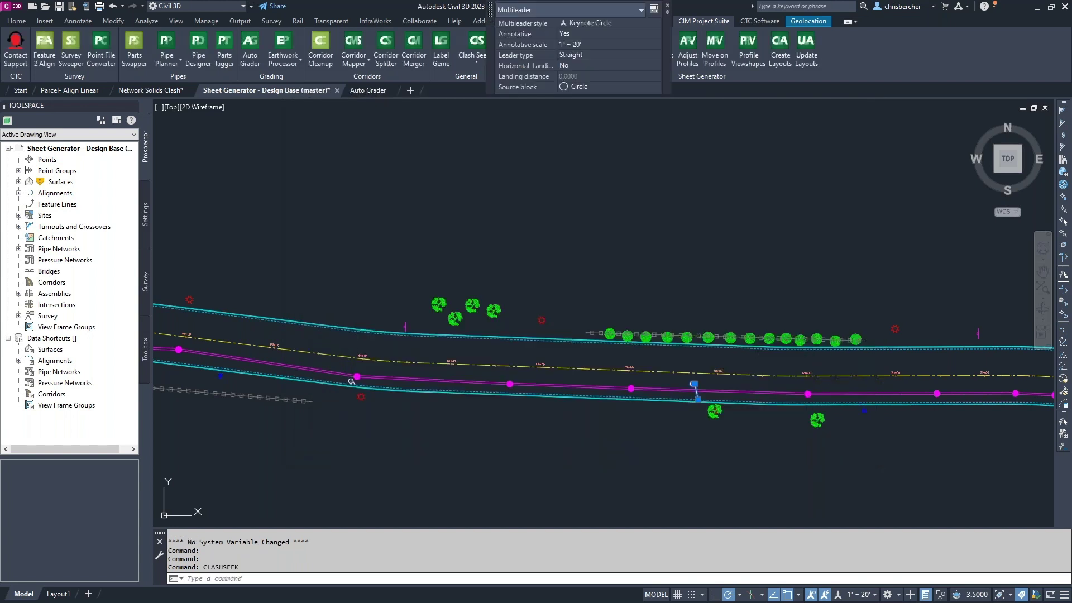
- Clear the drawing selection and open Clash Seeker in the Parcel- Align Linear drawing
{"action": "left_click", "coordinate": [713, 174]}
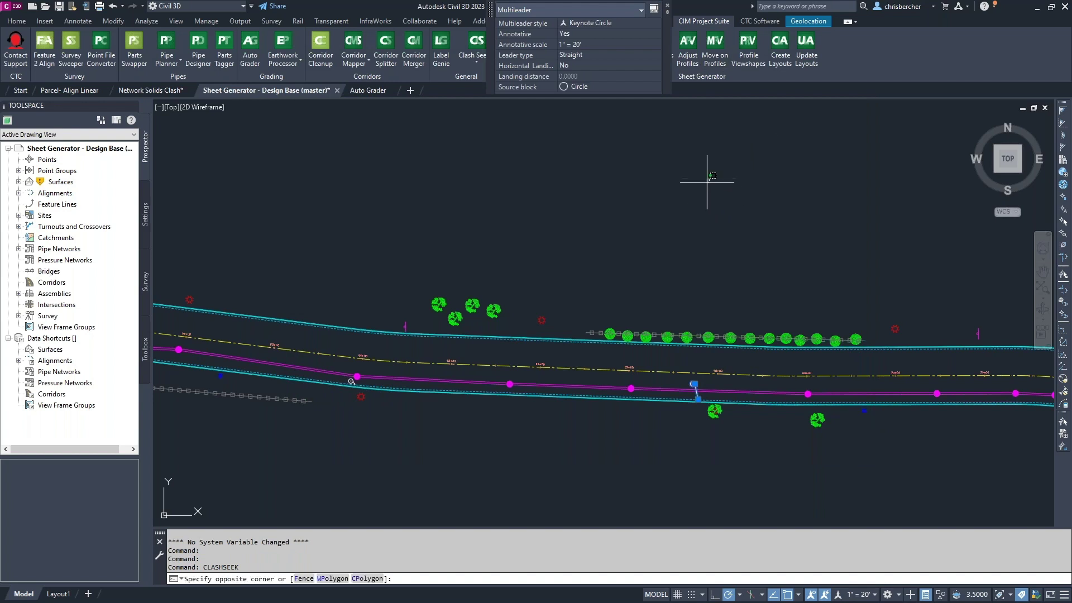
{"action": "key", "text": "Escape"}
{"action": "key", "text": "Escape"}
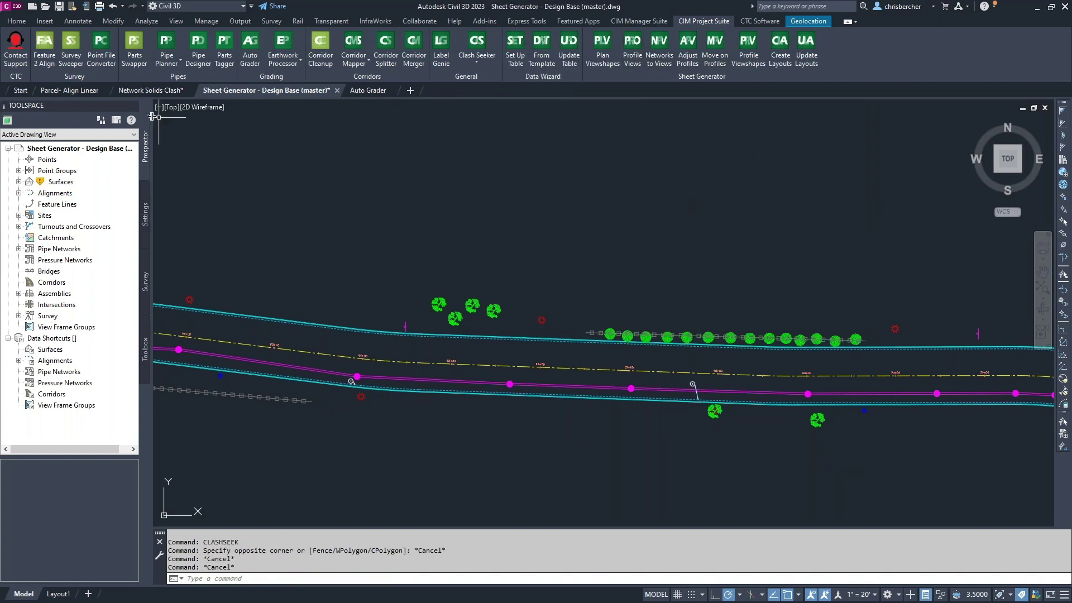
{"action": "left_click", "coordinate": [70, 90]}
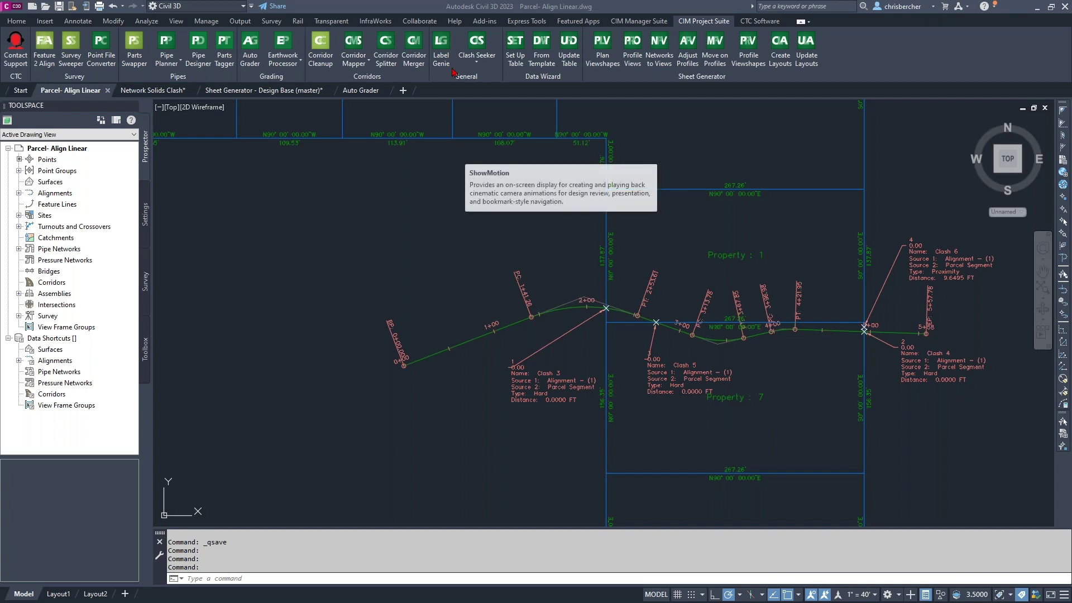
{"action": "left_click", "coordinate": [478, 48]}
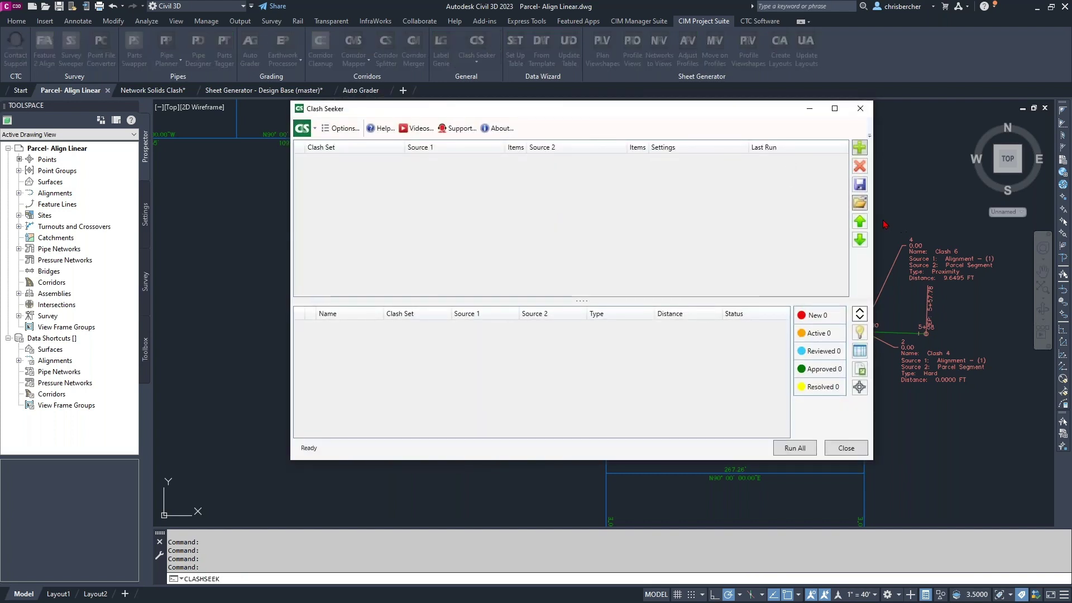
- Load the saved clash sets from the .csk file in C:\!RET Demo\CET Settings\Clash Seeker
{"action": "left_click", "coordinate": [860, 202]}
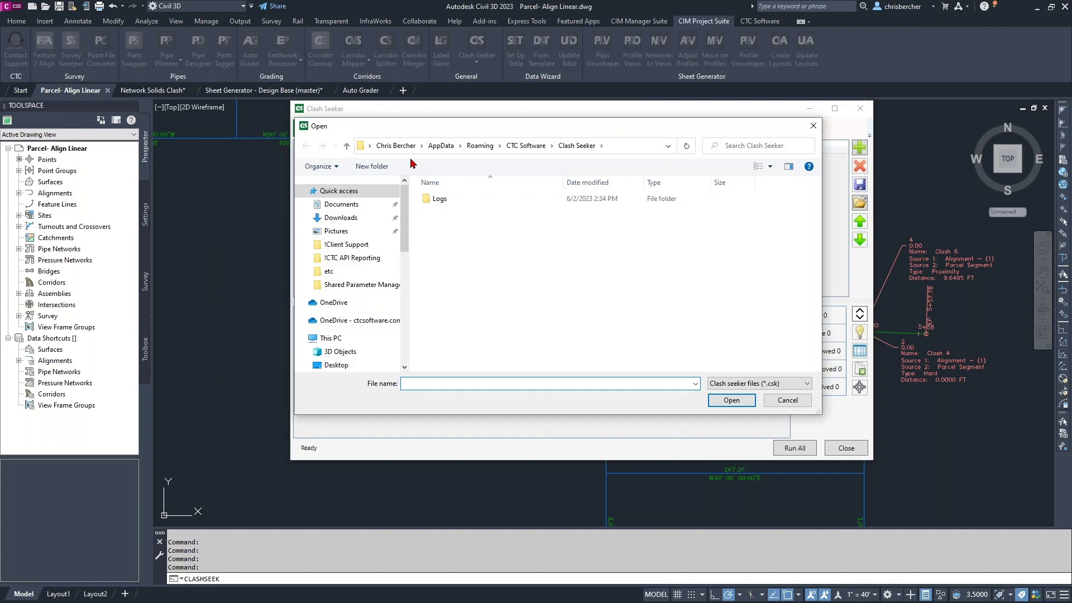
{"action": "left_click", "coordinate": [330, 338]}
{"action": "double_click", "coordinate": [447, 347]}
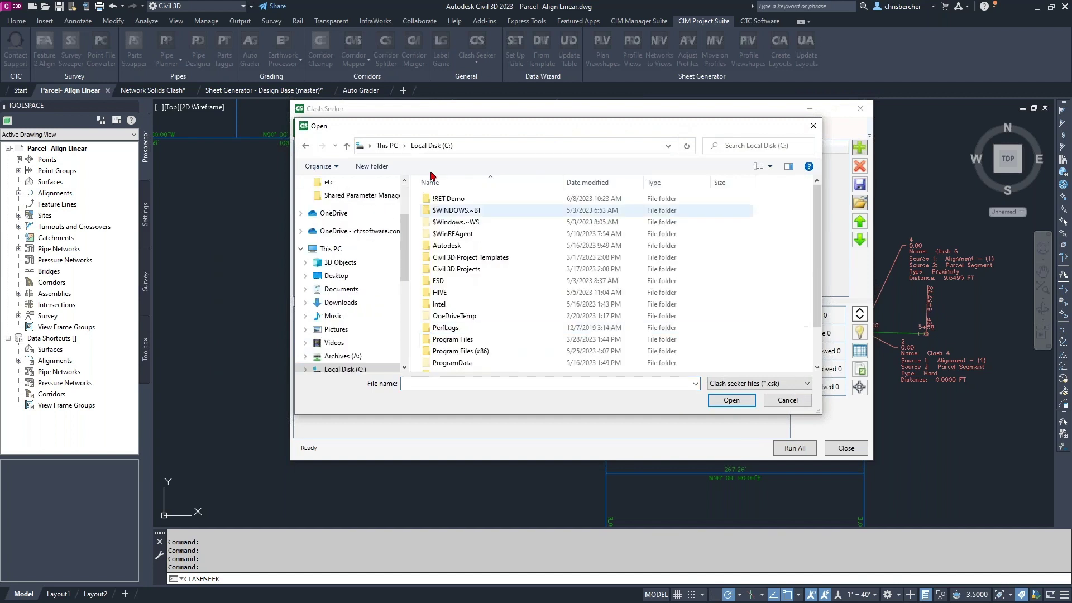
{"action": "double_click", "coordinate": [453, 199]}
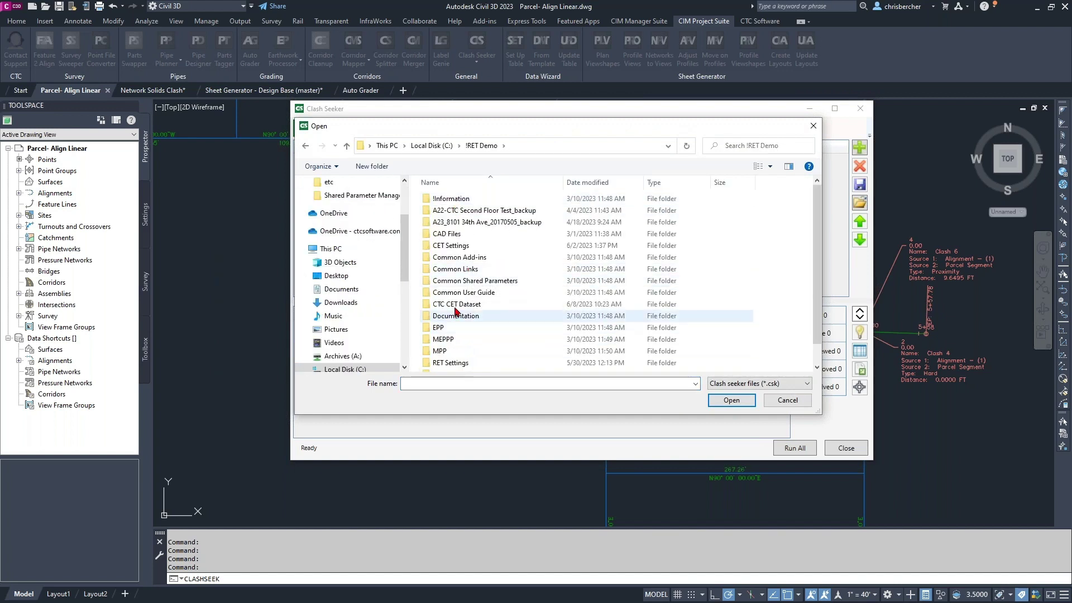
{"action": "double_click", "coordinate": [452, 246]}
{"action": "double_click", "coordinate": [455, 199]}
{"action": "double_click", "coordinate": [455, 200]}
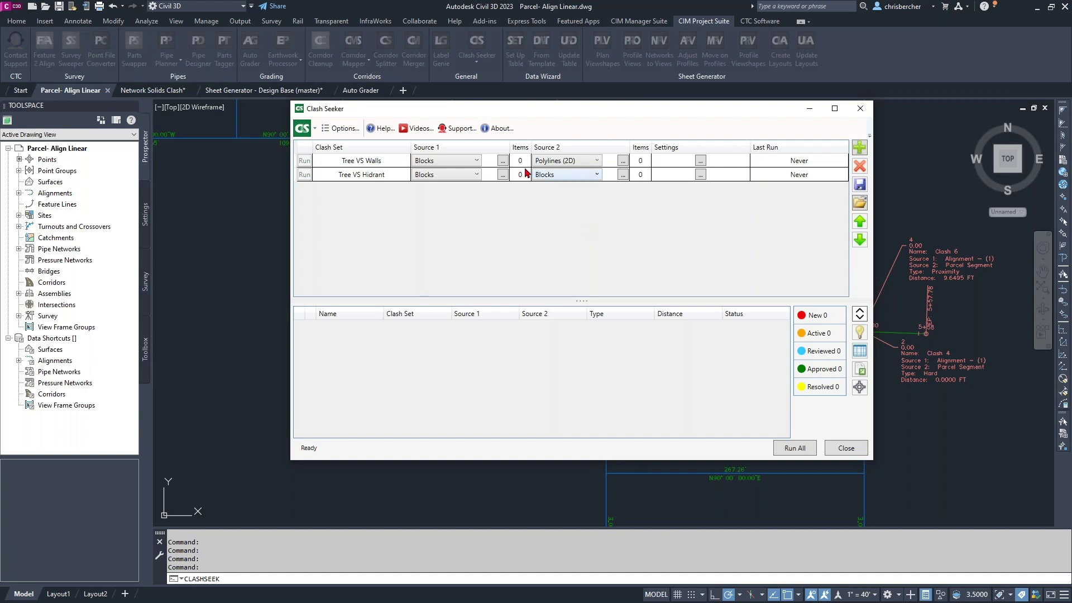
- Check the Source 1 filter of Tree VS Walls and move the Clash Seeker window clear of the two property parcels
{"action": "left_click", "coordinate": [503, 161]}
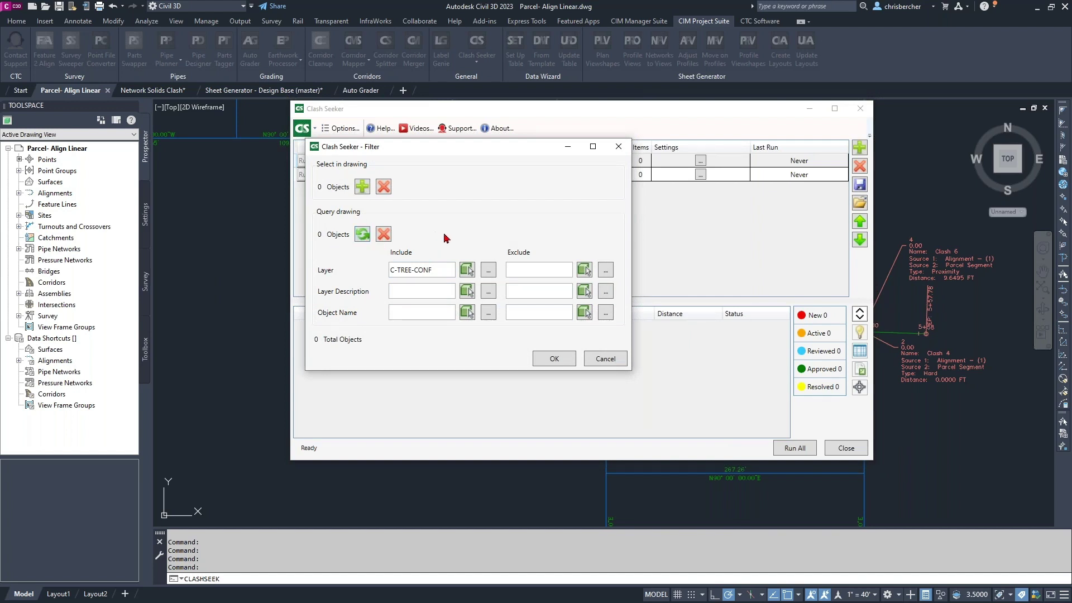
{"action": "left_click", "coordinate": [611, 359]}
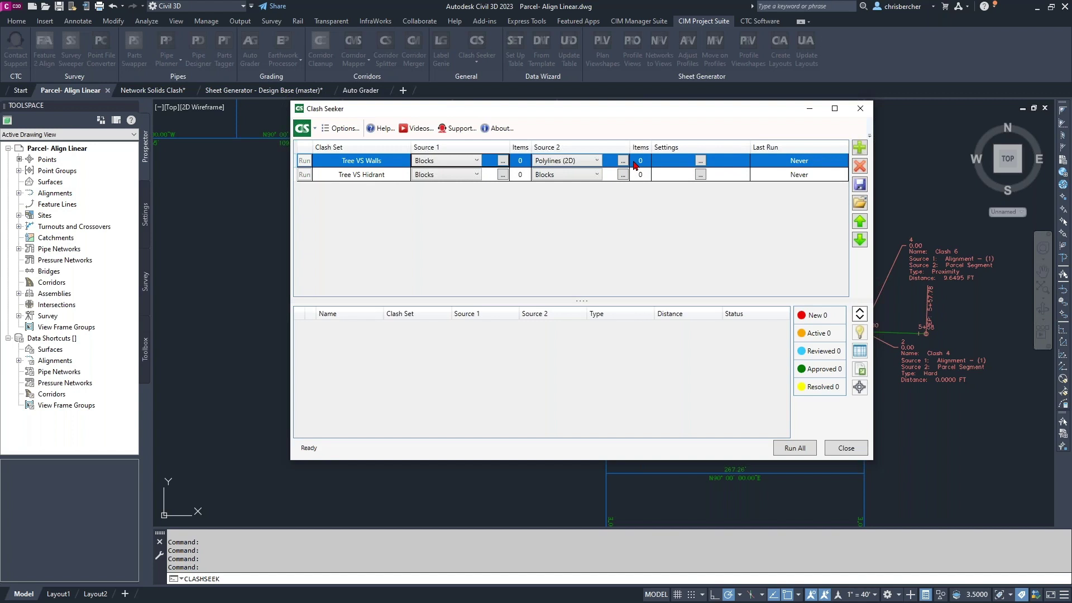
{"action": "left_click_drag", "start_coordinate": [438, 101], "coordinate": [427, 40]}
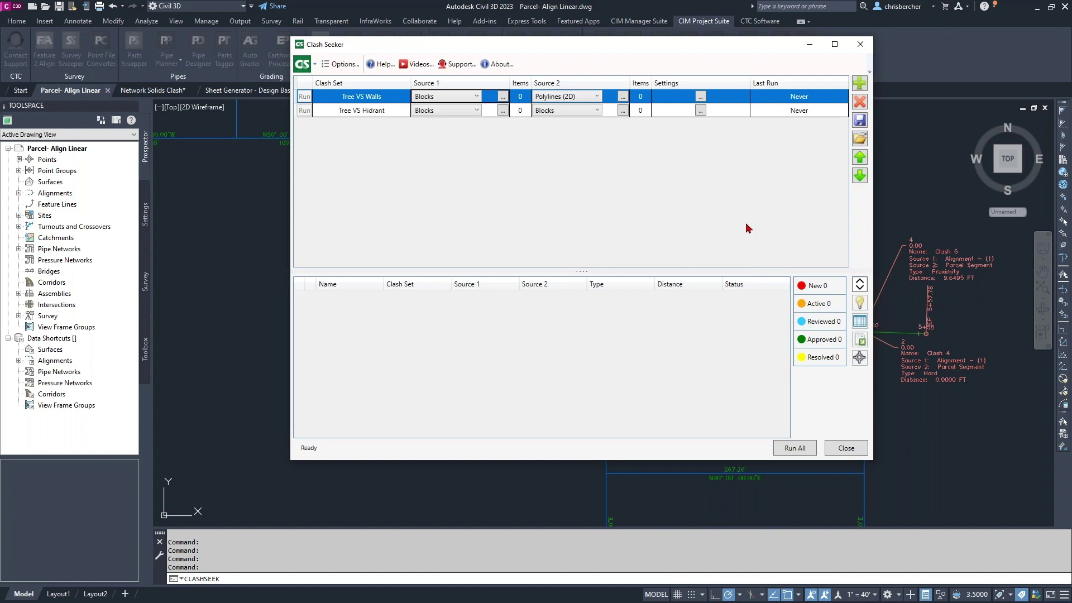
{"action": "left_click_drag", "start_coordinate": [647, 49], "coordinate": [568, 72]}
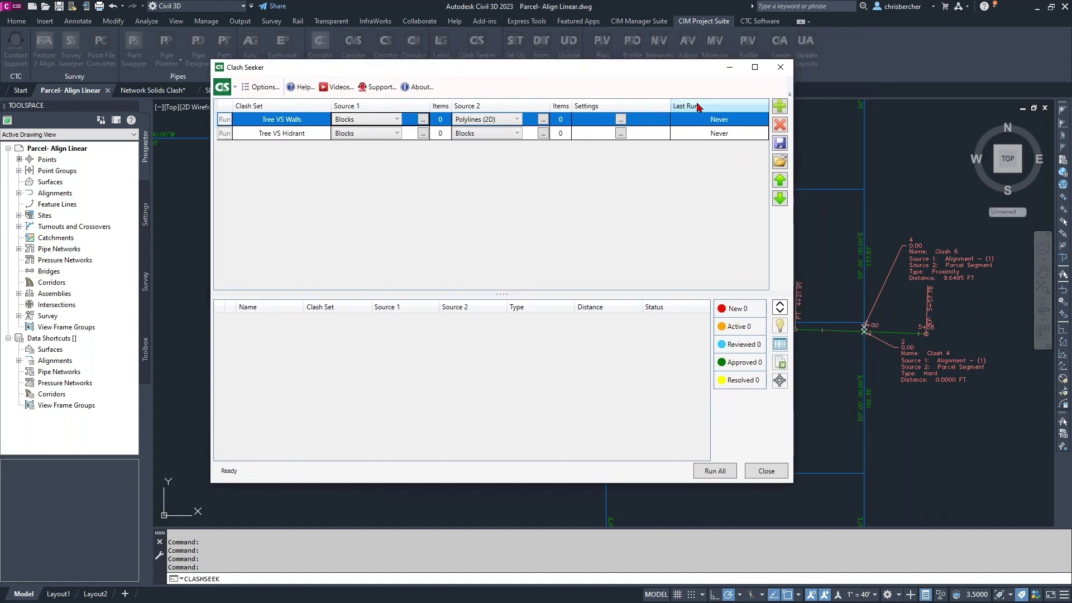
{"action": "mouse_move", "coordinate": [636, 74]}
{"action": "left_mouse_down"}
{"action": "mouse_move", "coordinate": [406, 72]}
{"action": "mouse_move", "coordinate": [472, 55]}
{"action": "left_mouse_up"}
- Add a clash set named P VS A with Parcel segments as Source 1 and Alignment as Source 2
{"action": "left_click", "coordinate": [569, 102]}
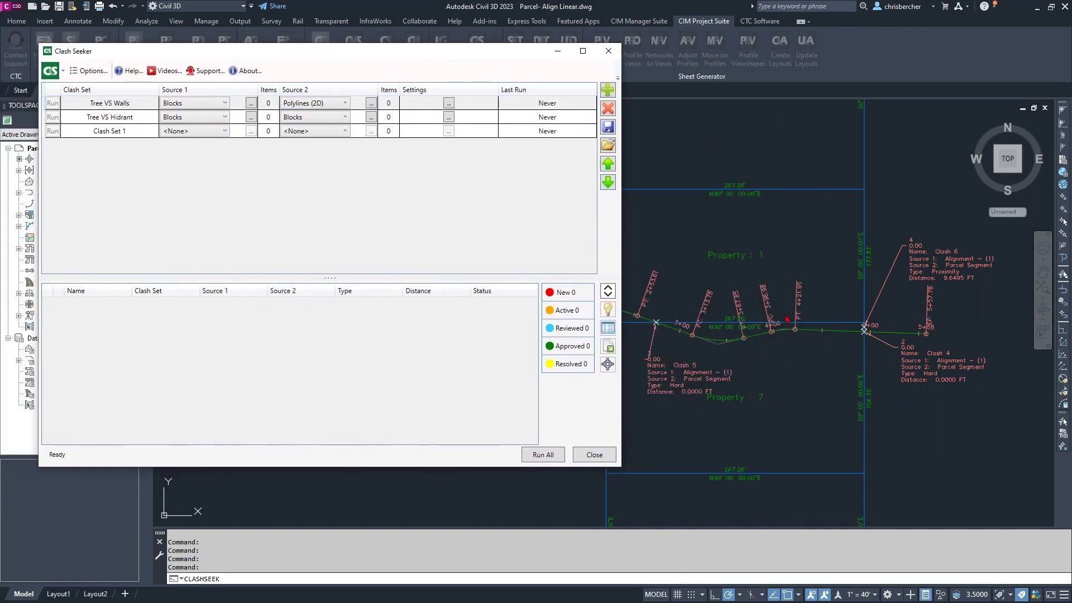
{"action": "left_click", "coordinate": [133, 131]}
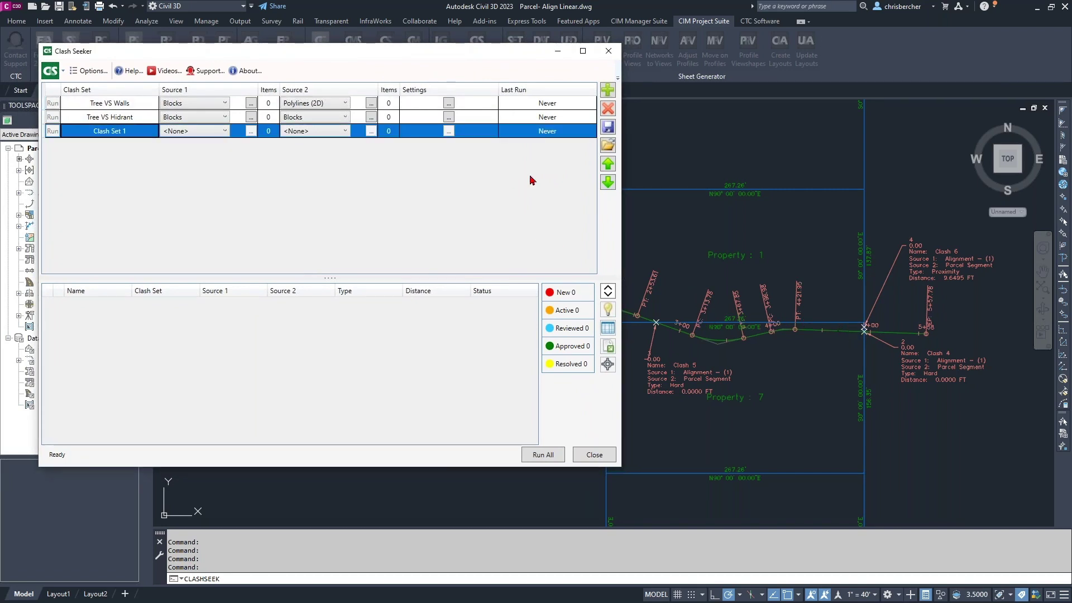
{"action": "left_click", "coordinate": [148, 129]}
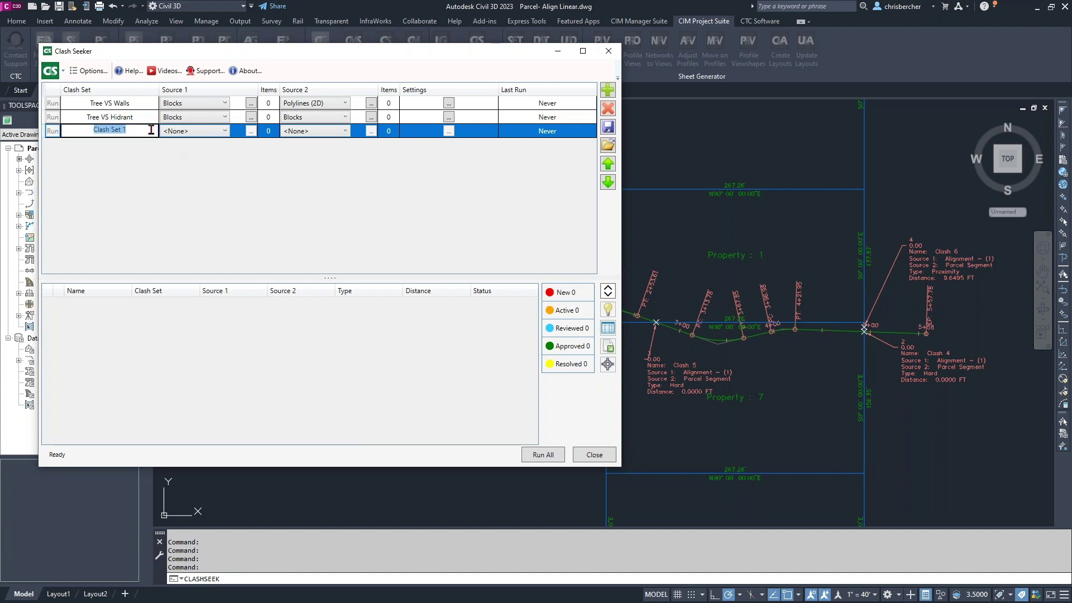
{"action": "type", "text": "P VS A"}
{"action": "left_click", "coordinate": [176, 130]}
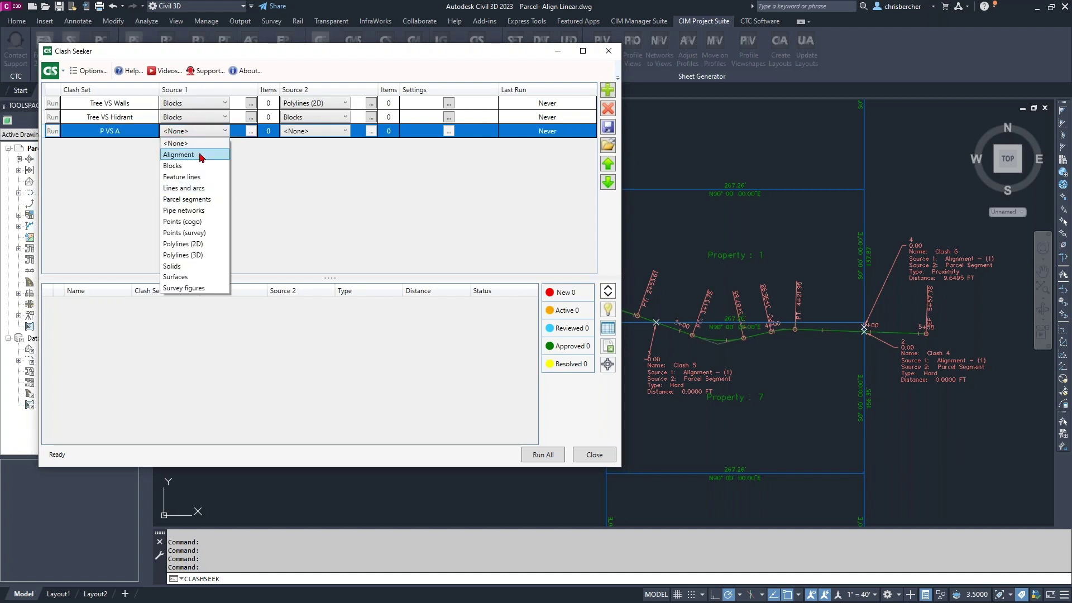
{"action": "left_click", "coordinate": [189, 202]}
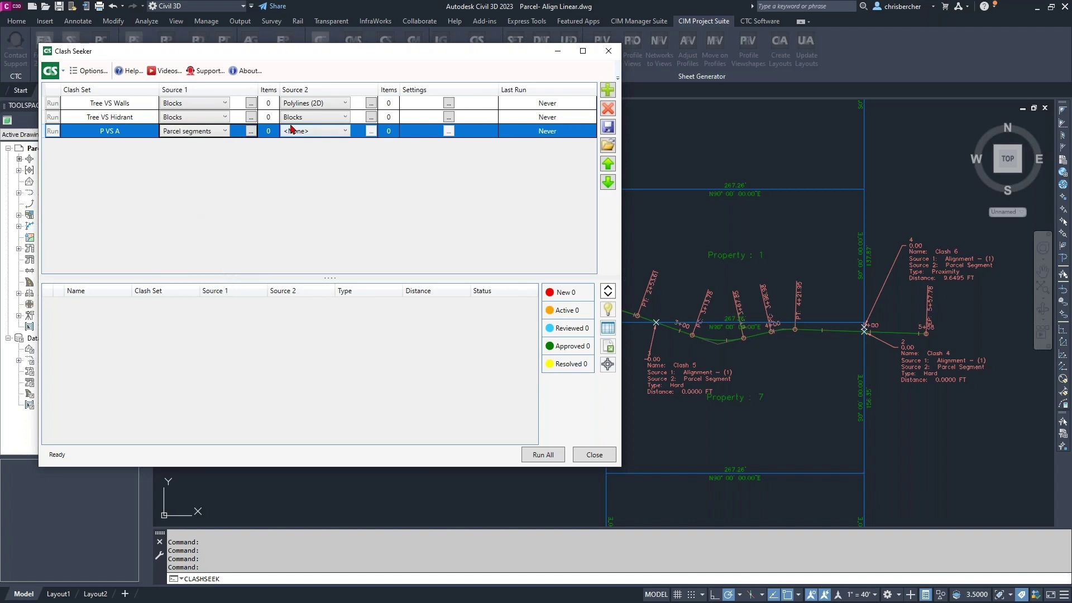
{"action": "left_click", "coordinate": [294, 131]}
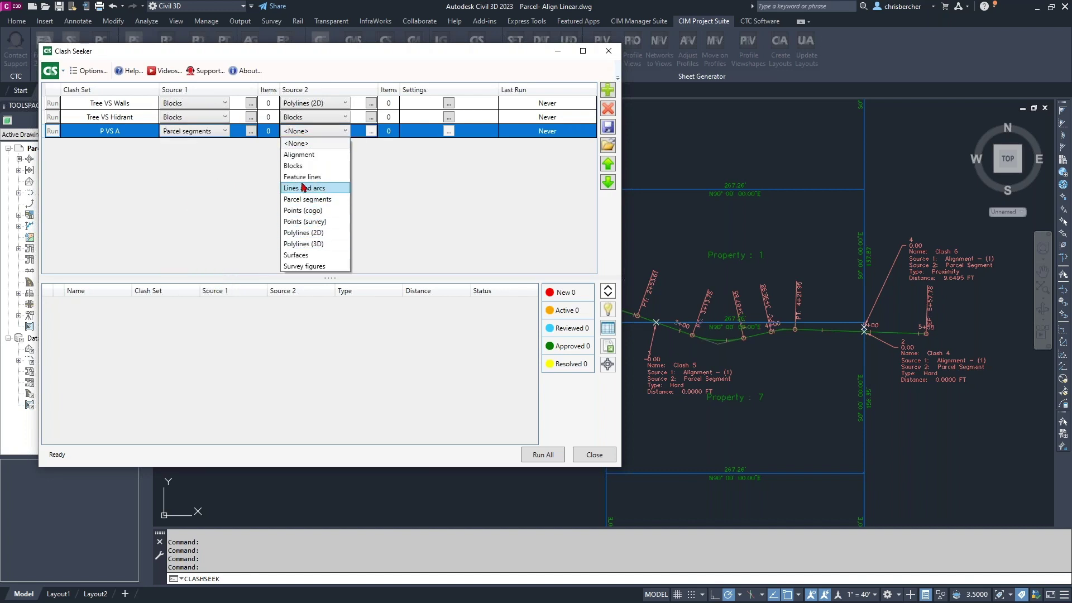
{"action": "left_click", "coordinate": [309, 156]}
- Limit Source 1 of P VS A to the parcel line between Property 1 and Property 7 by selecting it in the drawing
{"action": "left_click", "coordinate": [252, 130]}
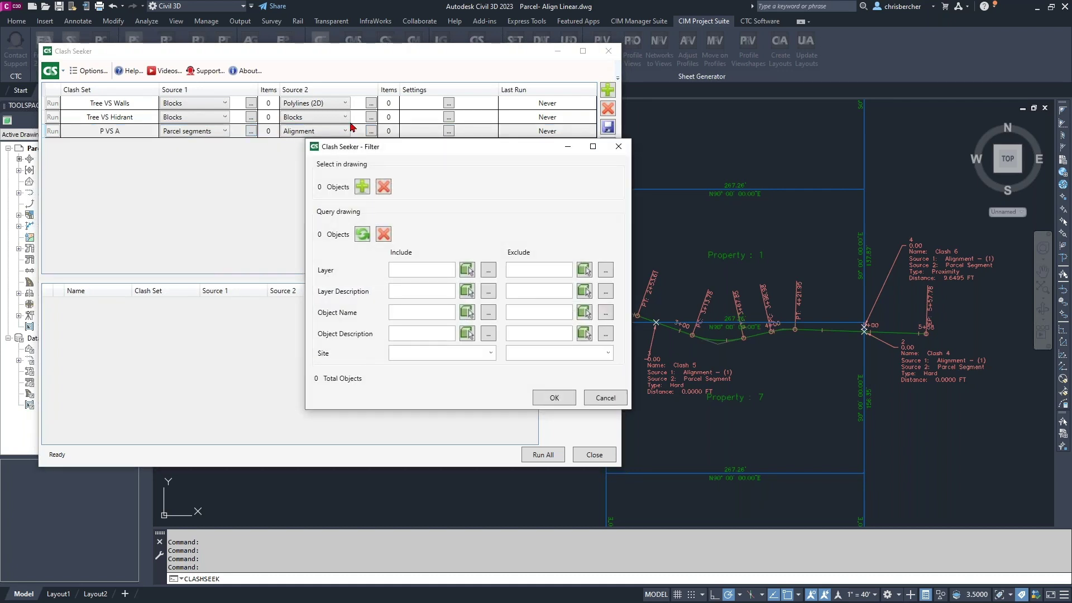
{"action": "left_click", "coordinate": [362, 187]}
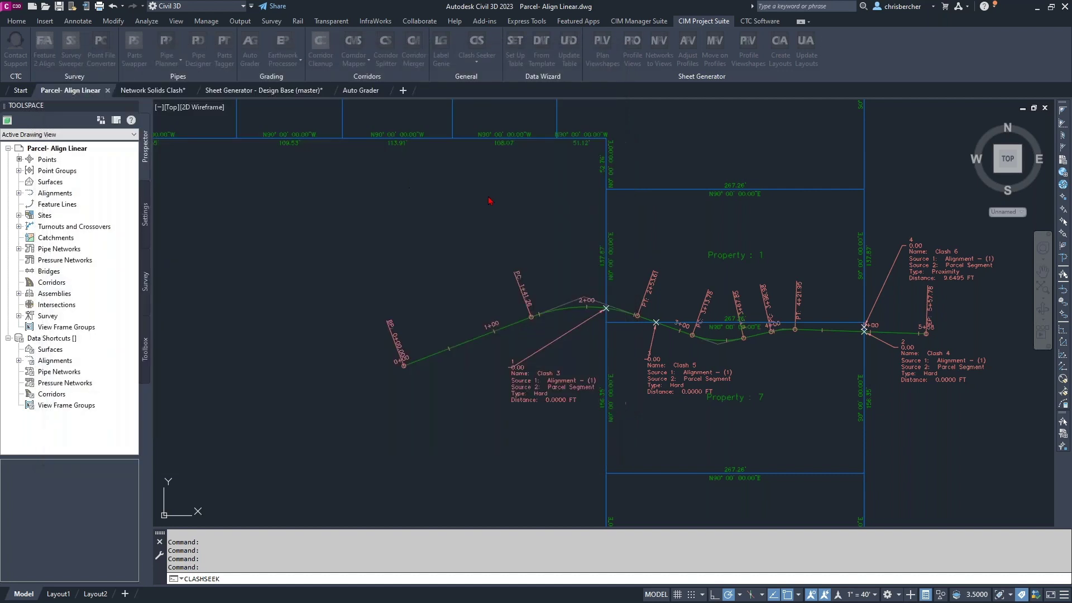
{"action": "left_click", "coordinate": [819, 323]}
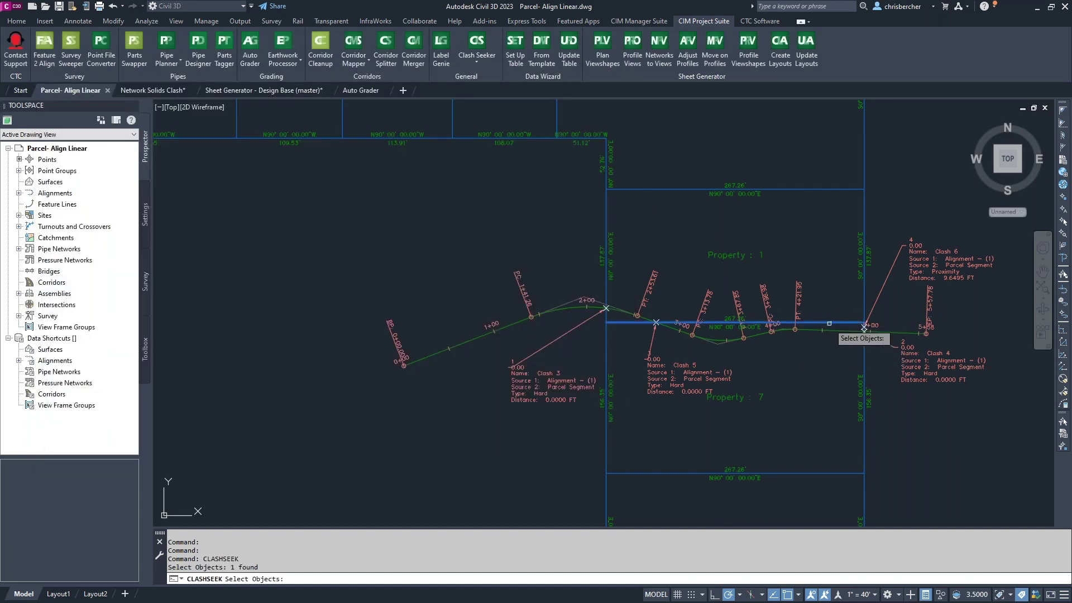
{"action": "key", "text": "Return"}
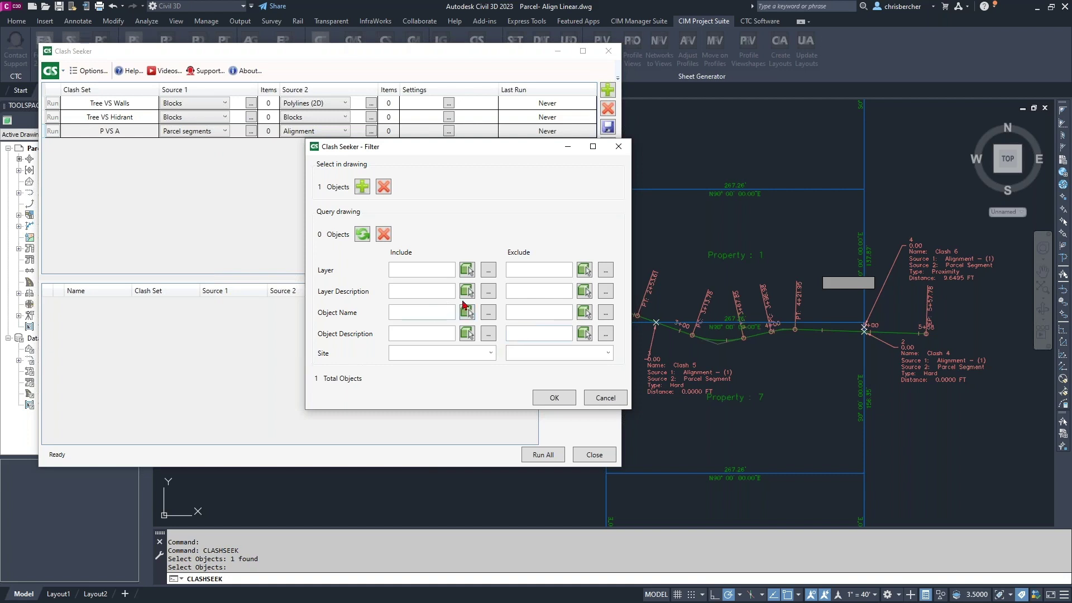
{"action": "left_click", "coordinate": [564, 402]}
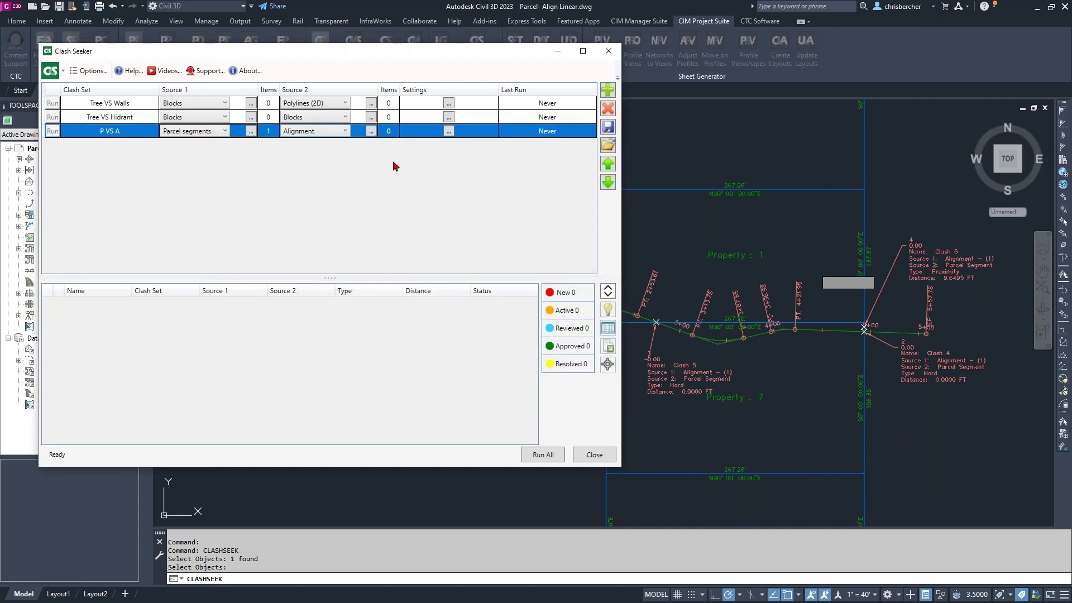
- Limit Source 2 of P VS A to the alignment crossing the property parcels by selecting it in the drawing
{"action": "left_click", "coordinate": [371, 131]}
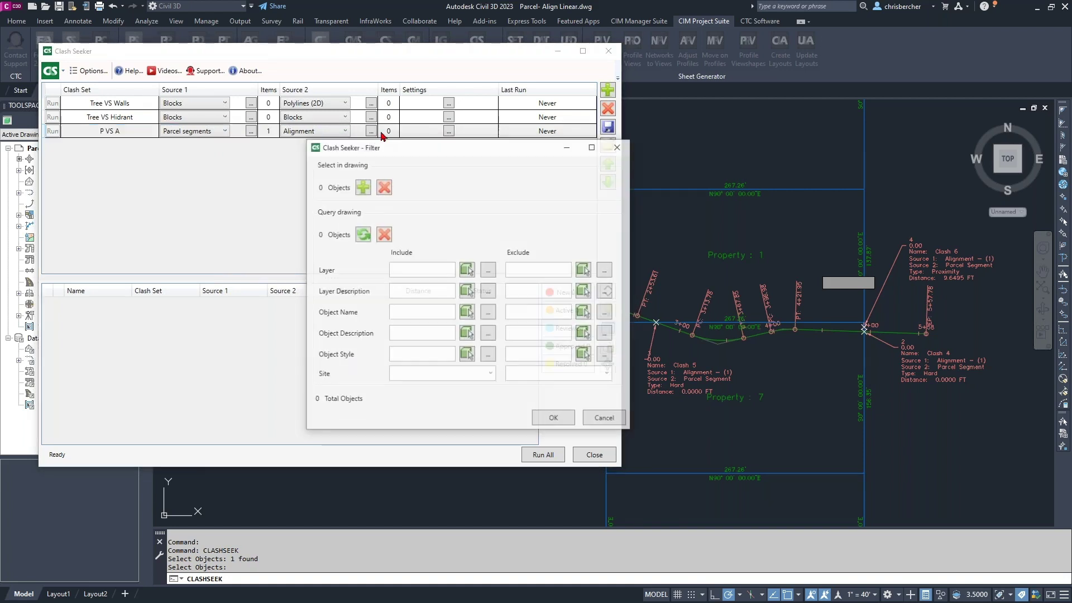
{"action": "left_click", "coordinate": [362, 186]}
{"action": "left_click", "coordinate": [813, 330]}
{"action": "left_click", "coordinate": [811, 329]}
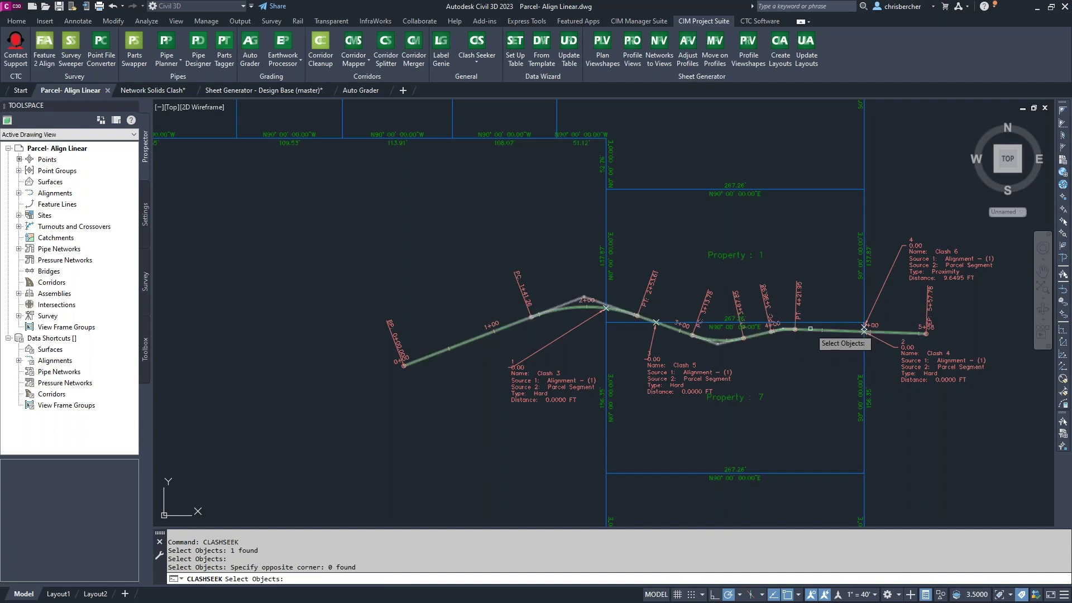
{"action": "left_click", "coordinate": [810, 329]}
{"action": "key", "text": "Return"}
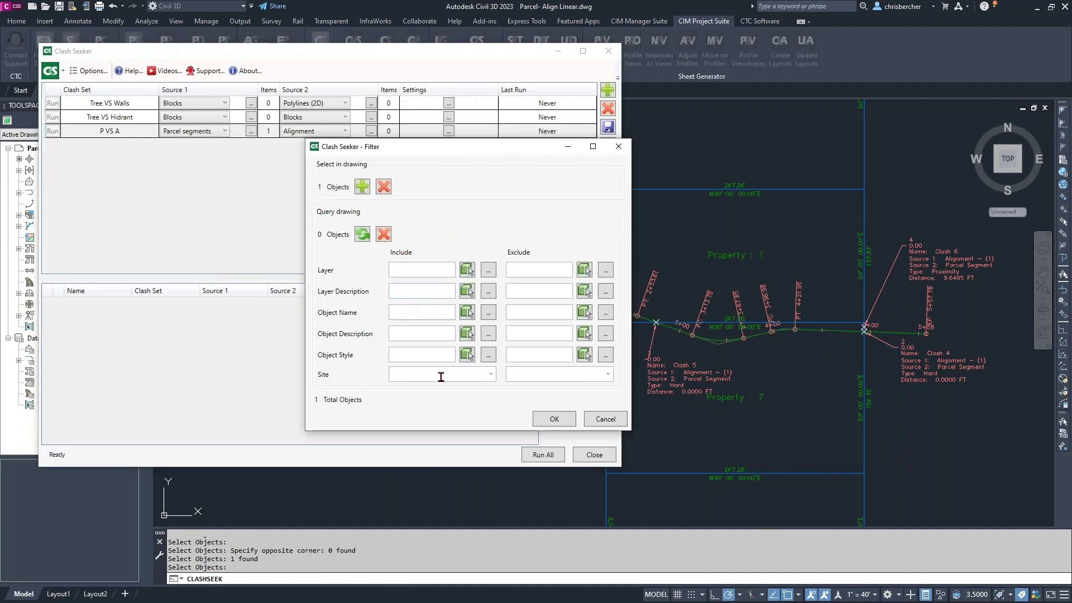
{"action": "left_click", "coordinate": [547, 419]}
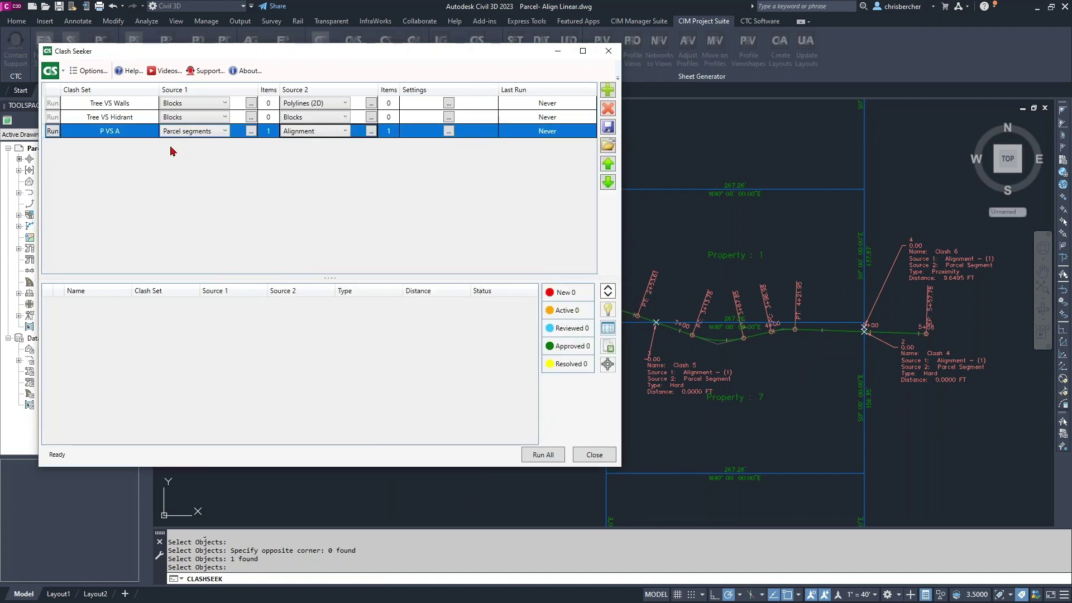
- Set P VS A to ignore Z value and include proximity clashes with a buffer of 5, keeping clash sensitivity at its minimum of 1%
{"action": "left_click", "coordinate": [448, 132]}
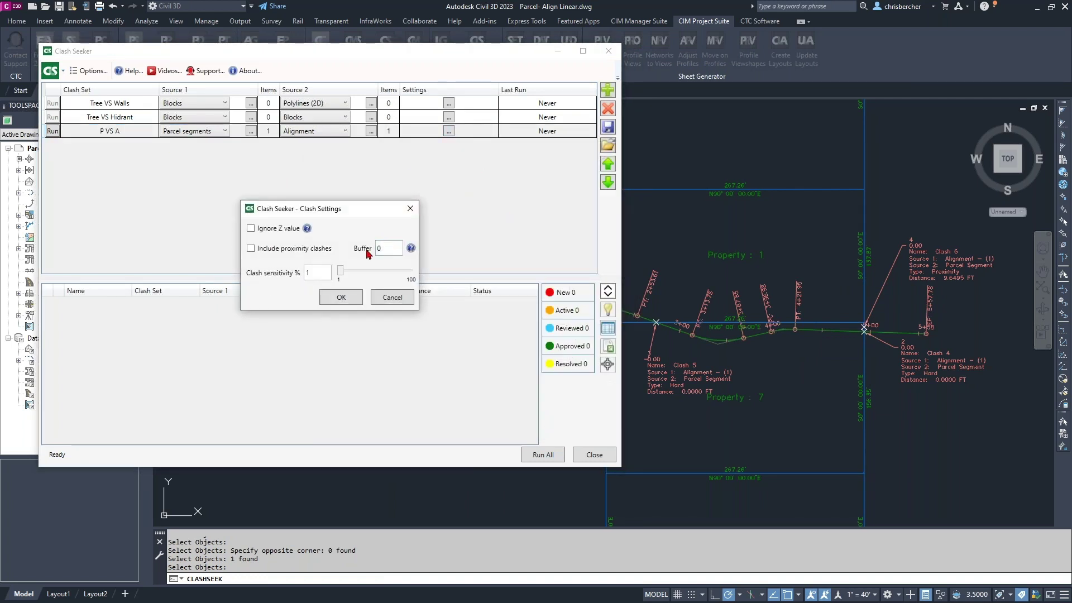
{"action": "left_click", "coordinate": [260, 248]}
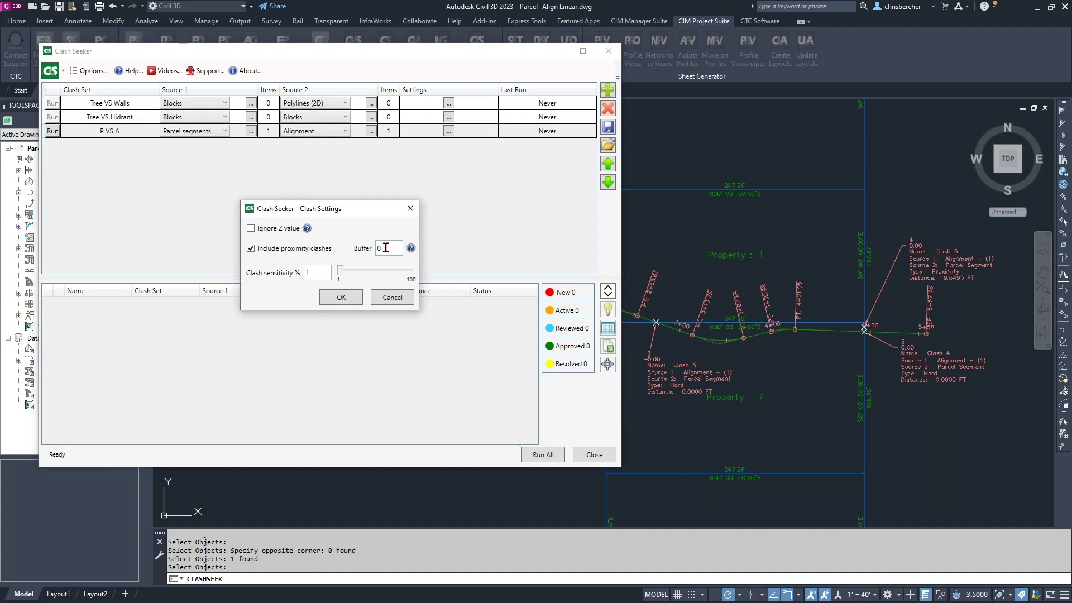
{"action": "left_click", "coordinate": [286, 231]}
{"action": "double_click", "coordinate": [379, 246]}
{"action": "left_click_drag", "start_coordinate": [341, 272], "coordinate": [355, 273]}
{"action": "left_click_drag", "start_coordinate": [355, 272], "coordinate": [355, 272]}
{"action": "left_click_drag", "start_coordinate": [355, 272], "coordinate": [334, 282]}
{"action": "left_click_drag", "start_coordinate": [341, 271], "coordinate": [400, 267]}
{"action": "left_click_drag", "start_coordinate": [365, 214], "coordinate": [338, 190]}
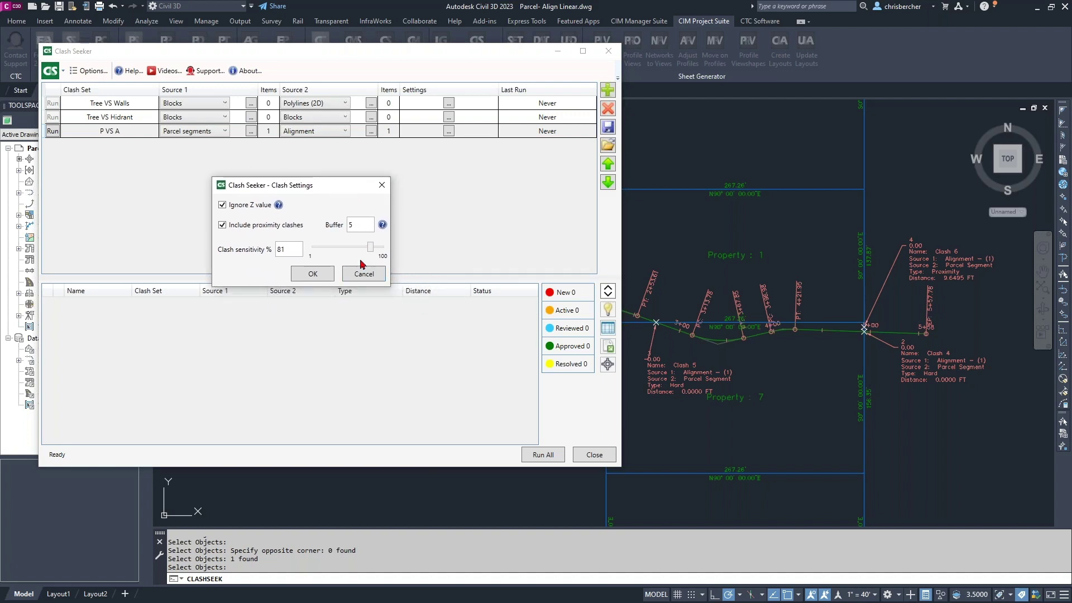
{"action": "left_click_drag", "start_coordinate": [371, 248], "coordinate": [302, 251]}
{"action": "left_click", "coordinate": [311, 274]}
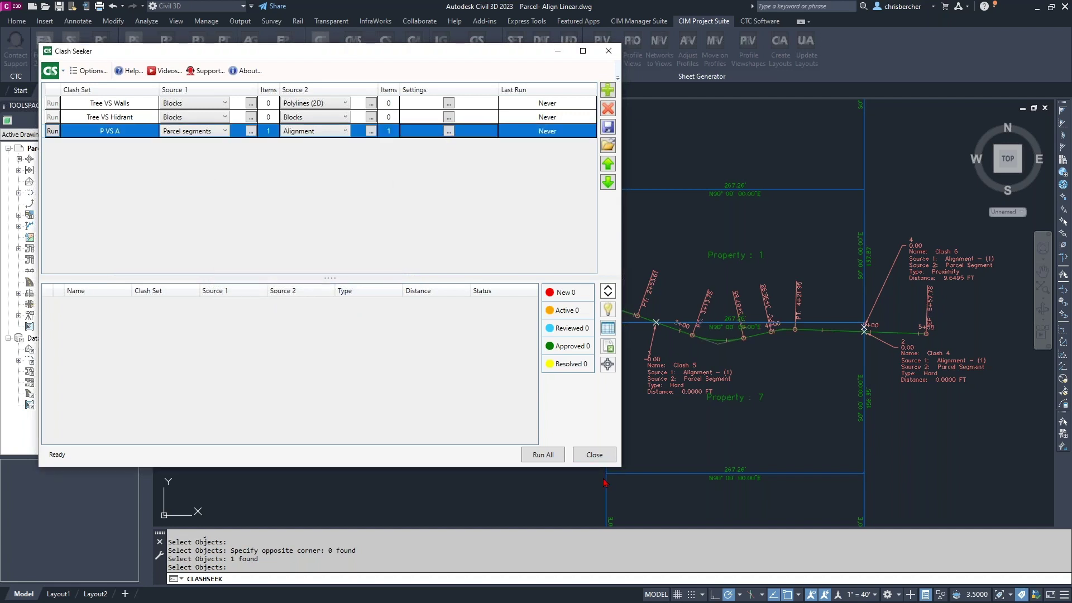
- Run the P VS A clash set and check the resulting clash's row and its status options
{"action": "left_click", "coordinate": [53, 131]}
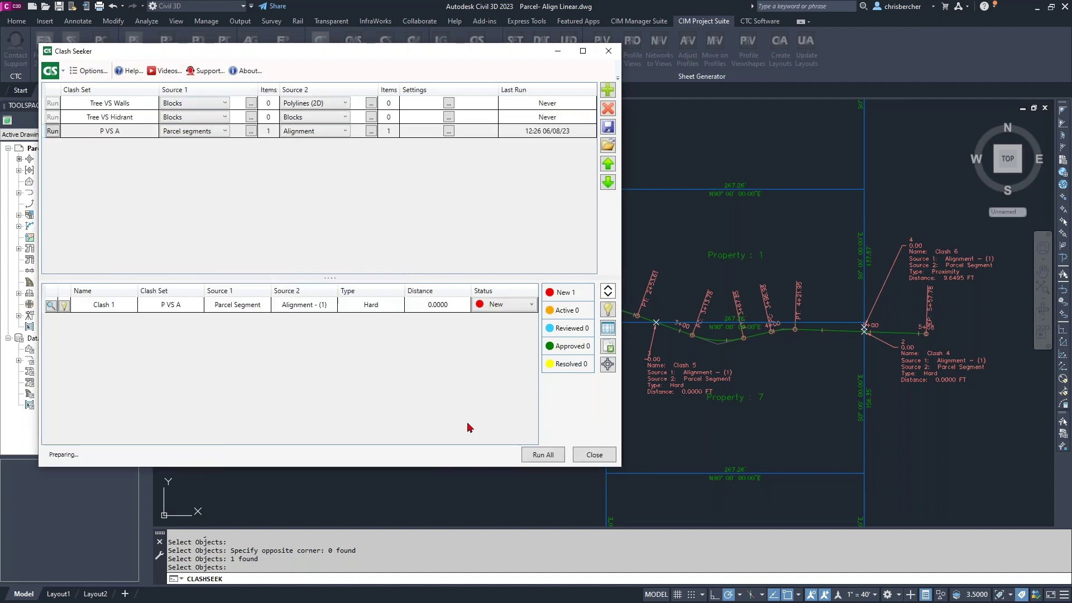
{"action": "left_click", "coordinate": [381, 309]}
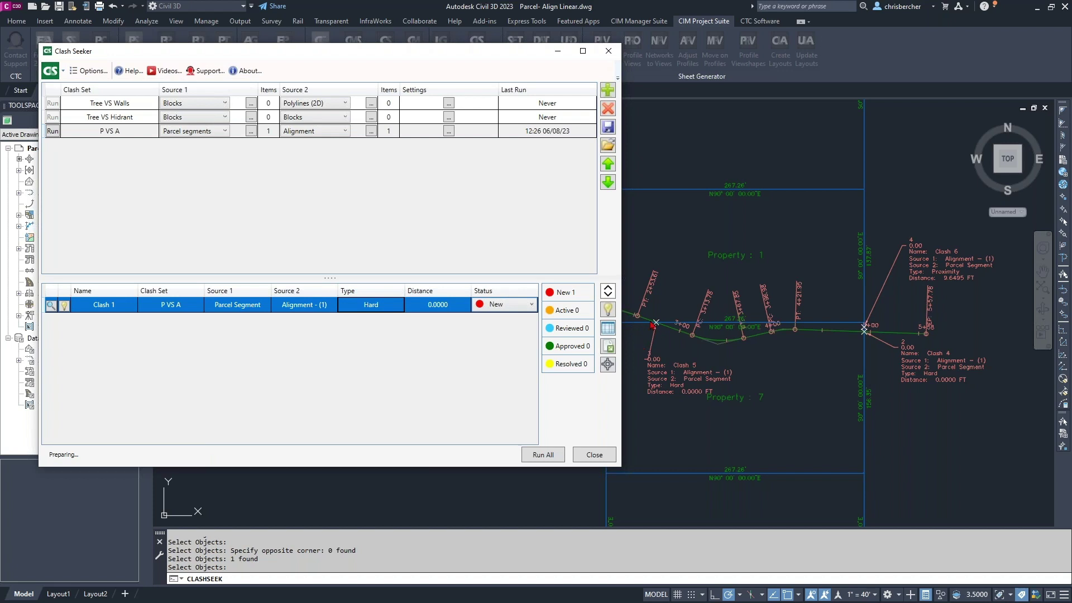
{"action": "mouse_move", "coordinate": [406, 56]}
{"action": "left_mouse_down"}
{"action": "mouse_move", "coordinate": [233, 91]}
{"action": "mouse_move", "coordinate": [411, 24]}
{"action": "mouse_move", "coordinate": [439, 30]}
{"action": "left_mouse_up"}
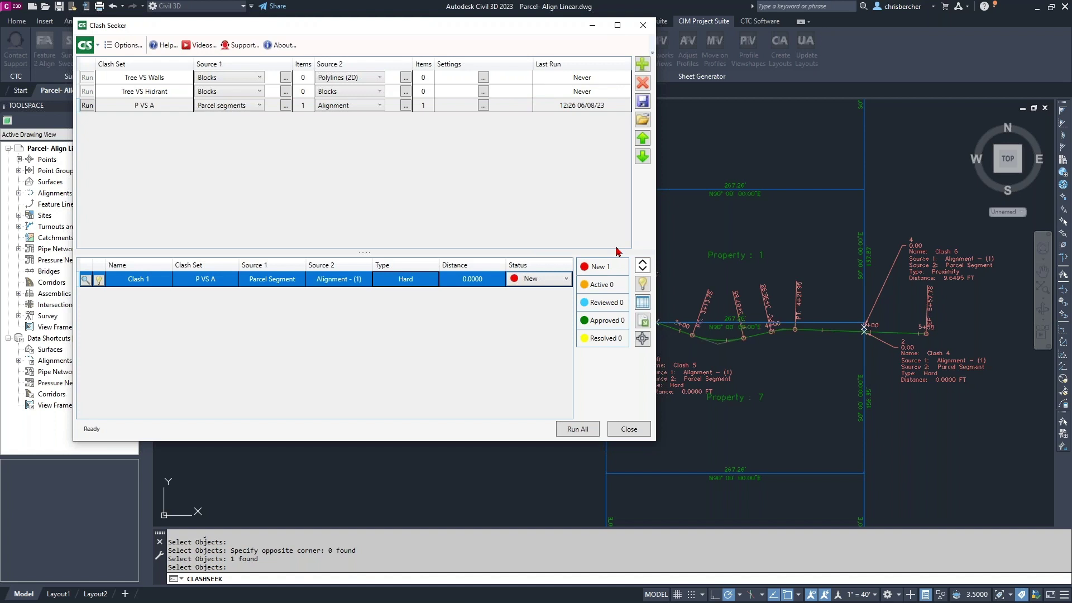
{"action": "left_click", "coordinate": [533, 281]}
{"action": "left_click", "coordinate": [491, 232]}
{"action": "left_click_drag", "start_coordinate": [363, 33], "coordinate": [419, 108]}
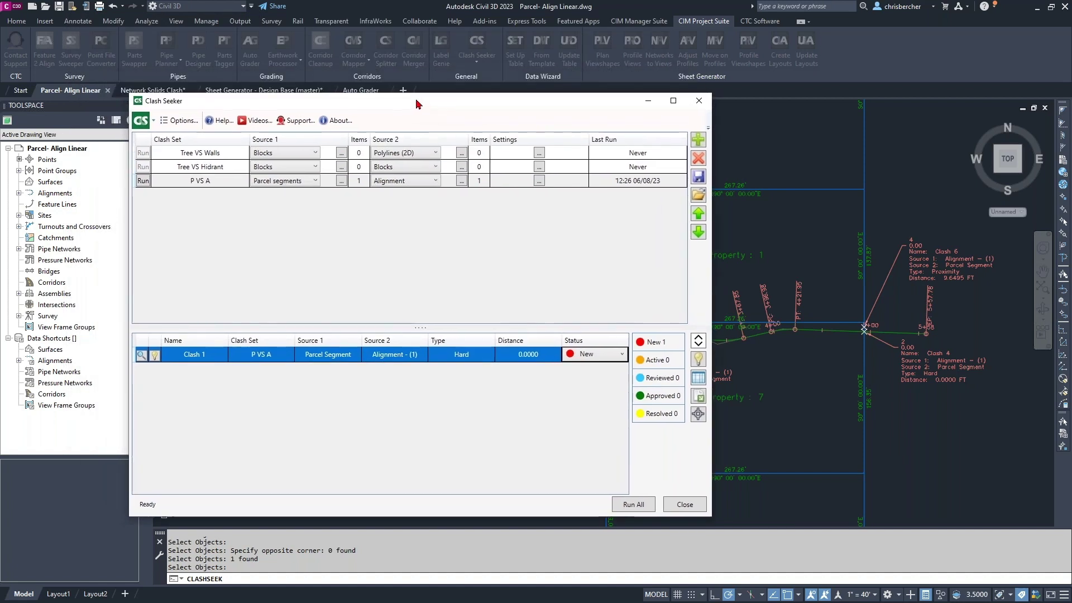
- Close Clash Seeker and switch to the Network Solids Clash drawing
{"action": "left_click", "coordinate": [685, 505]}
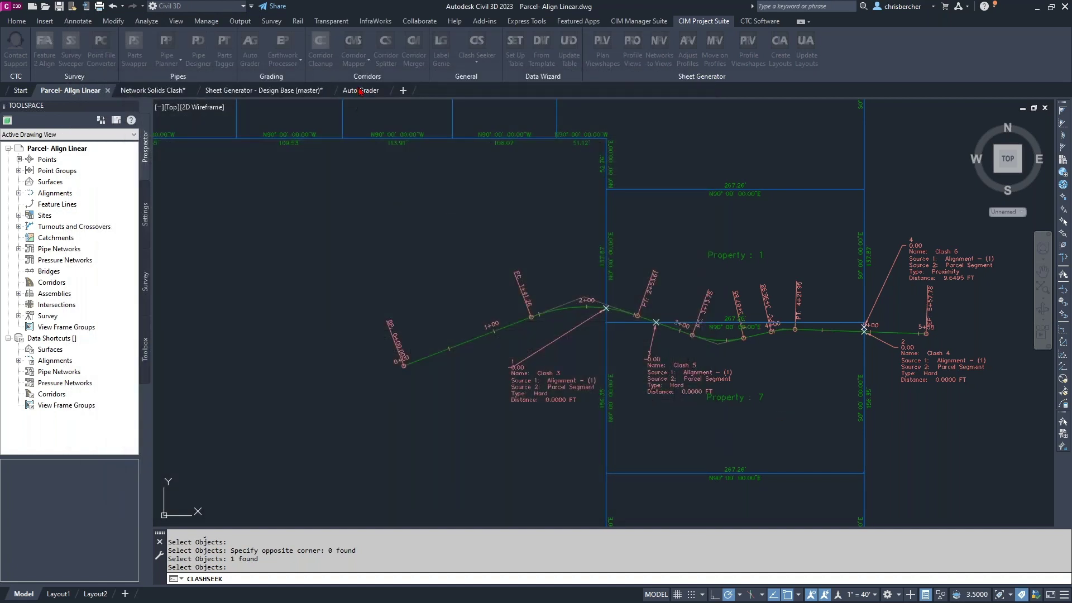
{"action": "key", "text": "Return"}
{"action": "left_click", "coordinate": [362, 91]}
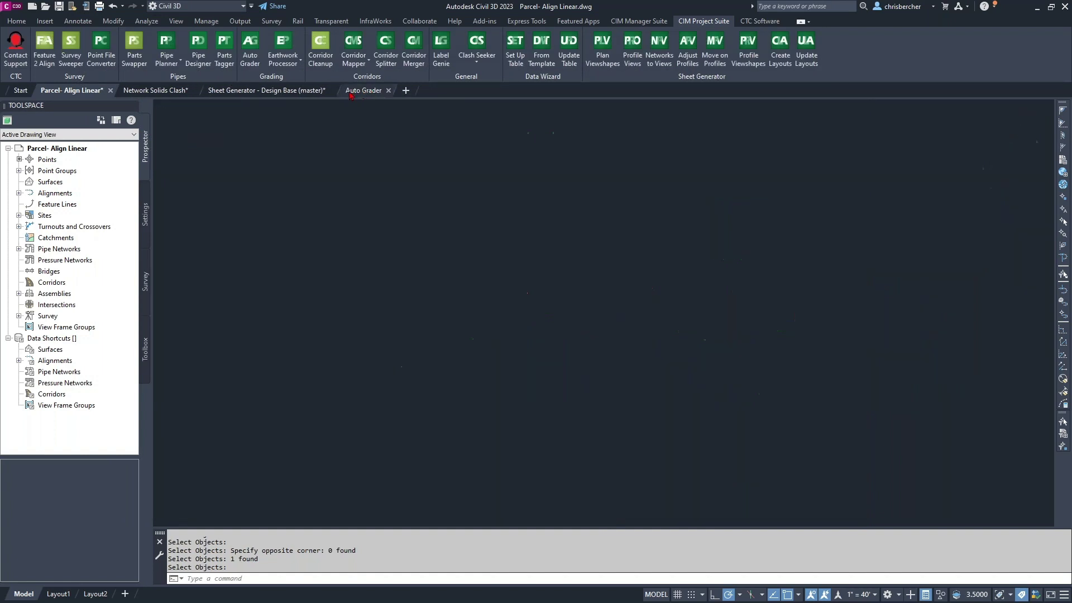
{"action": "left_click", "coordinate": [151, 91]}
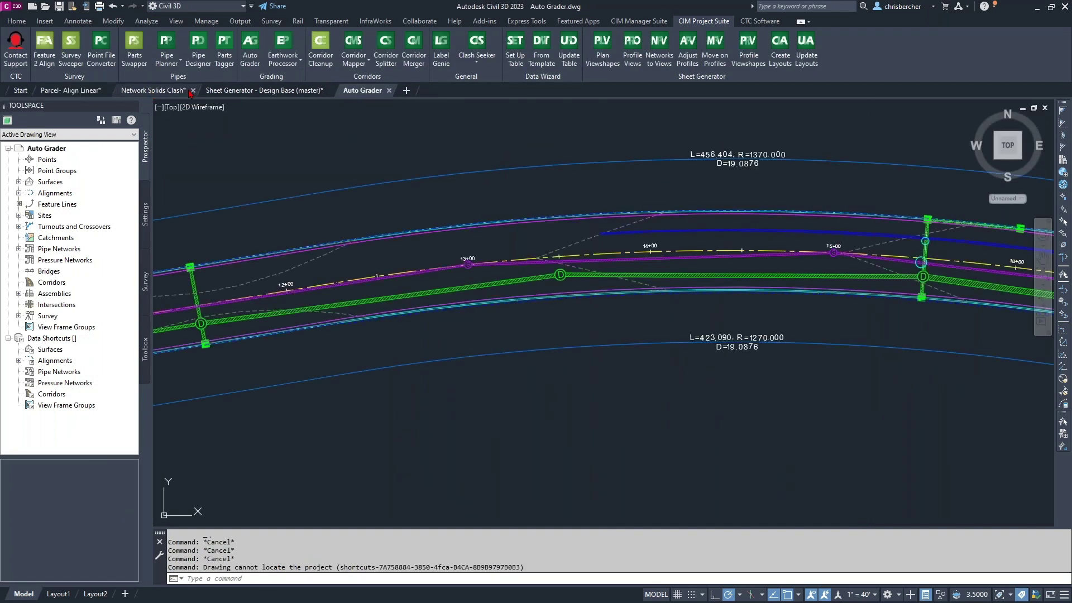
- Select the fg surface and the two circular objects along the cross pipe between stations 15+00 and 16+00
{"action": "middle_click_drag", "start_coordinate": [600, 325], "coordinate": [605, 324]}
{"action": "middle_click_drag", "start_coordinate": [705, 344], "coordinate": [666, 350]}
{"action": "middle_click_drag", "start_coordinate": [893, 197], "coordinate": [869, 204]}
{"action": "scroll", "coordinate": [832, 304], "scroll_direction": "up", "scroll_amount": 4}
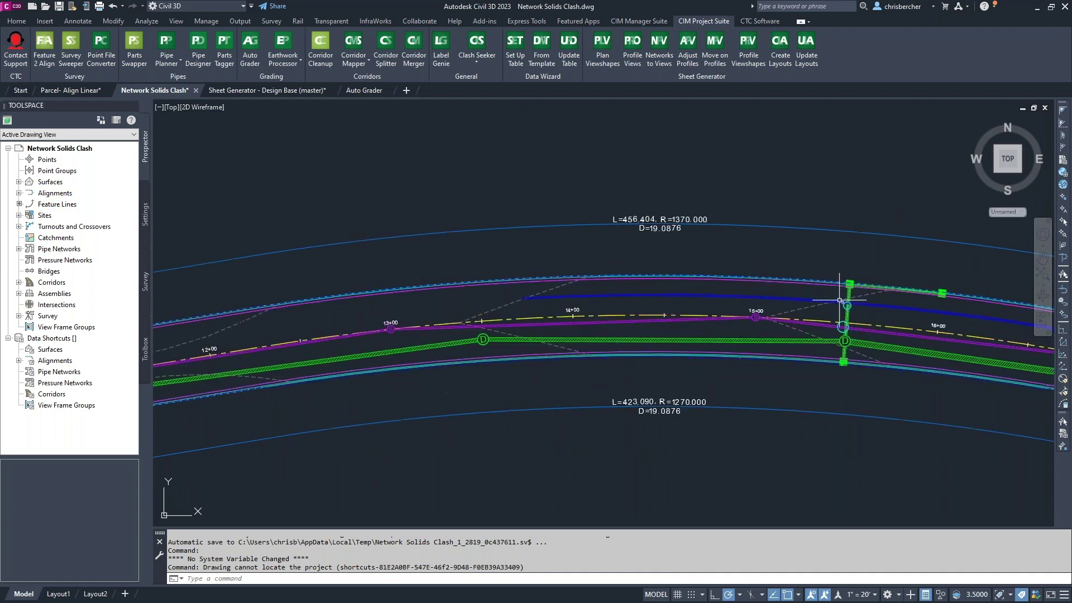
{"action": "left_click", "coordinate": [846, 329]}
{"action": "mouse_move", "coordinate": [881, 298]}
{"action": "middle_mouse_down"}
{"action": "mouse_move", "coordinate": [725, 264]}
{"action": "mouse_move", "coordinate": [723, 248]}
{"action": "middle_mouse_up"}
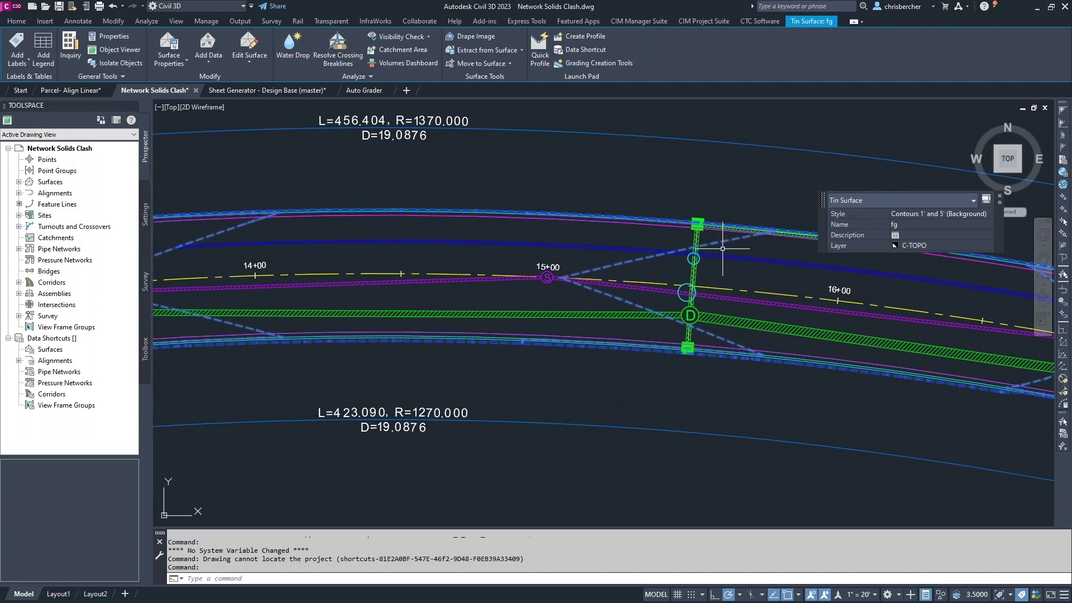
{"action": "left_click", "coordinate": [692, 258]}
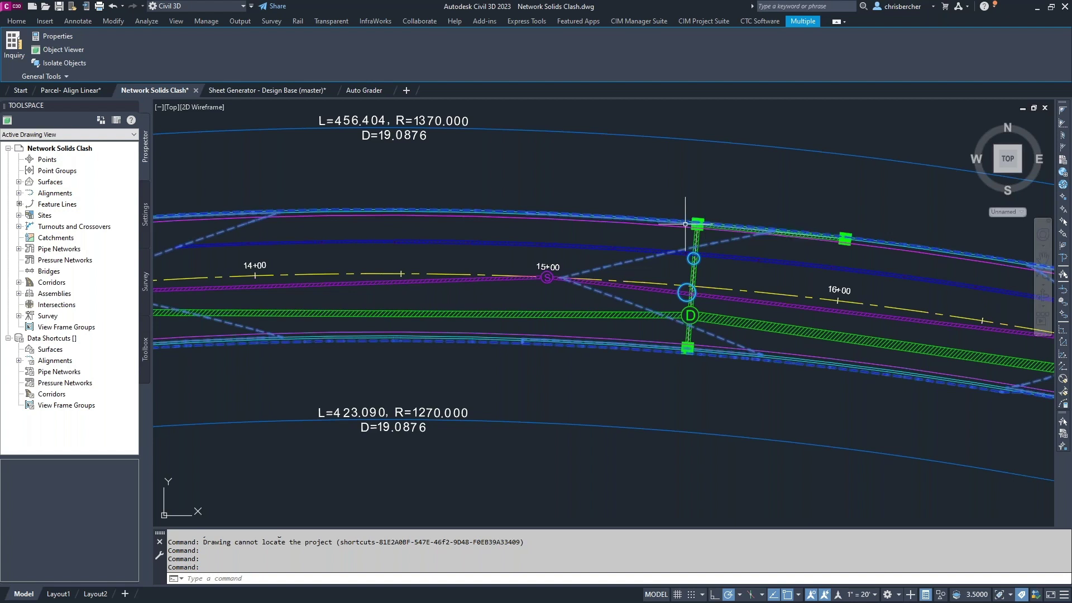
{"action": "mouse_move", "coordinate": [692, 259]}
{"action": "middle_click_drag", "start_coordinate": [635, 155], "coordinate": [648, 151]}
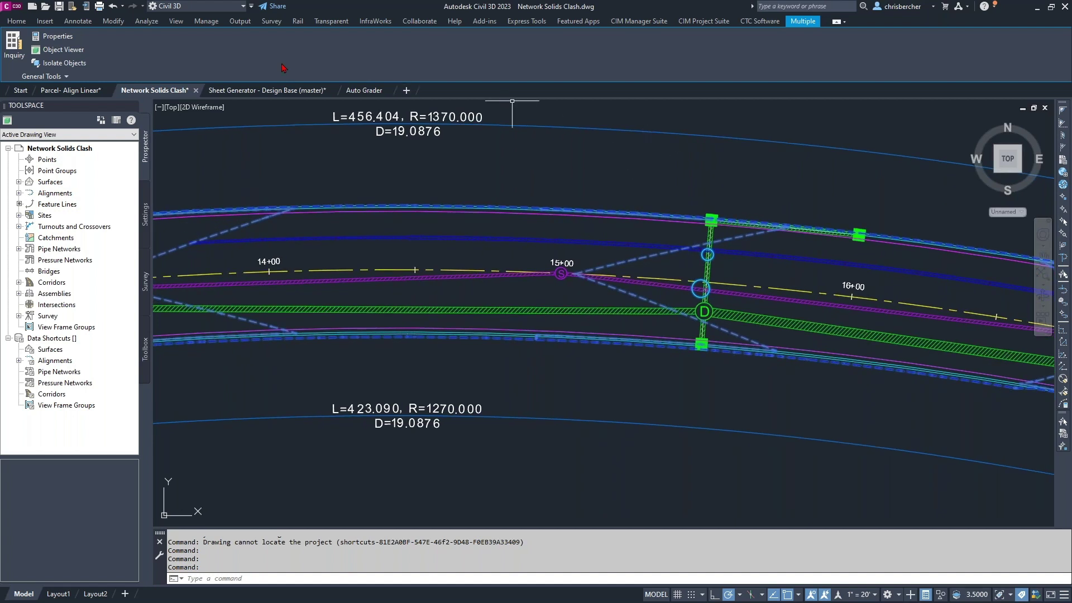
- Examine how the circular objects meet the fg surface in the Object Viewer from tilted 3D angles, and clear the selection after closing it
{"action": "left_click", "coordinate": [57, 50]}
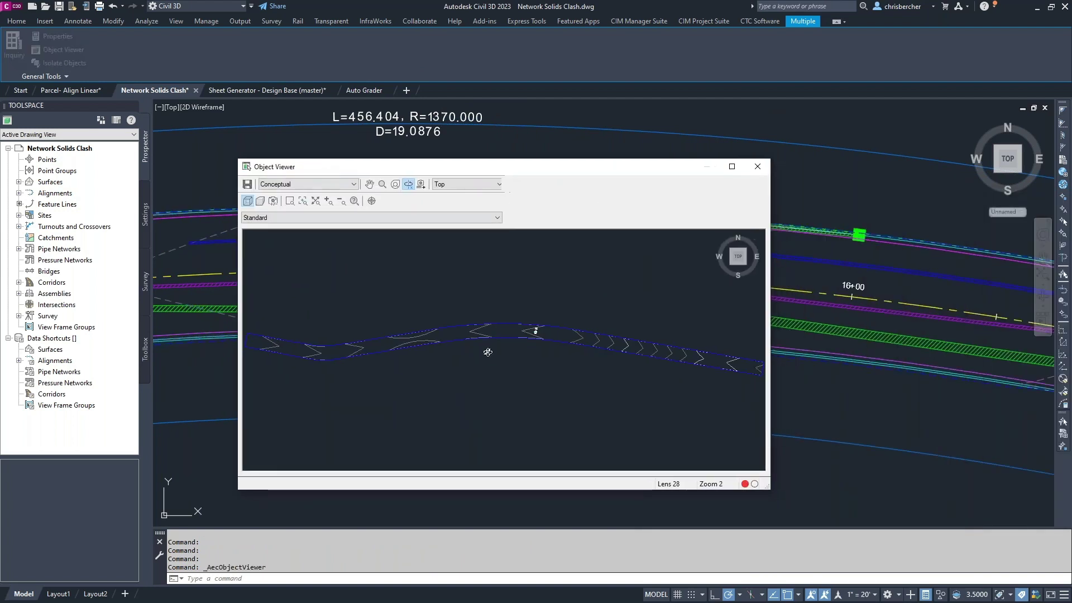
{"action": "left_click_drag", "start_coordinate": [545, 356], "coordinate": [524, 309]}
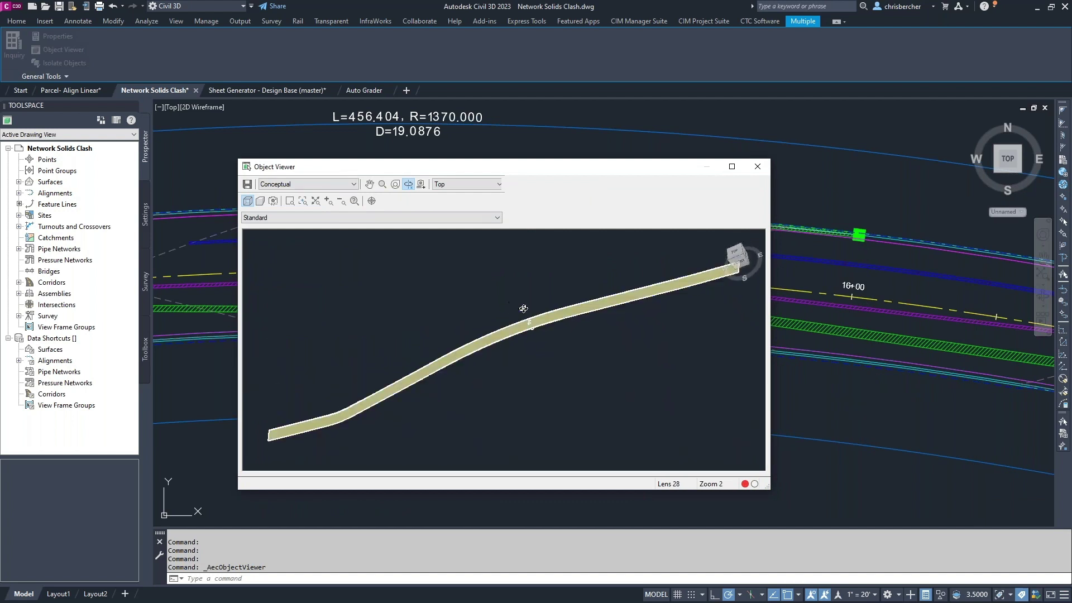
{"action": "scroll", "coordinate": [531, 329], "scroll_direction": "up", "scroll_amount": 5}
{"action": "left_click_drag", "start_coordinate": [604, 302], "coordinate": [749, 359]}
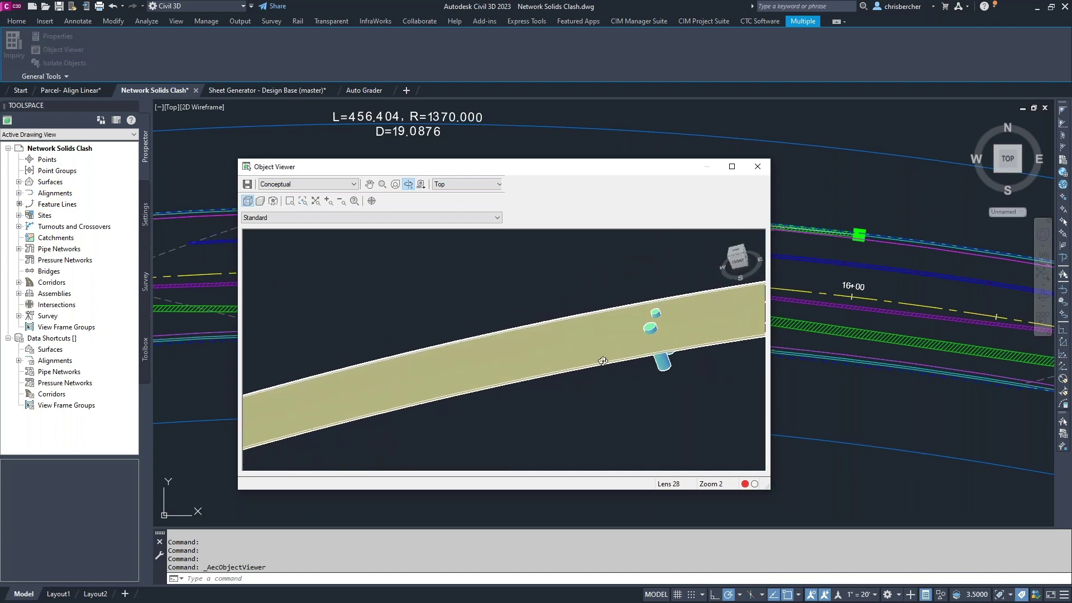
{"action": "left_click_drag", "start_coordinate": [546, 384], "coordinate": [578, 382]}
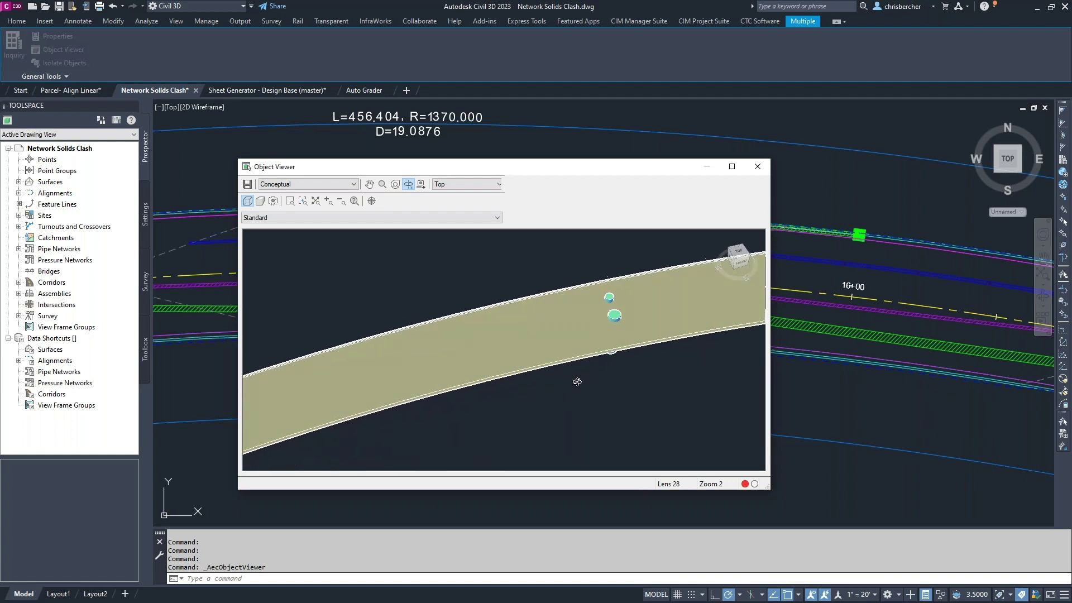
{"action": "left_click_drag", "start_coordinate": [694, 167], "coordinate": [699, 202]}
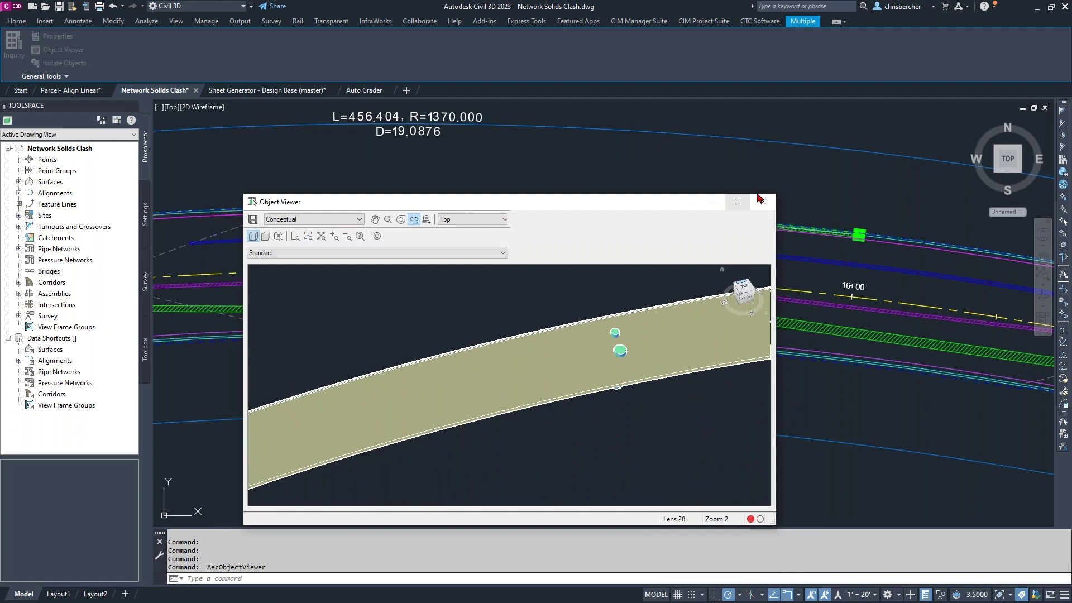
{"action": "left_click", "coordinate": [763, 202]}
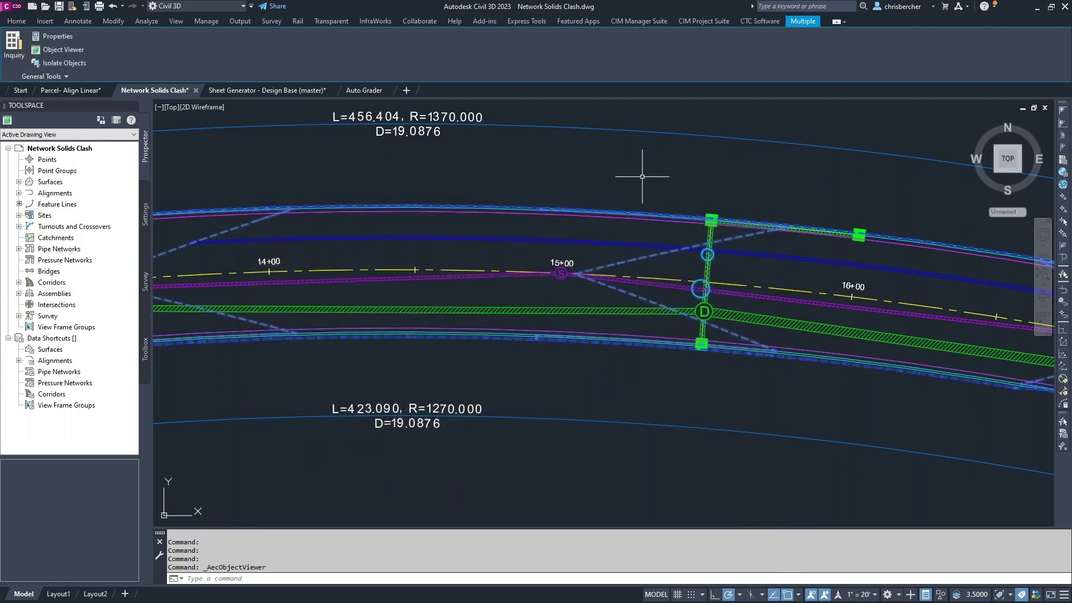
{"action": "key", "text": "Escape"}
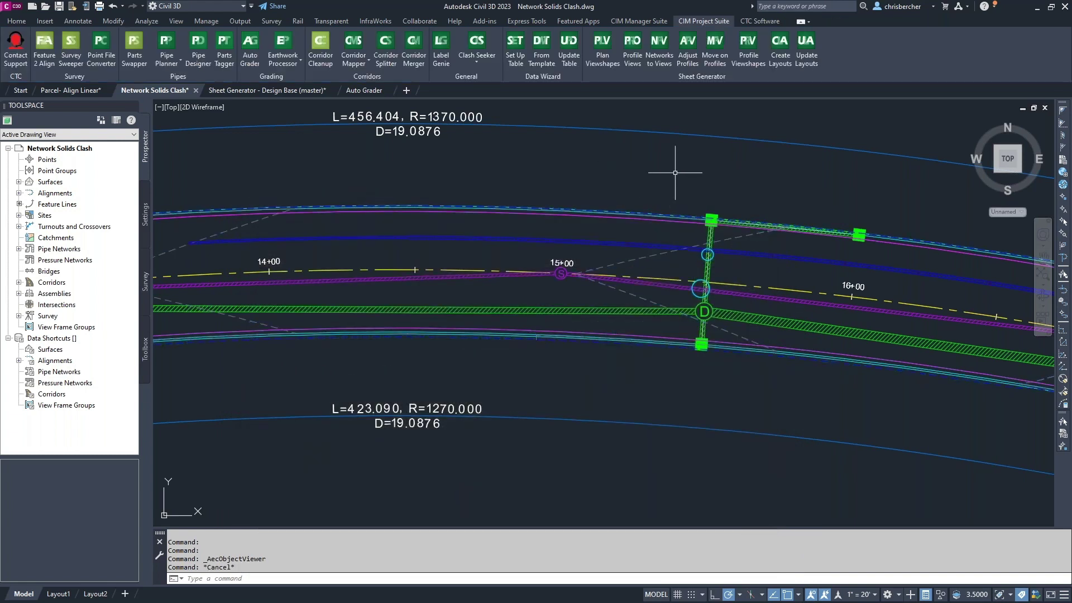
- Open Clash Seeker for this drawing and add a clash set with Surfaces as Source 1 and Blocks as Source 2
{"action": "left_click", "coordinate": [477, 48]}
{"action": "left_click_drag", "start_coordinate": [597, 92], "coordinate": [516, 78]}
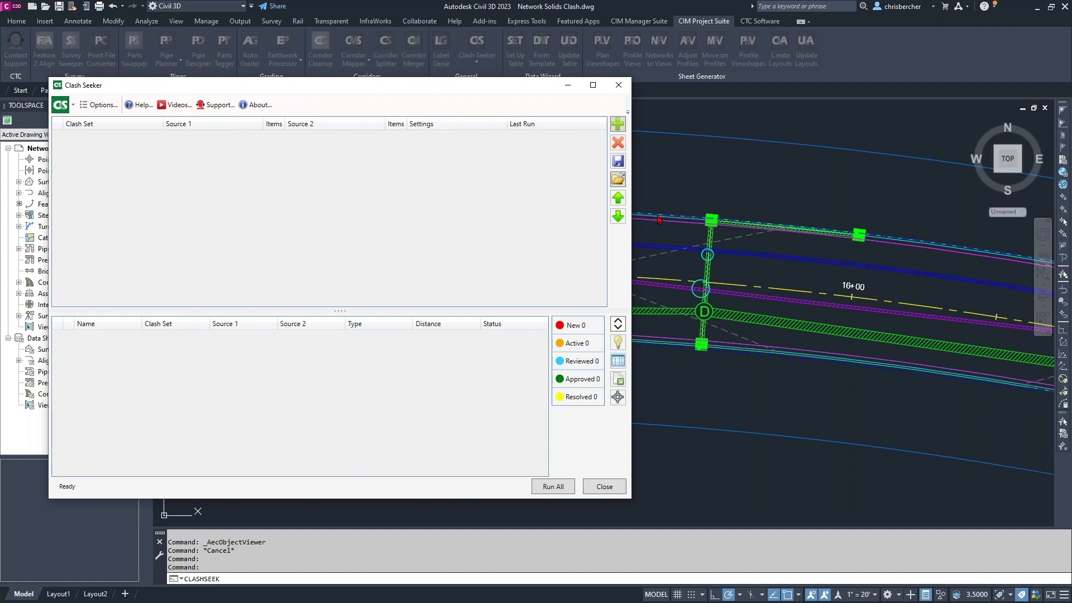
{"action": "left_click_drag", "start_coordinate": [361, 102], "coordinate": [389, 83]}
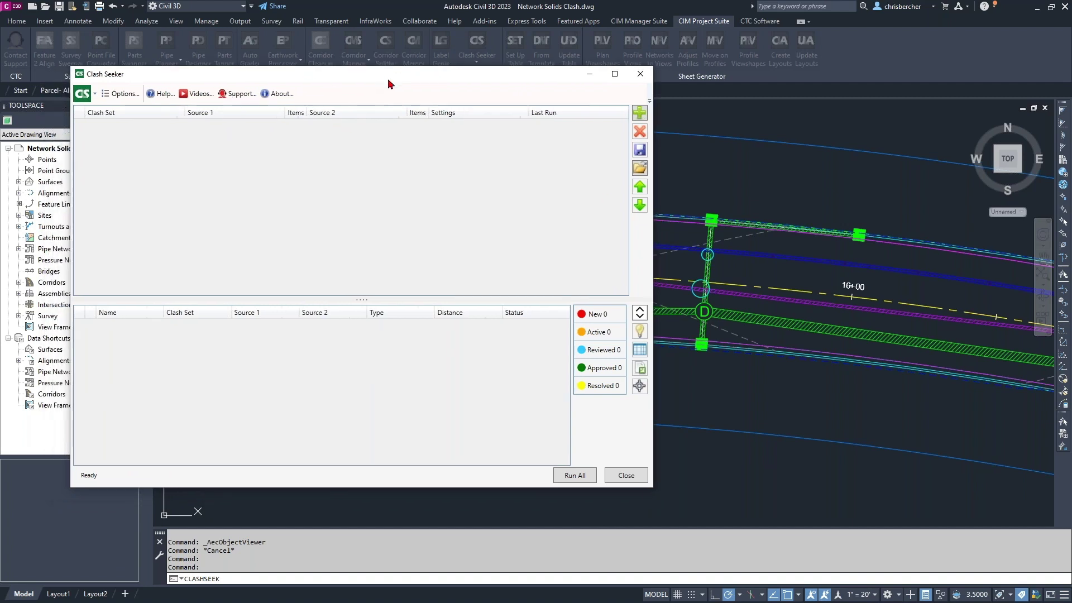
{"action": "left_click", "coordinate": [641, 118]}
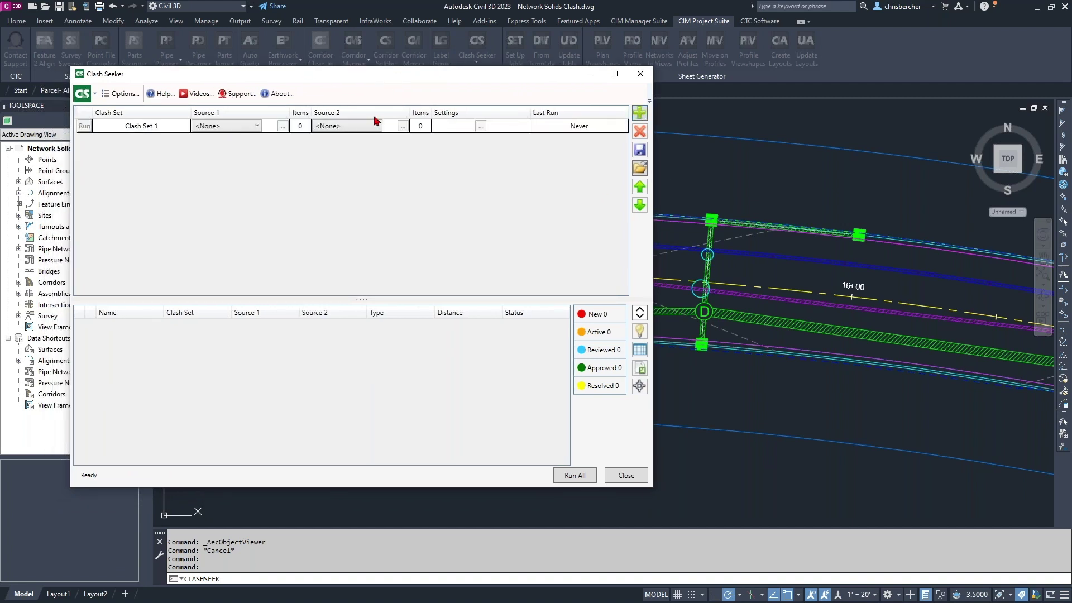
{"action": "left_click", "coordinate": [250, 127]}
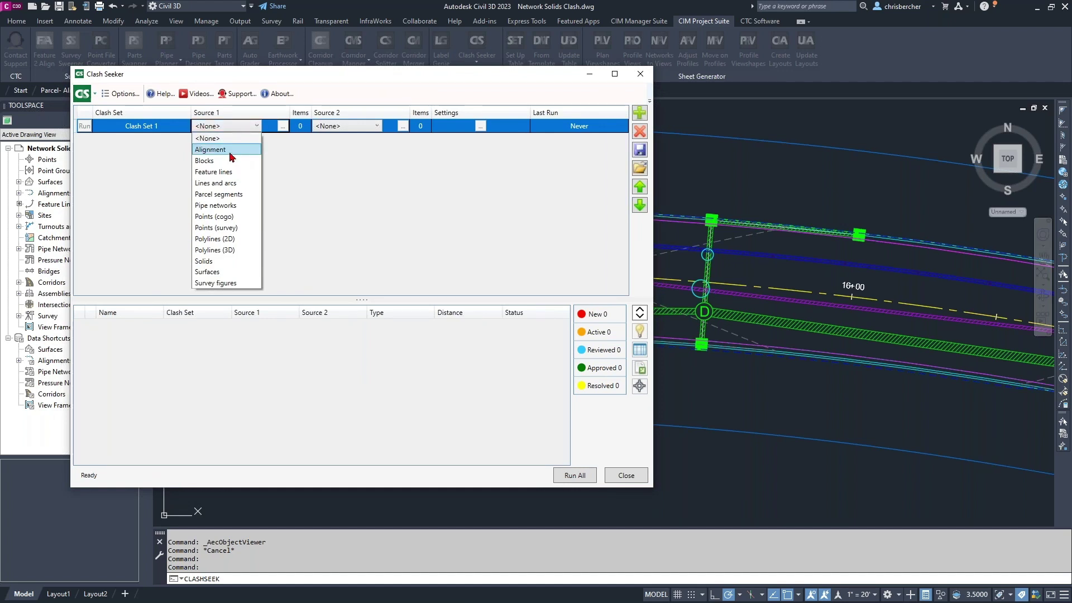
{"action": "left_click", "coordinate": [235, 272]}
{"action": "left_click", "coordinate": [346, 127]}
{"action": "left_click", "coordinate": [346, 164]}
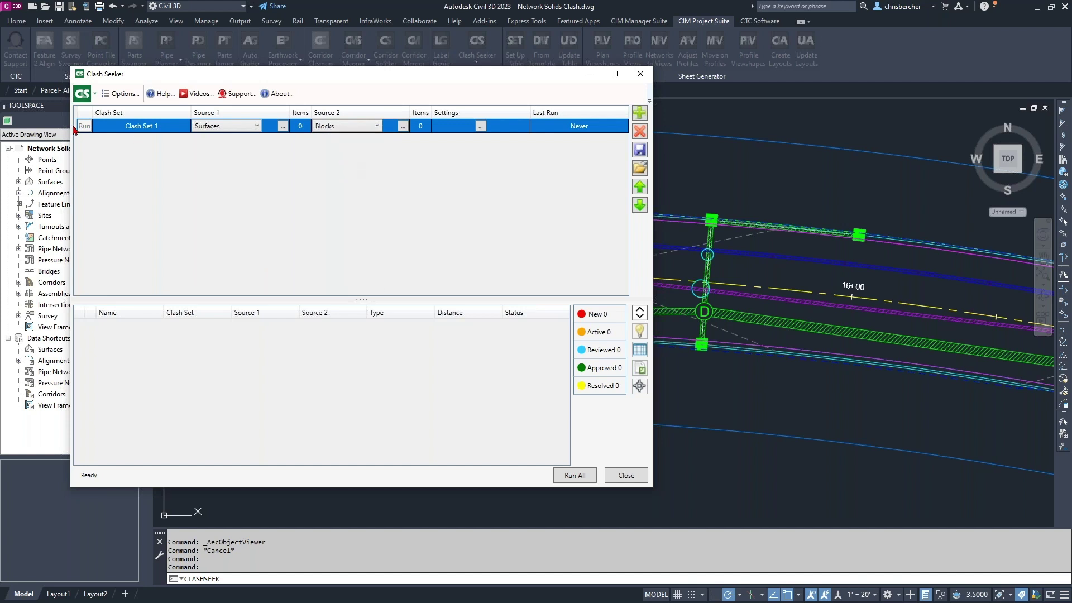
- Add a second clash set with Blocks as Source 1 and Pipe networks as Source 2
{"action": "left_click", "coordinate": [640, 113]}
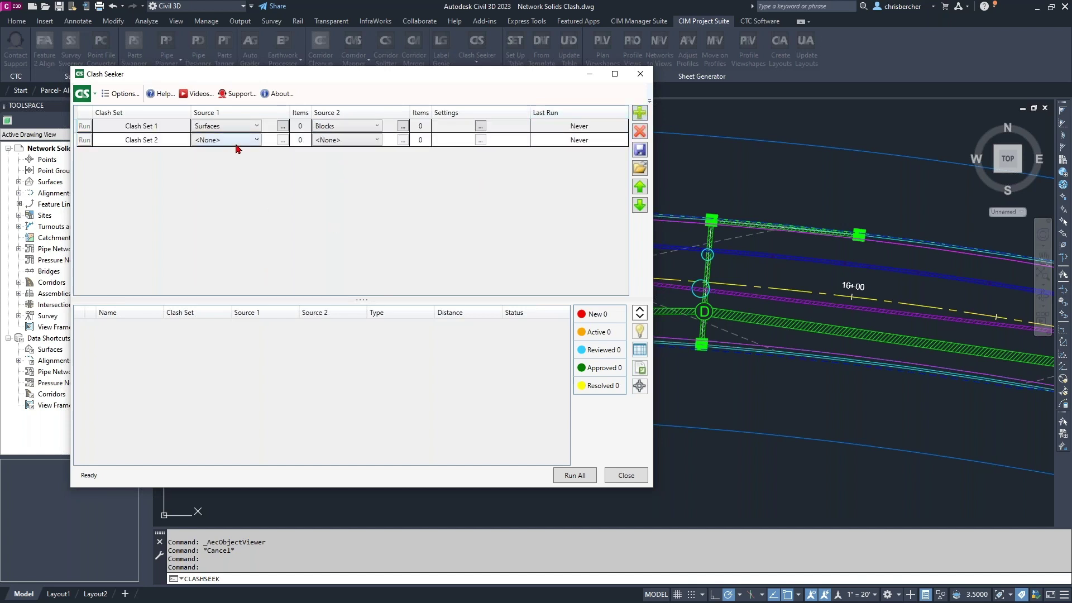
{"action": "left_click", "coordinate": [236, 145]}
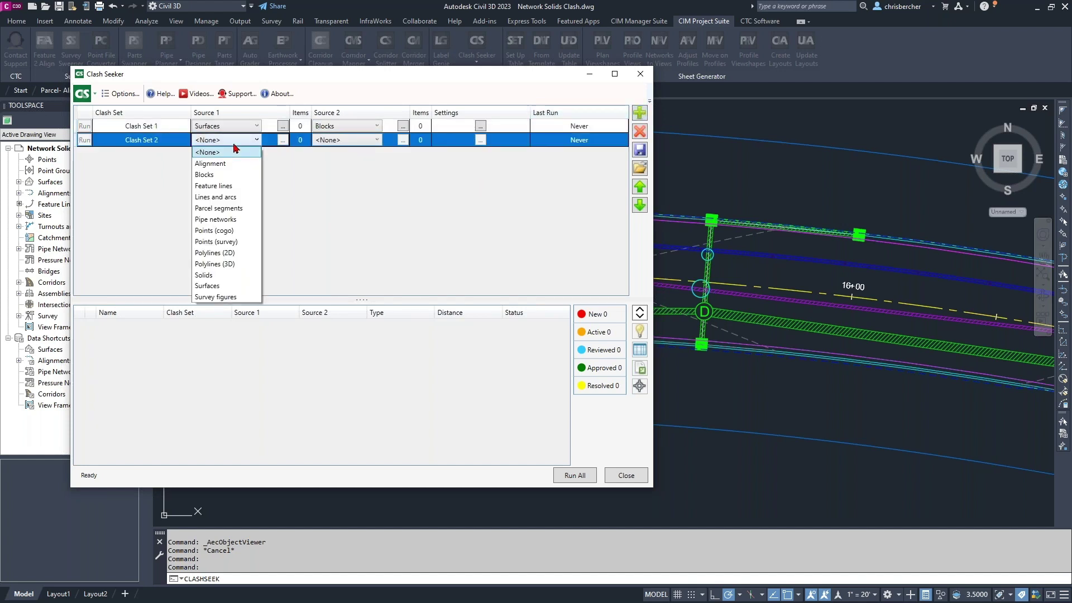
{"action": "left_click", "coordinate": [222, 178]}
{"action": "left_click", "coordinate": [345, 141]}
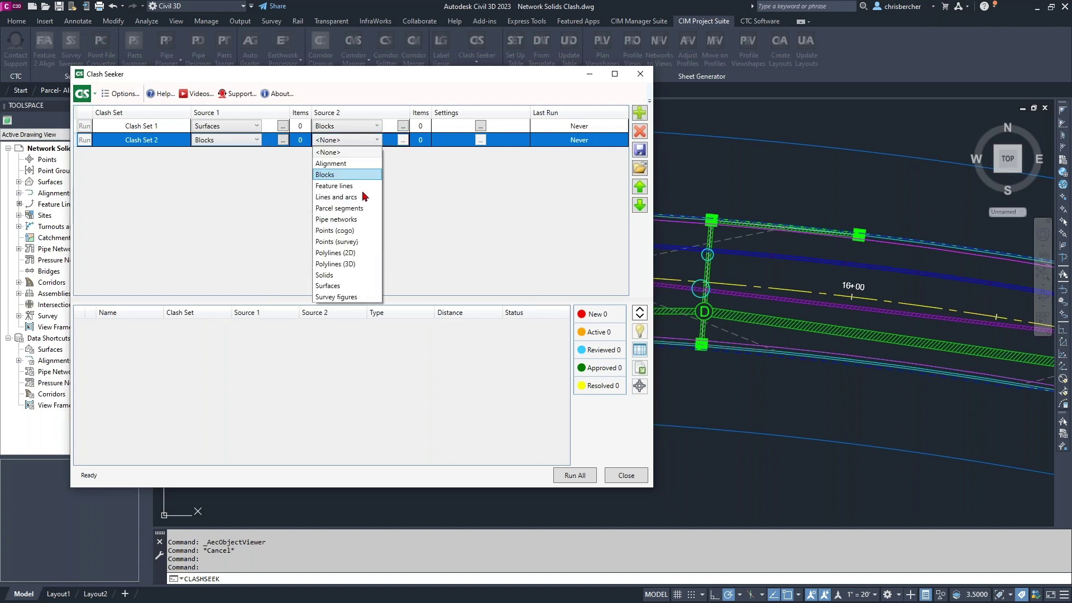
{"action": "left_click", "coordinate": [367, 219]}
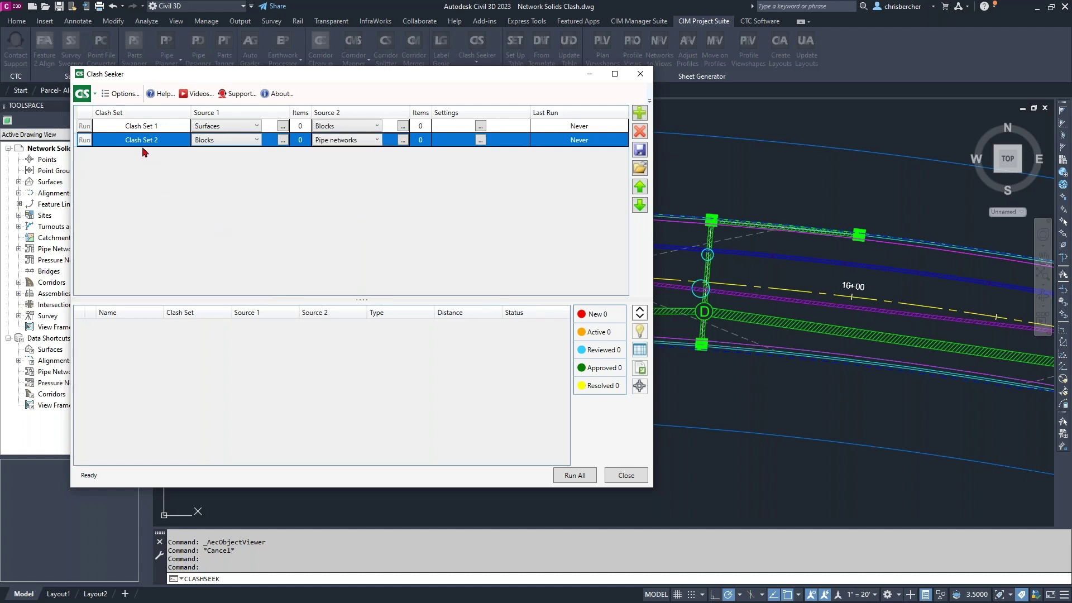
- Rename the first clash set "Surface VS Block" and the second one "Pipe VS Blocks"
{"action": "left_click", "coordinate": [161, 126]}
{"action": "left_click", "coordinate": [161, 126]}
{"action": "type", "text": "Surface Block"}
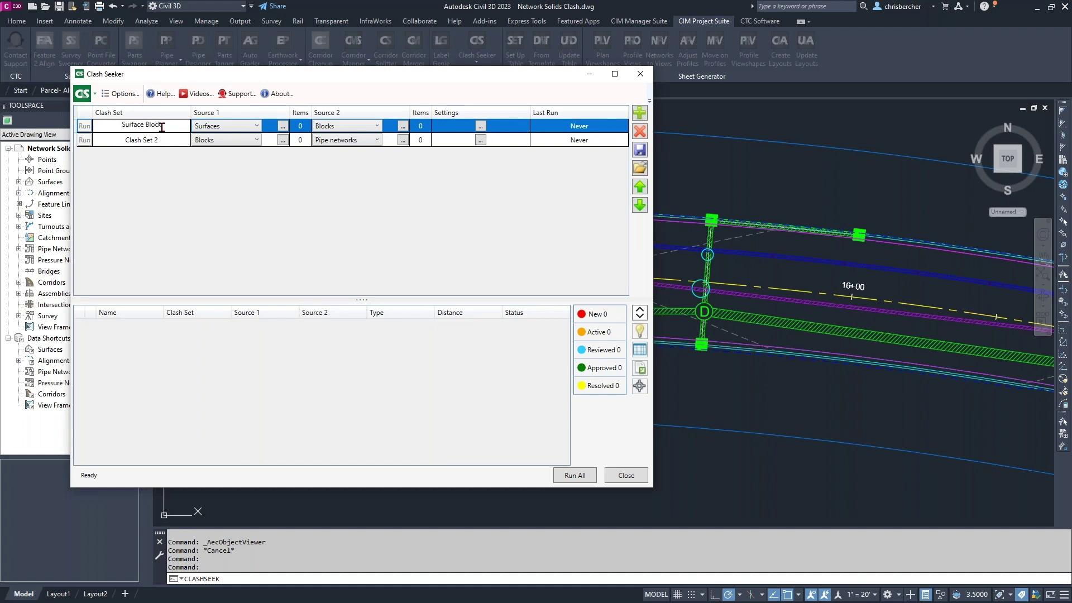
{"action": "type", "text": "VS"}
{"action": "left_click", "coordinate": [169, 140]}
{"action": "left_click", "coordinate": [169, 139]}
{"action": "type", "text": "Pipe VS Blocks"}
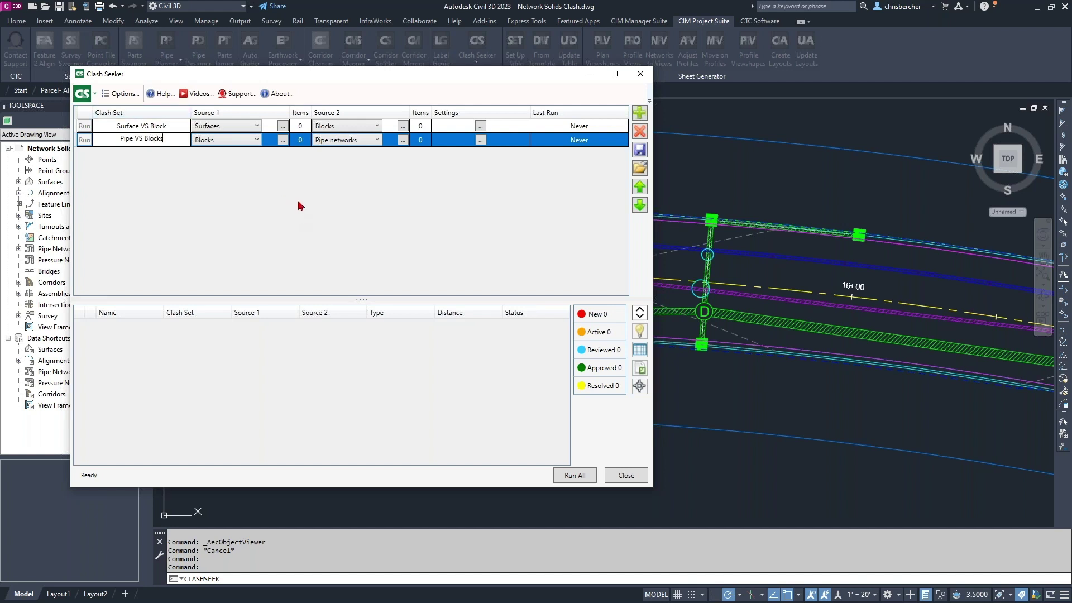
- Filter Source 1 of the Surface VS Block set to the C-TOPO layer by picking the surface in the drawing
{"action": "left_click", "coordinate": [284, 125]}
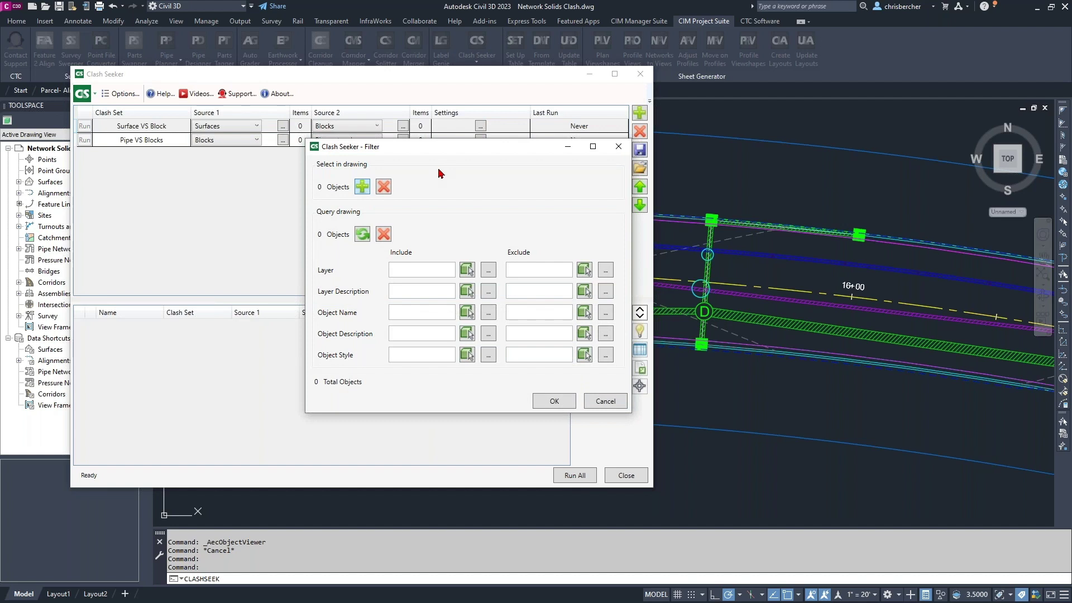
{"action": "left_click", "coordinate": [468, 272]}
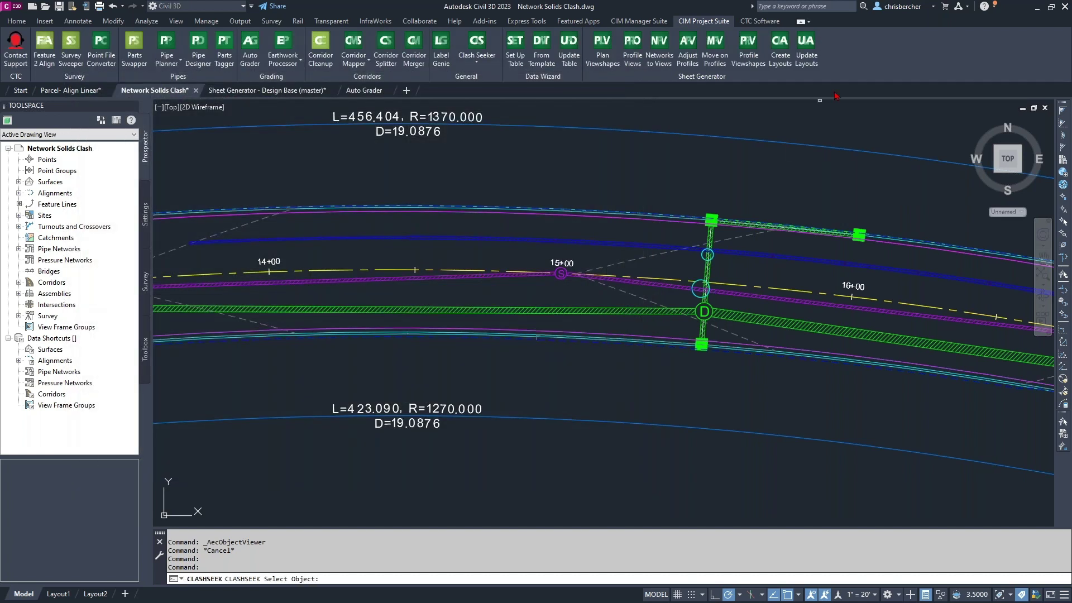
{"action": "left_click", "coordinate": [644, 257]}
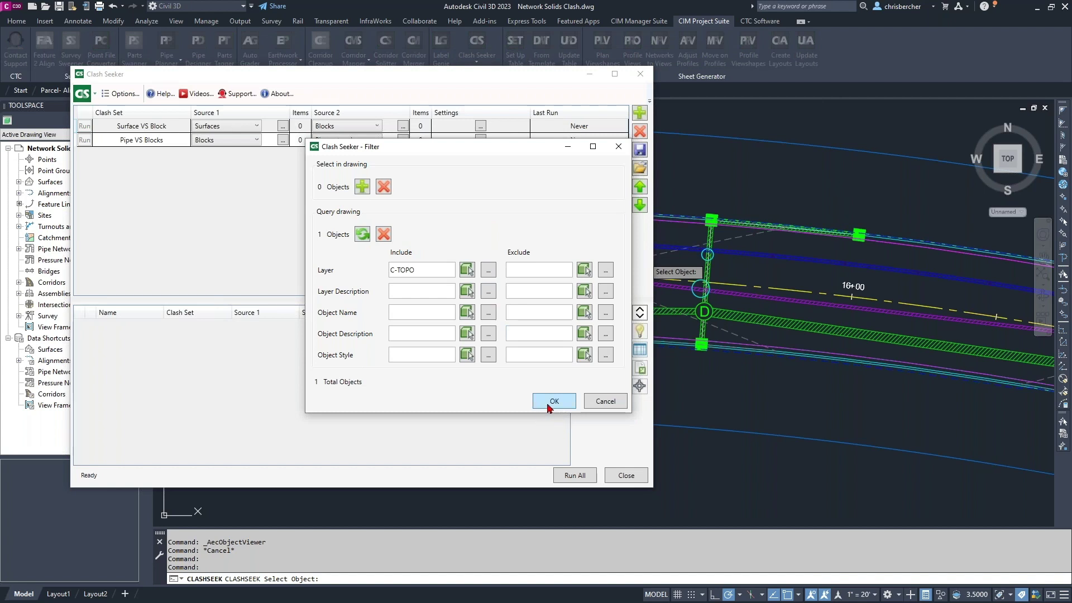
{"action": "left_click", "coordinate": [550, 402]}
- Try to filter the Blocks source of the Surface VS Block set by the layer of the smaller circular object
{"action": "left_click", "coordinate": [404, 127]}
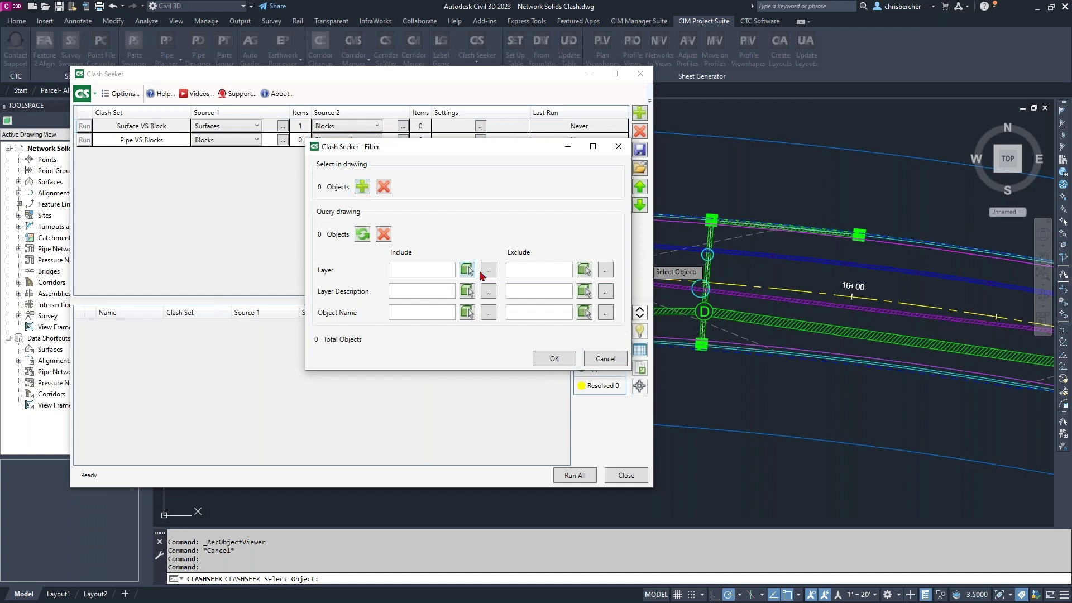
{"action": "left_click", "coordinate": [469, 271]}
{"action": "left_click", "coordinate": [703, 259]}
{"action": "left_click", "coordinate": [706, 257]}
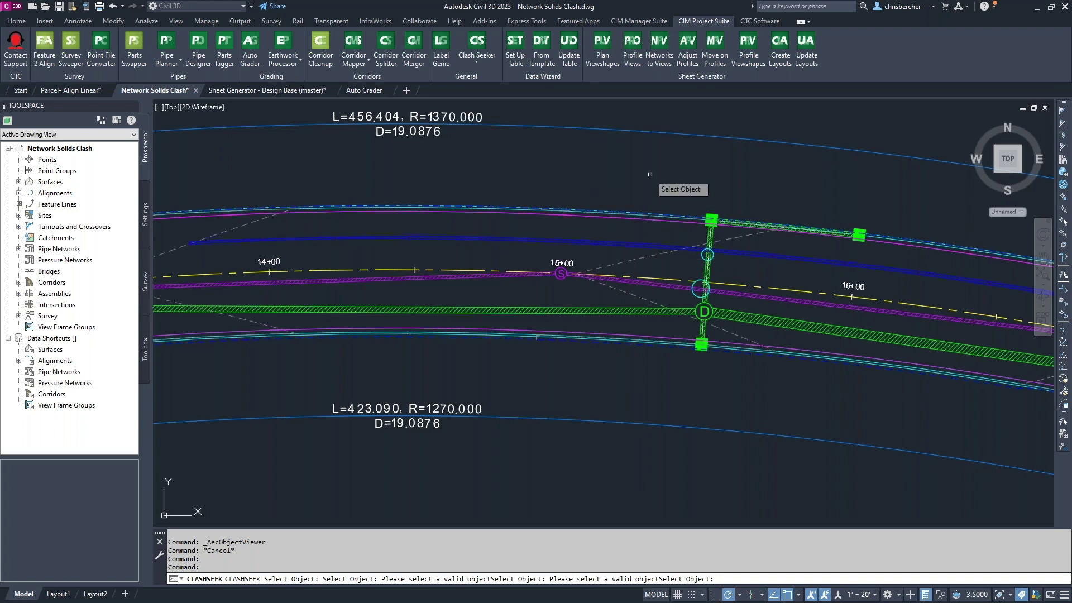
{"action": "scroll", "coordinate": [690, 248], "scroll_direction": "up", "scroll_amount": 4}
{"action": "left_click", "coordinate": [723, 274]}
{"action": "left_click", "coordinate": [723, 273]}
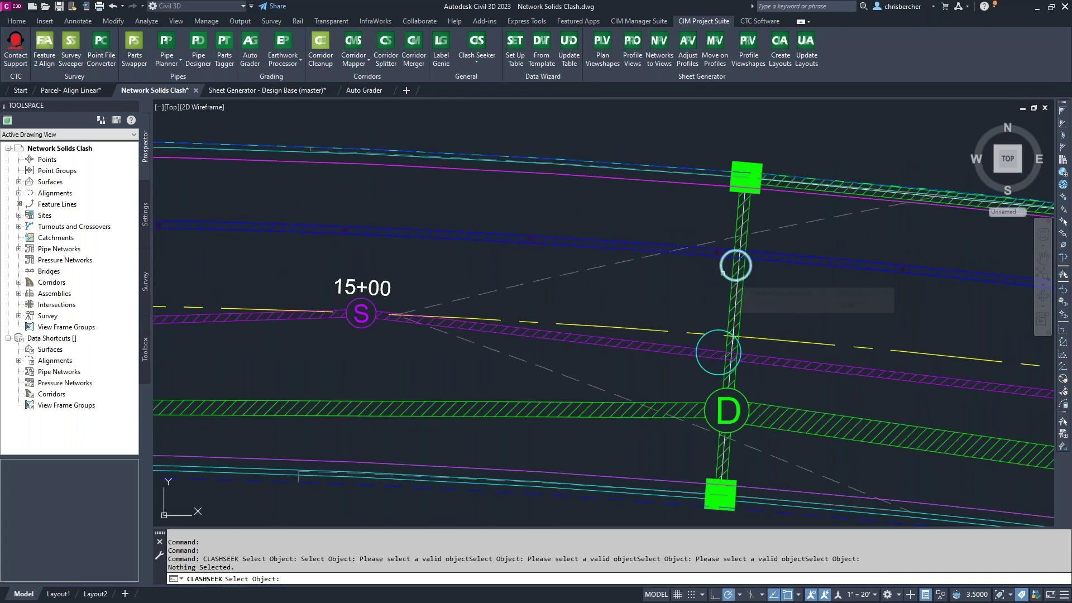
{"action": "left_click", "coordinate": [722, 272]}
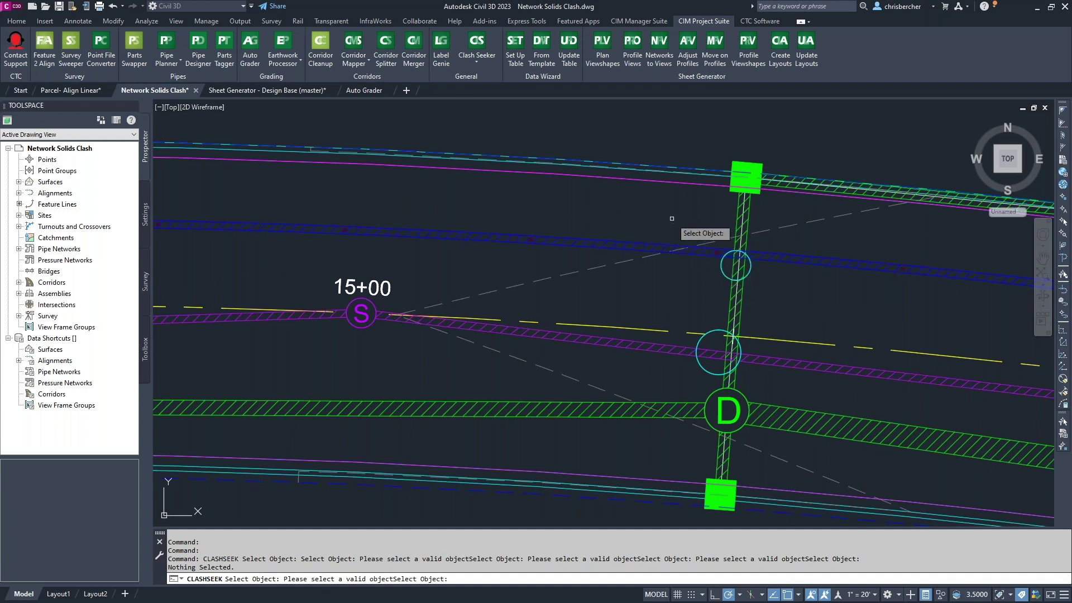
{"action": "key", "text": "Return"}
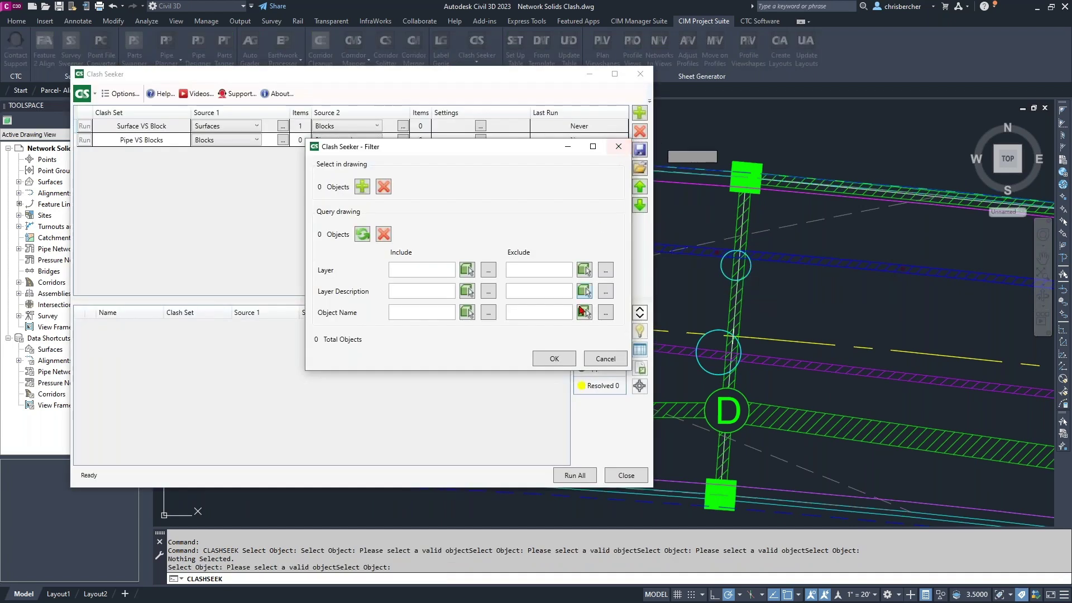
{"action": "left_click", "coordinate": [554, 358]}
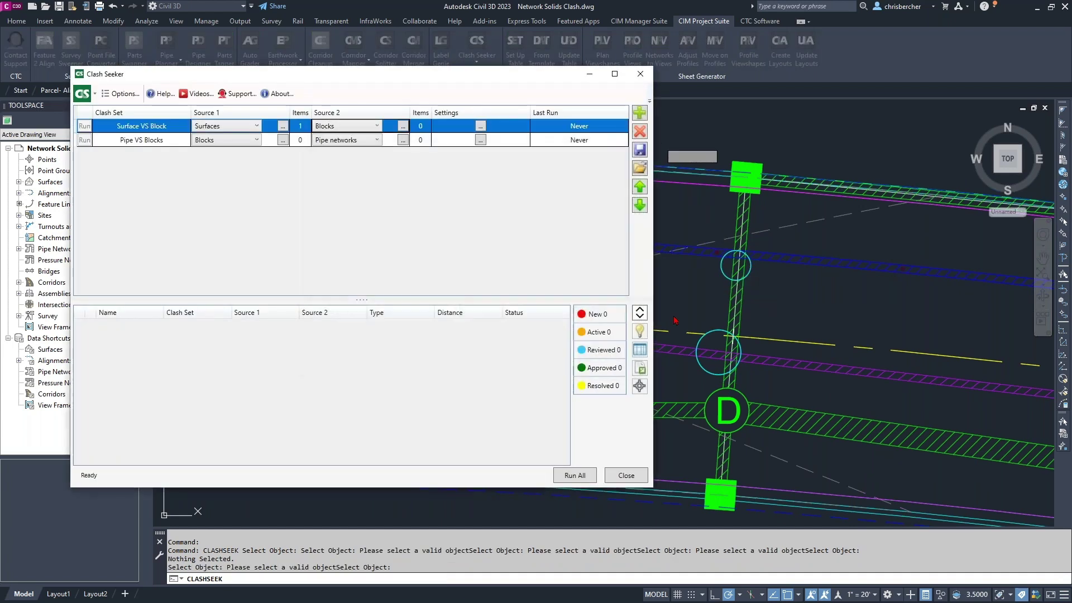
- Close Clash Seeker and check the object type and layer of the smaller circular object, clearing the selection when done
{"action": "left_click", "coordinate": [640, 75]}
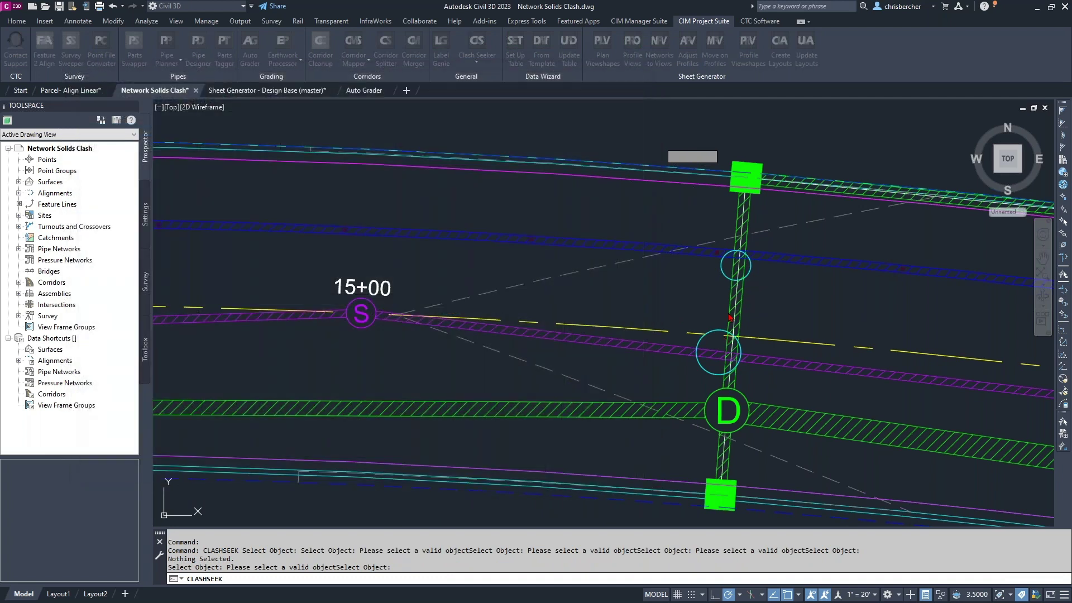
{"action": "key", "text": "Escape"}
{"action": "left_click", "coordinate": [722, 272]}
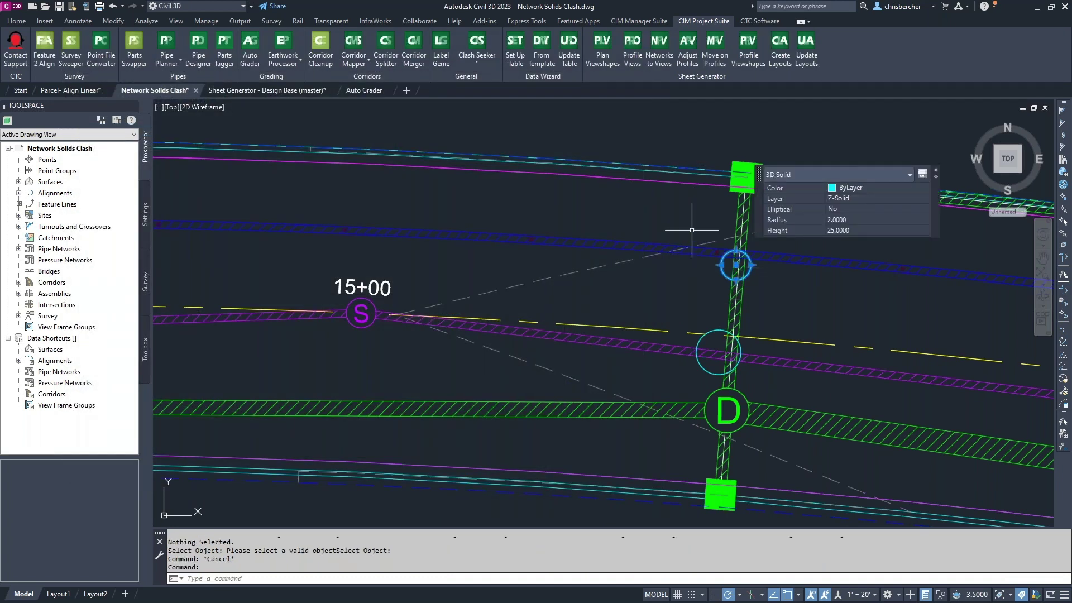
{"action": "key", "text": "Escape"}
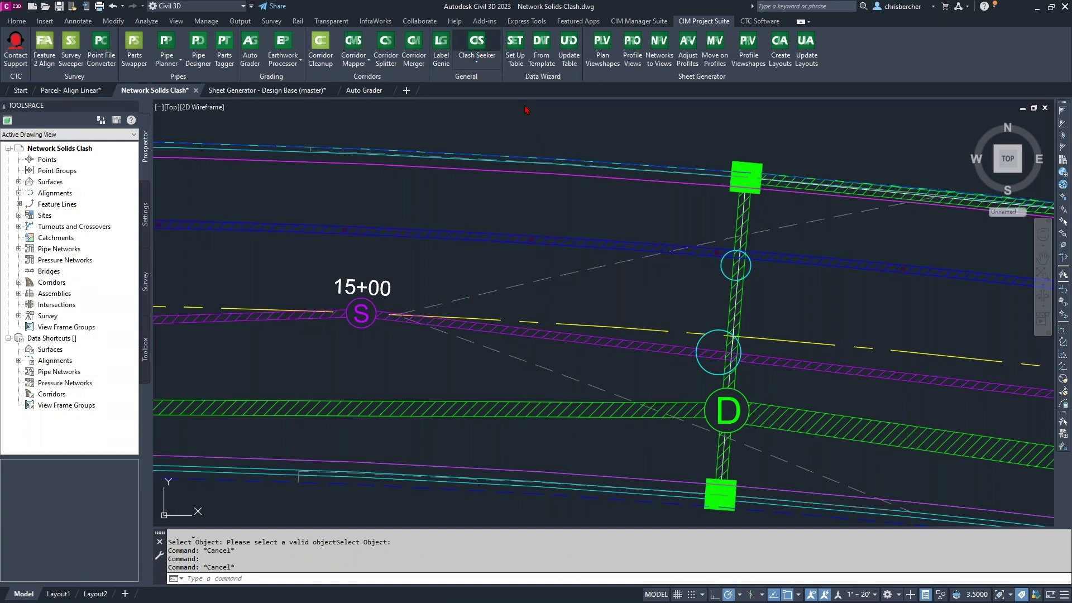
- Reopen Clash Seeker, change the Surface VS Block set's Source 2 to Solids and filter it to the Z-Solid layer
{"action": "key", "text": "Return"}
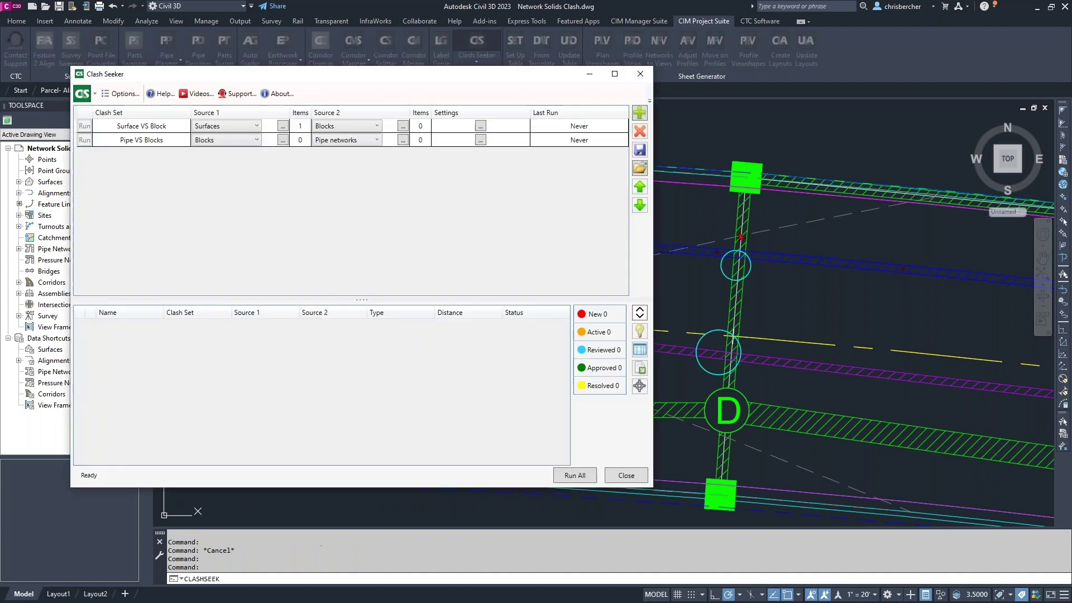
{"action": "left_click", "coordinate": [354, 126]}
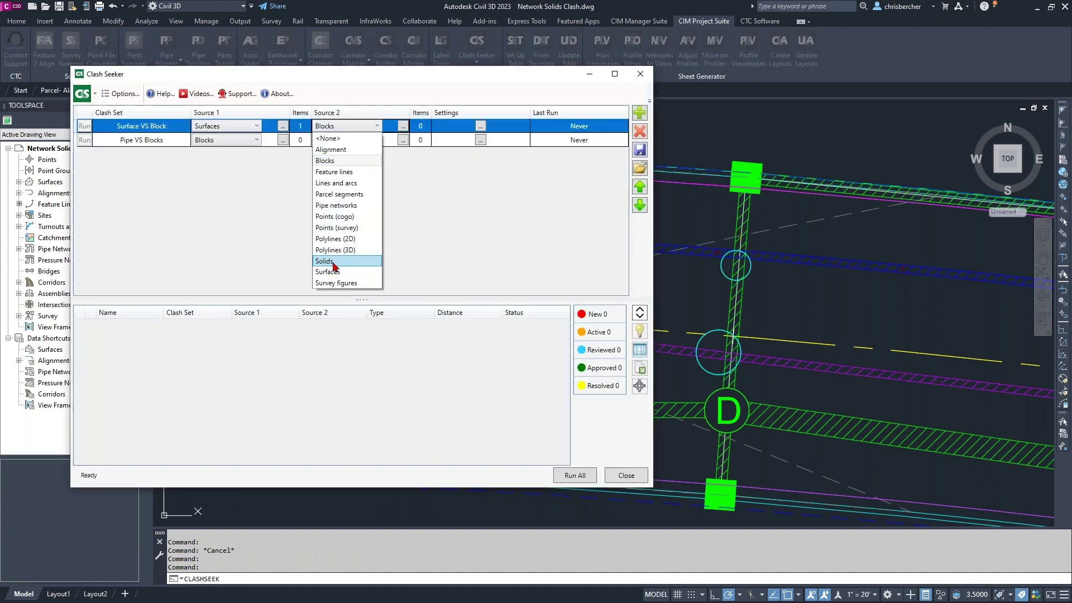
{"action": "left_click", "coordinate": [330, 261]}
{"action": "left_click", "coordinate": [402, 127]}
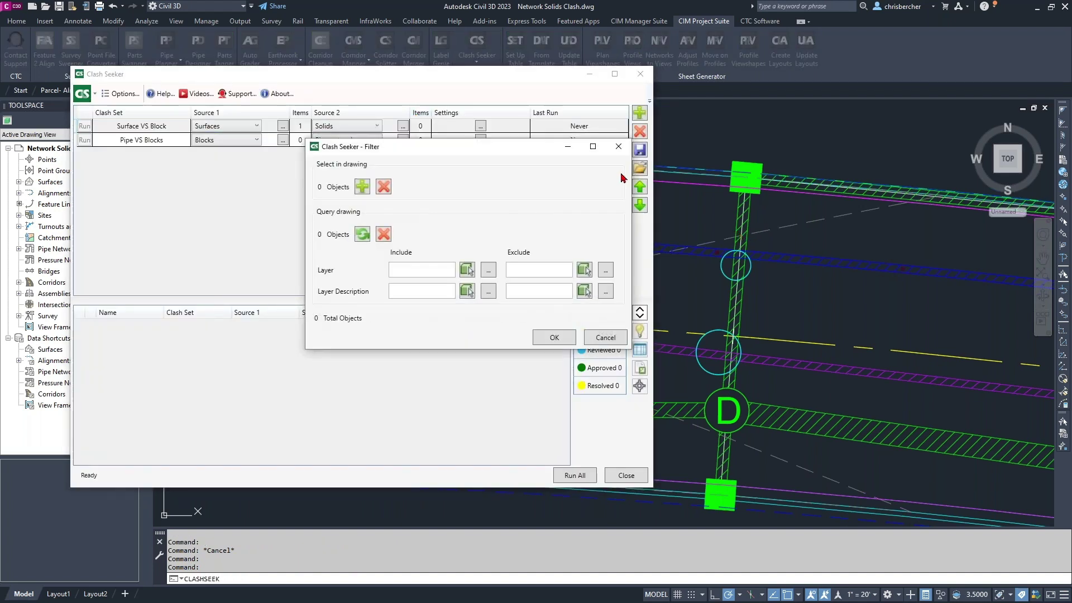
{"action": "left_click", "coordinate": [467, 269]}
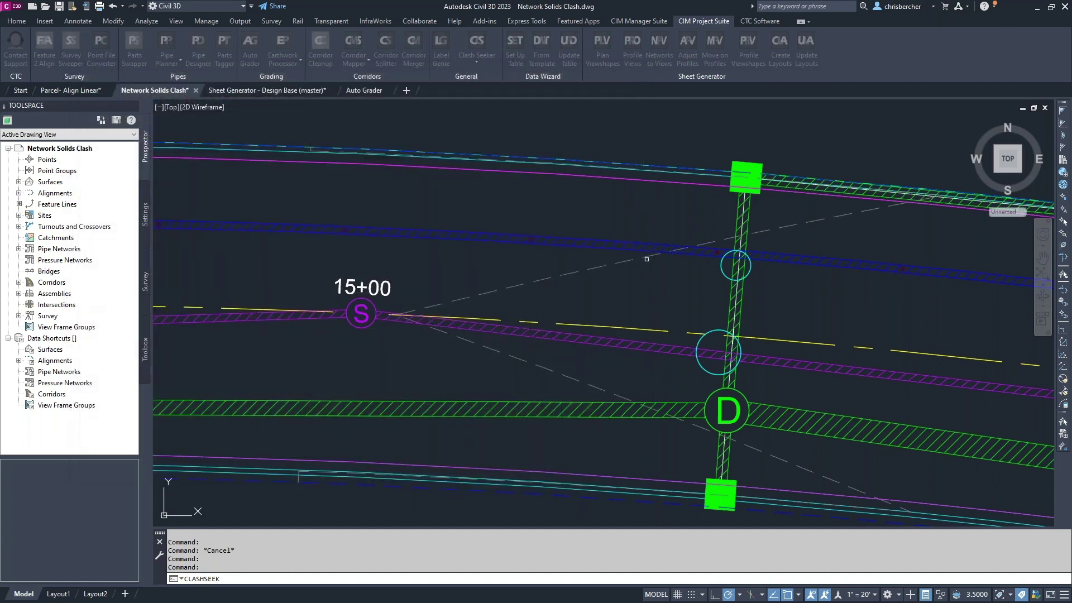
{"action": "left_click", "coordinate": [723, 272]}
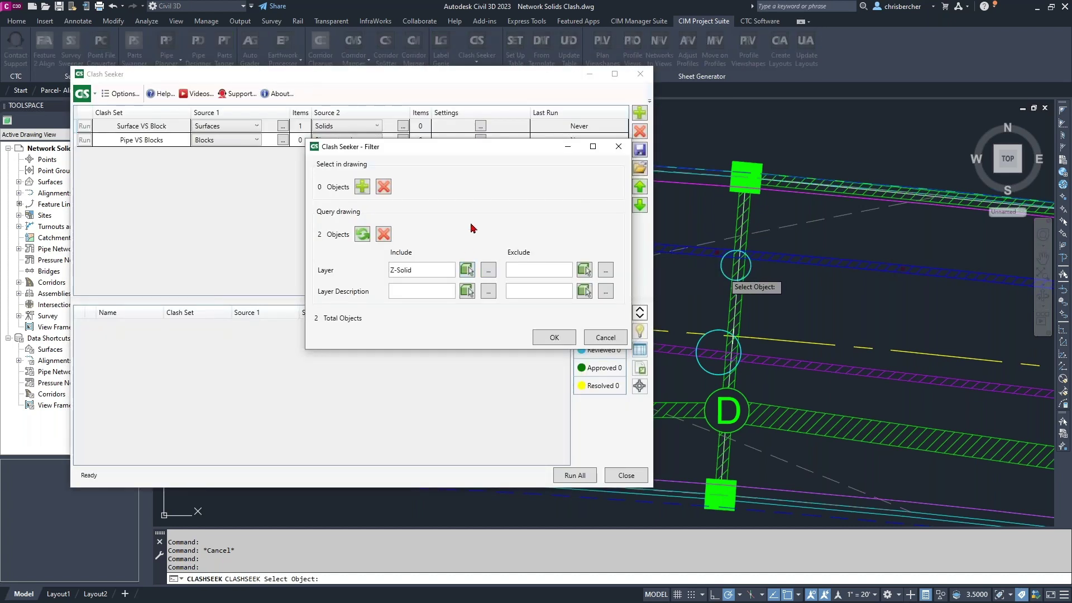
{"action": "left_click", "coordinate": [554, 337]}
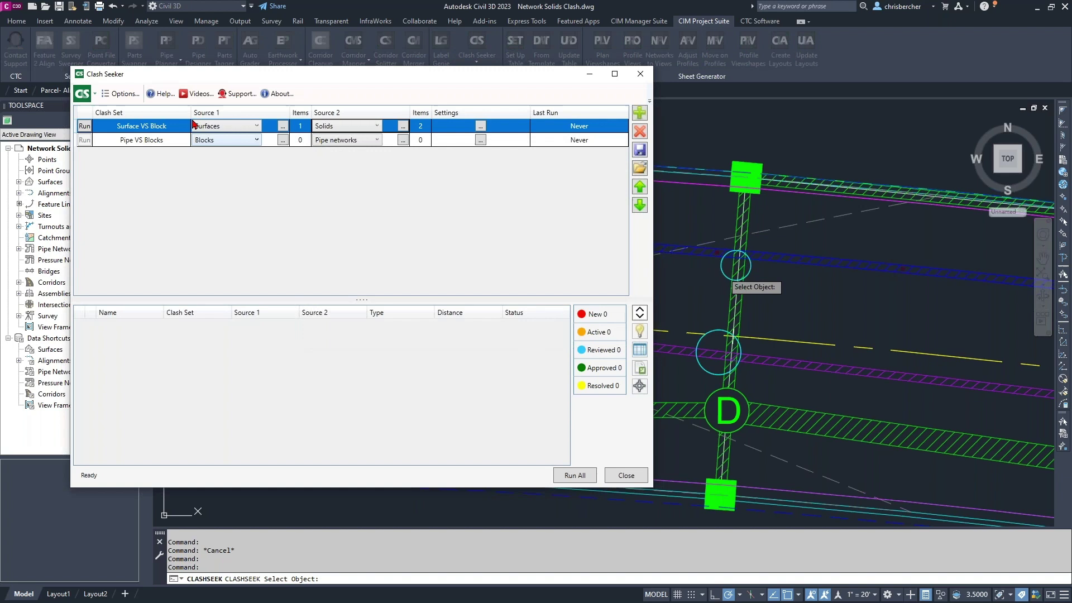
- Change Source 1 of the Pipe VS Blocks set to Solids and filter it to the Z-Solid layer
{"action": "left_click", "coordinate": [282, 141]}
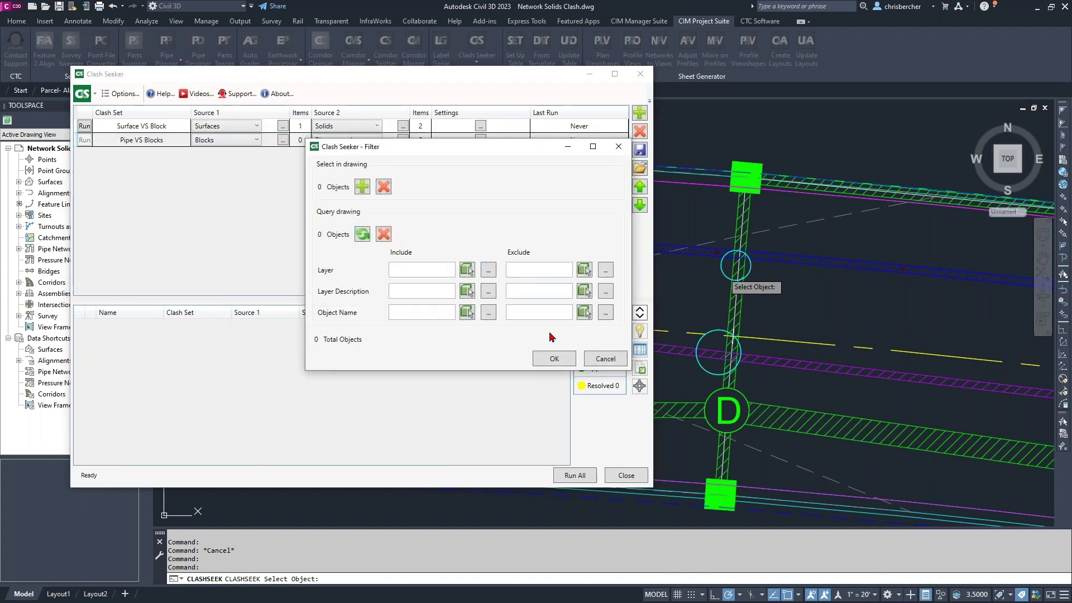
{"action": "left_click", "coordinate": [605, 360]}
{"action": "left_click", "coordinate": [207, 141]}
{"action": "left_click", "coordinate": [220, 209]}
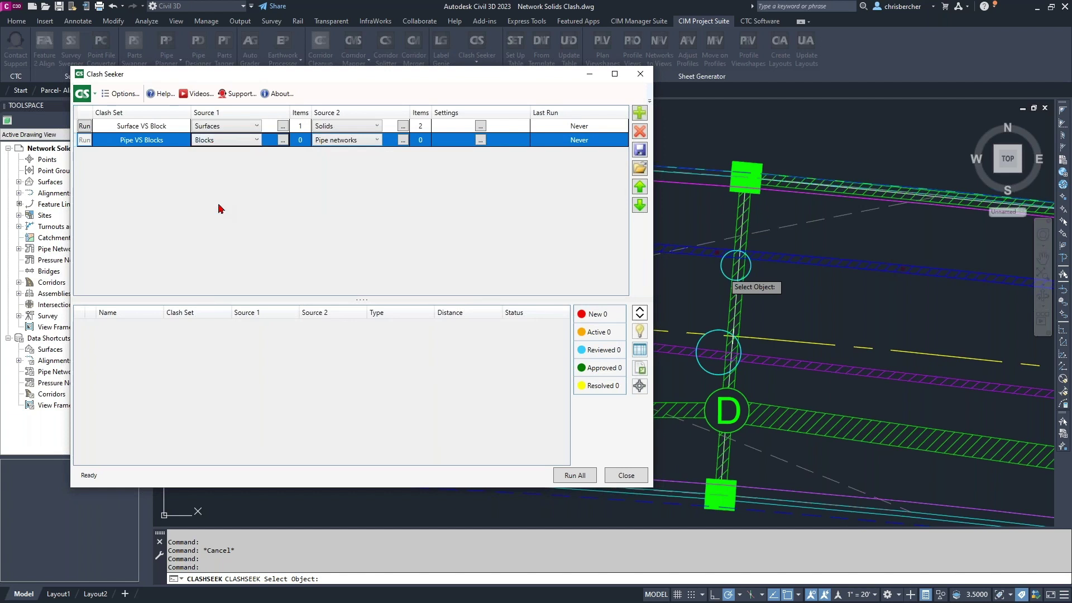
{"action": "left_click", "coordinate": [283, 140]}
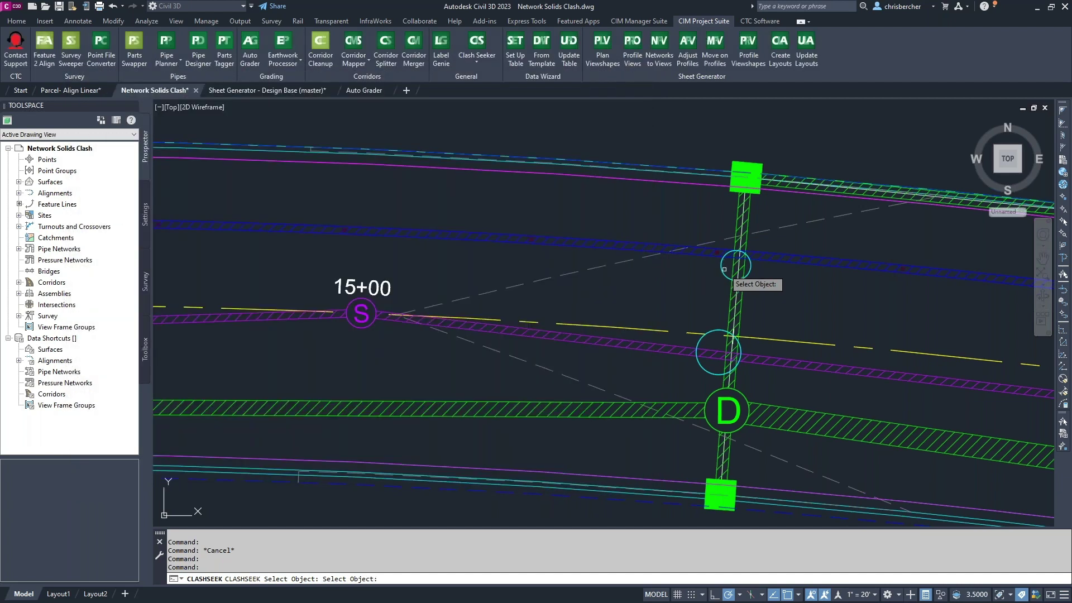
{"action": "left_click", "coordinate": [722, 273]}
{"action": "left_click", "coordinate": [722, 273]}
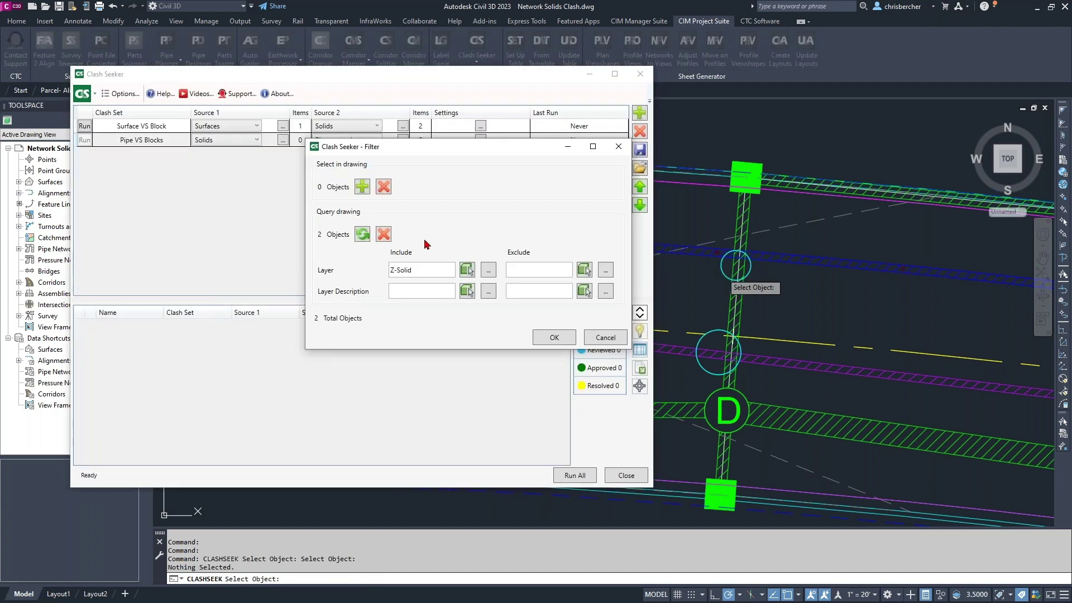
{"action": "left_click", "coordinate": [554, 338]}
- Filter the Pipe networks source of the Pipe VS Blocks set to the C-STRM-PIPE layer using a pipe in the drawing
{"action": "left_click", "coordinate": [403, 141]}
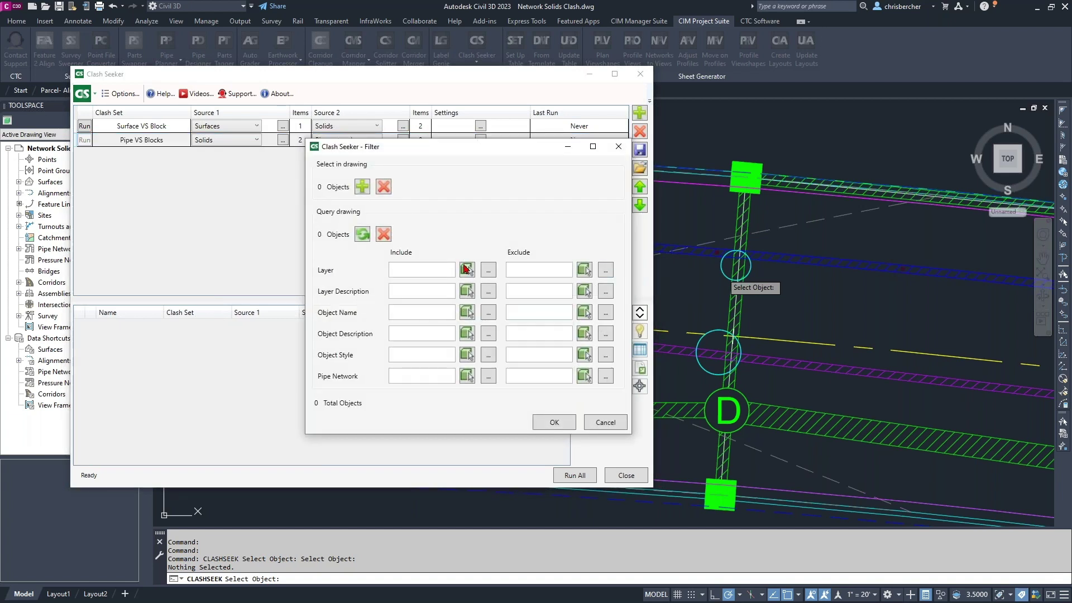
{"action": "left_click", "coordinate": [467, 272]}
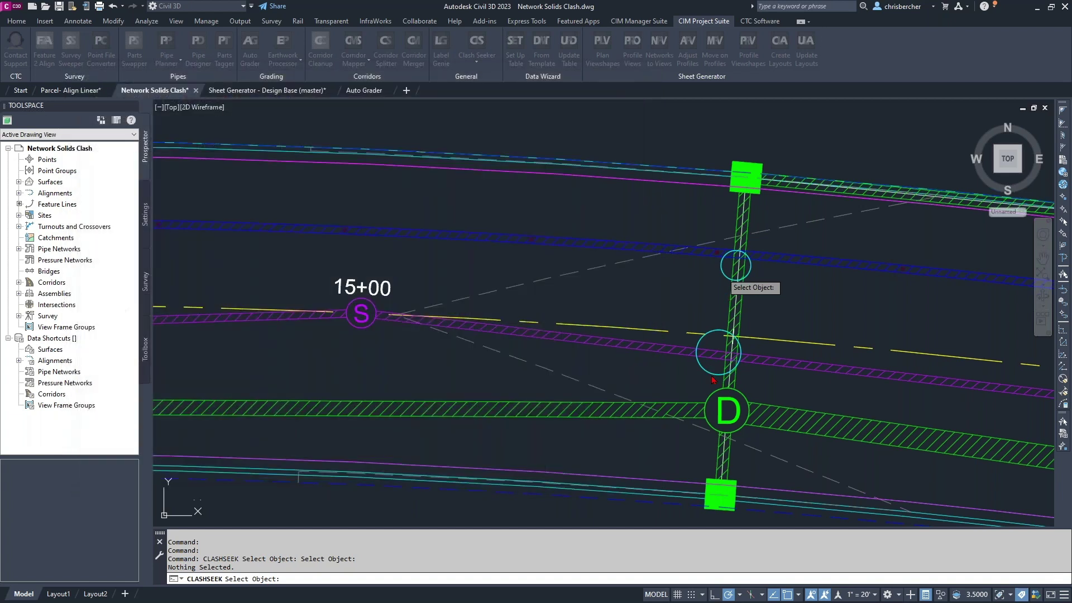
{"action": "left_click", "coordinate": [661, 346]}
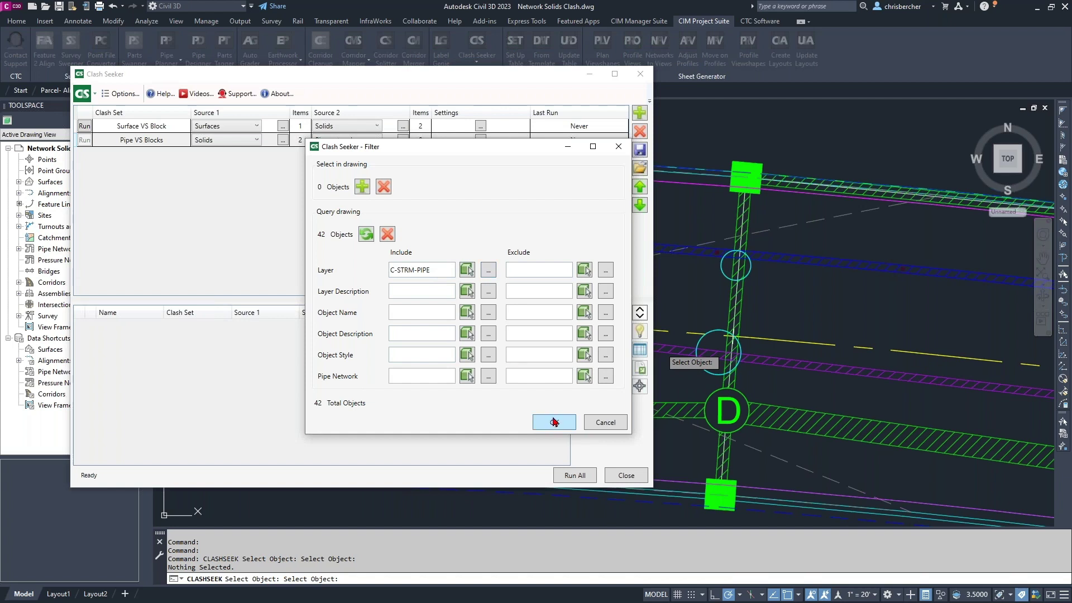
{"action": "left_click", "coordinate": [467, 291]}
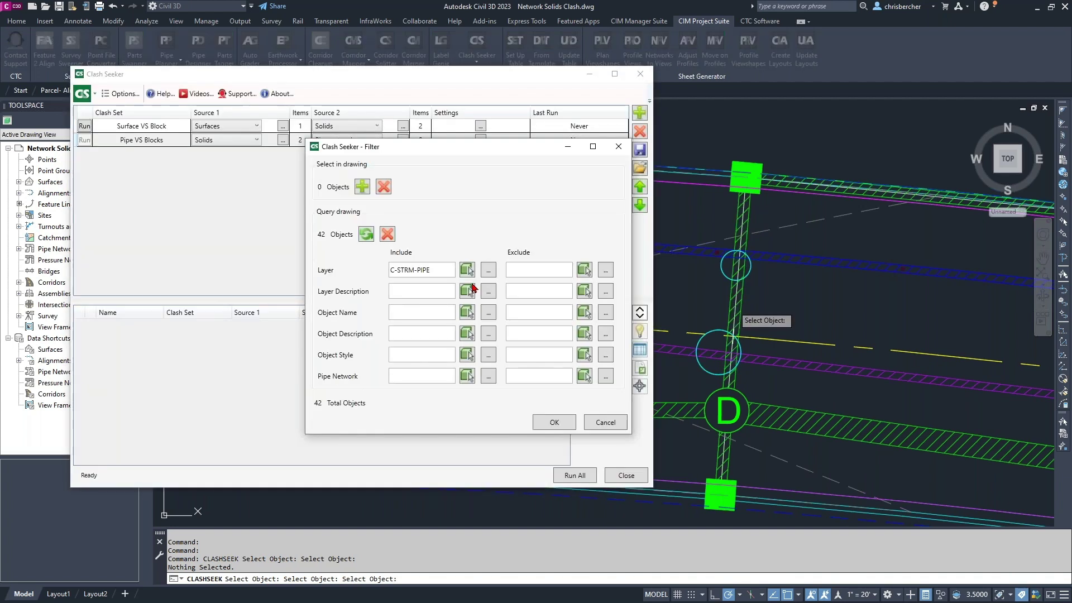
{"action": "left_click", "coordinate": [551, 423]}
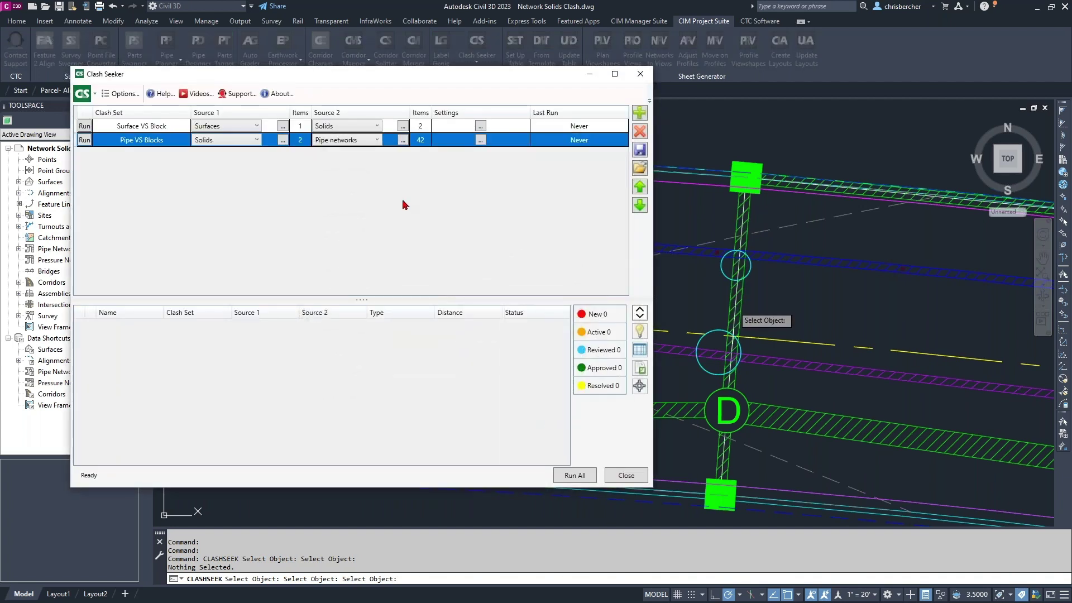
- Review the proximity and buffer settings of the Surface VS Block and Pipe VS Blocks sets and accept both
{"action": "left_click", "coordinate": [480, 140]}
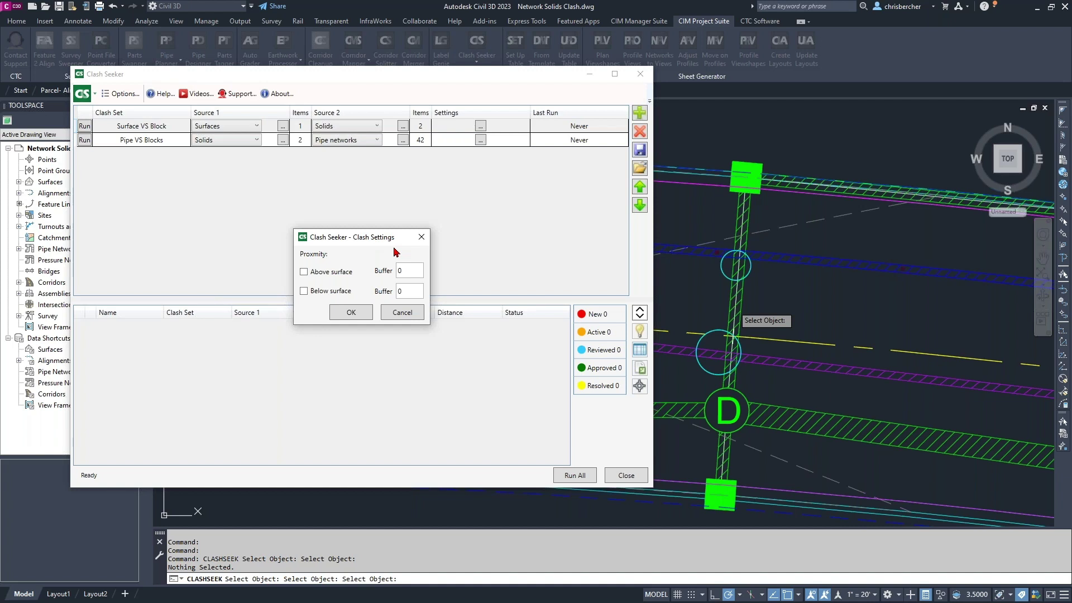
{"action": "left_click", "coordinate": [351, 314]}
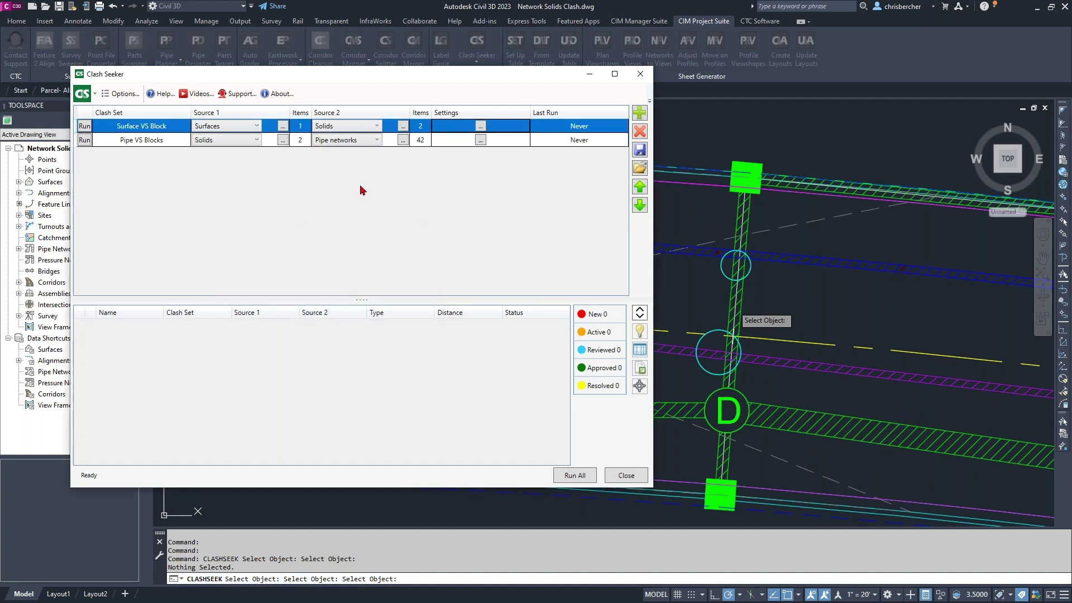
{"action": "left_click", "coordinate": [480, 140]}
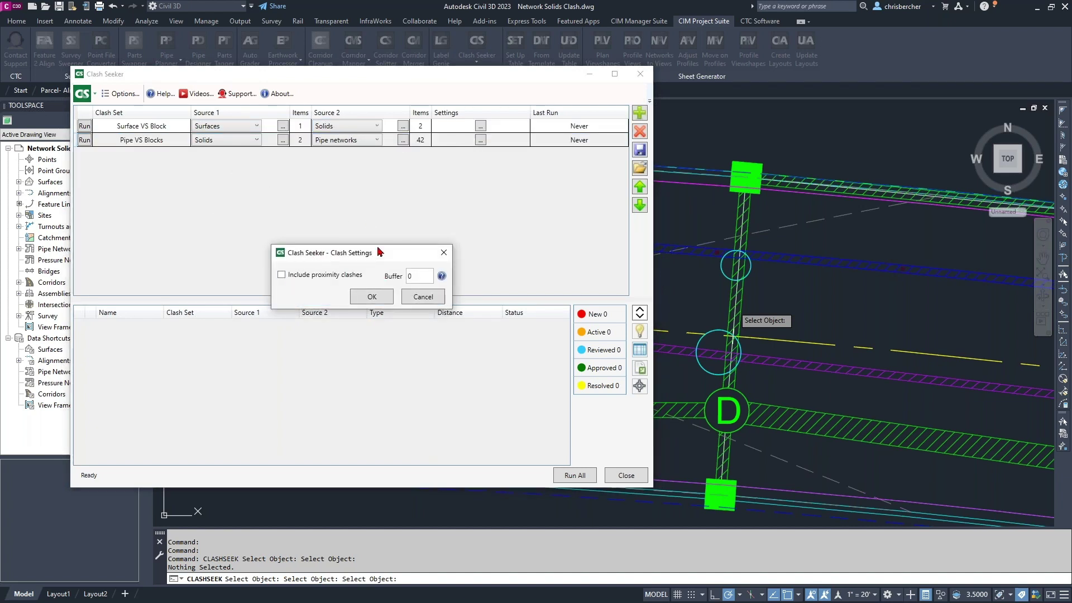
{"action": "left_click", "coordinate": [370, 298]}
- Add a new clash set with Surfaces as Source 1 and Pipe networks as Source 2
{"action": "left_click", "coordinate": [640, 114]}
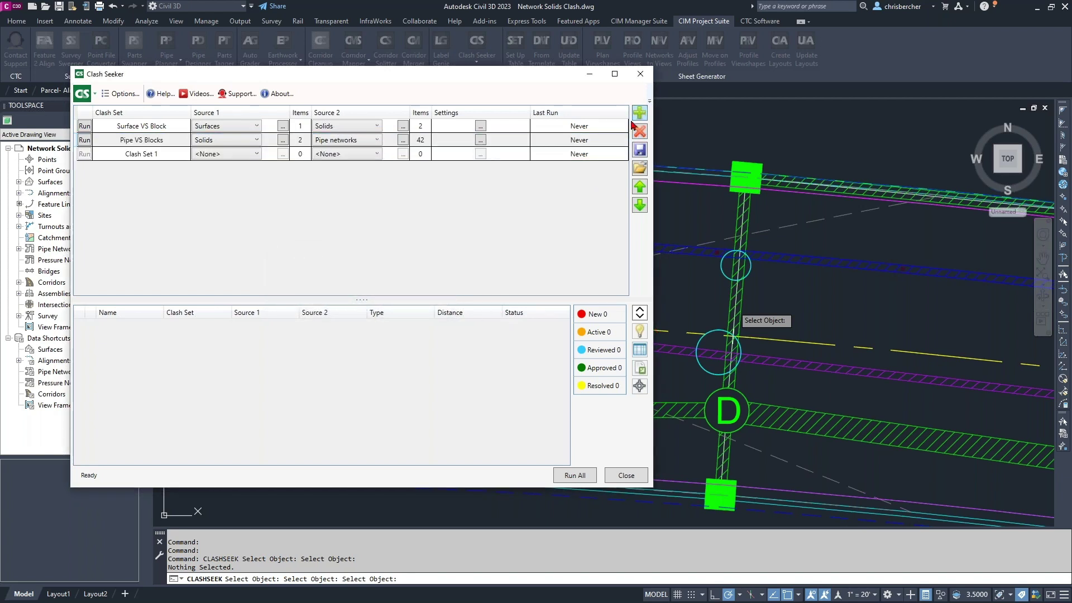
{"action": "left_click", "coordinate": [218, 154]}
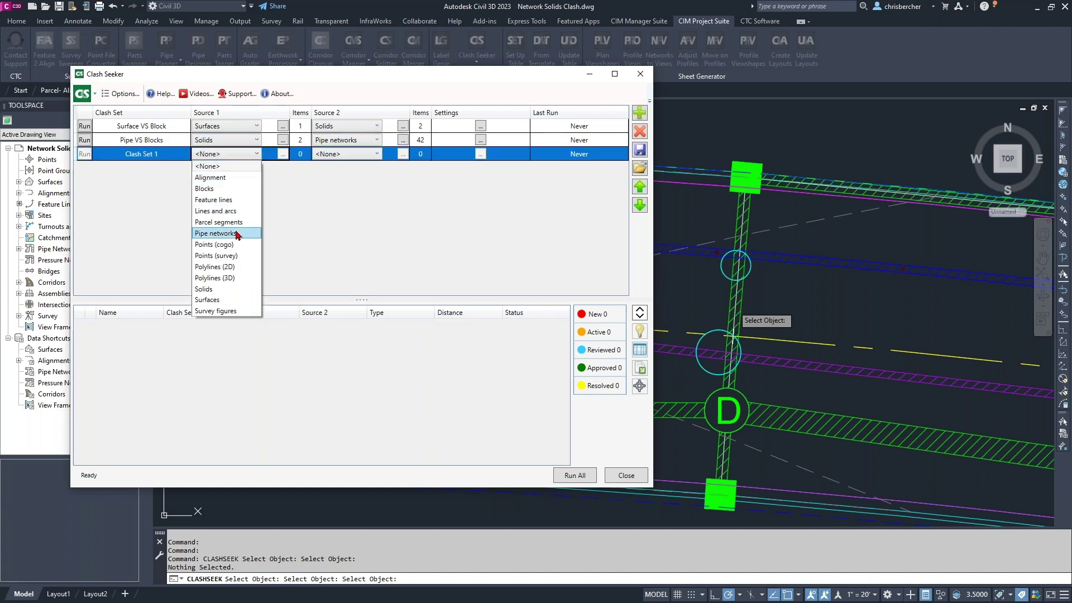
{"action": "left_click", "coordinate": [229, 300]}
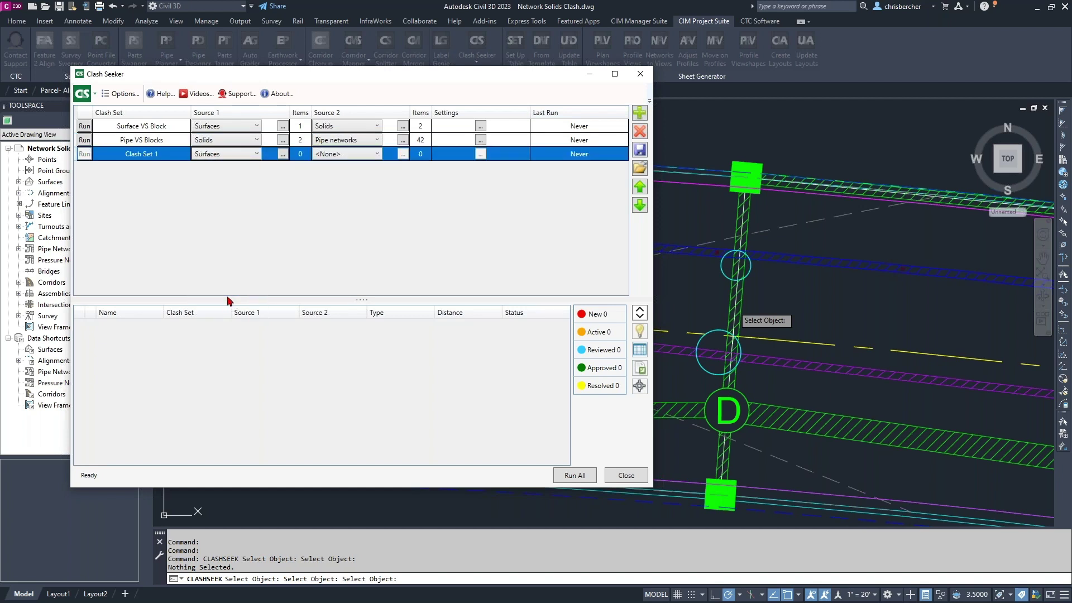
{"action": "left_click", "coordinate": [342, 158]}
{"action": "left_click", "coordinate": [360, 243]}
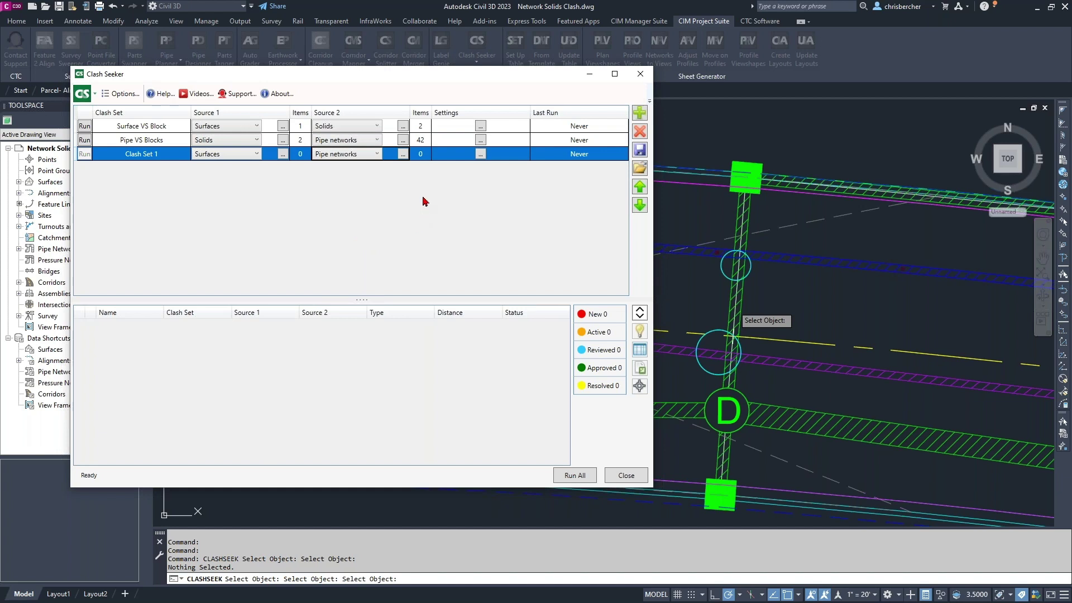
- Include below-surface proximity clashes with a buffer of 10 in the settings of Clash Set 1
{"action": "left_click", "coordinate": [481, 154]}
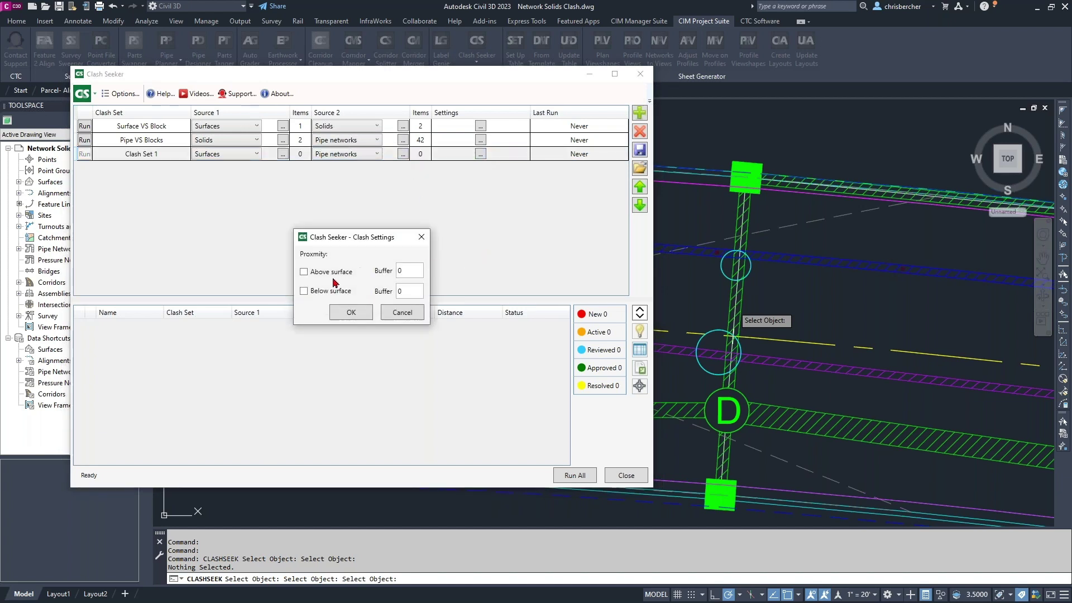
{"action": "left_click", "coordinate": [303, 291]}
{"action": "double_click", "coordinate": [411, 291]}
{"action": "type", "text": "10"}
{"action": "left_click", "coordinate": [360, 313]}
- Filter Clash Set 1's Surfaces source to the C-TOPO layer and its Pipe networks source using a storm pipe, both from objects in the drawing
{"action": "left_click", "coordinate": [283, 155]}
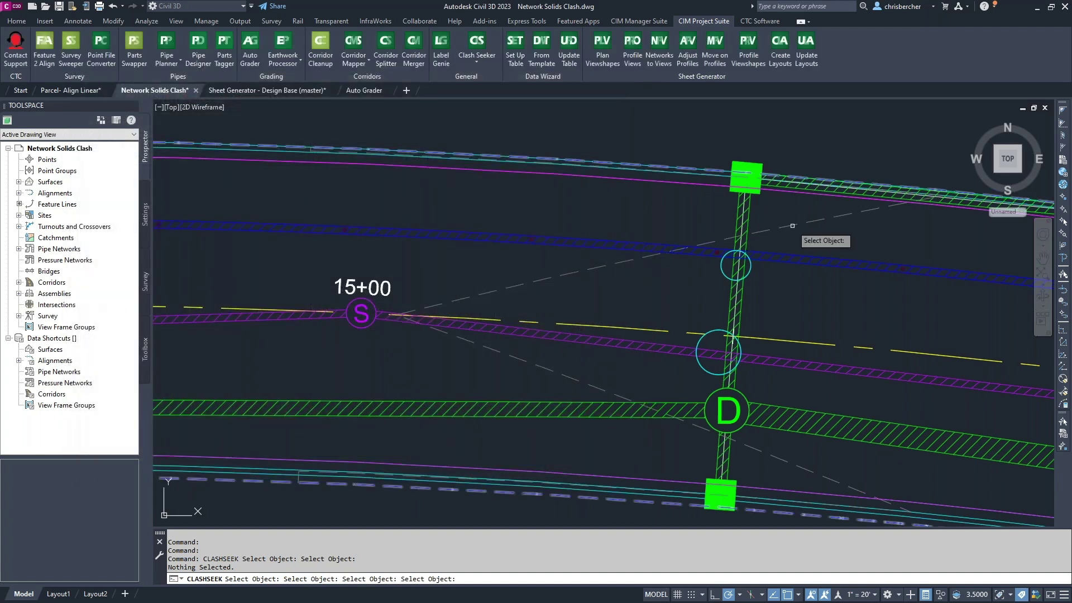
{"action": "left_click", "coordinate": [797, 230]}
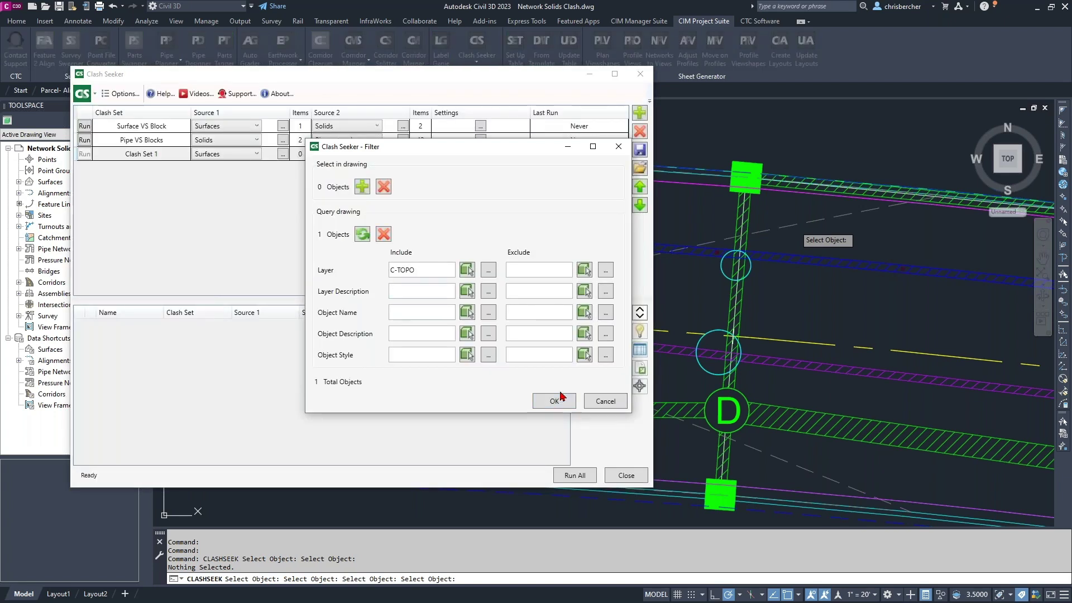
{"action": "left_click", "coordinate": [556, 402]}
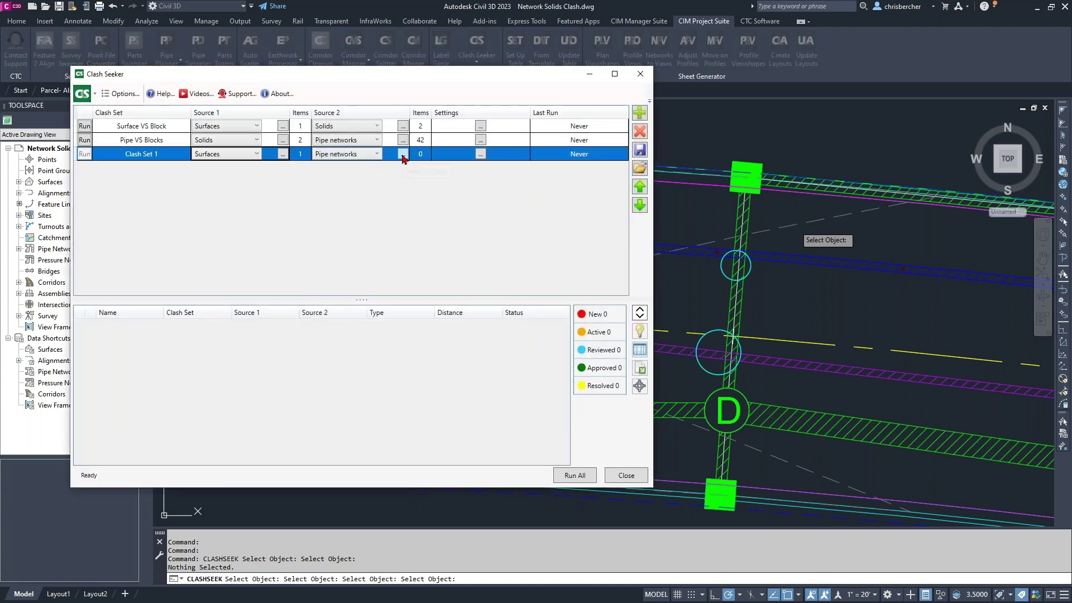
{"action": "left_click", "coordinate": [403, 155]}
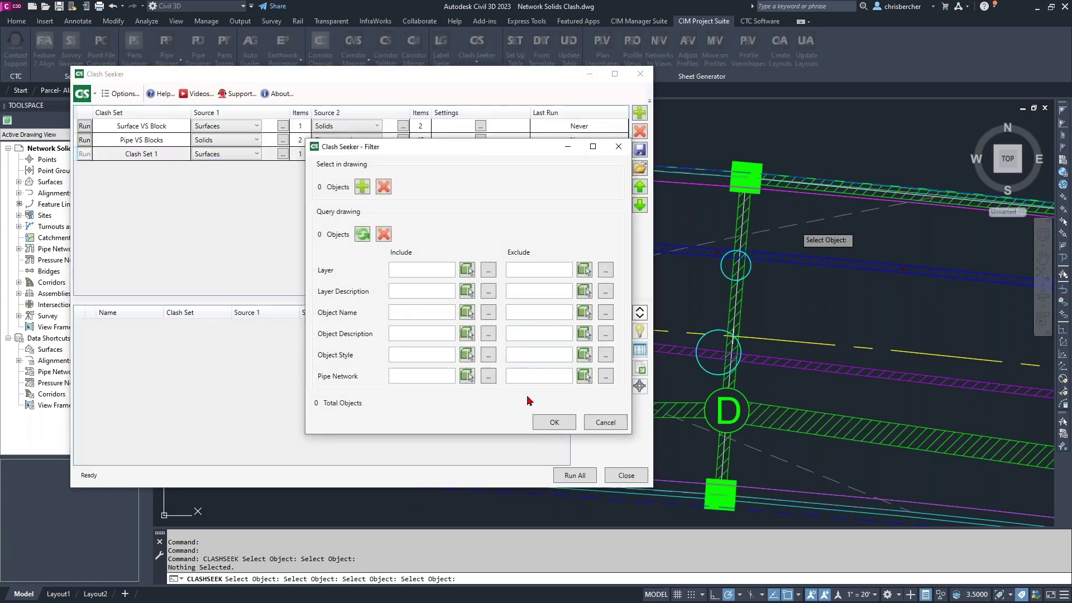
{"action": "left_click", "coordinate": [584, 333]}
{"action": "left_click", "coordinate": [675, 403]}
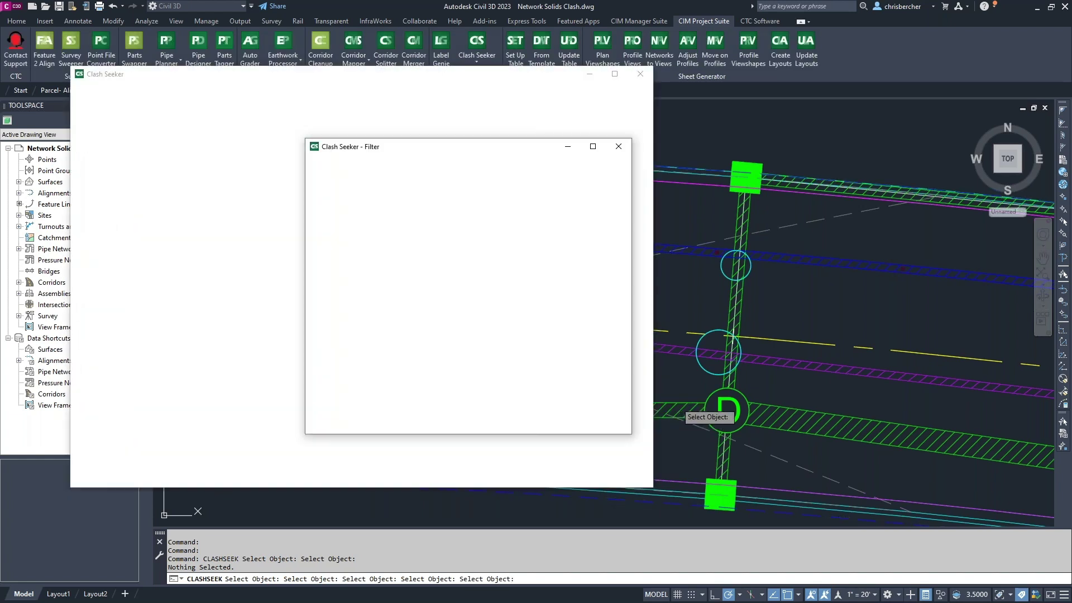
{"action": "left_click", "coordinate": [554, 422]}
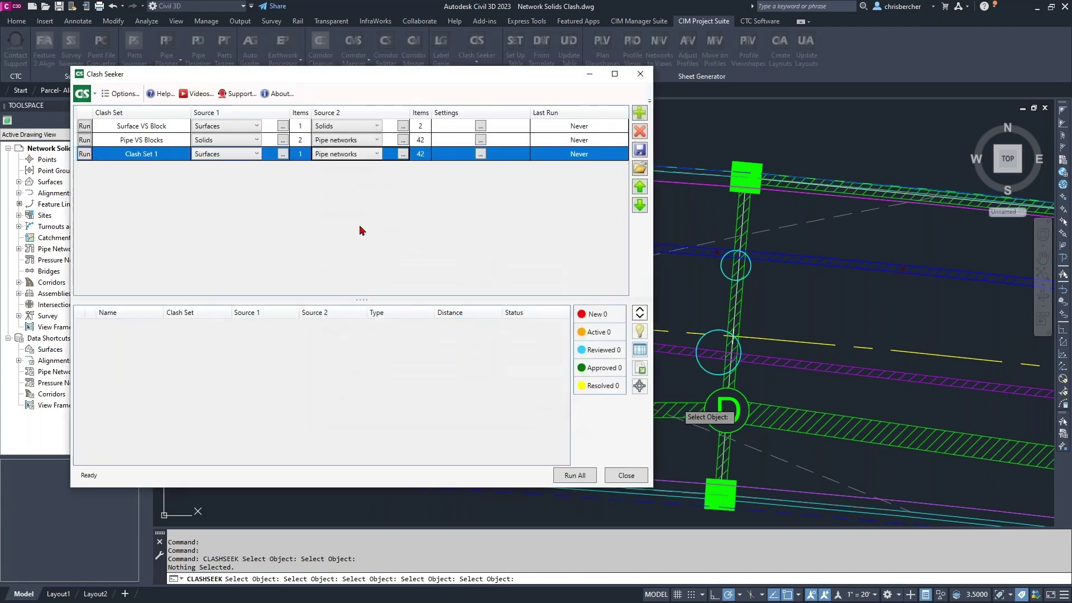
- Review the proximity settings of Clash Set 1 and the Pipe VS Blocks set without changing them
{"action": "left_click", "coordinate": [481, 154]}
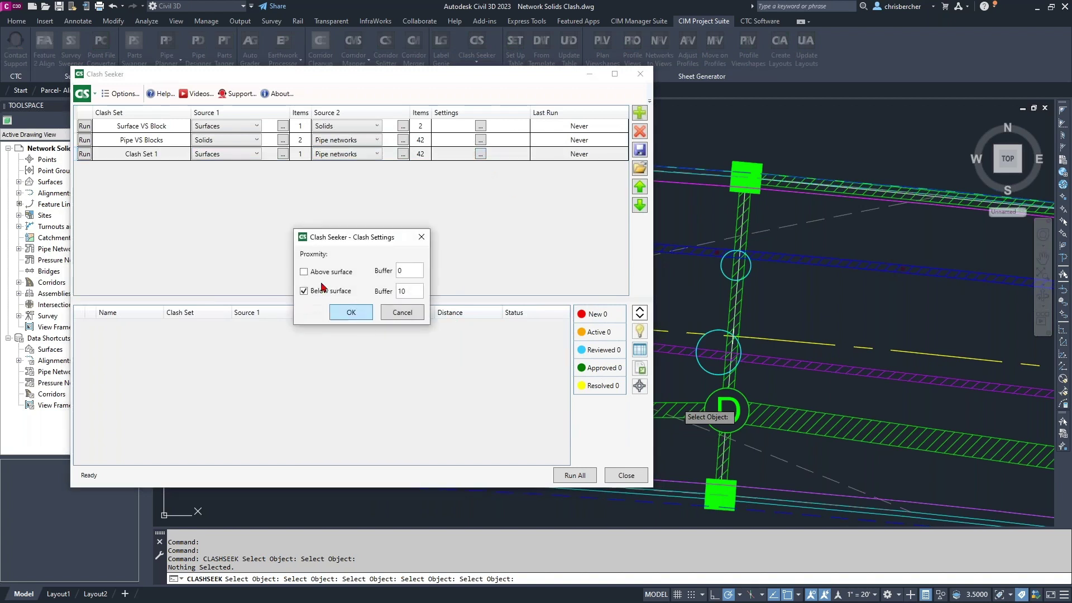
{"action": "left_click", "coordinate": [350, 312]}
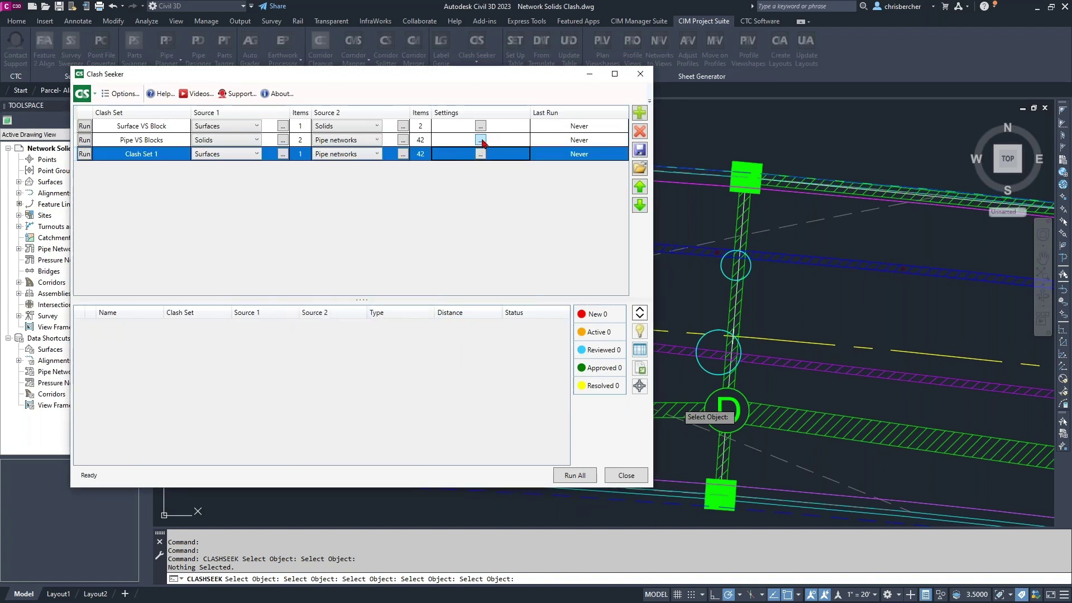
{"action": "left_click", "coordinate": [481, 140]}
{"action": "left_click", "coordinate": [423, 297]}
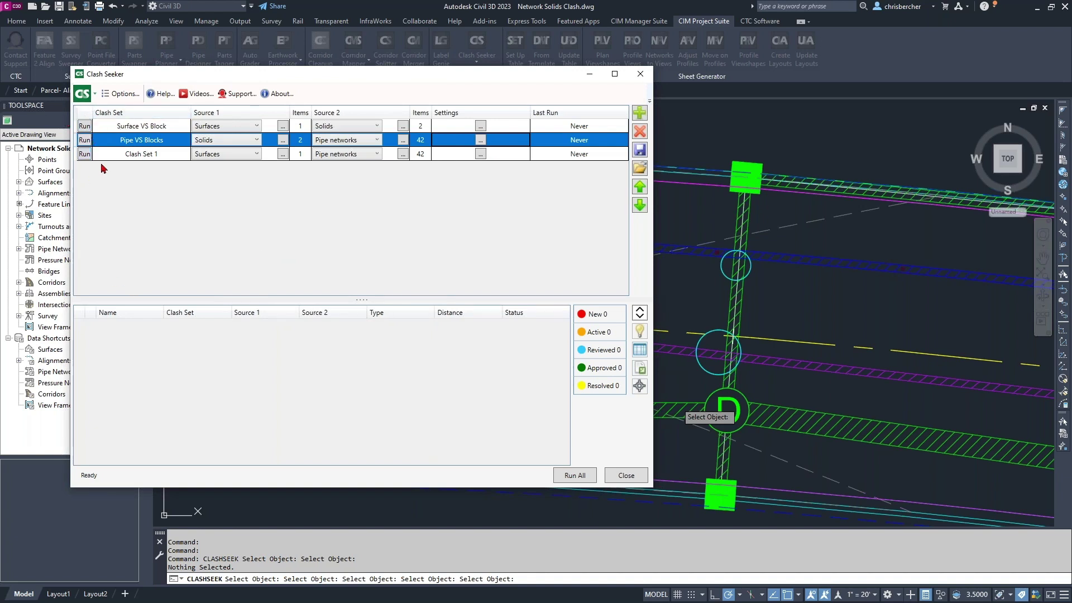
- Rename Clash Set 1 to Site VS Pipe and run all clash sets
{"action": "left_click", "coordinate": [159, 159]}
{"action": "left_click", "coordinate": [159, 161]}
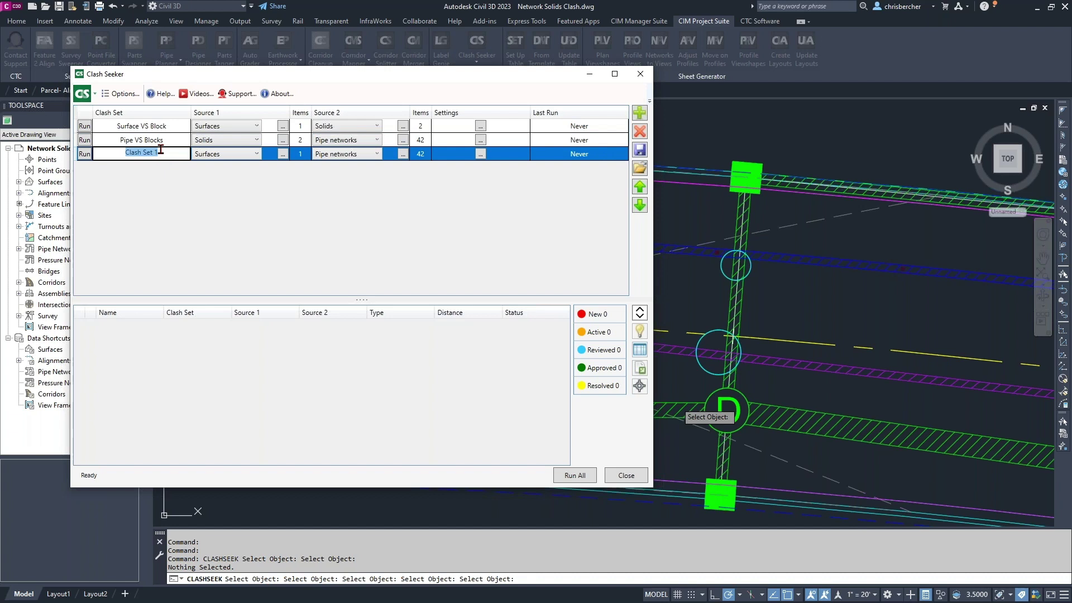
{"action": "type", "text": "Site VS Pipe"}
{"action": "left_click", "coordinate": [574, 475]}
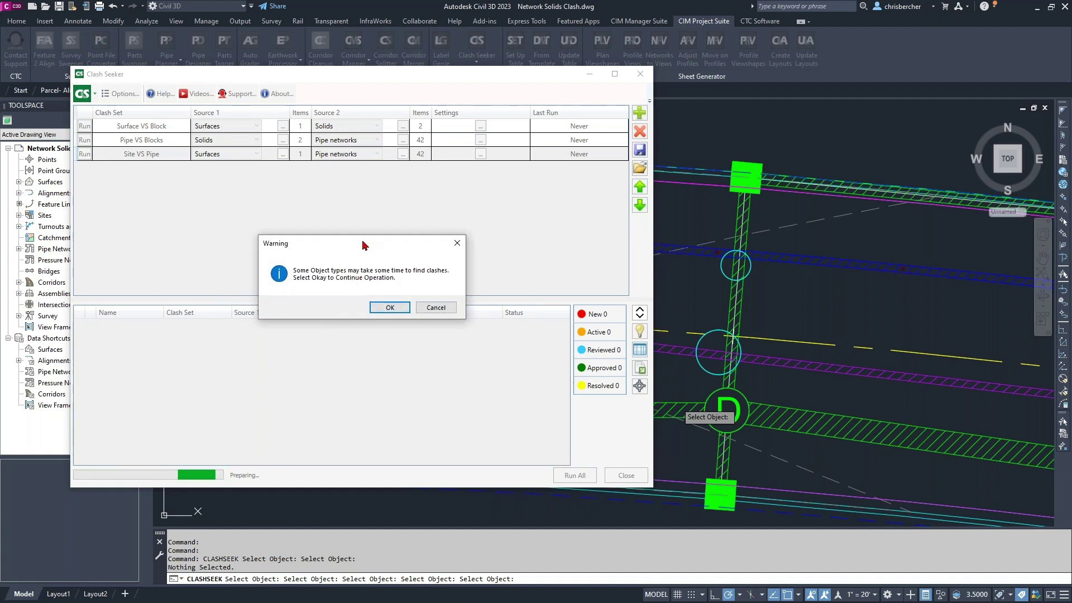
{"action": "left_click", "coordinate": [390, 308]}
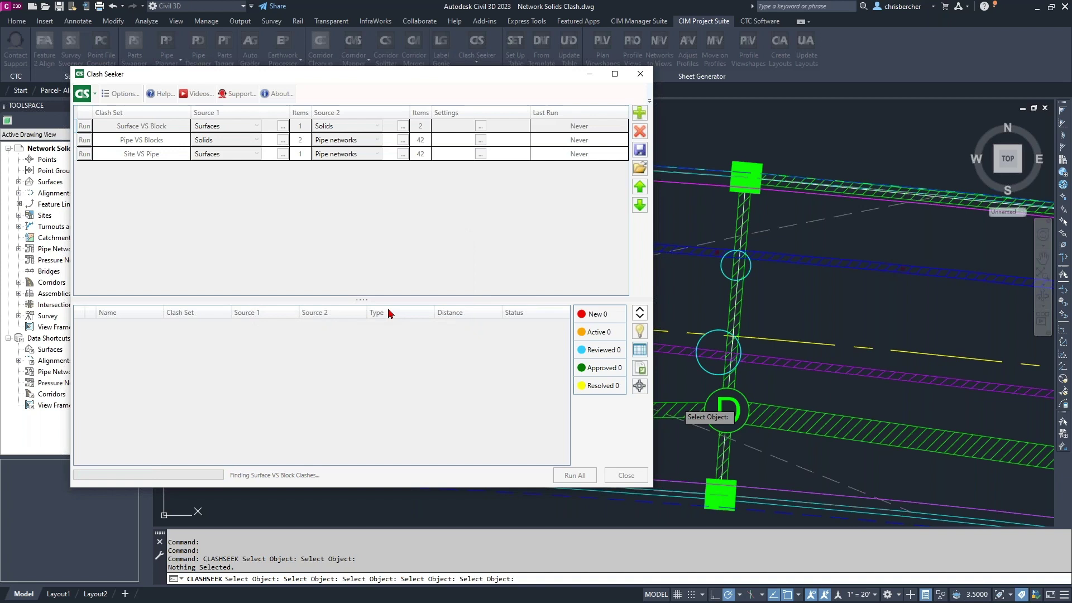
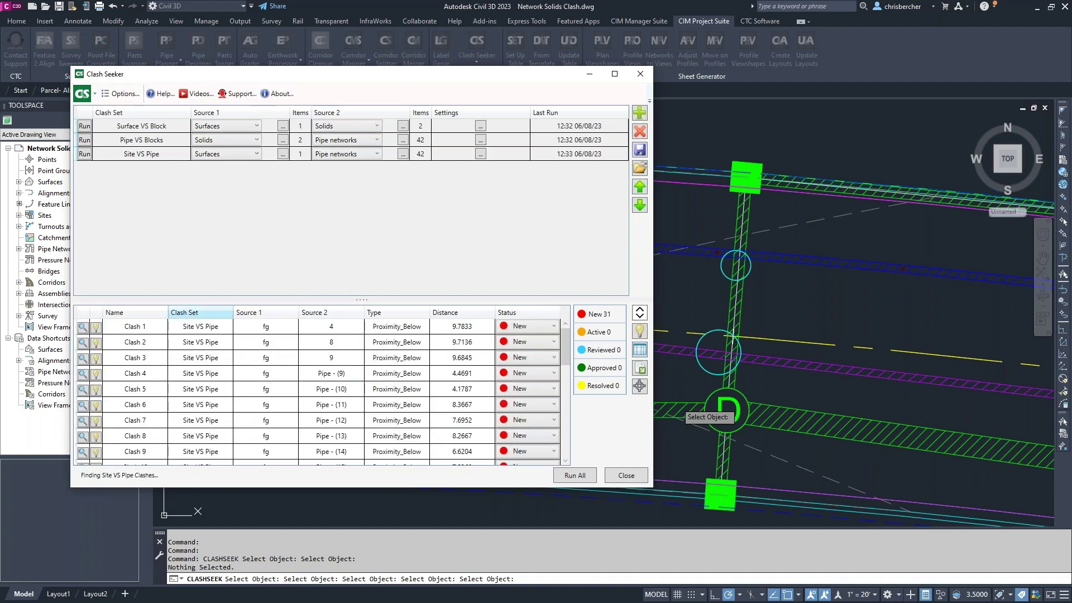
- Examine the Site VS Pipe clash list and compare the results of the three clash sets
{"action": "scroll", "coordinate": [415, 388], "scroll_direction": "down", "scroll_amount": 6}
{"action": "scroll", "coordinate": [415, 388], "scroll_direction": "up", "scroll_amount": 6}
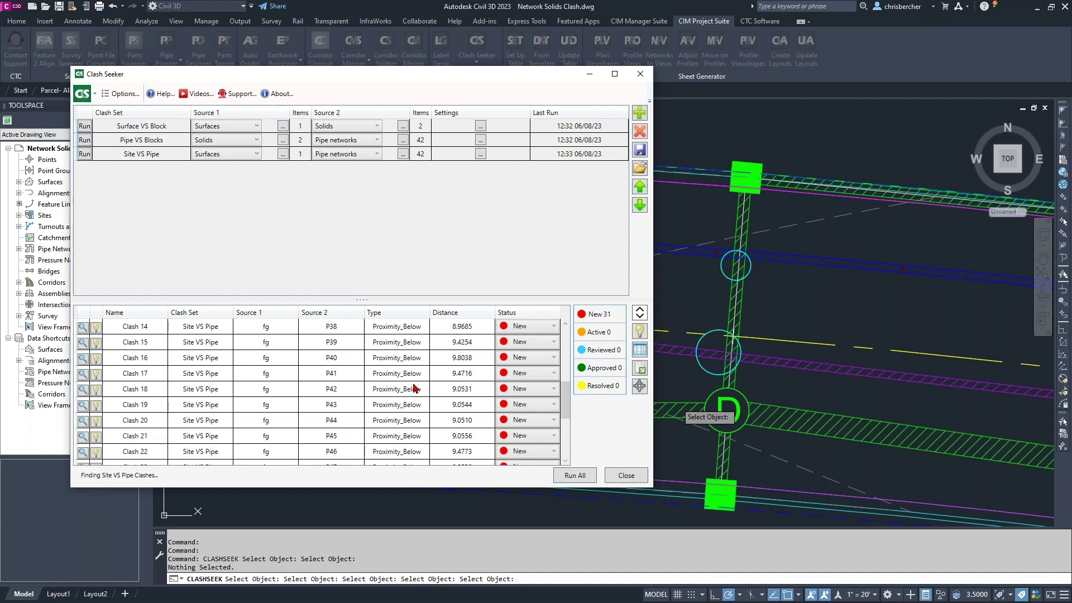
{"action": "scroll", "coordinate": [416, 388], "scroll_direction": "up", "scroll_amount": 1}
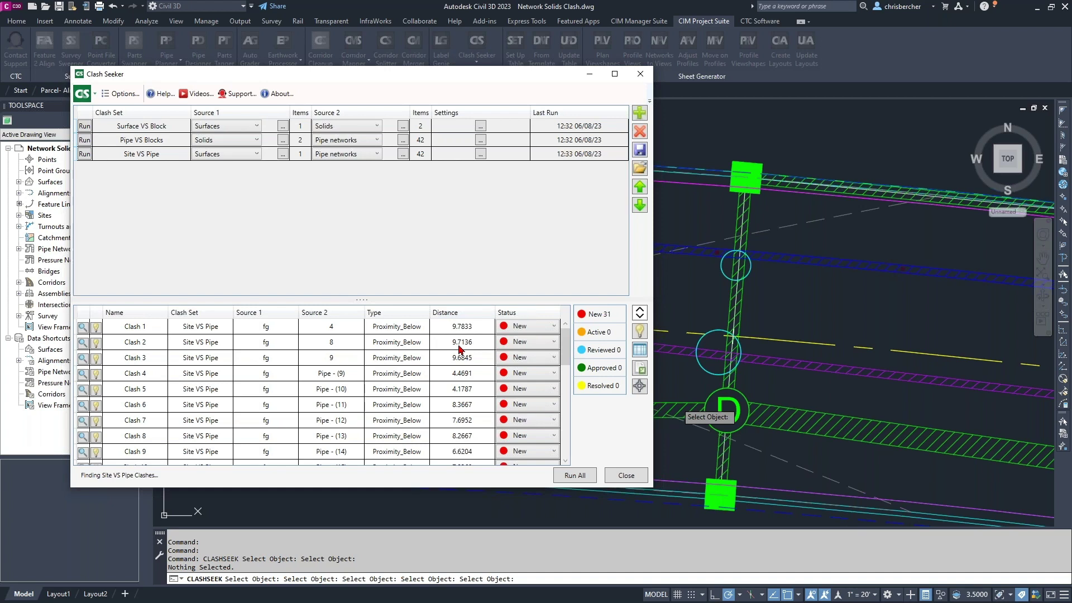
{"action": "scroll", "coordinate": [440, 403], "scroll_direction": "down", "scroll_amount": 1}
{"action": "scroll", "coordinate": [458, 420], "scroll_direction": "down", "scroll_amount": 1}
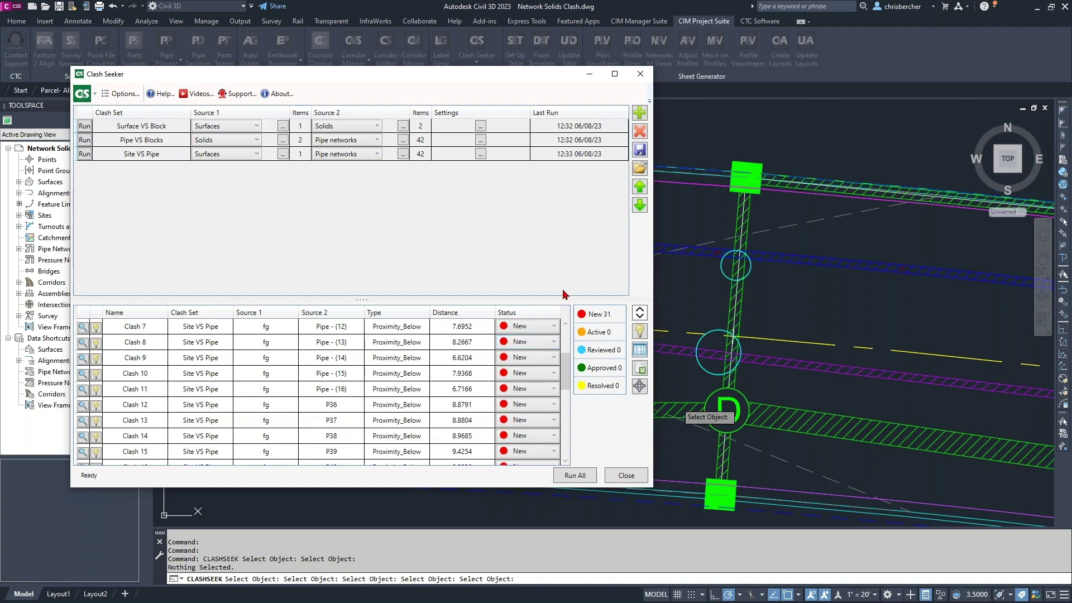
{"action": "scroll", "coordinate": [195, 438], "scroll_direction": "down", "scroll_amount": 5}
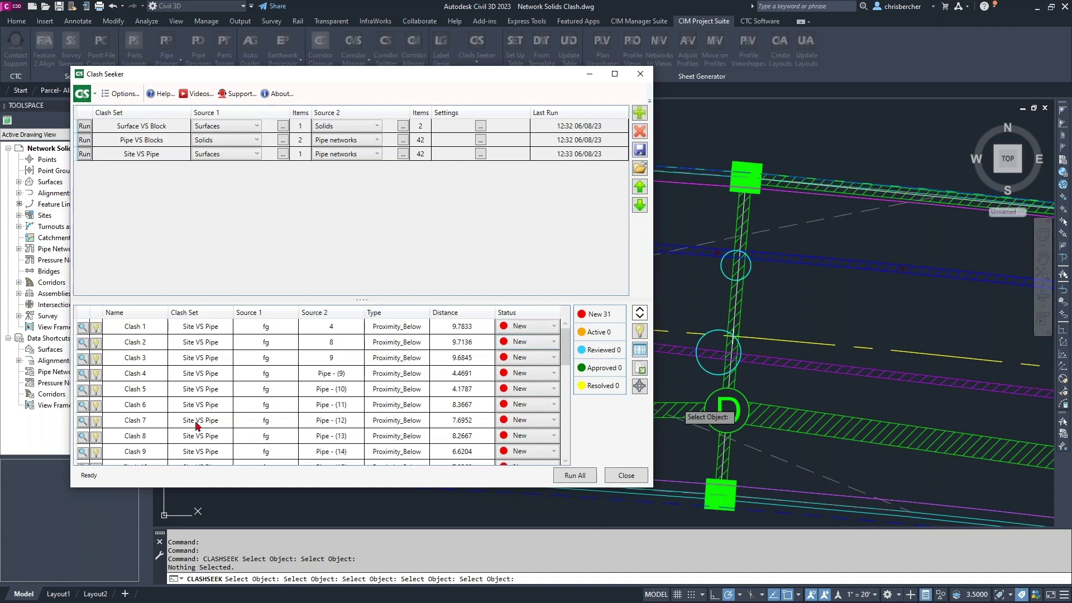
{"action": "left_click", "coordinate": [116, 154]}
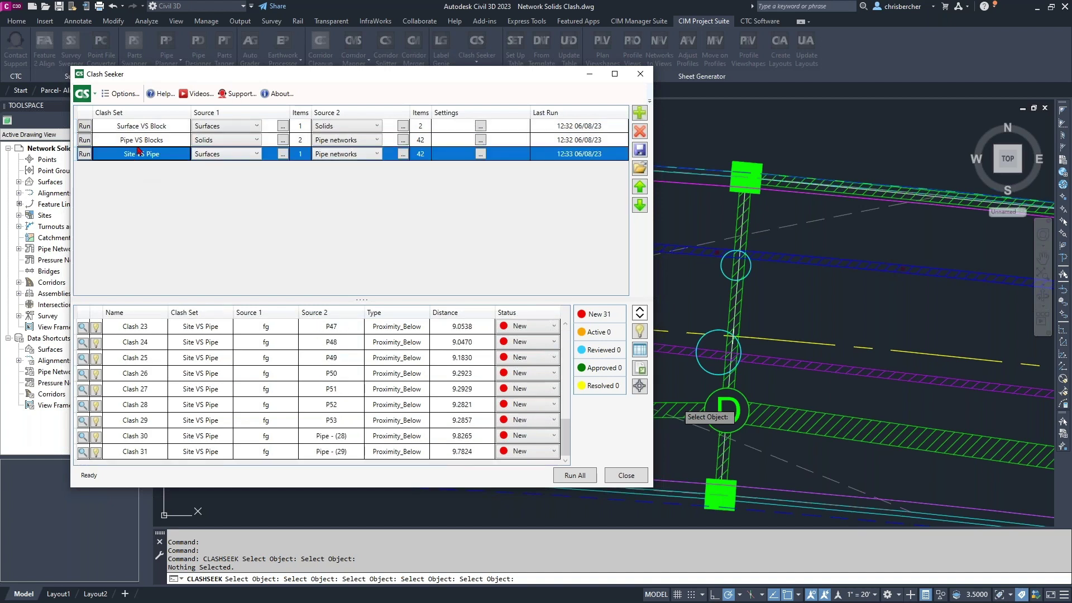
{"action": "left_click", "coordinate": [156, 141]}
{"action": "left_click", "coordinate": [140, 128]}
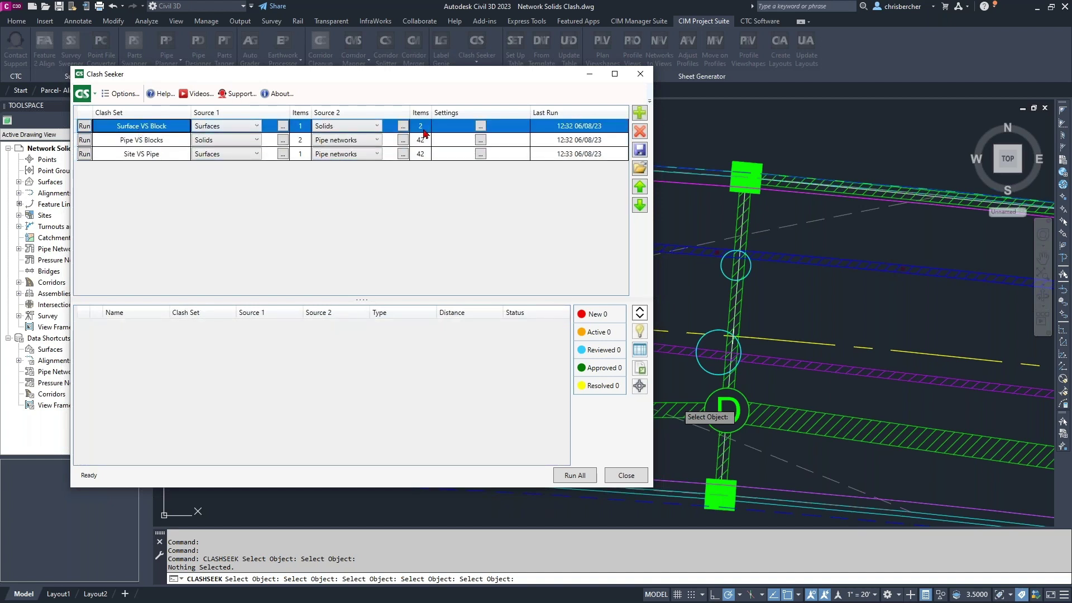
{"action": "left_click", "coordinate": [160, 159]}
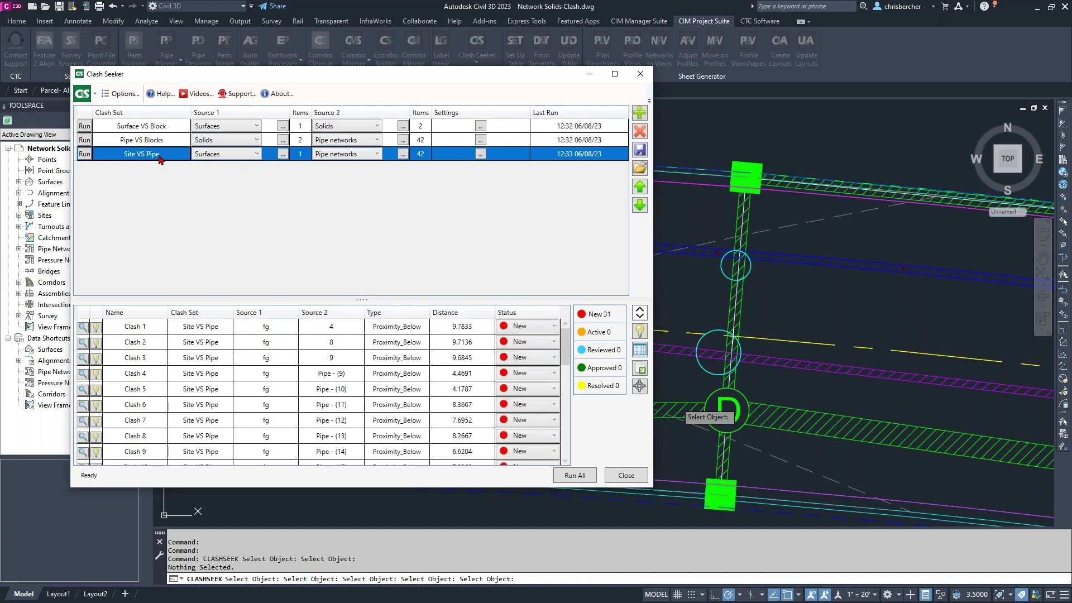
{"action": "left_click", "coordinate": [117, 143]}
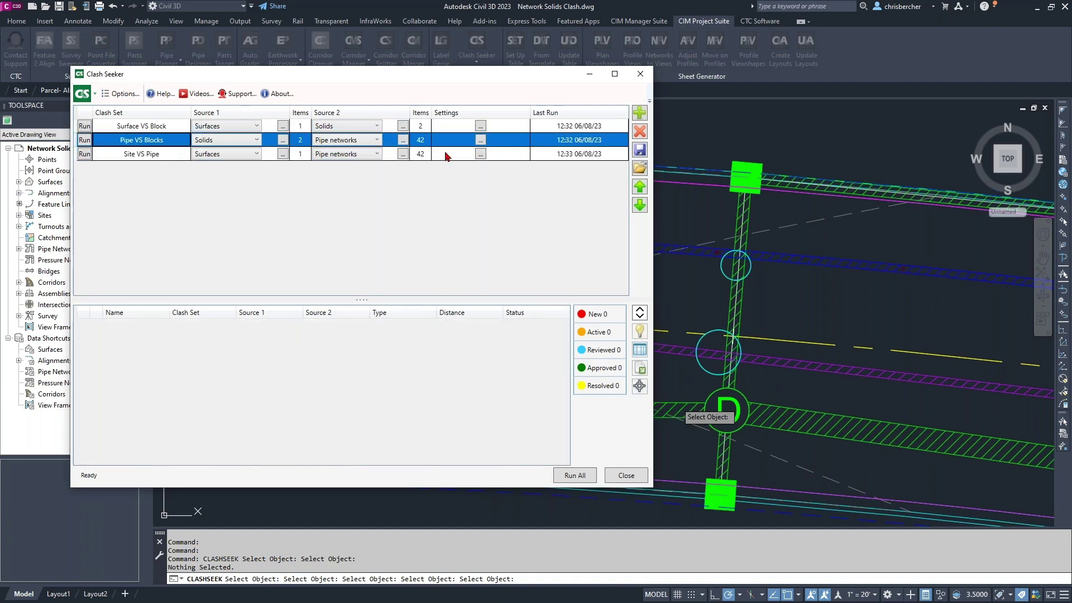
- Include proximity clashes with a buffer of 1 in the Pipe VS Blocks set and accept the Surface VS Block settings as they are
{"action": "left_click", "coordinate": [480, 140]}
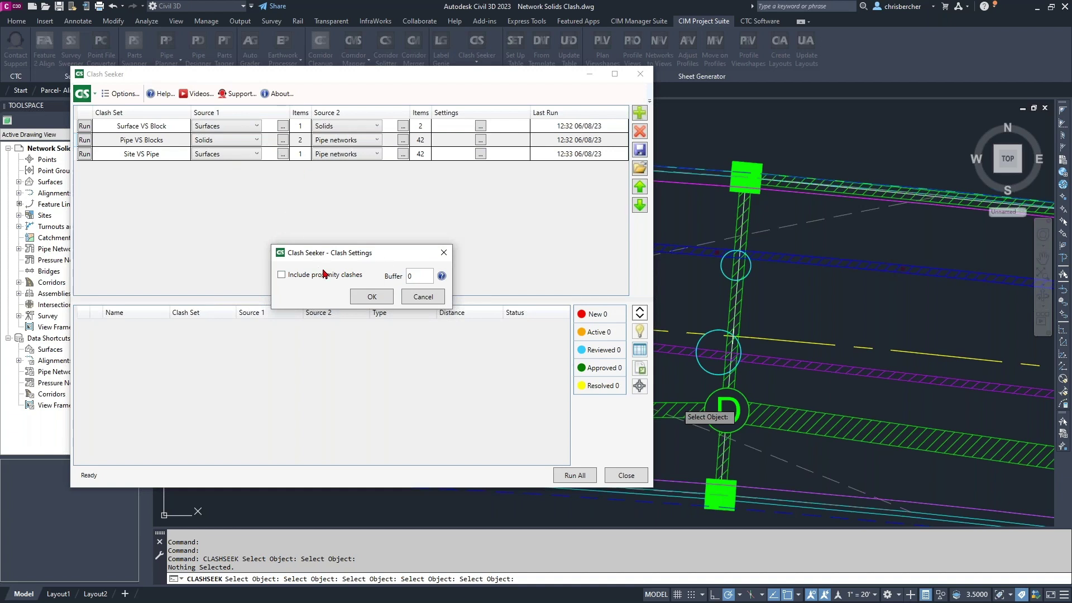
{"action": "left_click", "coordinate": [355, 276]}
{"action": "double_click", "coordinate": [420, 277]}
{"action": "left_click", "coordinate": [361, 298]}
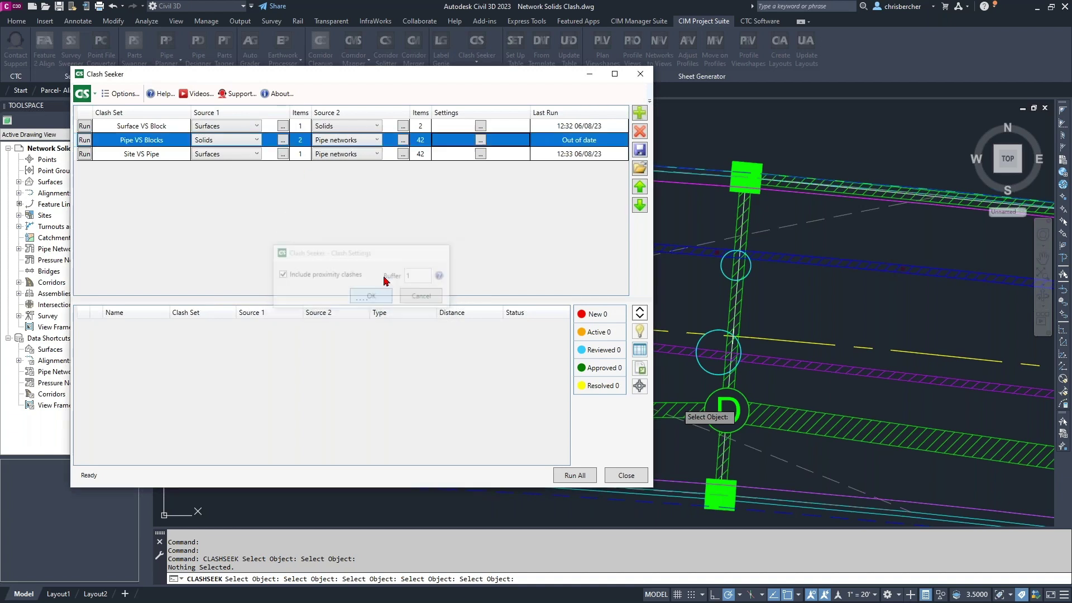
{"action": "left_click", "coordinate": [482, 126]}
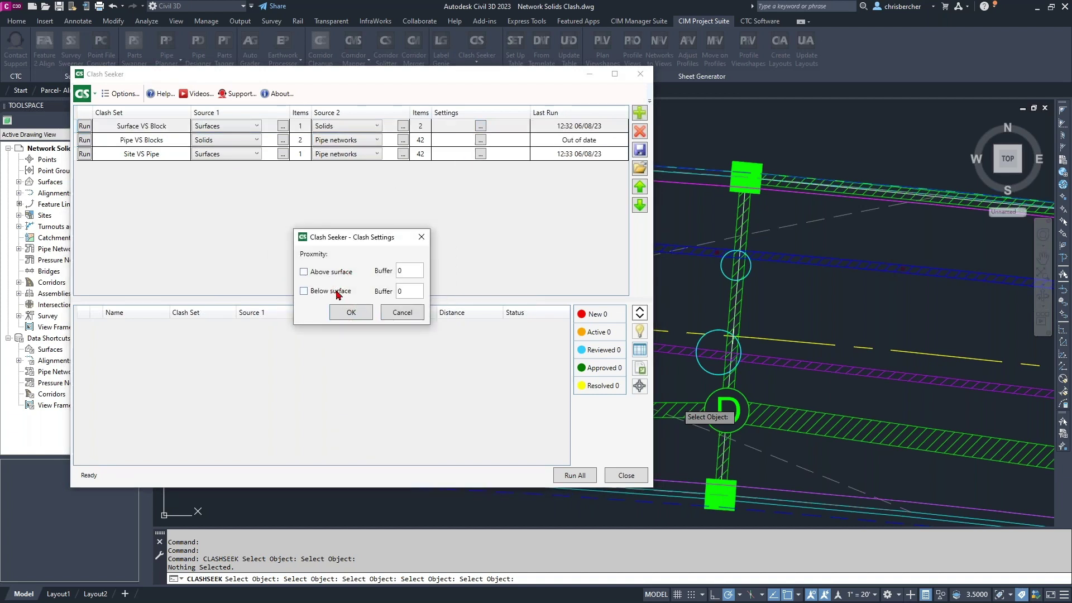
{"action": "left_click", "coordinate": [348, 312]}
- Rerun clash detection for the Pipe VS Blocks set
{"action": "left_click", "coordinate": [575, 475]}
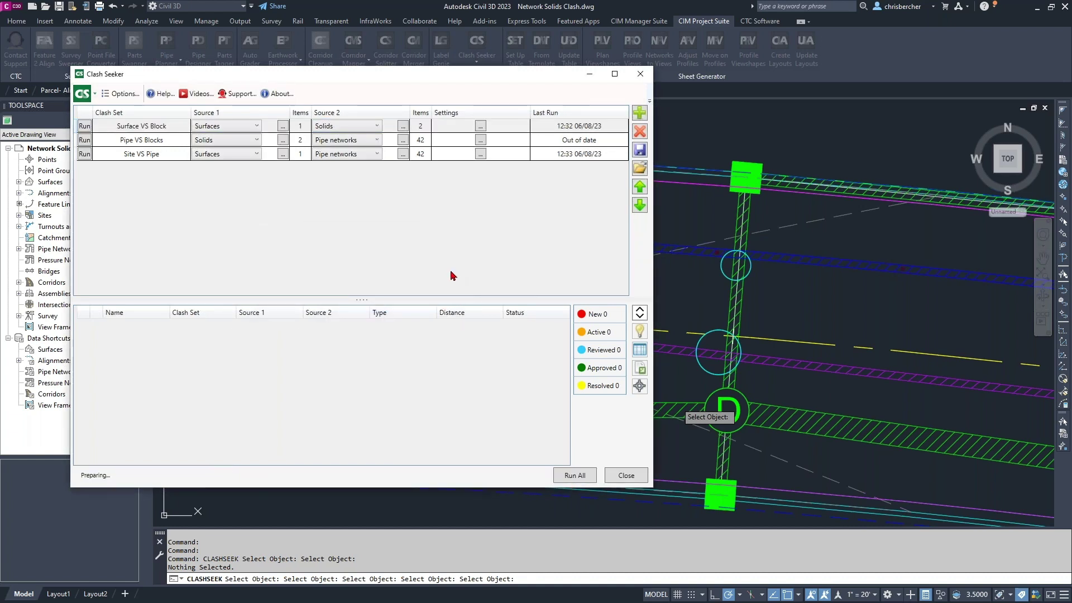
{"action": "left_click", "coordinate": [119, 142]}
{"action": "left_click", "coordinate": [85, 140]}
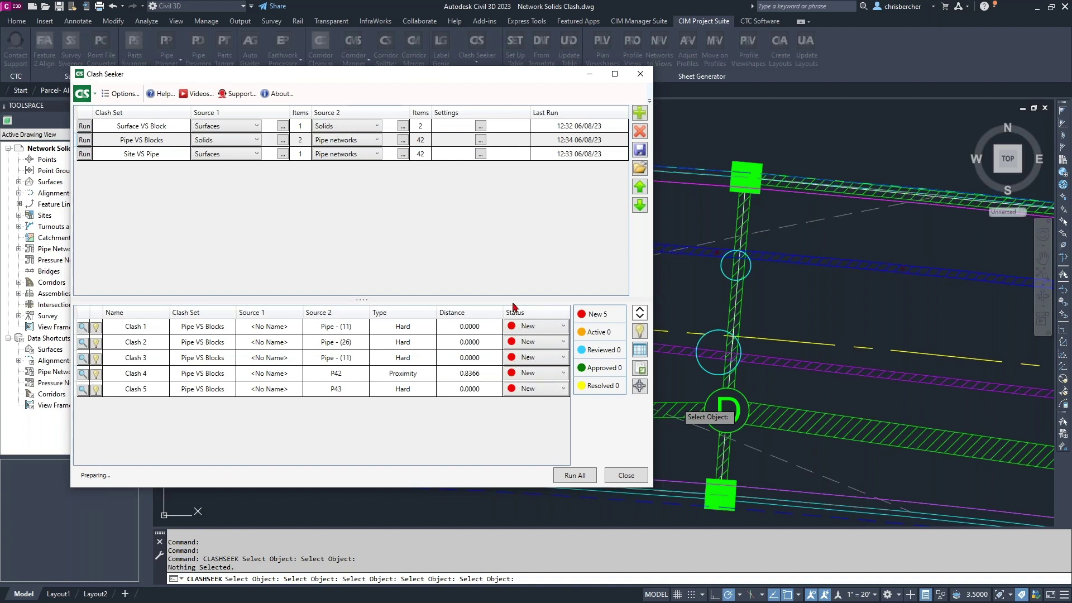
- Set the status of Clash 1 in the Pipe VS Blocks results to Reviewed and run that set again
{"action": "left_click", "coordinate": [528, 327]}
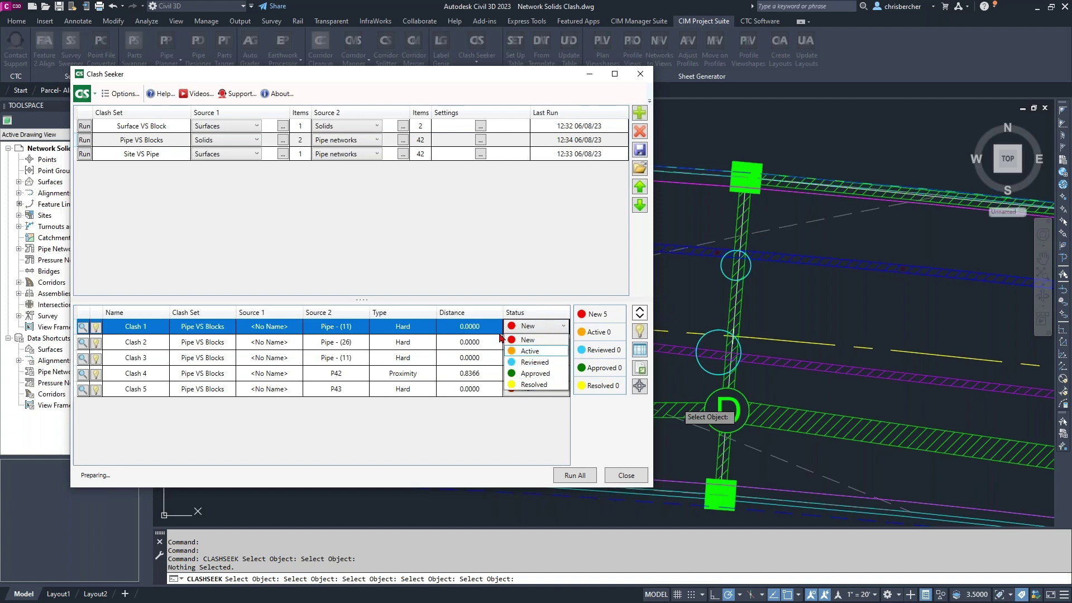
{"action": "left_click", "coordinate": [545, 352]}
{"action": "left_click", "coordinate": [551, 329]}
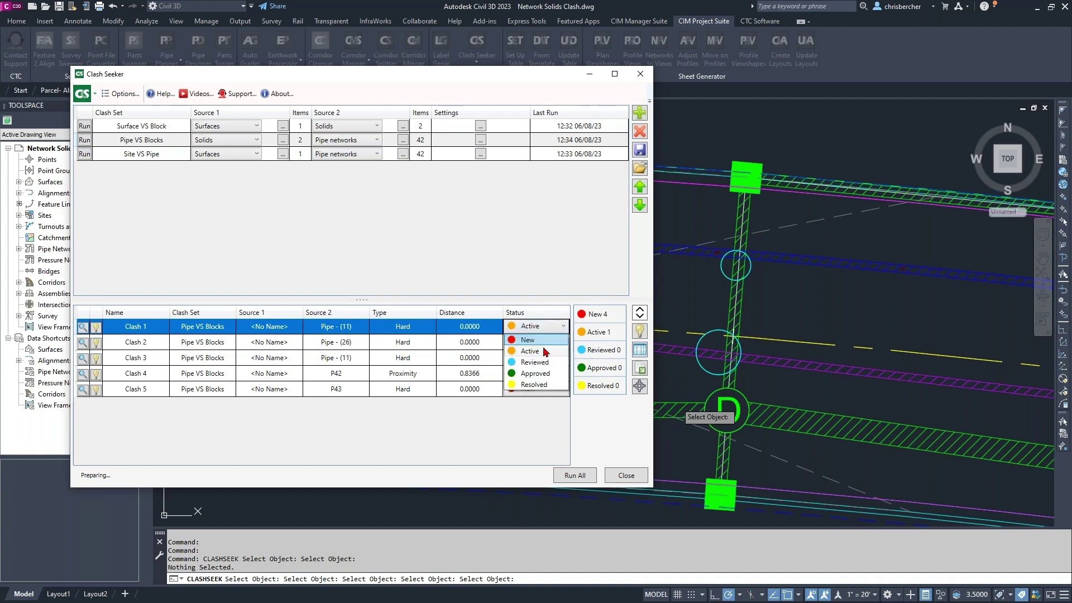
{"action": "left_click", "coordinate": [541, 362]}
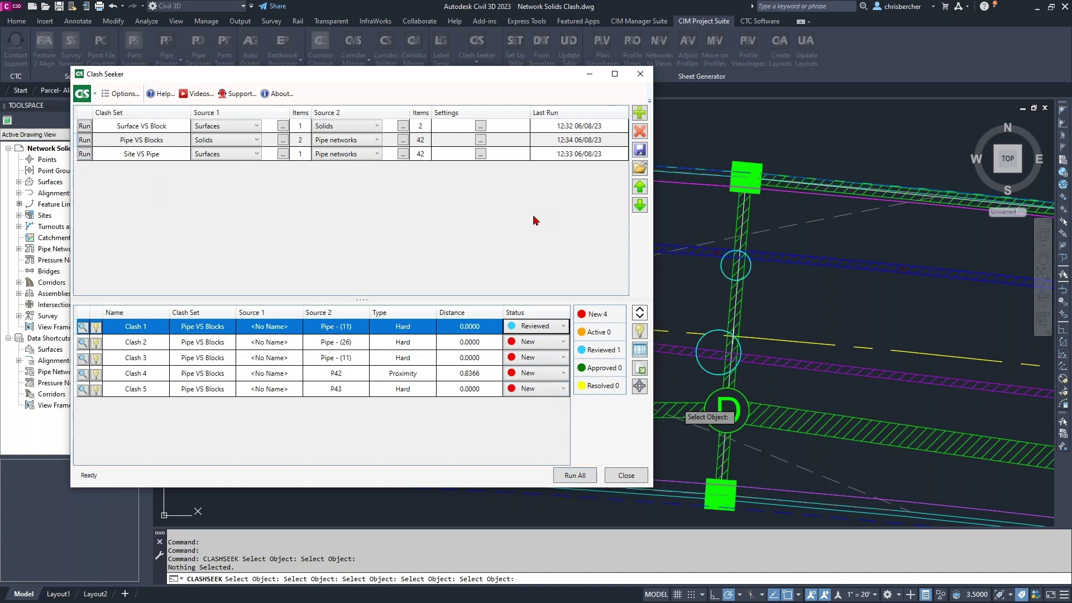
{"action": "left_click", "coordinate": [84, 140]}
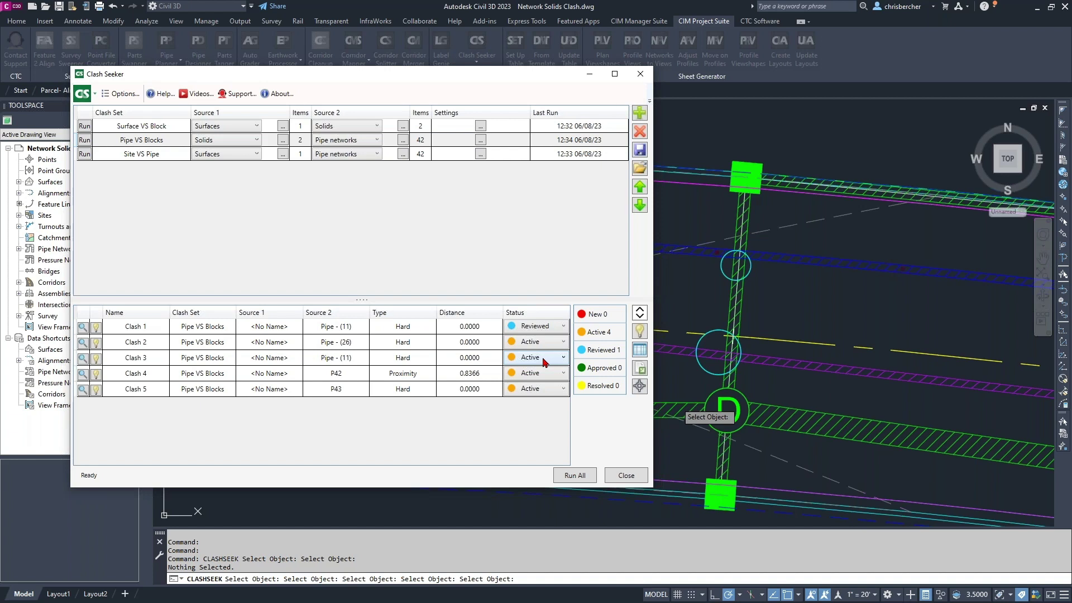
- Check the status options available for Clash 1 in the Pipe VS Blocks results, leaving its status as it is
{"action": "left_click", "coordinate": [551, 330]}
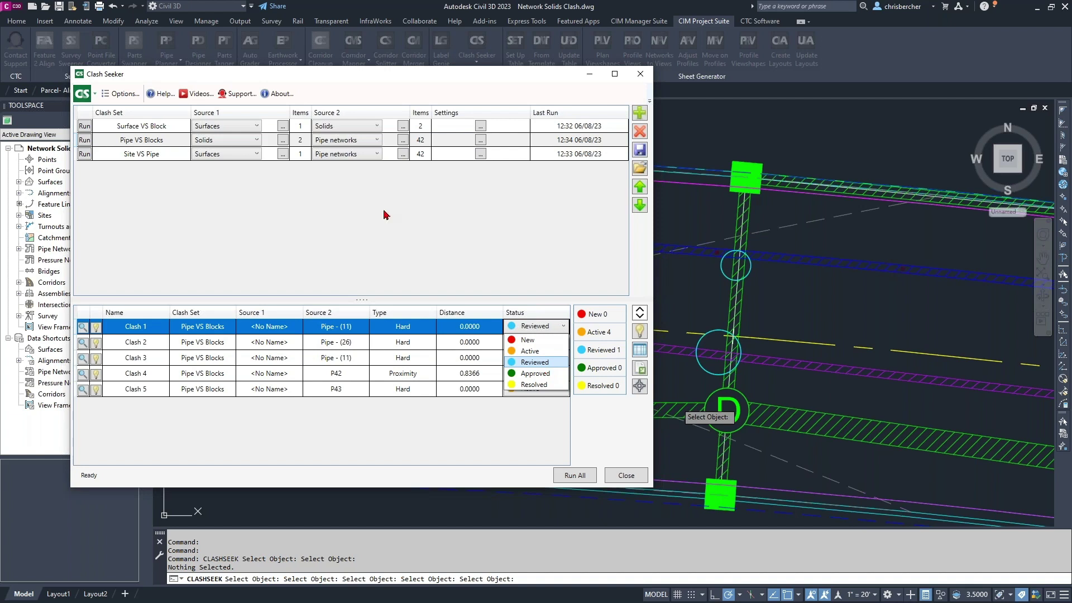
{"action": "left_click", "coordinate": [416, 258]}
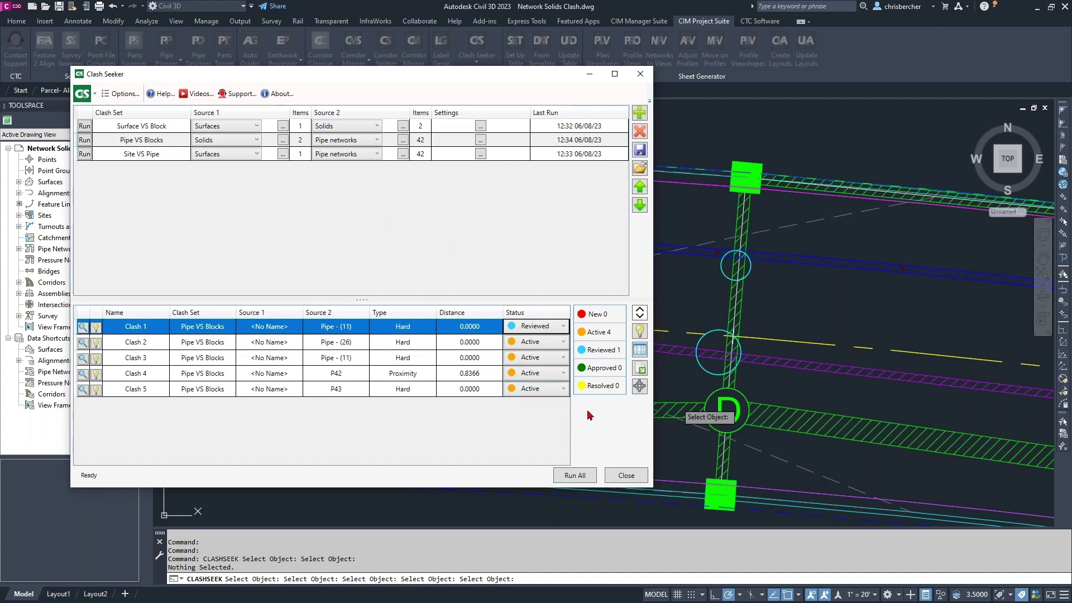
{"action": "left_click_drag", "start_coordinate": [465, 75], "coordinate": [495, 65]}
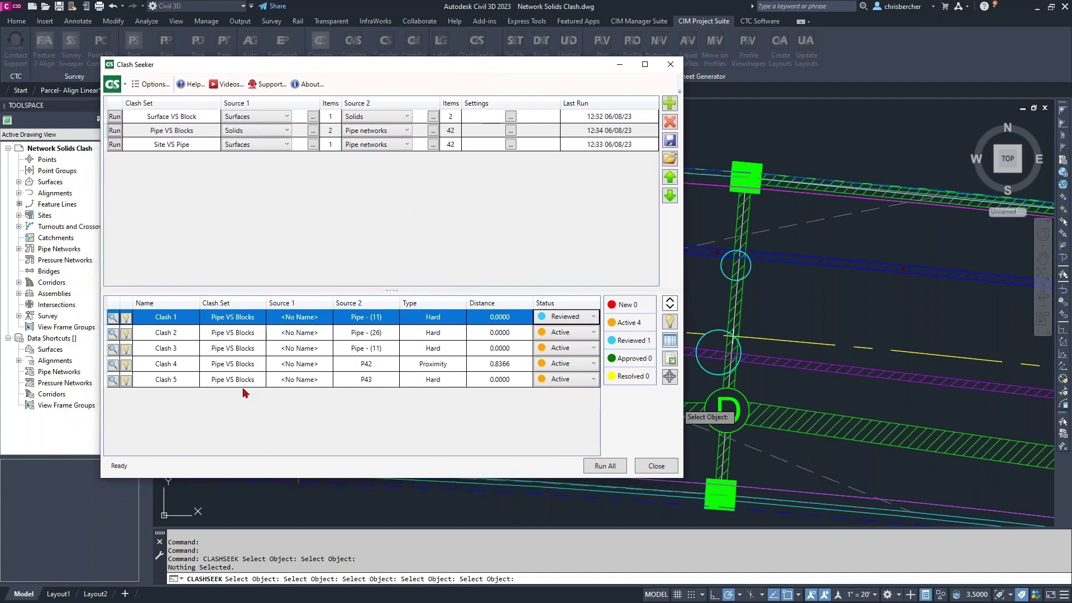
- Show the Site VS Pipe results and set the status of Clash 8 and Clash 11 to Approved
{"action": "left_click", "coordinate": [176, 144]}
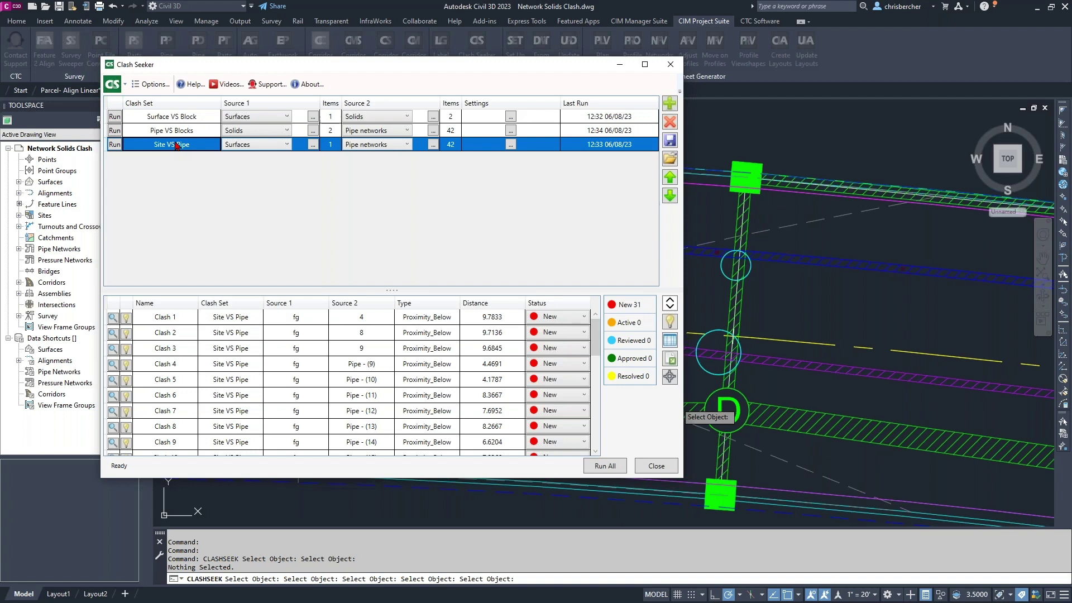
{"action": "scroll", "coordinate": [434, 429], "scroll_direction": "down", "scroll_amount": 1}
{"action": "left_click_drag", "start_coordinate": [424, 482], "coordinate": [426, 518]}
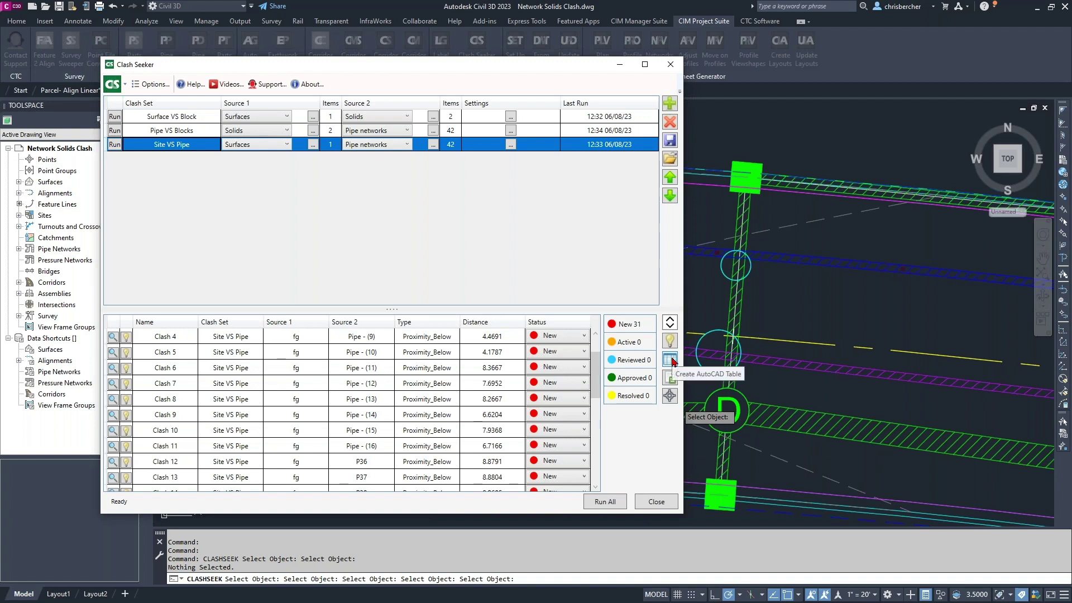
{"action": "left_click", "coordinate": [553, 398]}
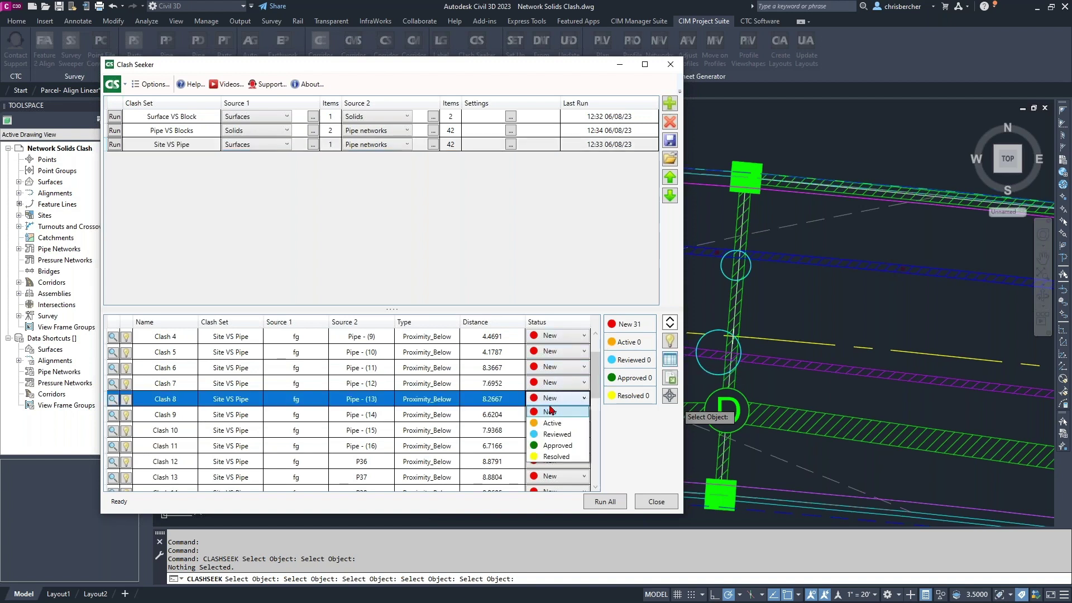
{"action": "left_click", "coordinate": [555, 445]}
{"action": "left_click", "coordinate": [551, 445]}
{"action": "left_click", "coordinate": [557, 493]}
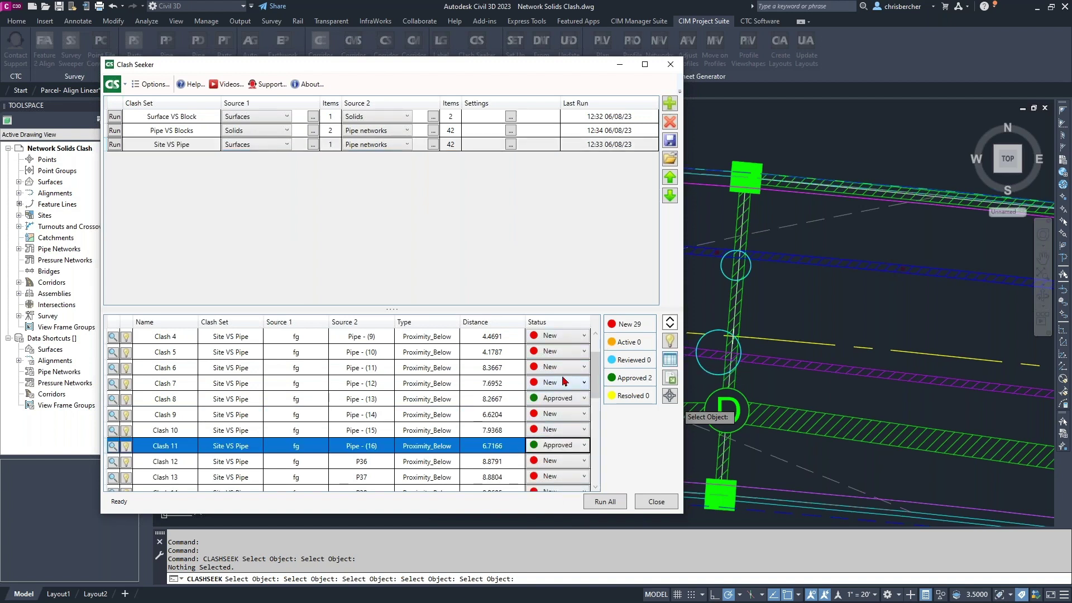
- Set the status of Clash 5, Clash 18 and Clash 15 in the Site VS Pipe results to Reviewed
{"action": "left_click", "coordinate": [556, 351]}
{"action": "left_click", "coordinate": [557, 387]}
{"action": "scroll", "coordinate": [557, 463], "scroll_direction": "down", "scroll_amount": 2}
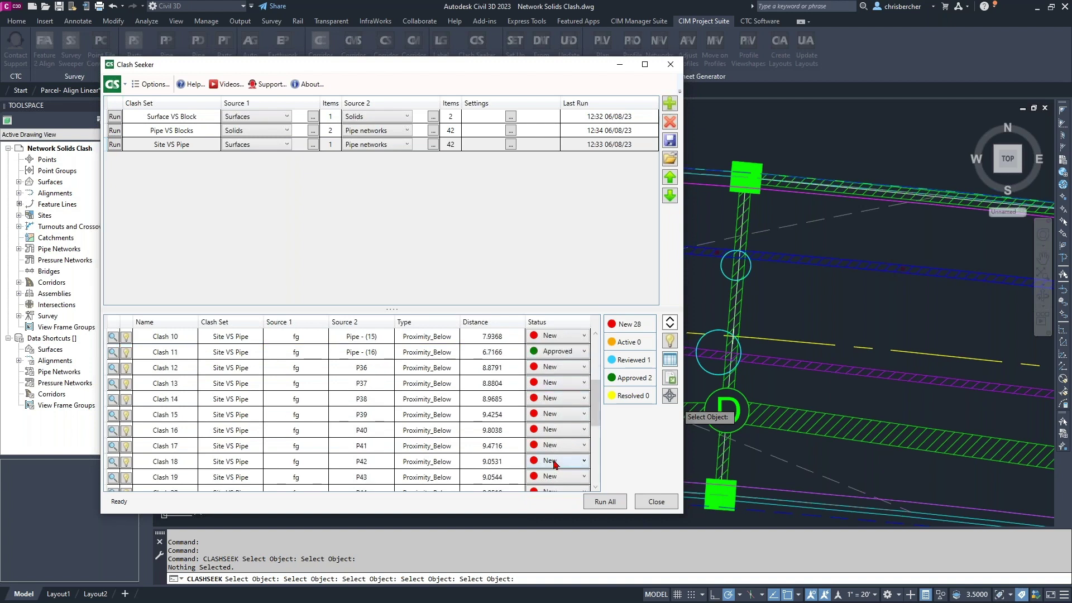
{"action": "left_click", "coordinate": [555, 461]}
{"action": "left_click", "coordinate": [552, 497]}
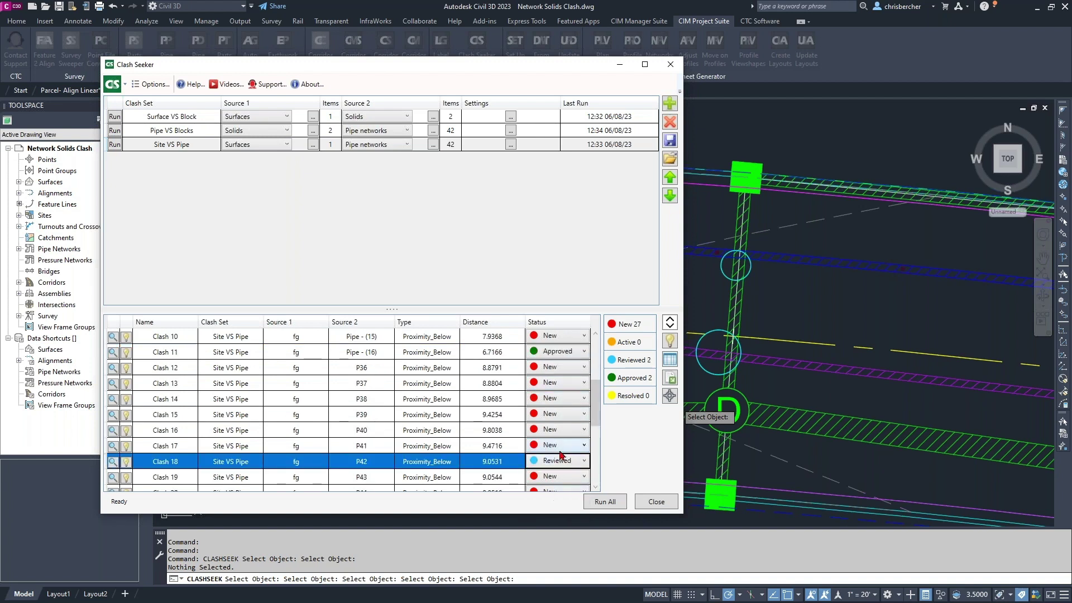
{"action": "left_click", "coordinate": [559, 414]}
{"action": "left_click", "coordinate": [566, 450]}
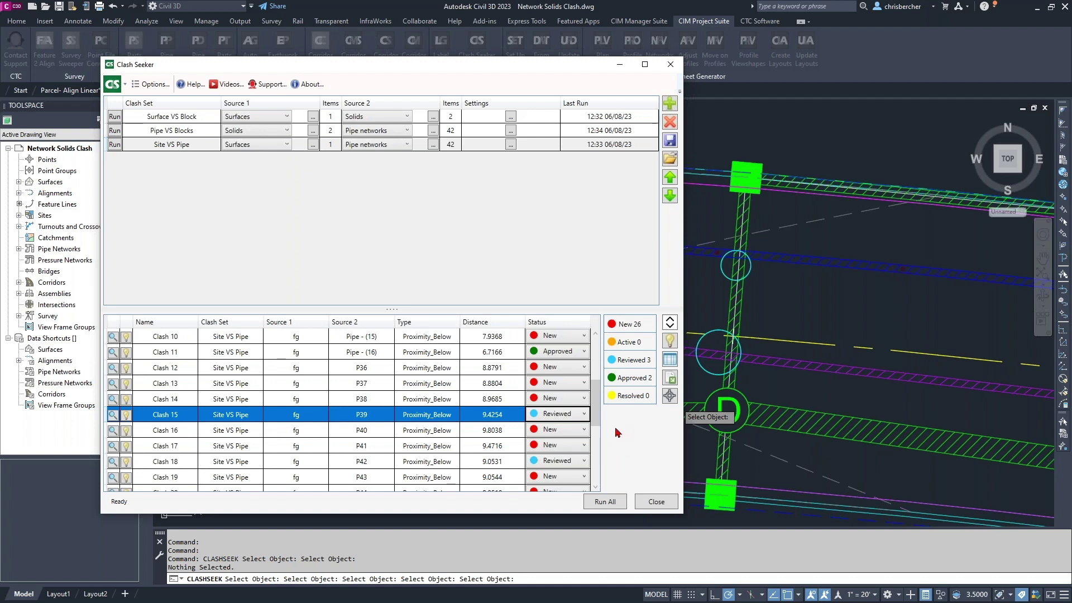
- Start creating an AutoCAD table of the Site VS Pipe clashes and review which columns it includes
{"action": "left_click", "coordinate": [669, 360]}
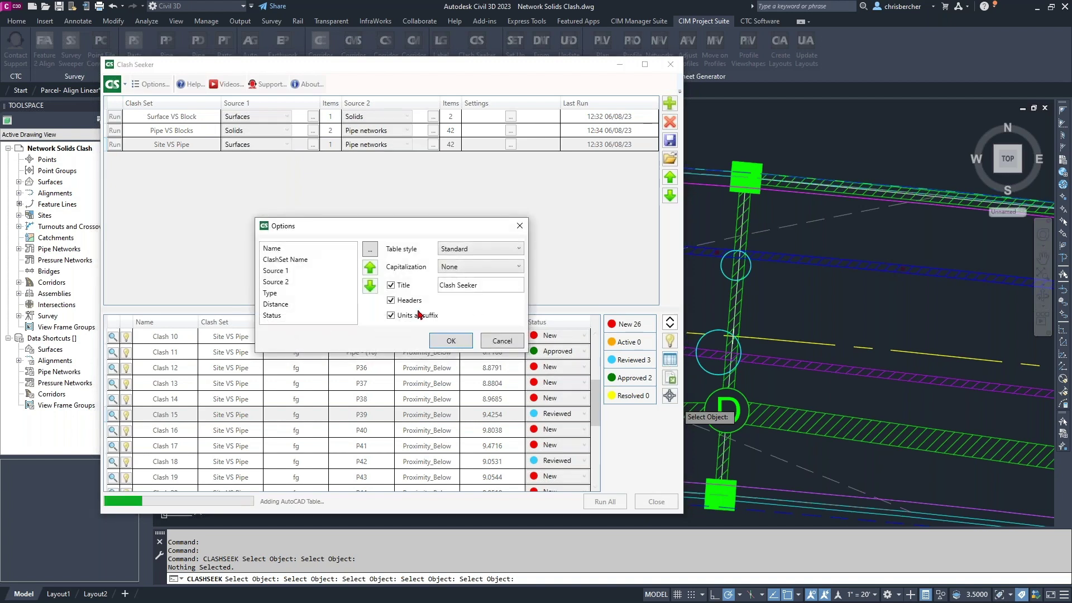
{"action": "left_click_drag", "start_coordinate": [335, 225], "coordinate": [459, 154]}
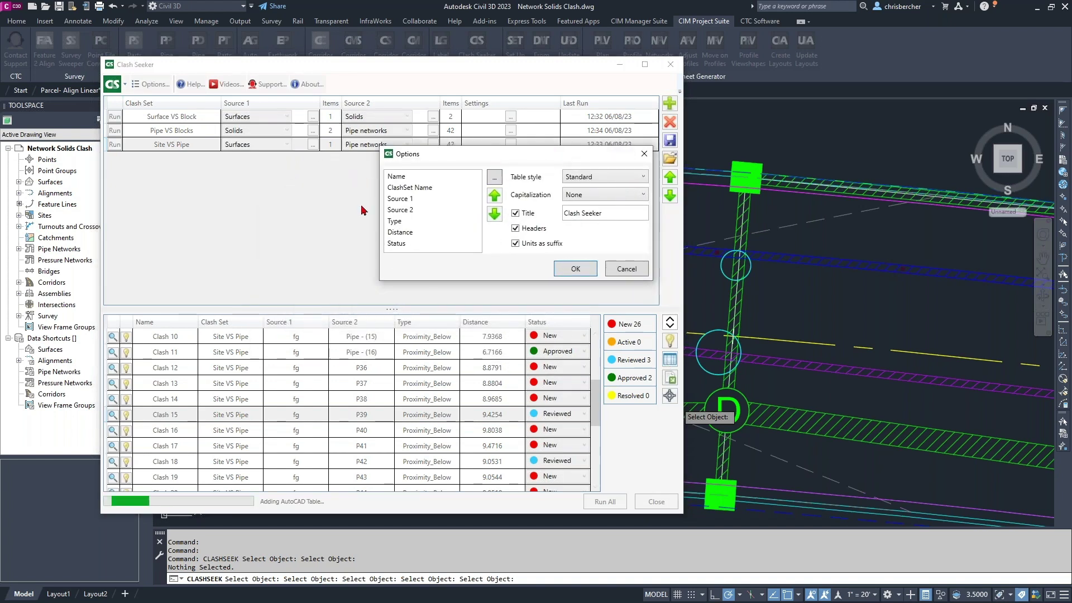
{"action": "left_click", "coordinate": [411, 244]}
{"action": "key", "text": "Up"}
{"action": "key", "text": "Up"}
{"action": "key", "text": "Up"}
{"action": "key", "text": "Up"}
{"action": "key", "text": "Up"}
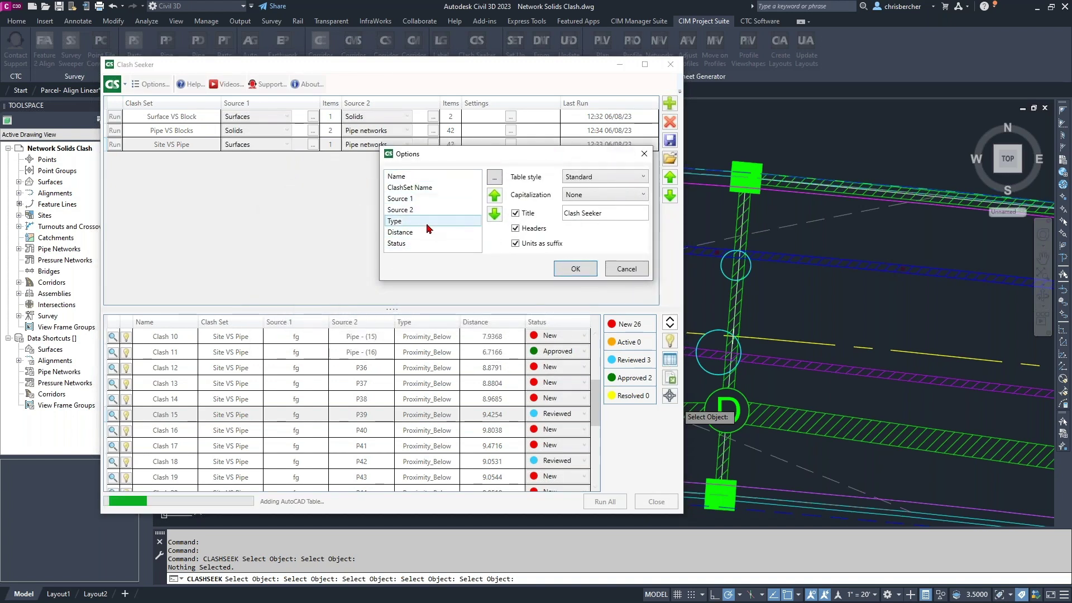
{"action": "left_click", "coordinate": [395, 235]}
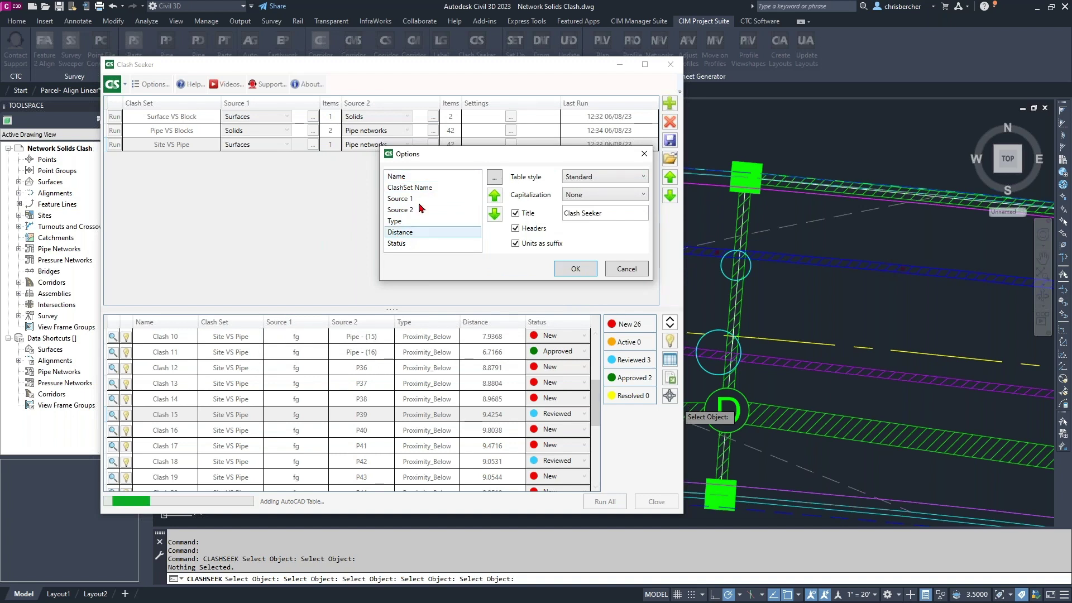
{"action": "key", "text": "Up"}
{"action": "key", "text": "Up"}
{"action": "key", "text": "Up"}
{"action": "left_click", "coordinate": [397, 187]}
{"action": "left_click", "coordinate": [402, 211]}
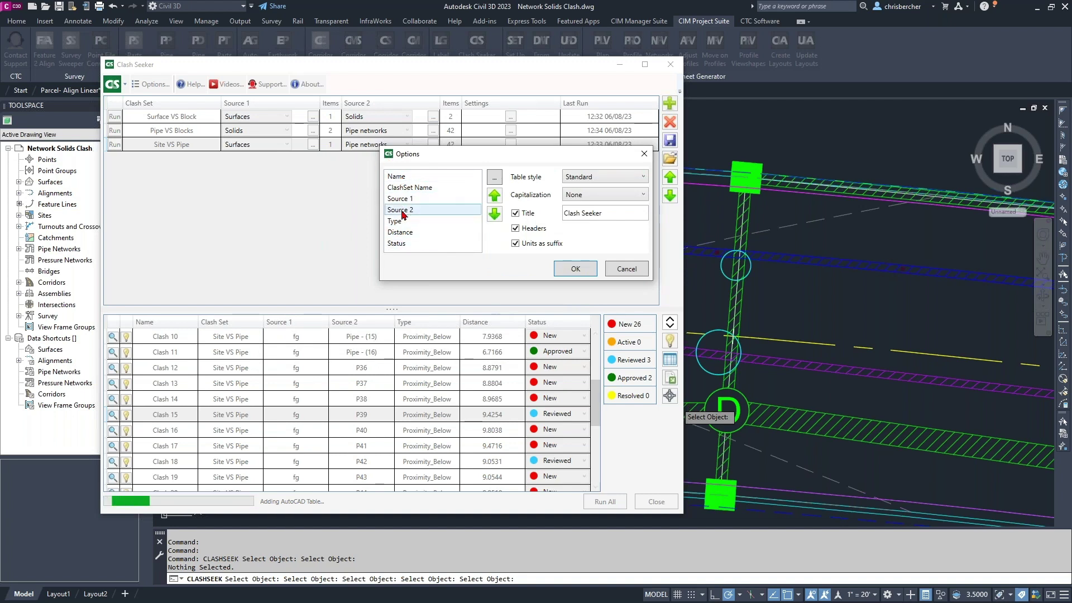
- Keep the Standard table style and set the table's capitalization to UPPERCASE
{"action": "left_click", "coordinate": [606, 177]}
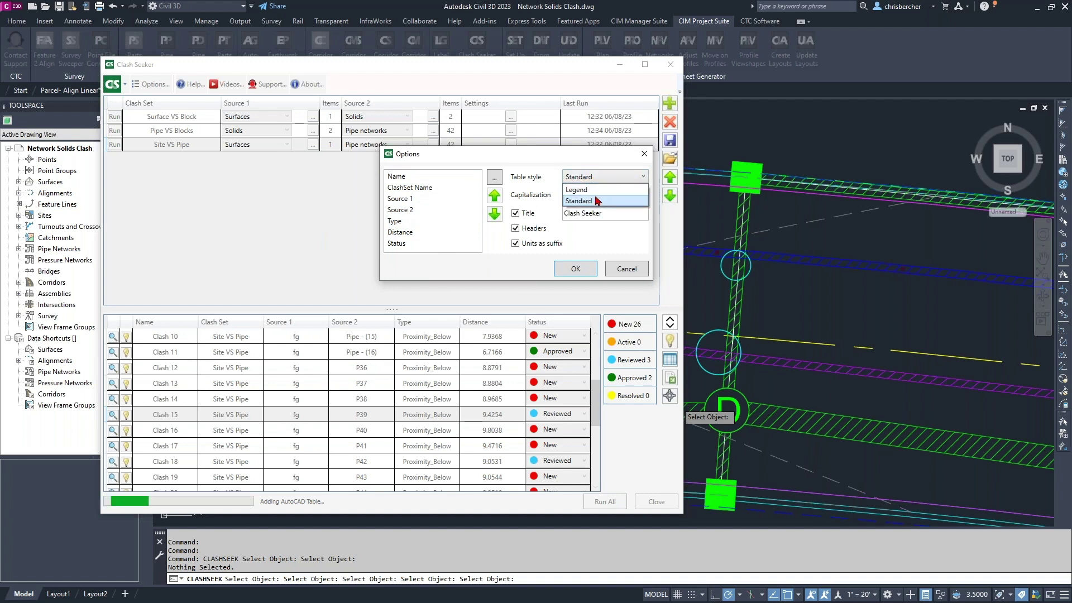
{"action": "left_click", "coordinate": [598, 200]}
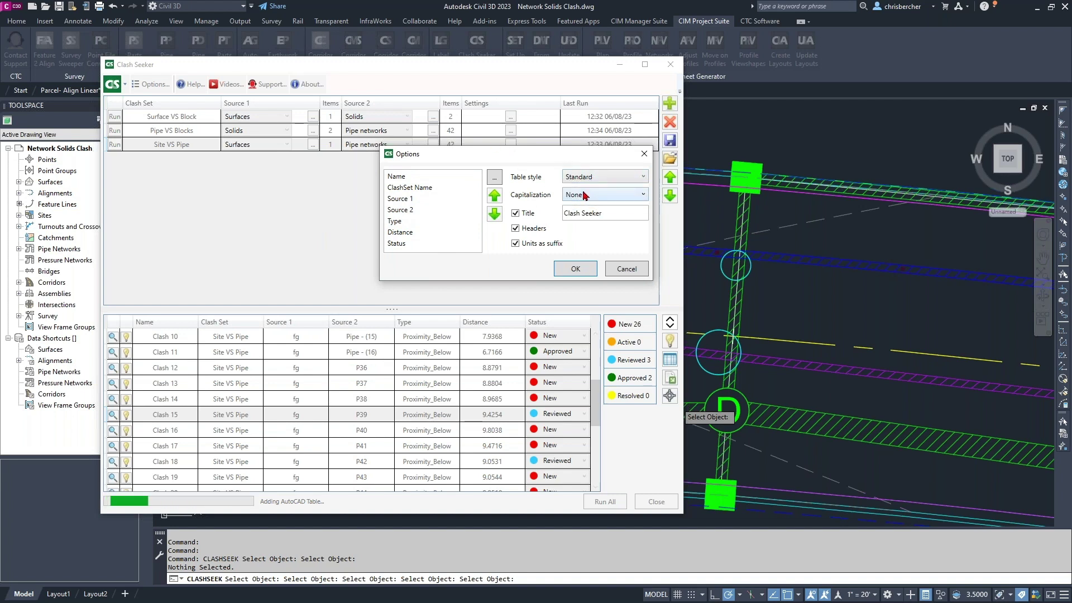
{"action": "left_click", "coordinate": [606, 194]}
{"action": "left_click", "coordinate": [598, 240]}
{"action": "left_click", "coordinate": [606, 195]}
{"action": "left_click", "coordinate": [596, 219]}
- Replace the table title with "Pipe VS Site Clashes"
{"action": "left_click", "coordinate": [577, 214]}
{"action": "left_click_drag", "start_coordinate": [609, 213], "coordinate": [563, 213]}
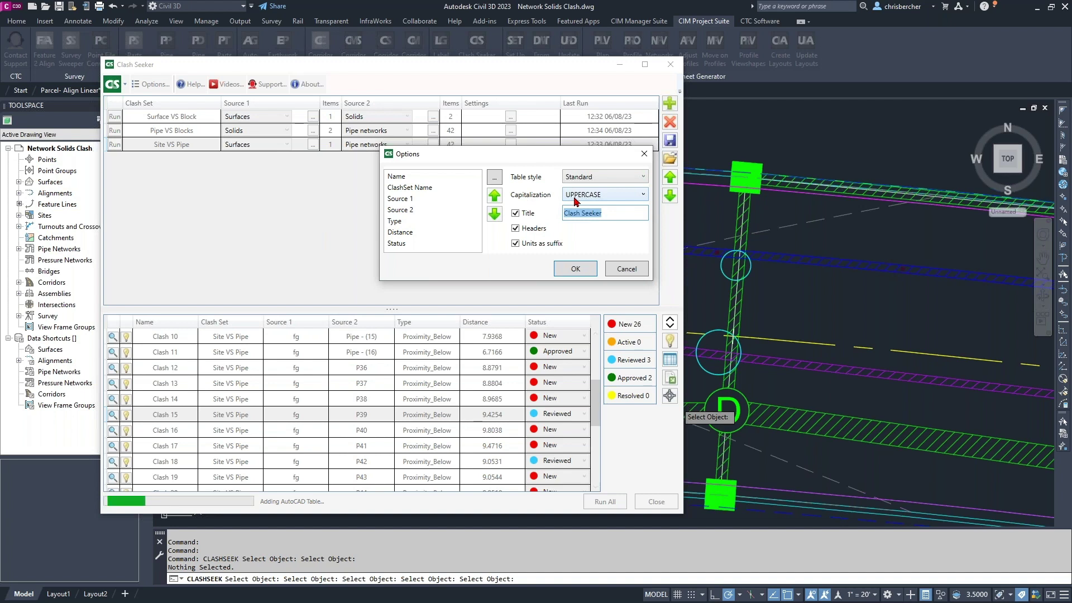
{"action": "type", "text": "Pipe"}
{"action": "type", "text": " VS Sltye"}
{"action": "key", "text": "BackSpace"}
{"action": "key", "text": "BackSpace"}
{"action": "key", "text": "BackSpace"}
{"action": "key", "text": "BackSpace"}
{"action": "type", "text": "ite Clashes"}
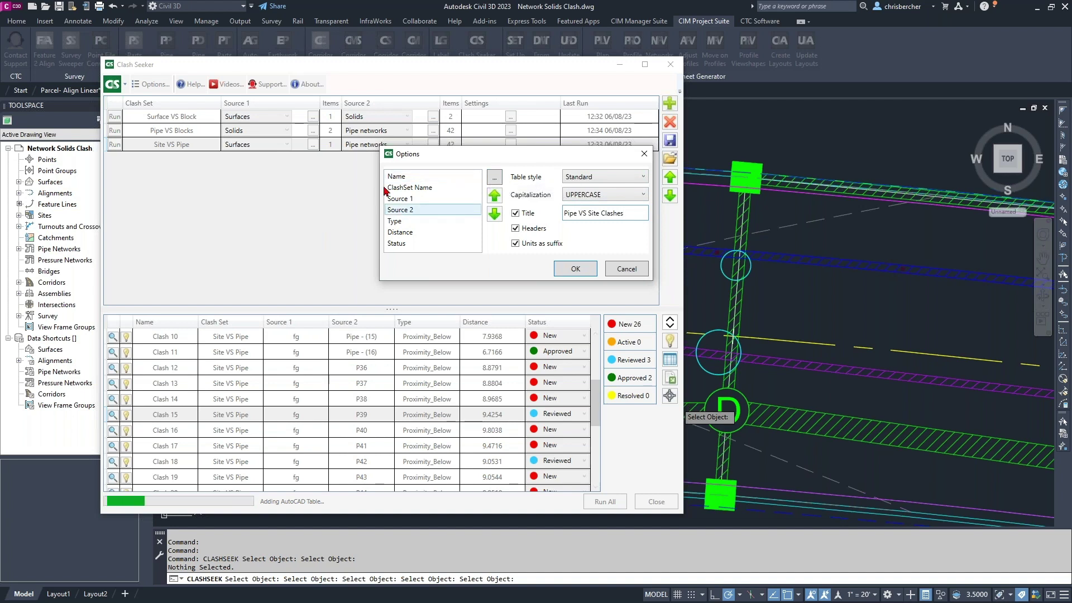
- Remove the ClashSet Name column from the table, keeping the source, type, distance and status columns
{"action": "left_click", "coordinate": [495, 177]}
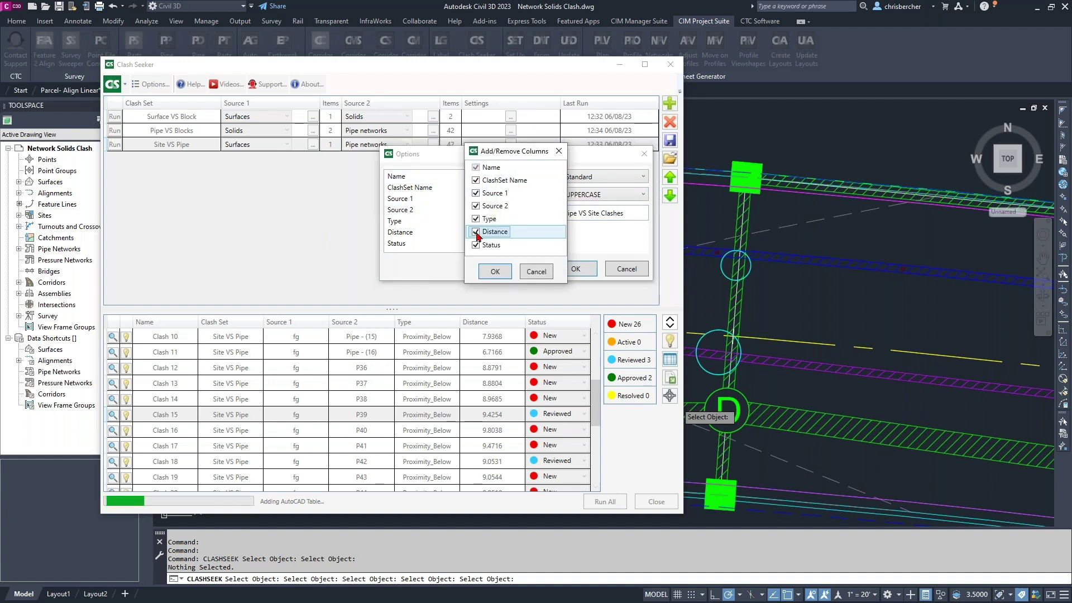
{"action": "mouse_move", "coordinate": [518, 152]}
{"action": "left_mouse_down"}
{"action": "mouse_move", "coordinate": [522, 192]}
{"action": "mouse_move", "coordinate": [523, 161]}
{"action": "left_mouse_up"}
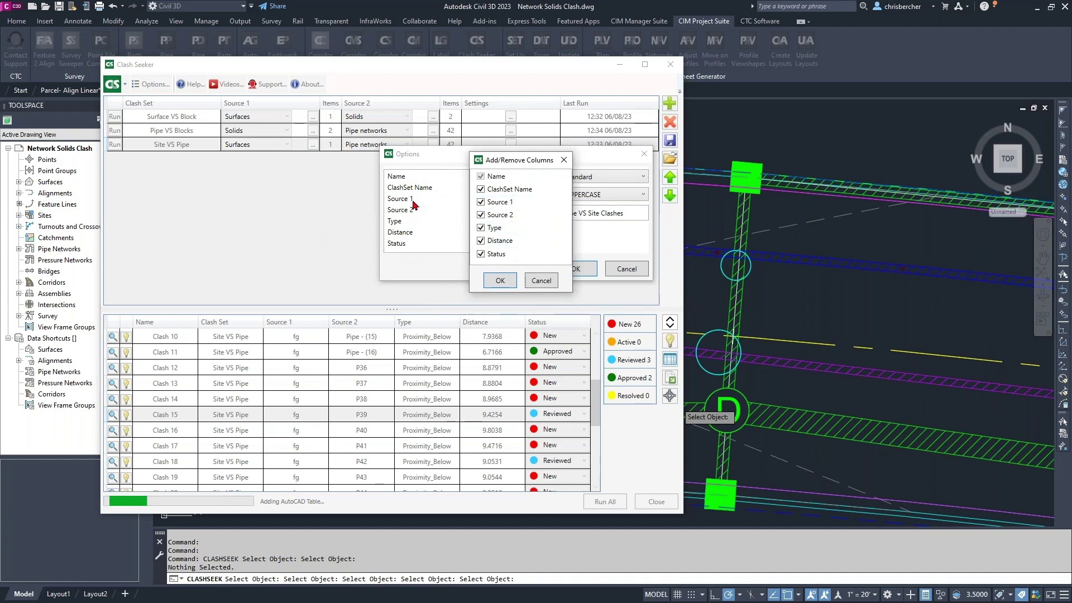
{"action": "left_click", "coordinate": [481, 228]}
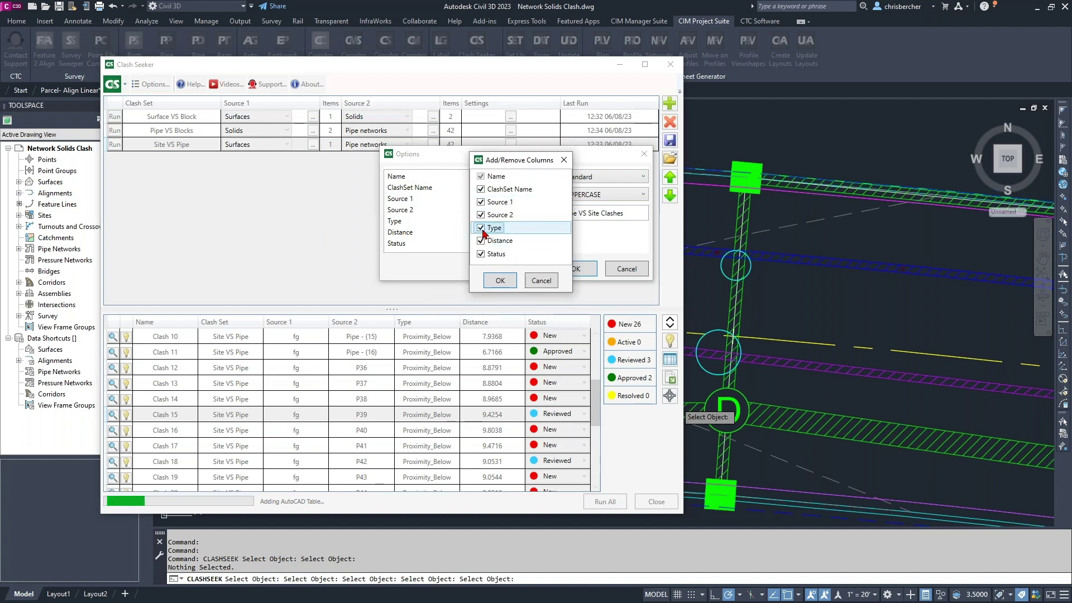
{"action": "left_click", "coordinate": [483, 252]}
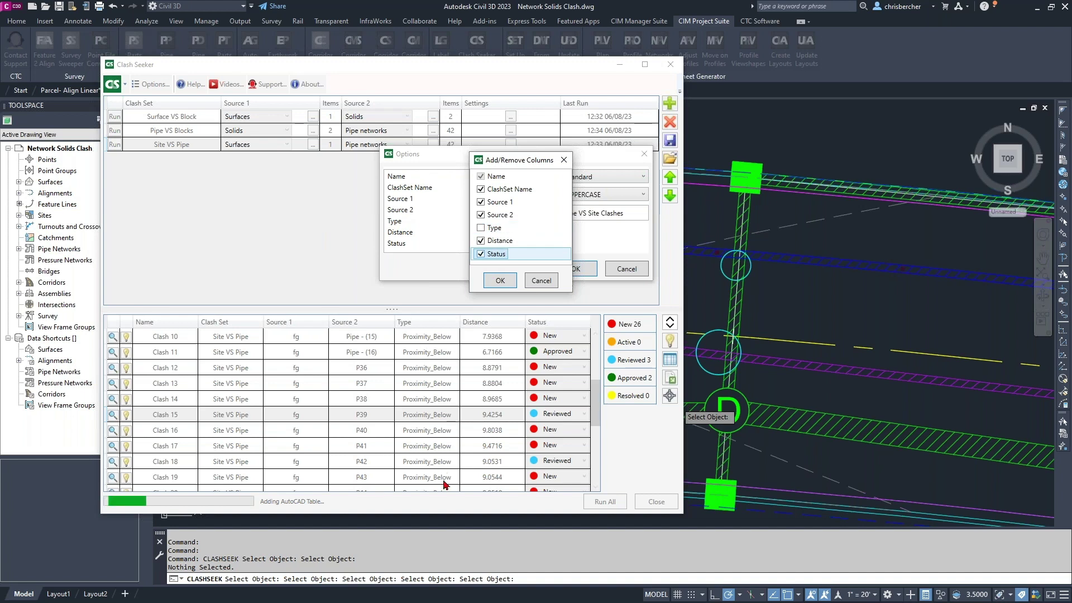
{"action": "left_click", "coordinate": [481, 228]}
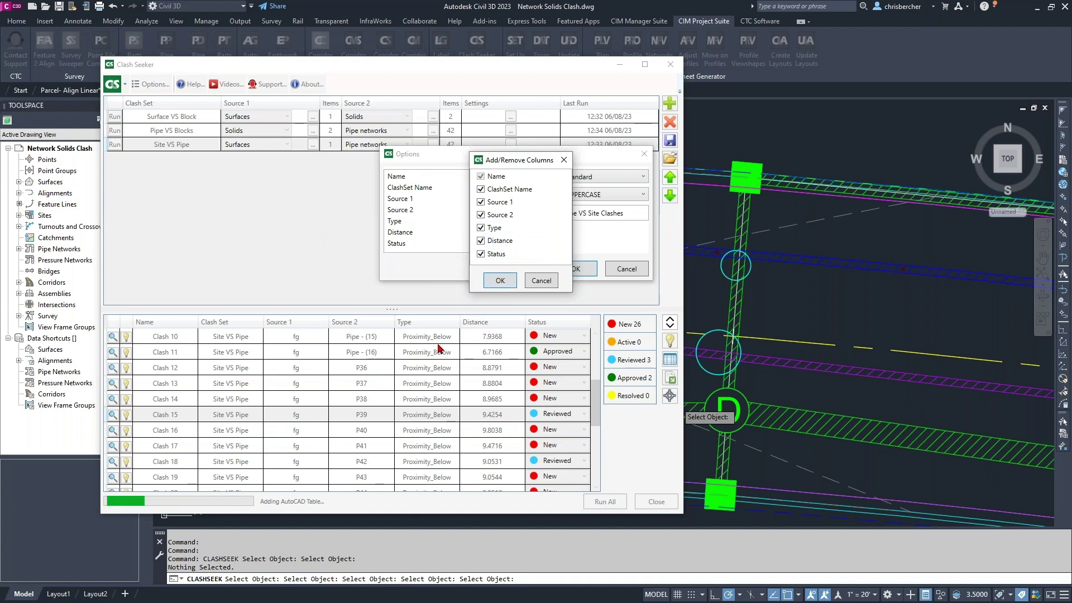
{"action": "left_click", "coordinate": [491, 187]}
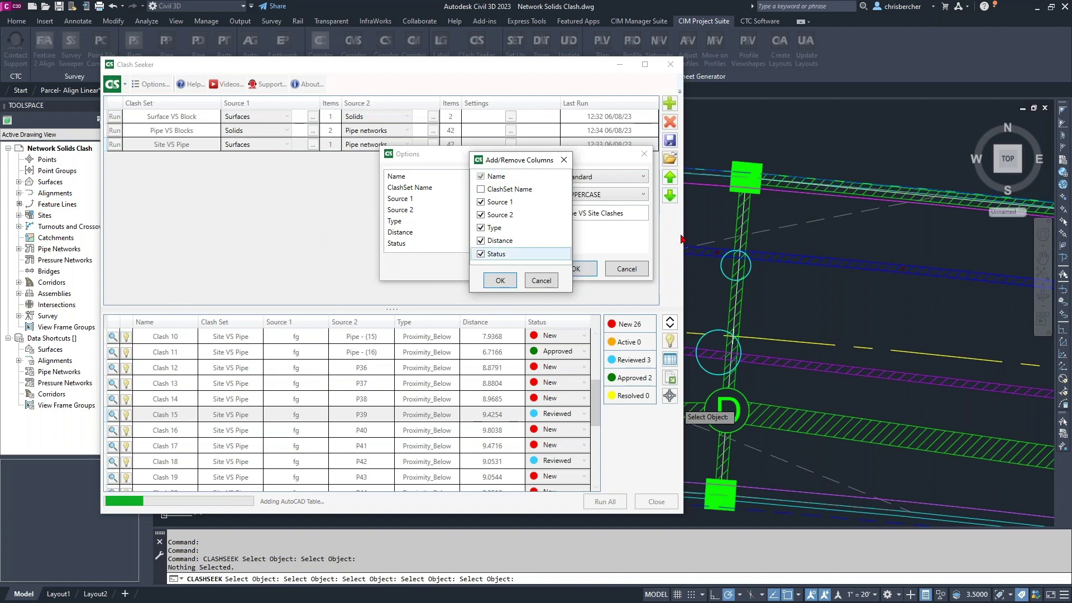
{"action": "left_click", "coordinate": [500, 283]}
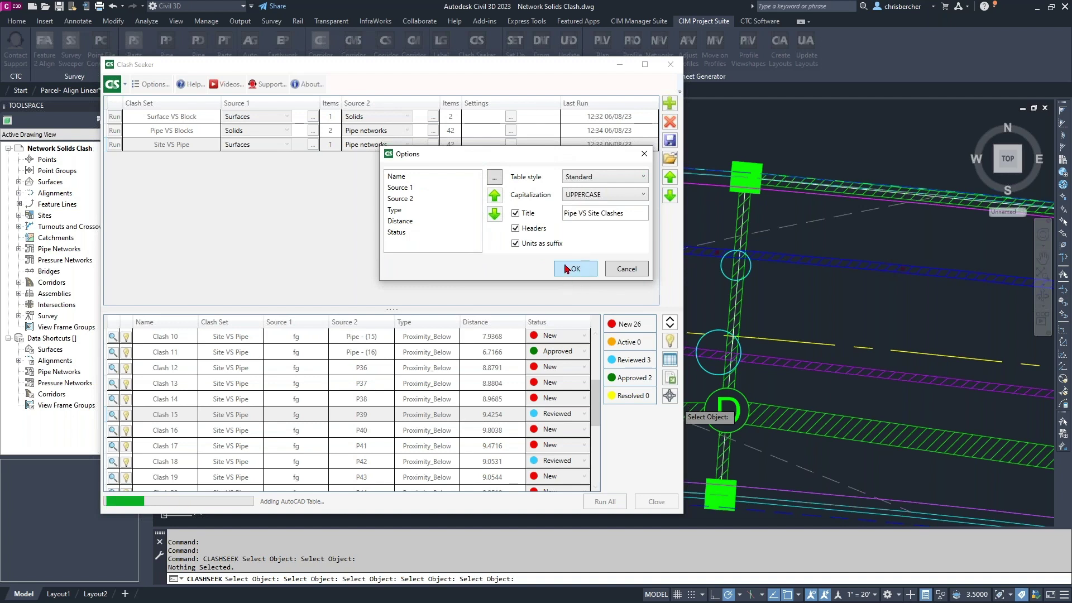
- Accept the table options and insert the clash table in the empty area of the drawing above the road
{"action": "left_click", "coordinate": [575, 268]}
{"action": "scroll", "coordinate": [868, 281], "scroll_direction": "down", "scroll_amount": 5}
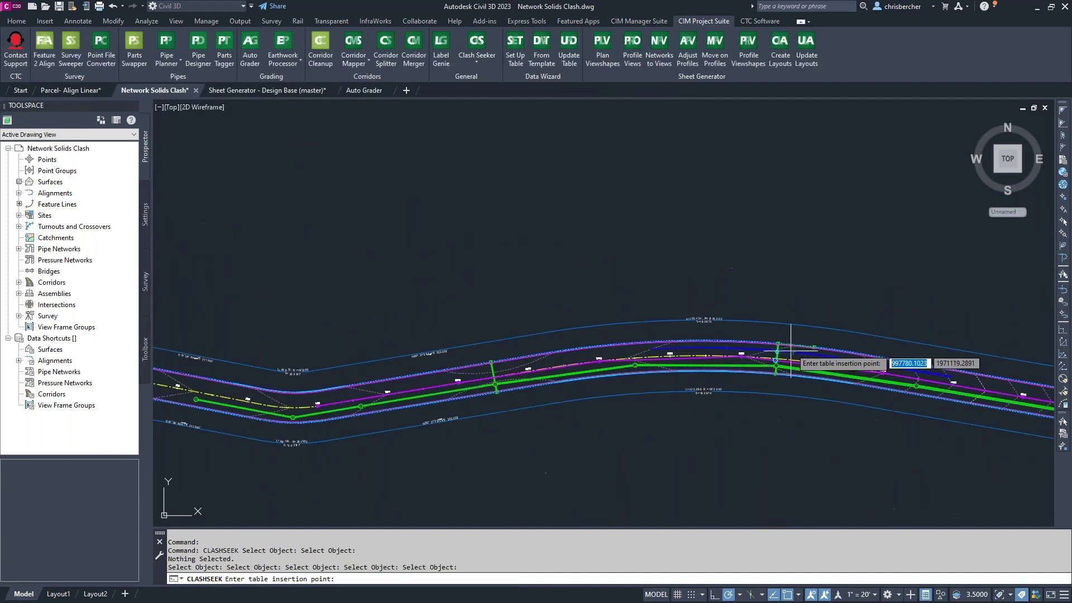
{"action": "scroll", "coordinate": [778, 311], "scroll_direction": "up", "scroll_amount": 3}
{"action": "left_click", "coordinate": [765, 221]}
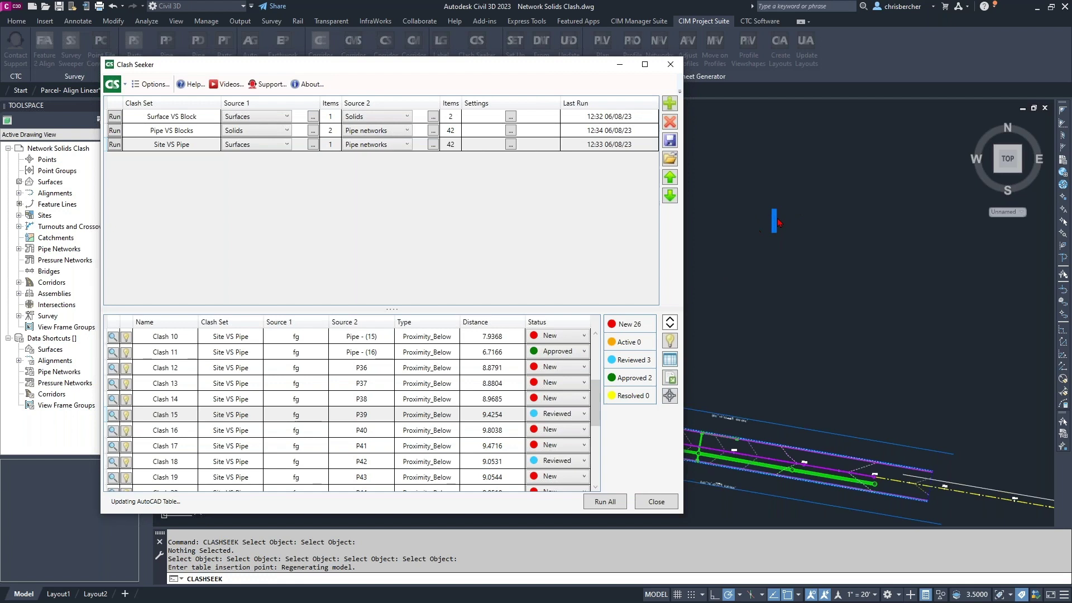
- Export the Site VS Pipe clashes with the same table options to a spreadsheet named Clash Seeker Table.xlsx
{"action": "left_click", "coordinate": [670, 379]}
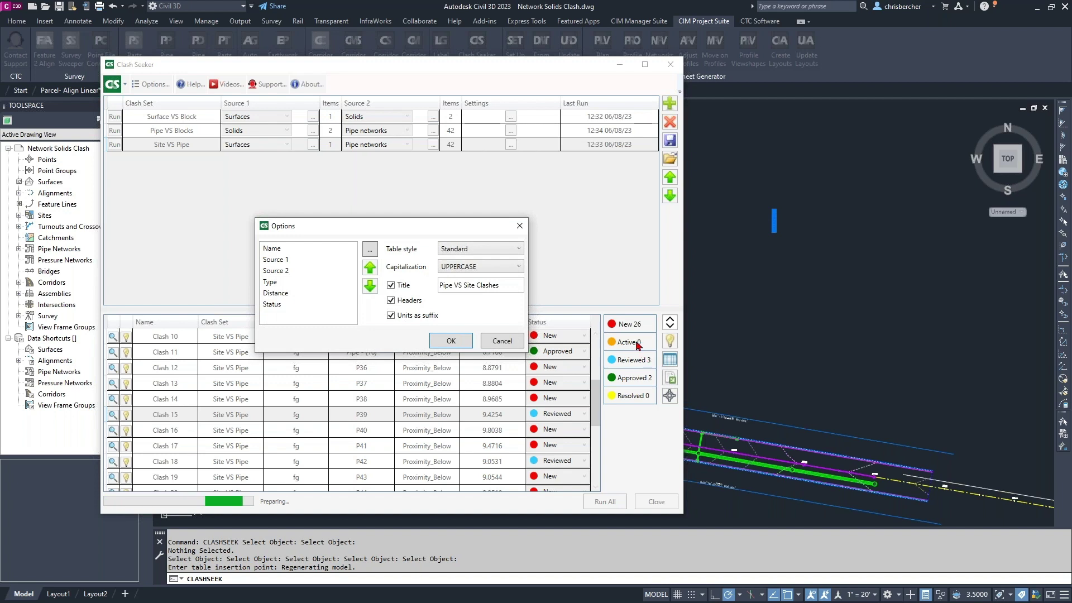
{"action": "left_click", "coordinate": [449, 341]}
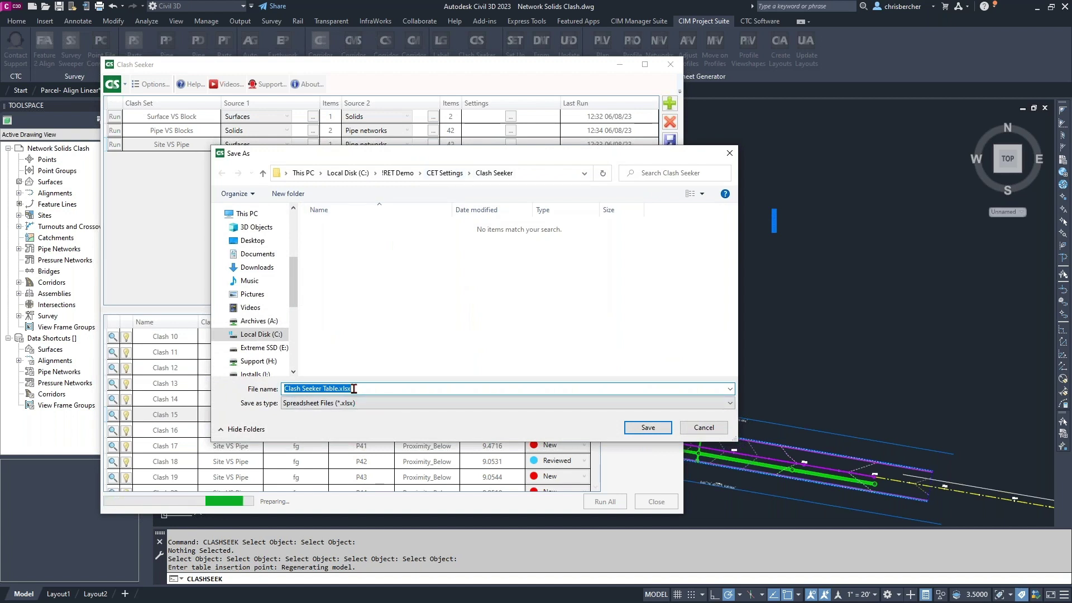
{"action": "left_click", "coordinate": [452, 387]}
{"action": "left_click", "coordinate": [647, 428]}
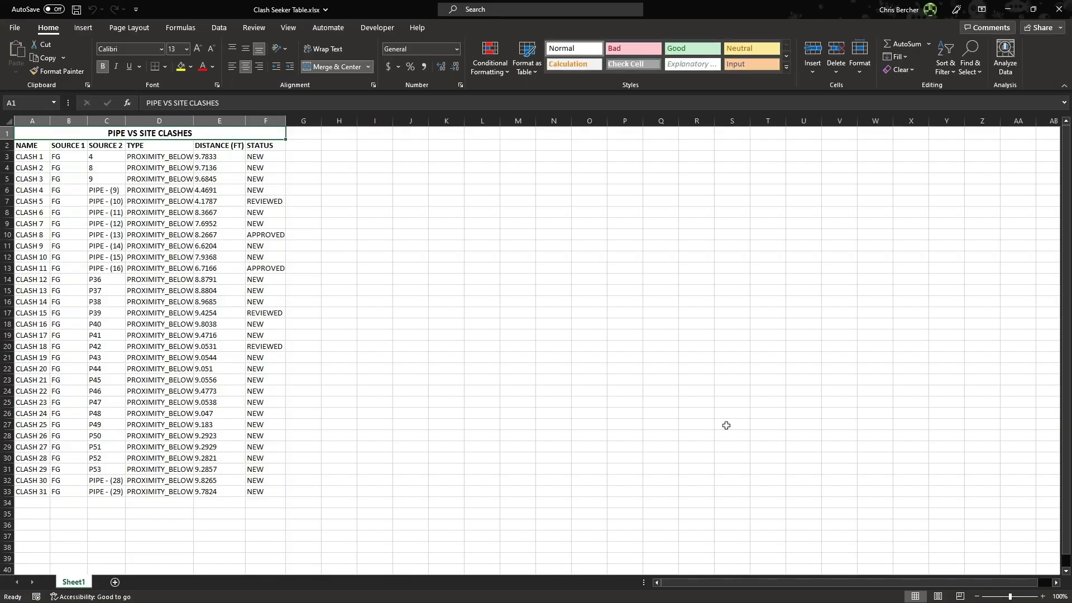
- Fit all column widths of the exported spreadsheet to their contents in Excel
{"action": "left_click", "coordinate": [9, 124]}
{"action": "double_click", "coordinate": [126, 121]}
{"action": "left_click_drag", "start_coordinate": [240, 342], "coordinate": [240, 335]}
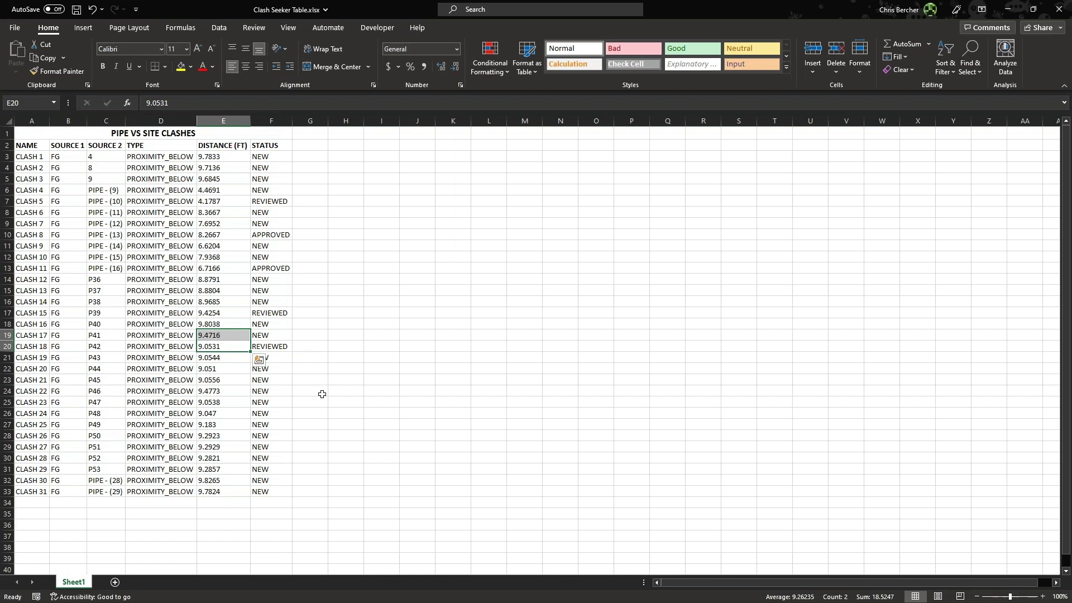
- Look over the exported clash rows and title, and shrink the spreadsheet window to reveal the drawing behind it
{"action": "left_click", "coordinate": [284, 428]}
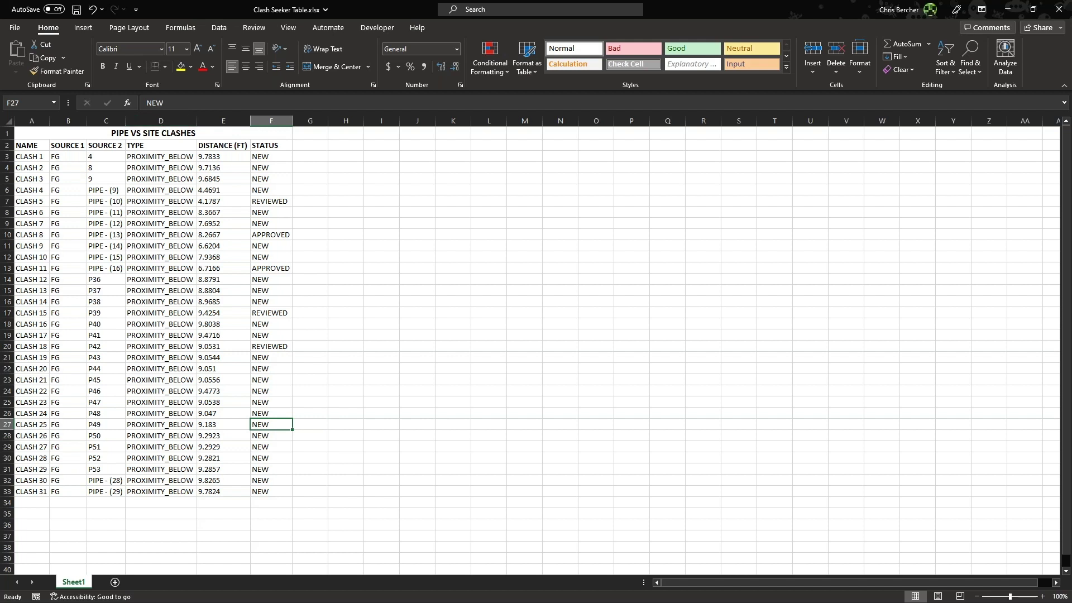
{"action": "left_click", "coordinate": [156, 132]}
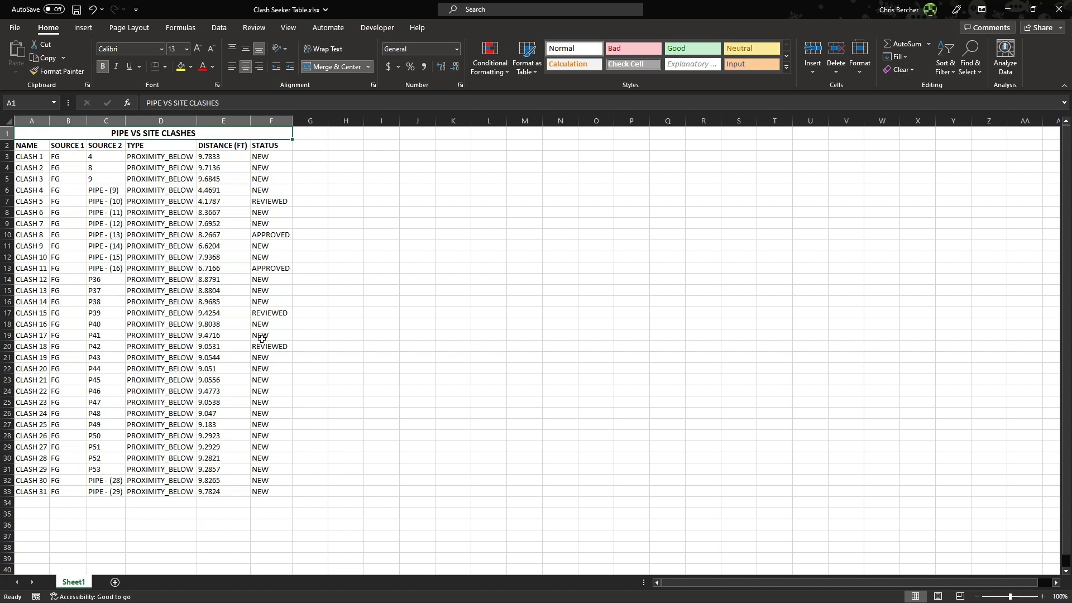
{"action": "left_click_drag", "start_coordinate": [860, 9], "coordinate": [887, 19]}
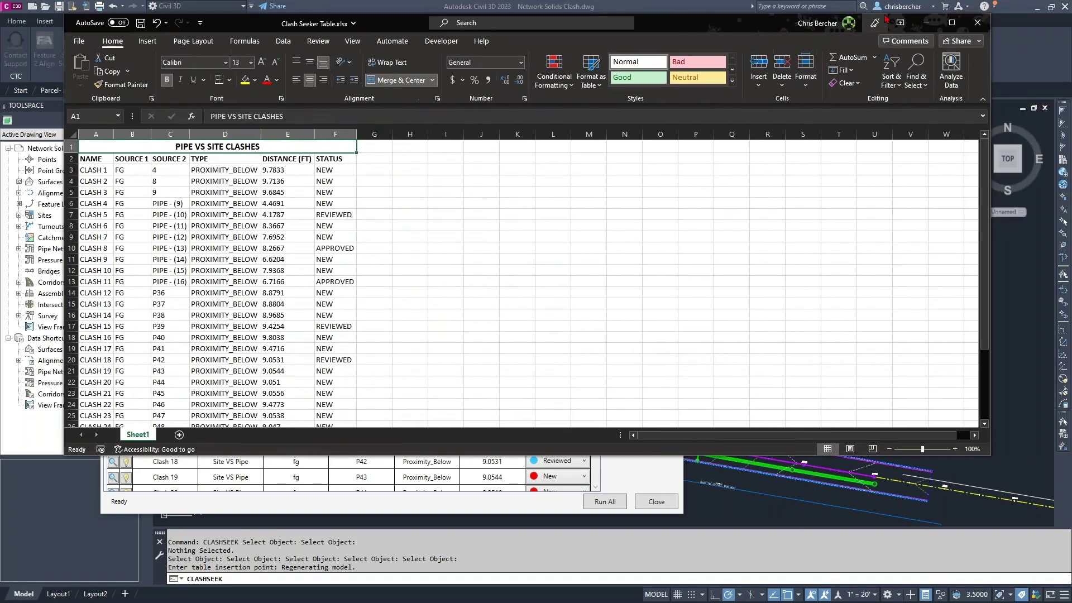
- Minimize the exported spreadsheet and close Clash Seeker to get back to the drawing
{"action": "left_click", "coordinate": [926, 23]}
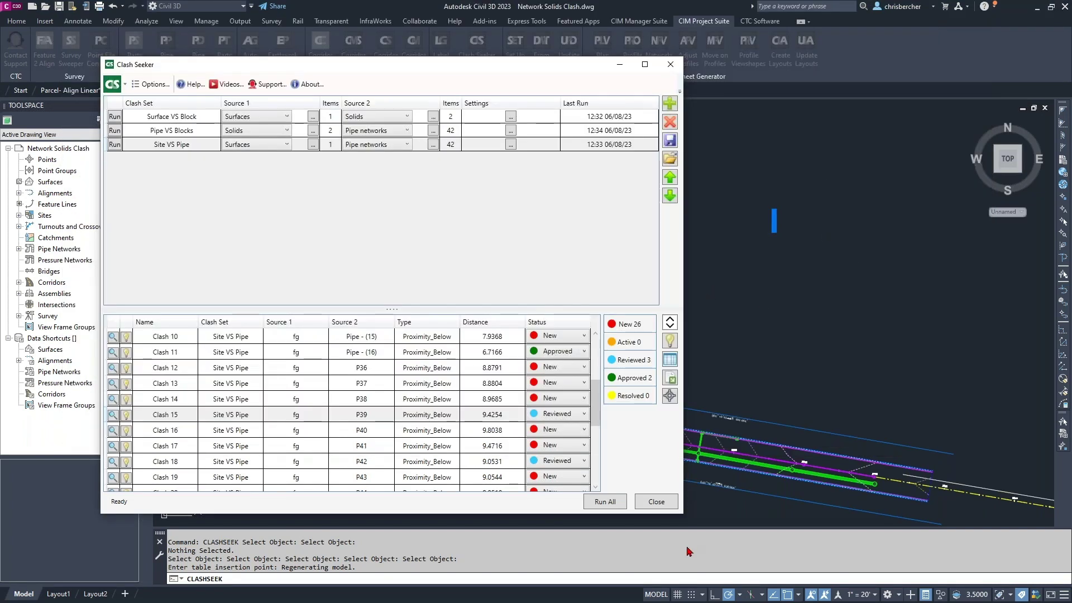
{"action": "left_click", "coordinate": [648, 502]}
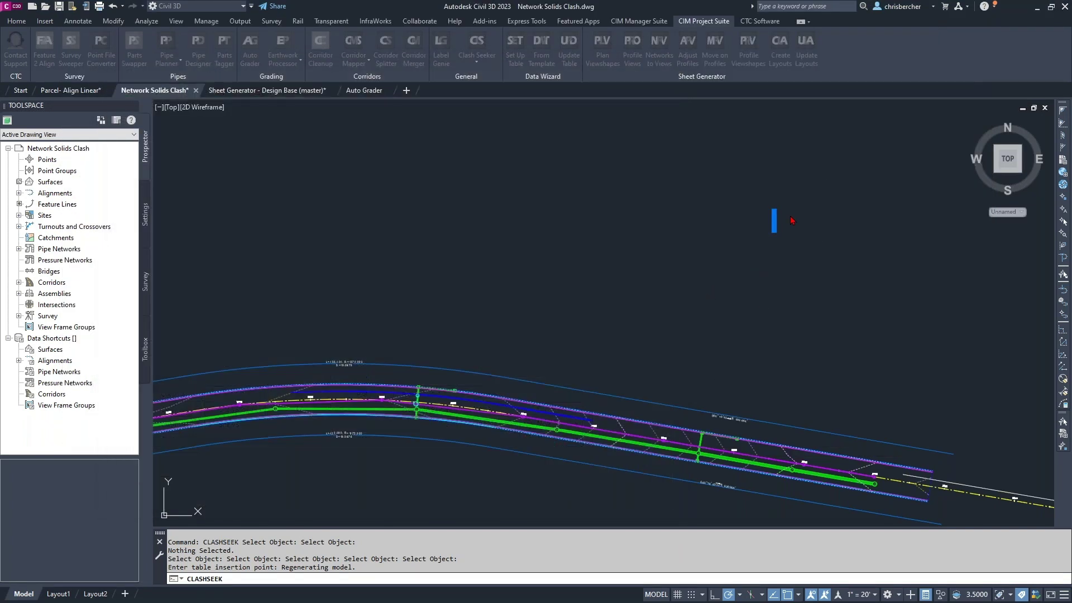
{"action": "left_click", "coordinate": [795, 215]}
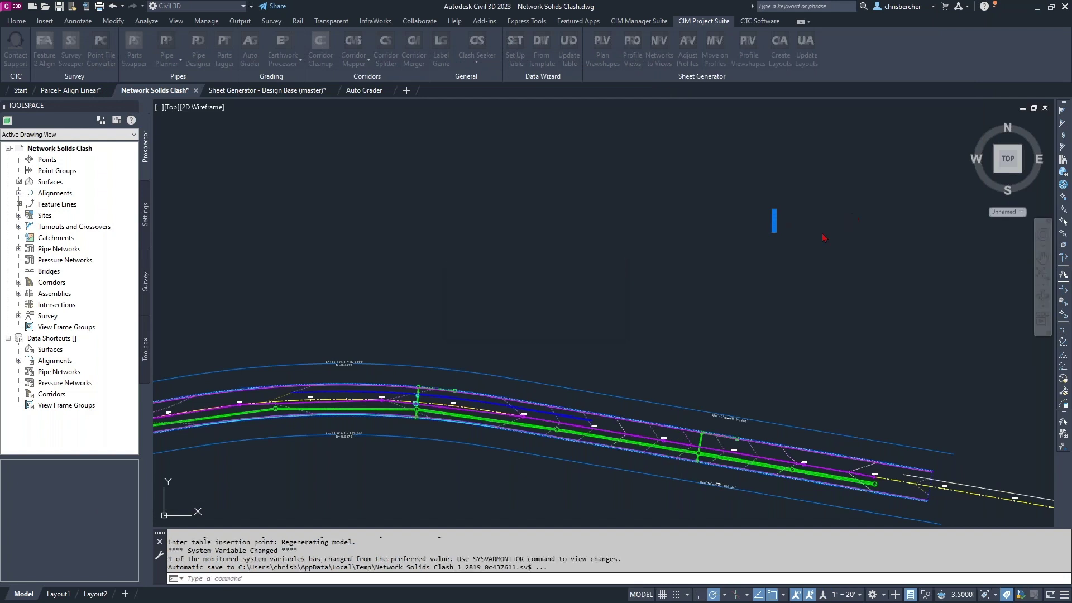
- Examine the inserted Pipe VS Site Clashes table, its rows and its placement above the road in the drawing
{"action": "scroll", "coordinate": [551, 222], "scroll_direction": "up", "scroll_amount": 8}
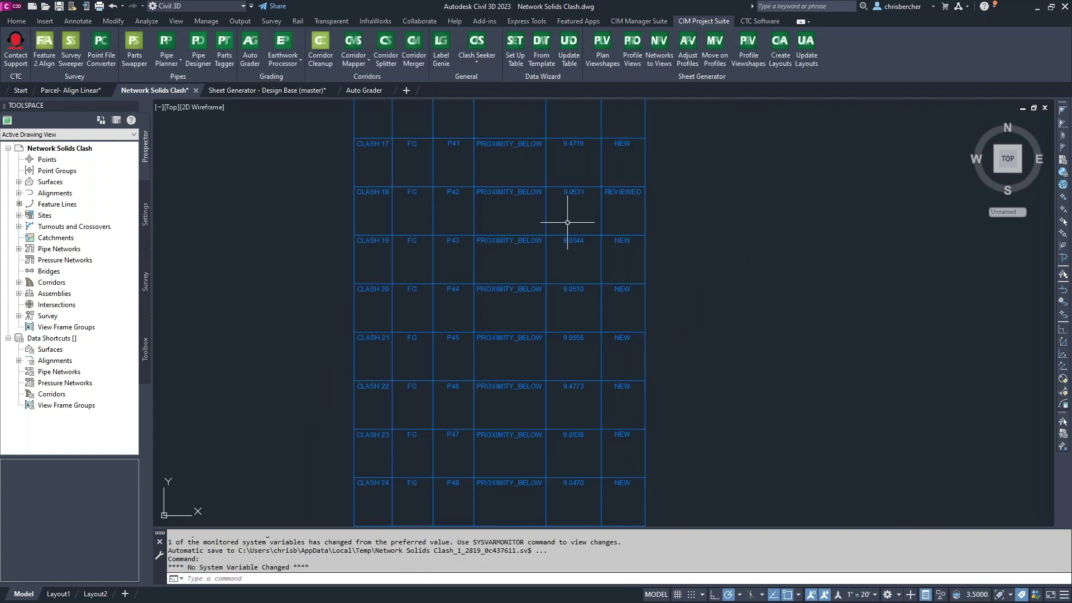
{"action": "scroll", "coordinate": [526, 280], "scroll_direction": "down", "scroll_amount": 4}
{"action": "scroll", "coordinate": [528, 266], "scroll_direction": "down", "scroll_amount": 3}
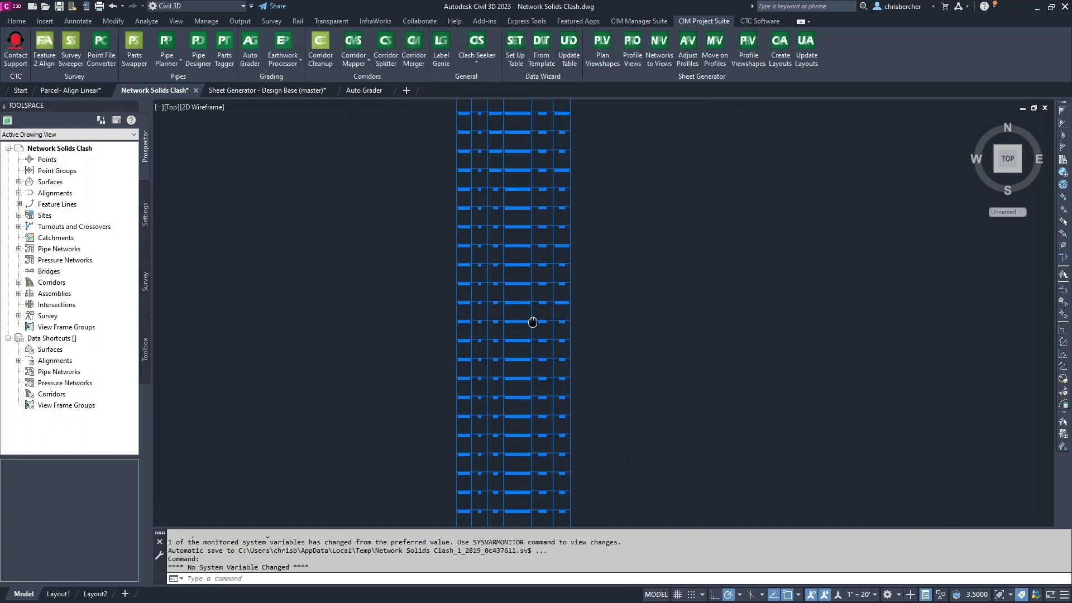
{"action": "scroll", "coordinate": [524, 173], "scroll_direction": "up", "scroll_amount": 3}
{"action": "scroll", "coordinate": [525, 173], "scroll_direction": "up", "scroll_amount": 4}
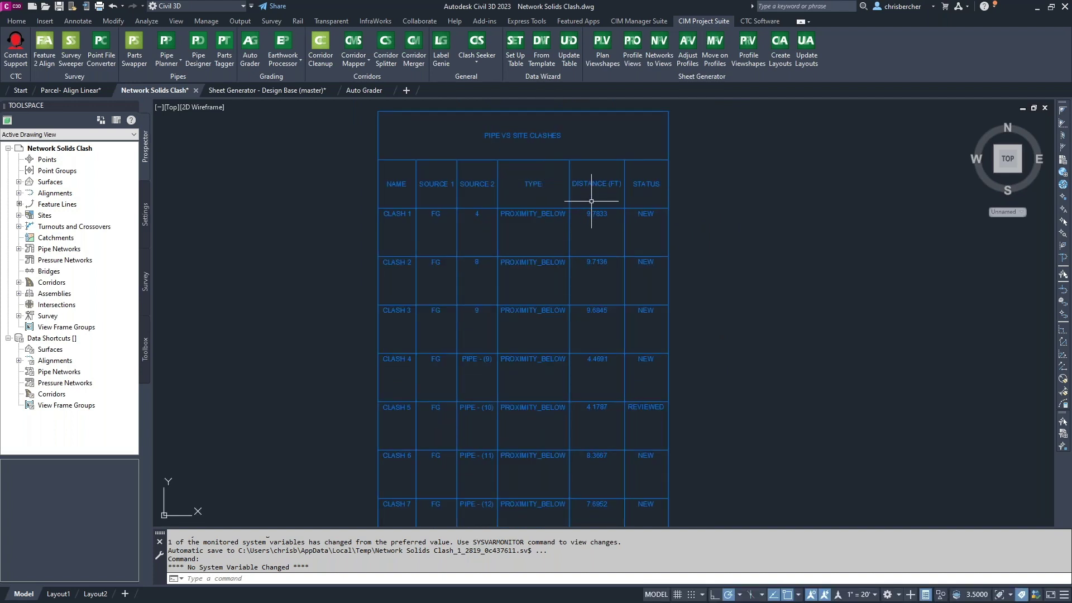
{"action": "scroll", "coordinate": [591, 201], "scroll_direction": "down", "scroll_amount": 10}
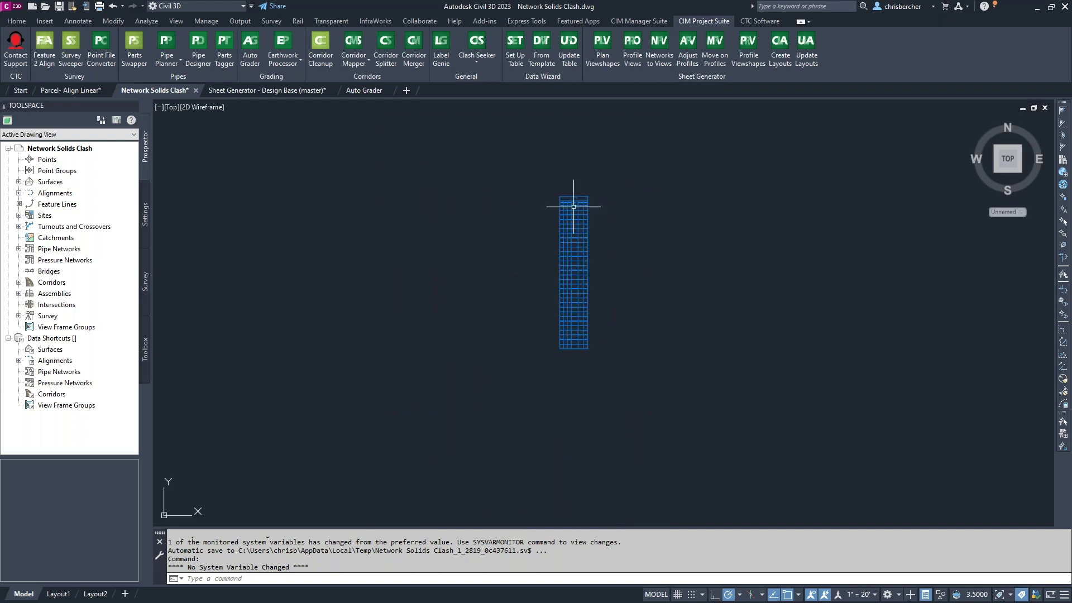
{"action": "scroll", "coordinate": [493, 247], "scroll_direction": "down", "scroll_amount": 4}
{"action": "middle_click_drag", "start_coordinate": [477, 247], "coordinate": [761, 205]}
{"action": "scroll", "coordinate": [761, 205], "scroll_direction": "down", "scroll_amount": 6}
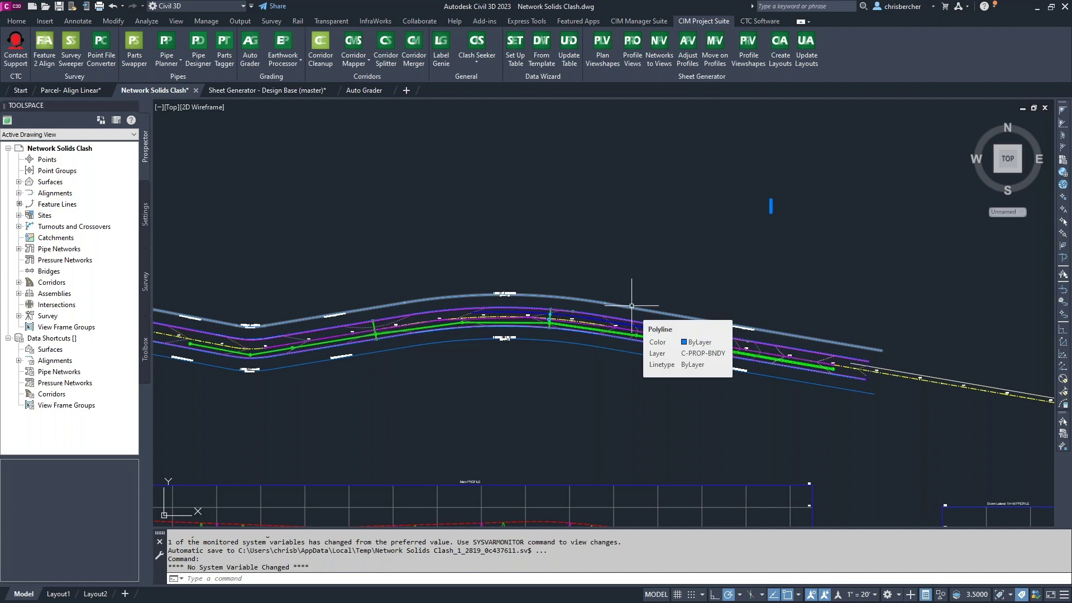
{"action": "scroll", "coordinate": [985, 175], "scroll_direction": "down", "scroll_amount": 2}
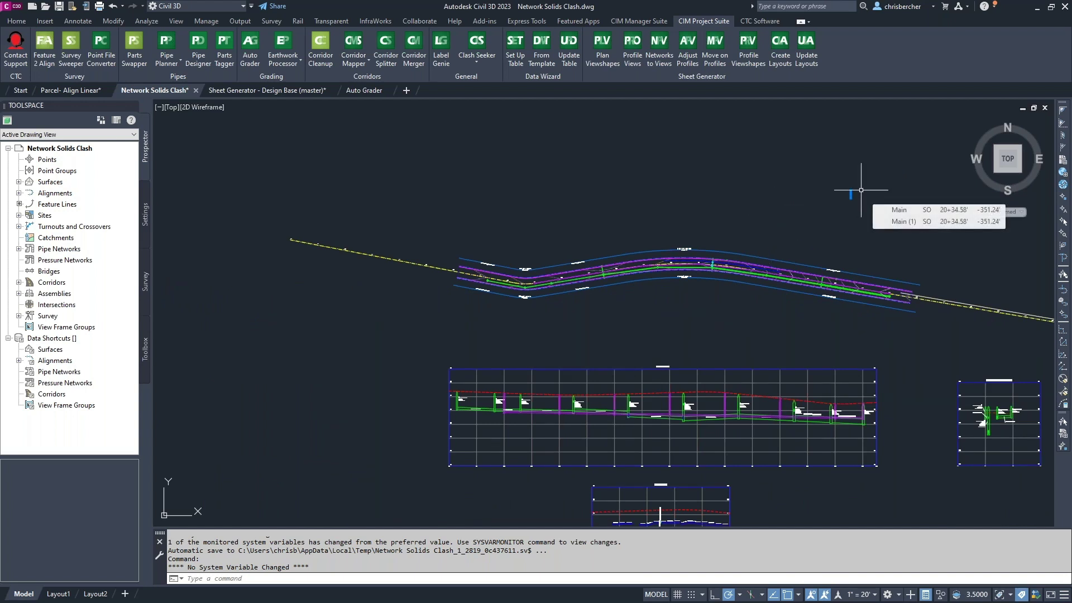
{"action": "scroll", "coordinate": [843, 194], "scroll_direction": "up", "scroll_amount": 3}
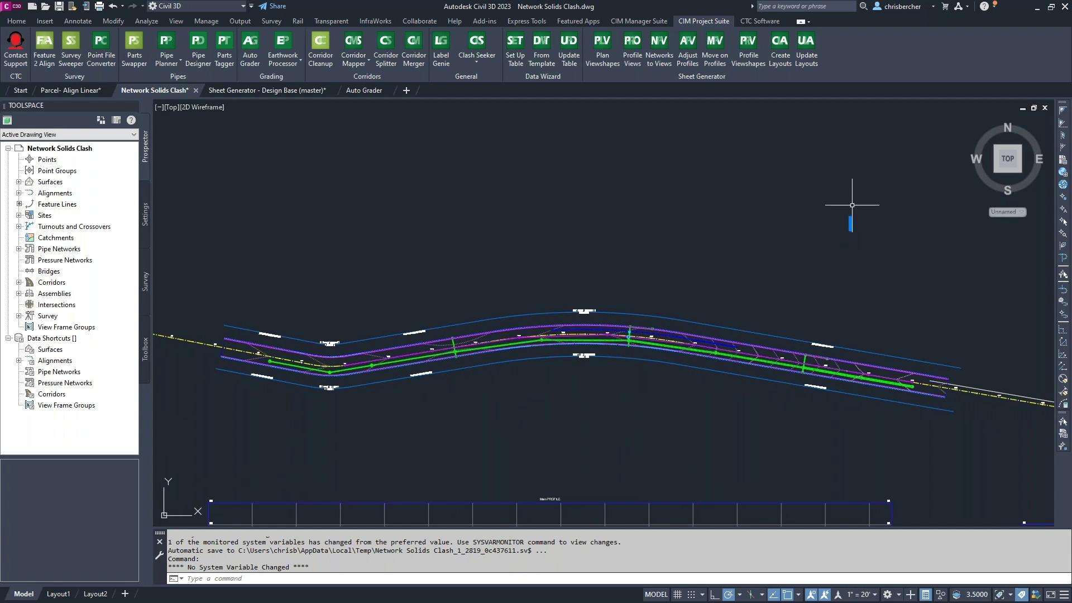
{"action": "scroll", "coordinate": [852, 205], "scroll_direction": "up", "scroll_amount": 5}
{"action": "scroll", "coordinate": [873, 206], "scroll_direction": "up", "scroll_amount": 8}
{"action": "scroll", "coordinate": [768, 165], "scroll_direction": "down", "scroll_amount": 2}
{"action": "left_click", "coordinate": [476, 62]}
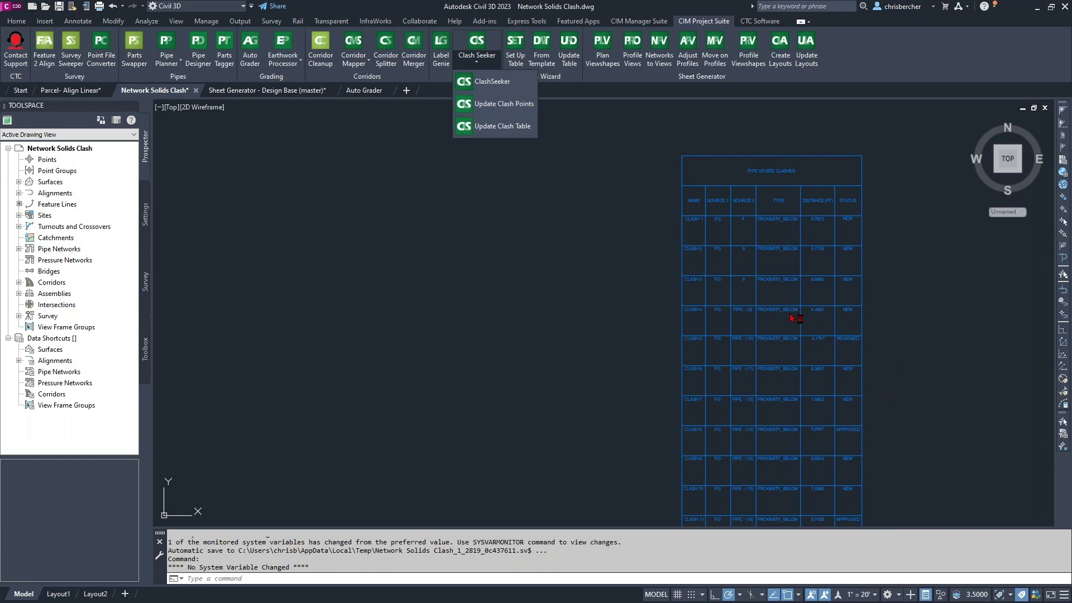
{"action": "left_click", "coordinate": [431, 296]}
- Inspect the storm network between stations 19+00 and 21+00, checking the 48" RCP pipe and the 18 inch concrete cross pipe
{"action": "scroll", "coordinate": [454, 351], "scroll_direction": "down", "scroll_amount": 4}
{"action": "middle_click_drag", "start_coordinate": [455, 352], "coordinate": [570, 337]}
{"action": "scroll", "coordinate": [528, 388], "scroll_direction": "down", "scroll_amount": 1}
{"action": "scroll", "coordinate": [561, 388], "scroll_direction": "down", "scroll_amount": 3}
{"action": "scroll", "coordinate": [559, 382], "scroll_direction": "up", "scroll_amount": 5}
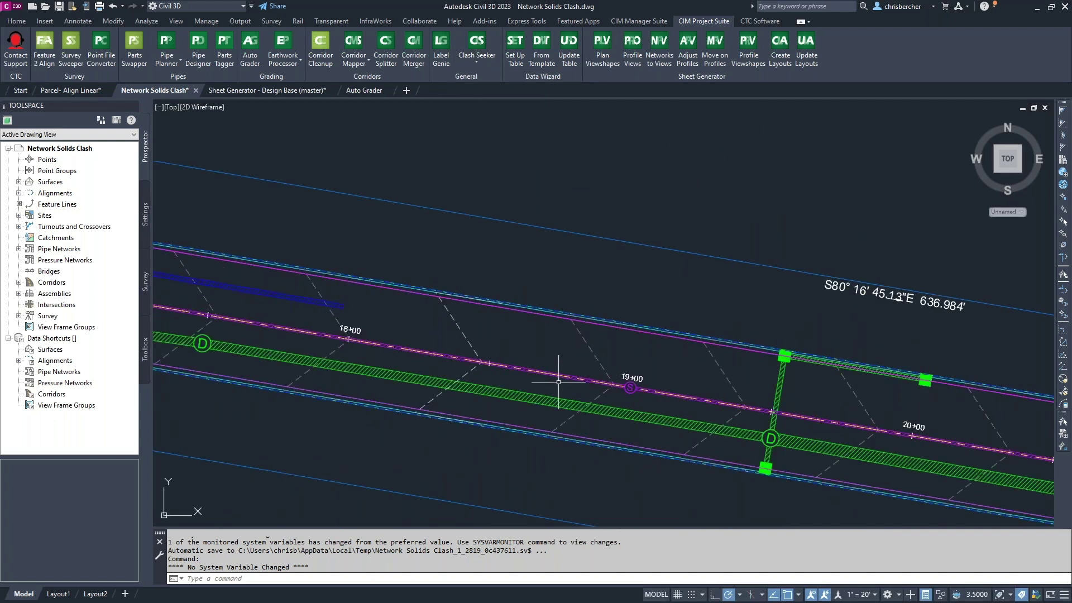
{"action": "left_click", "coordinate": [803, 448]}
{"action": "mouse_move", "coordinate": [803, 449]}
{"action": "middle_mouse_down"}
{"action": "mouse_move", "coordinate": [738, 397]}
{"action": "mouse_move", "coordinate": [601, 333]}
{"action": "mouse_move", "coordinate": [546, 328]}
{"action": "middle_mouse_up"}
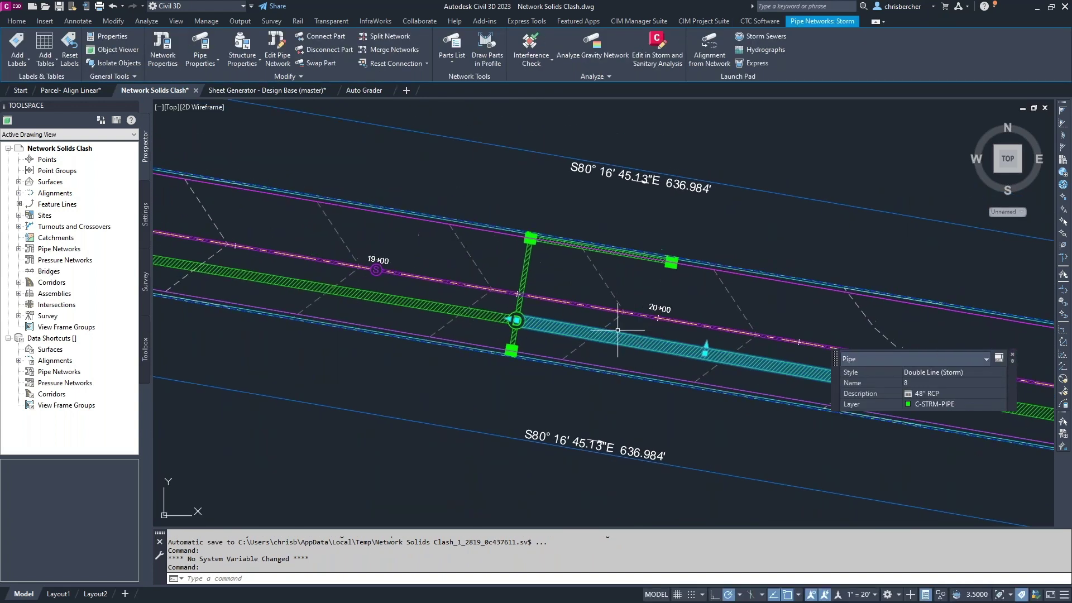
{"action": "key", "text": "Escape"}
{"action": "left_click", "coordinate": [528, 279]}
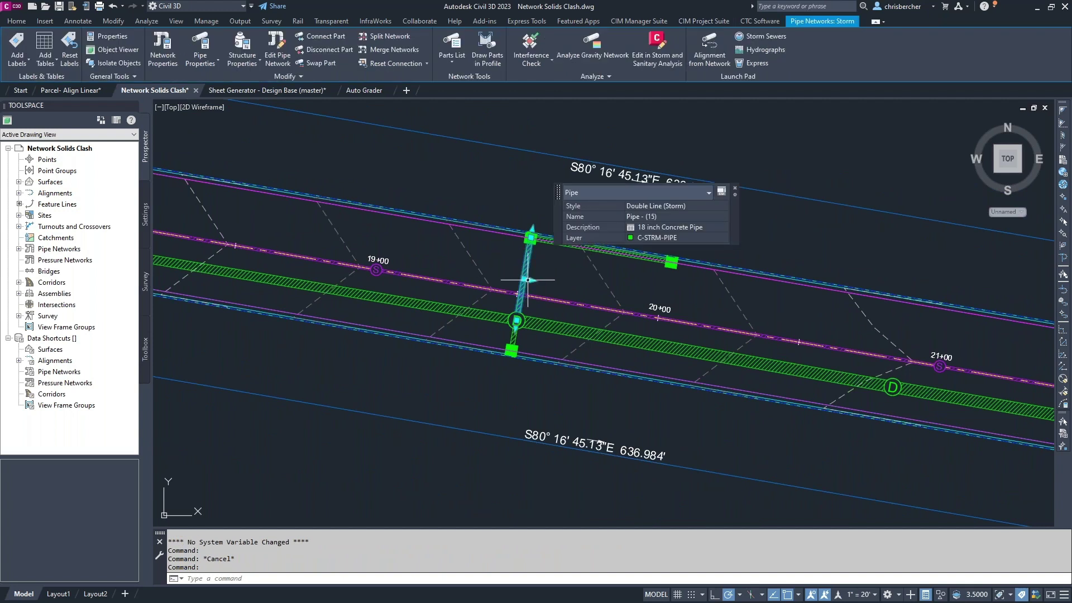
{"action": "key", "text": "Escape"}
- Move storm manhole 108 and its adjoining 48" RCP pipe a short distance east
{"action": "left_click", "coordinate": [515, 321]}
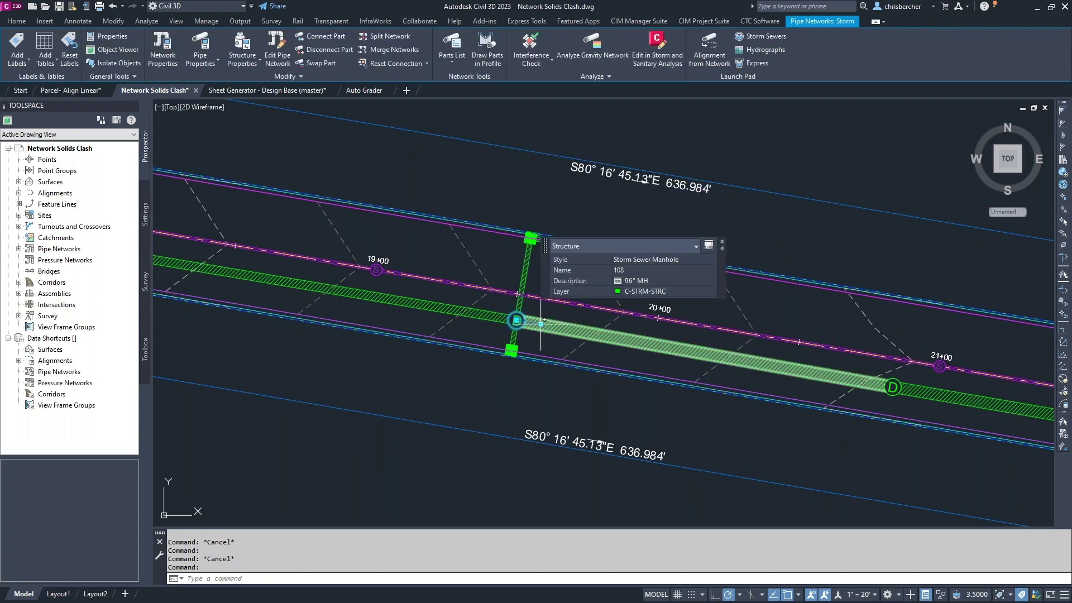
{"action": "left_click", "coordinate": [612, 338]}
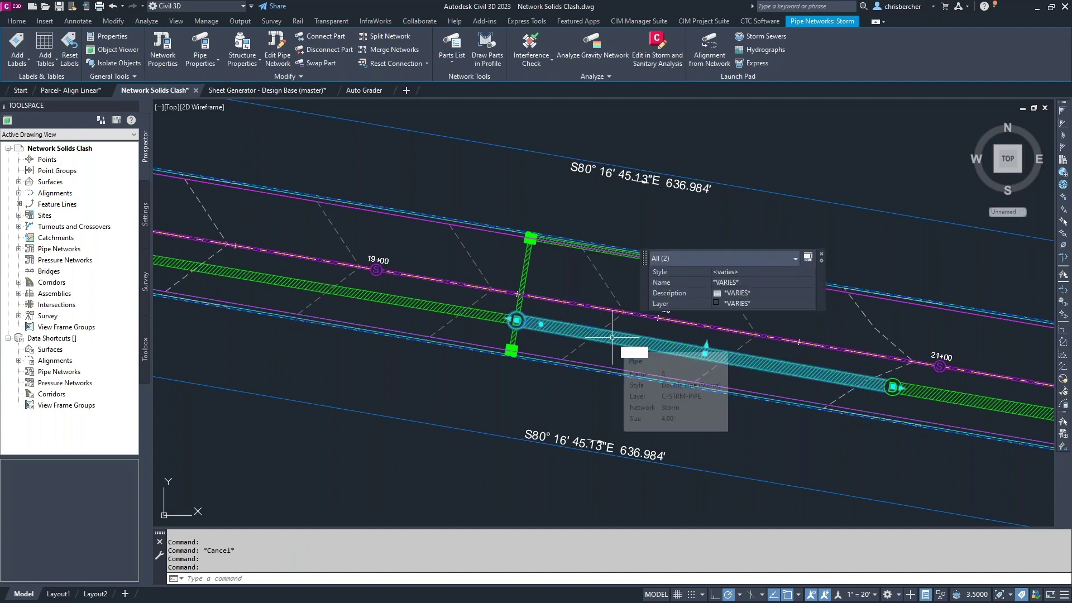
{"action": "type", "text": "m"}
{"action": "key", "text": "Return"}
{"action": "left_click", "coordinate": [586, 330]}
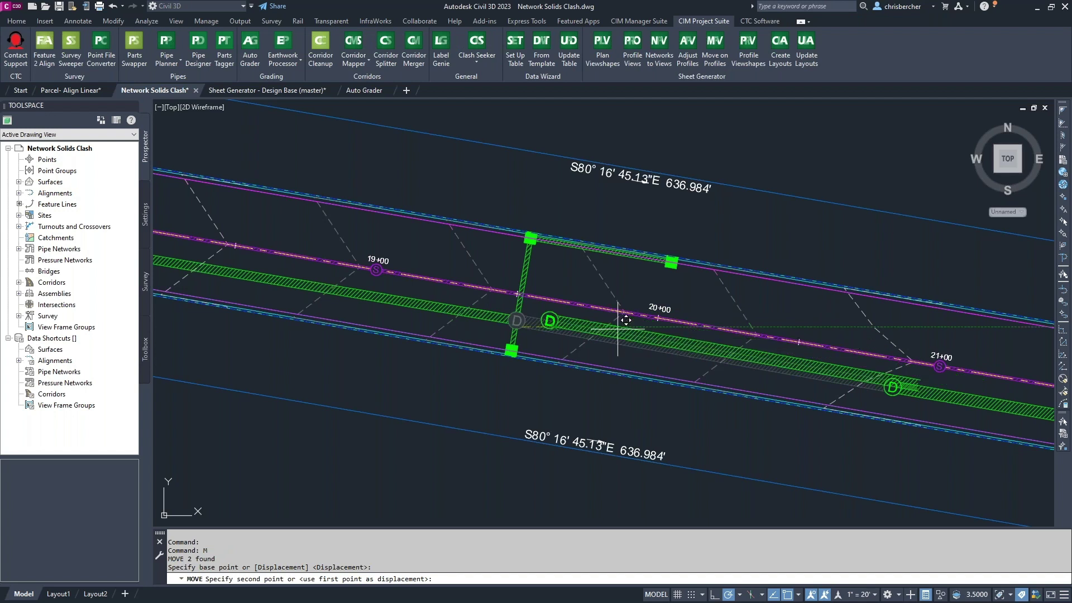
{"action": "key", "text": "Escape"}
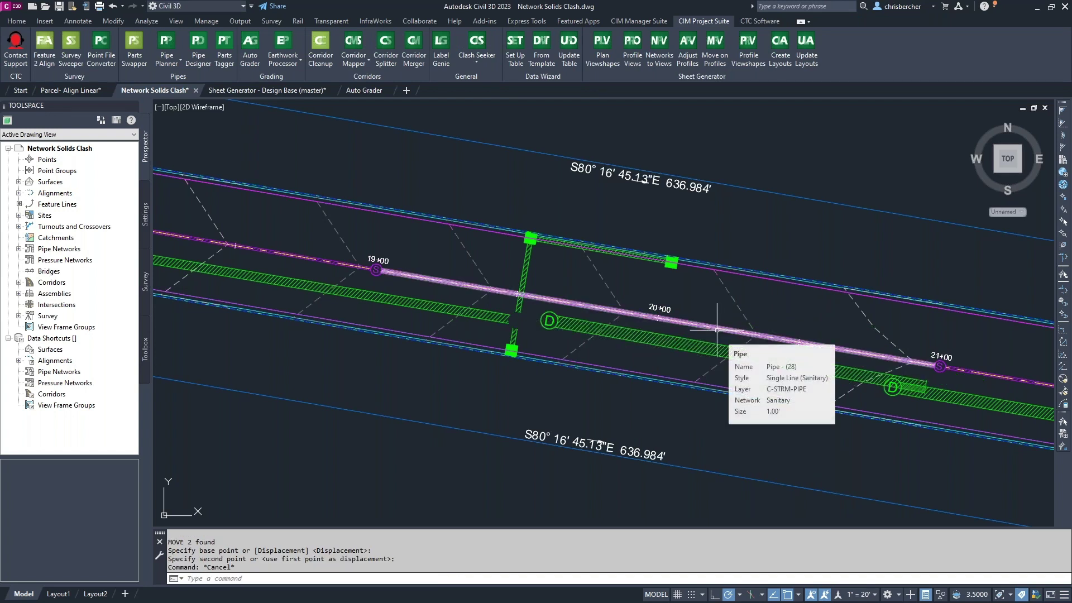
- Run Update Clash Table on the Pipe VS Site Clashes table above the road
{"action": "left_click", "coordinate": [477, 61]}
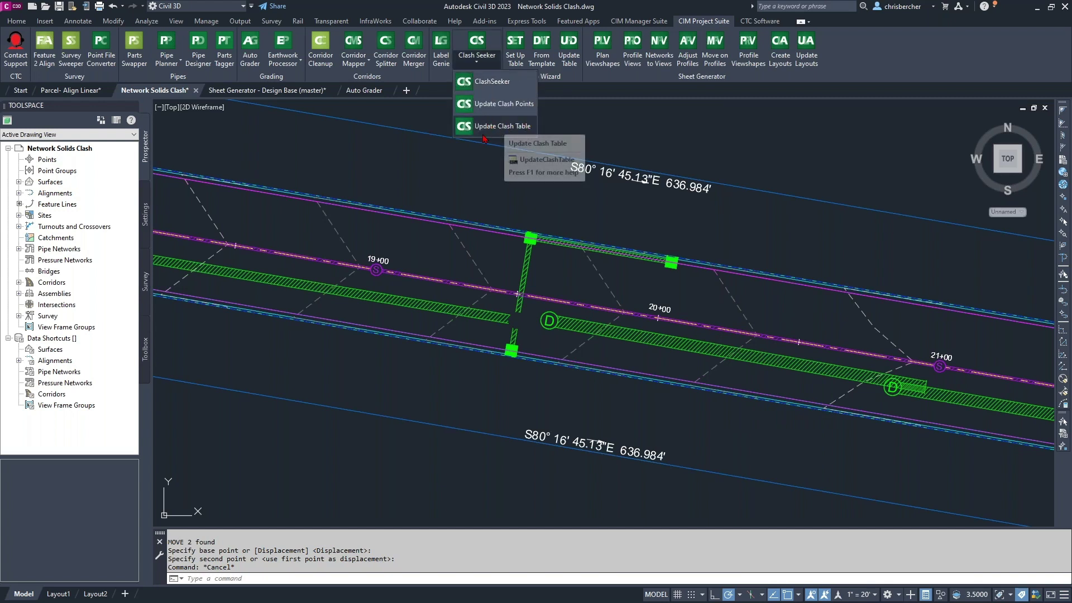
{"action": "left_click", "coordinate": [485, 128]}
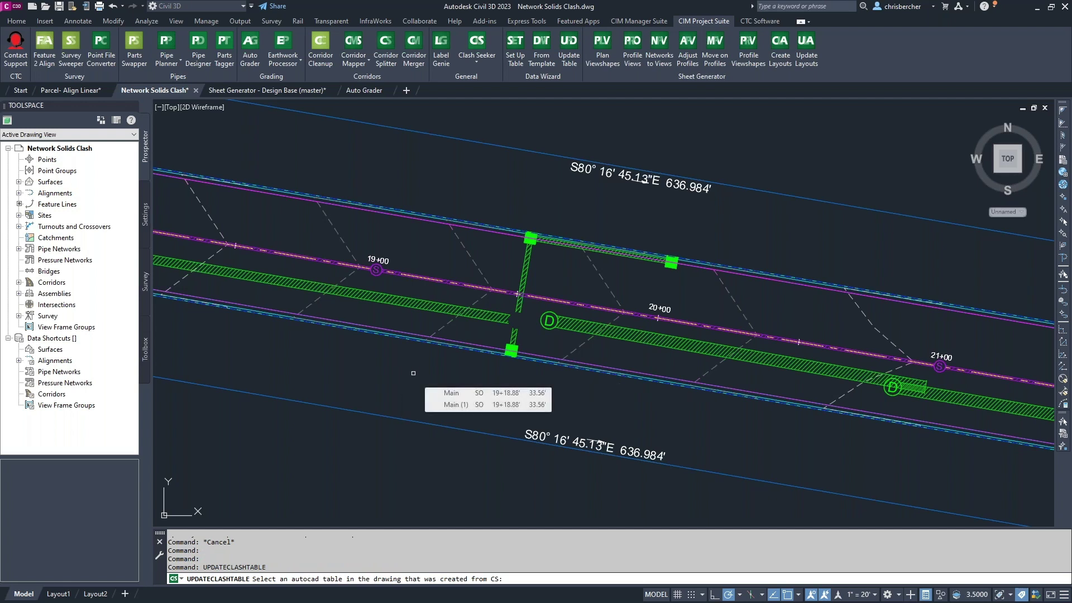
{"action": "left_click", "coordinate": [673, 345]}
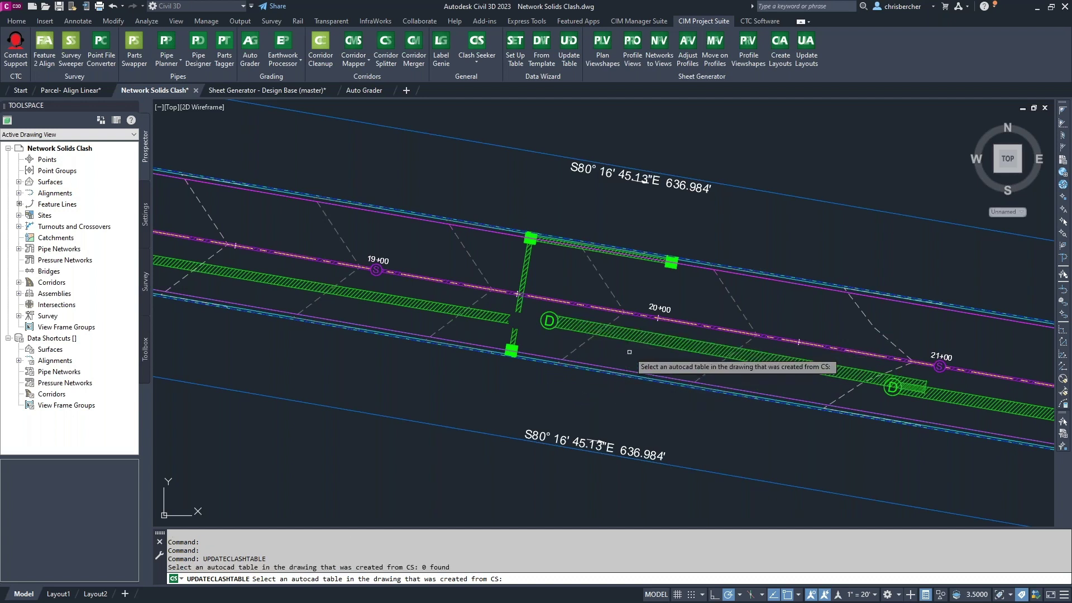
{"action": "scroll", "coordinate": [795, 170], "scroll_direction": "down", "scroll_amount": 5}
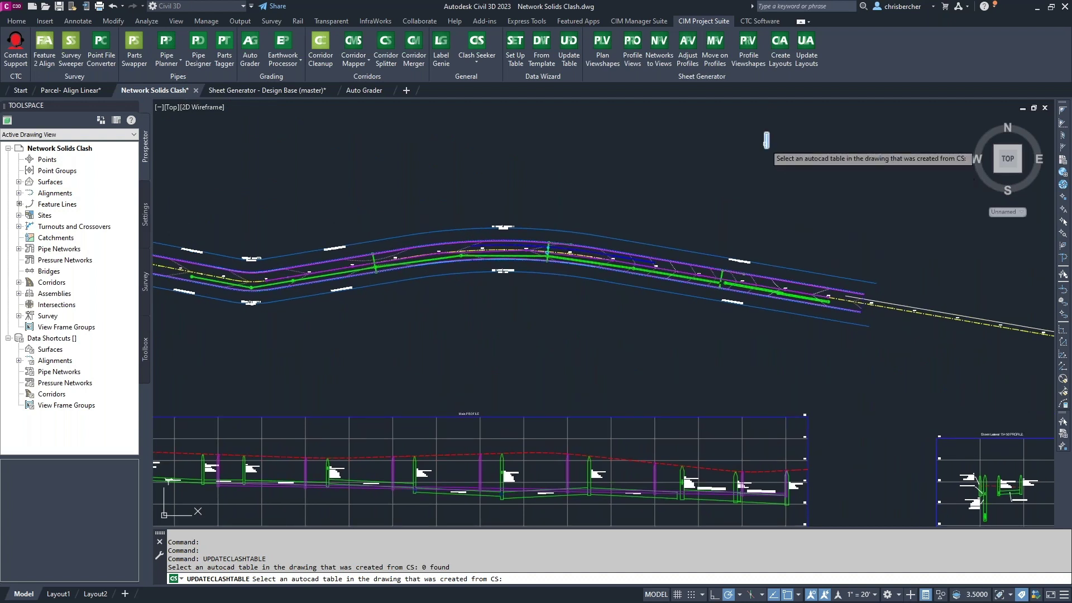
{"action": "left_click", "coordinate": [769, 143]}
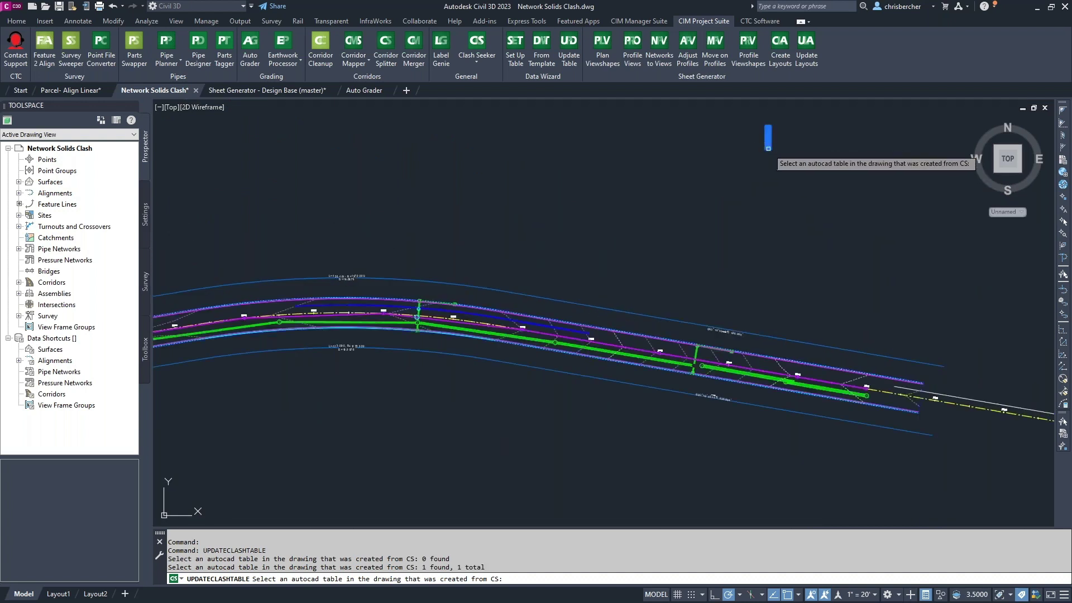
{"action": "scroll", "coordinate": [782, 140], "scroll_direction": "up", "scroll_amount": 3}
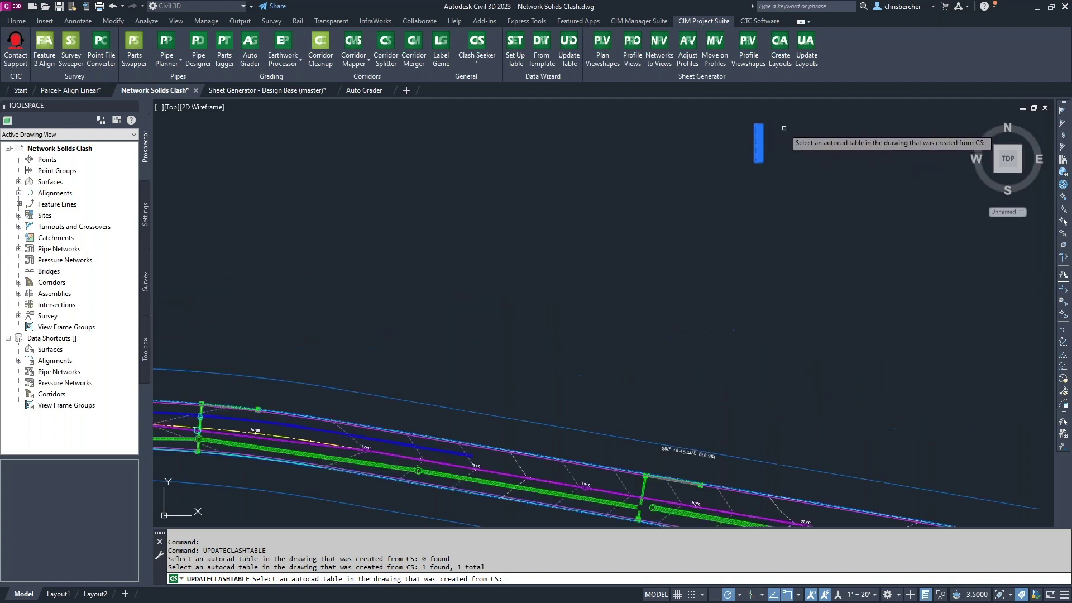
{"action": "scroll", "coordinate": [760, 136], "scroll_direction": "up", "scroll_amount": 3}
{"action": "left_click", "coordinate": [755, 133]}
{"action": "middle_click_drag", "start_coordinate": [782, 129], "coordinate": [713, 213]}
{"action": "key", "text": "Return"}
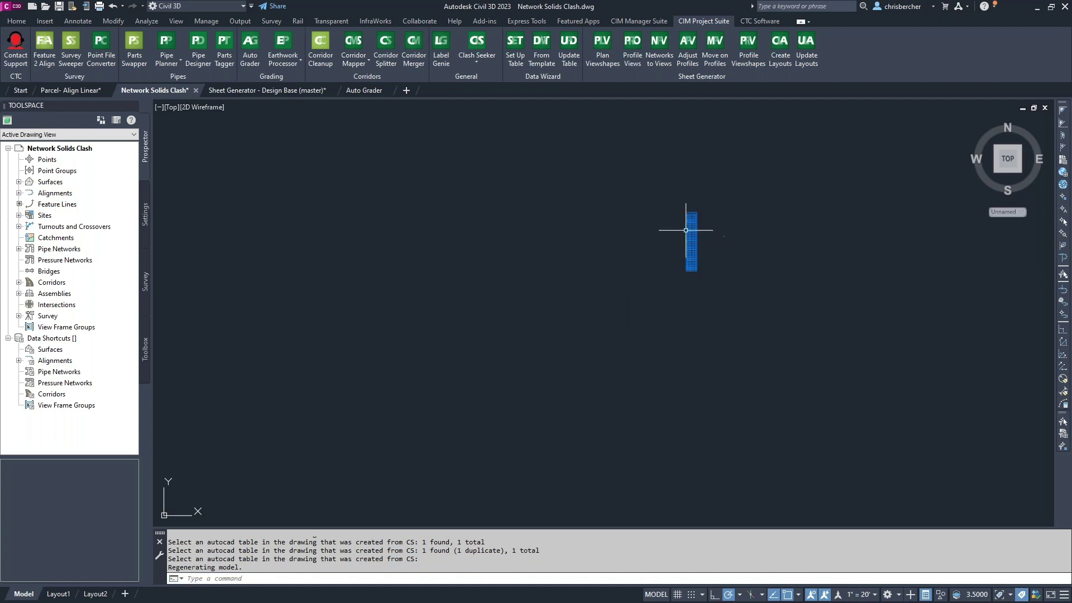
- Examine the distances and statuses in the updated clash table
{"action": "scroll", "coordinate": [681, 232], "scroll_direction": "up", "scroll_amount": 8}
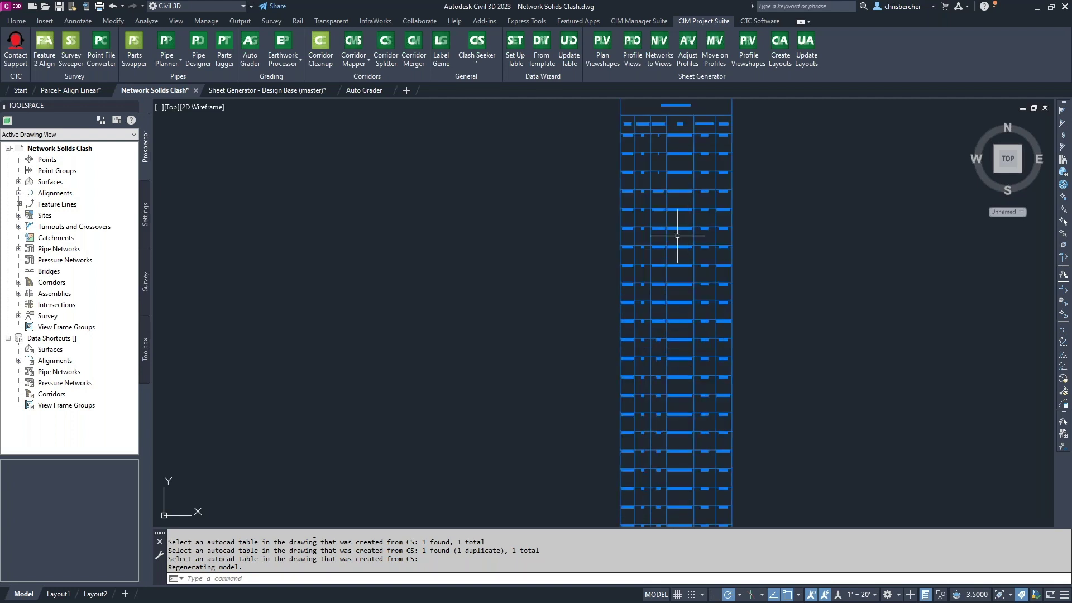
{"action": "scroll", "coordinate": [642, 324], "scroll_direction": "up", "scroll_amount": 6}
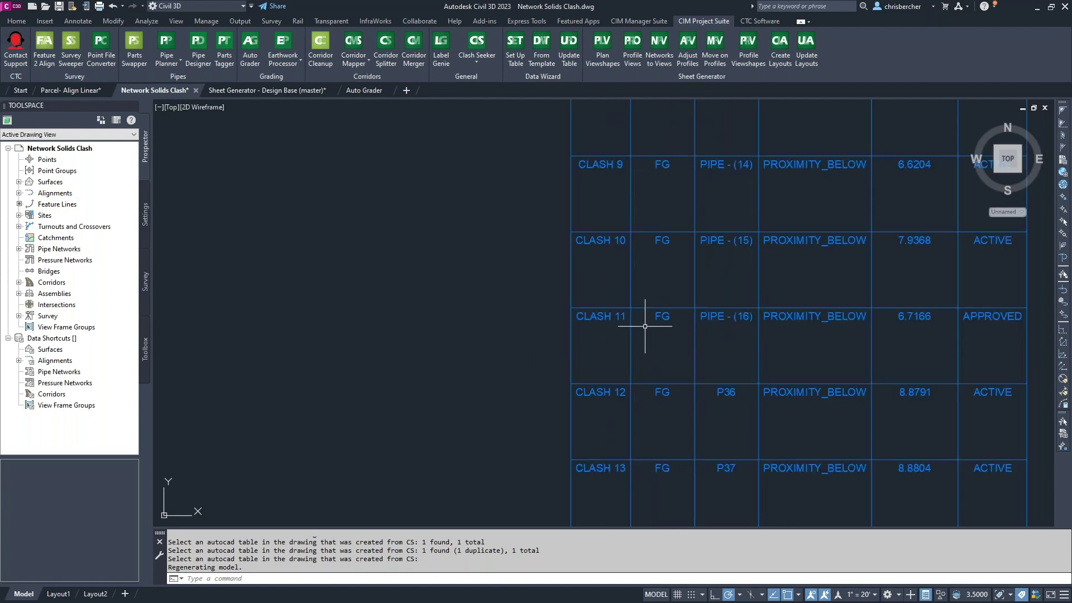
{"action": "scroll", "coordinate": [692, 229], "scroll_direction": "down", "scroll_amount": 4}
{"action": "scroll", "coordinate": [658, 374], "scroll_direction": "down", "scroll_amount": 6}
{"action": "scroll", "coordinate": [439, 306], "scroll_direction": "up", "scroll_amount": 1}
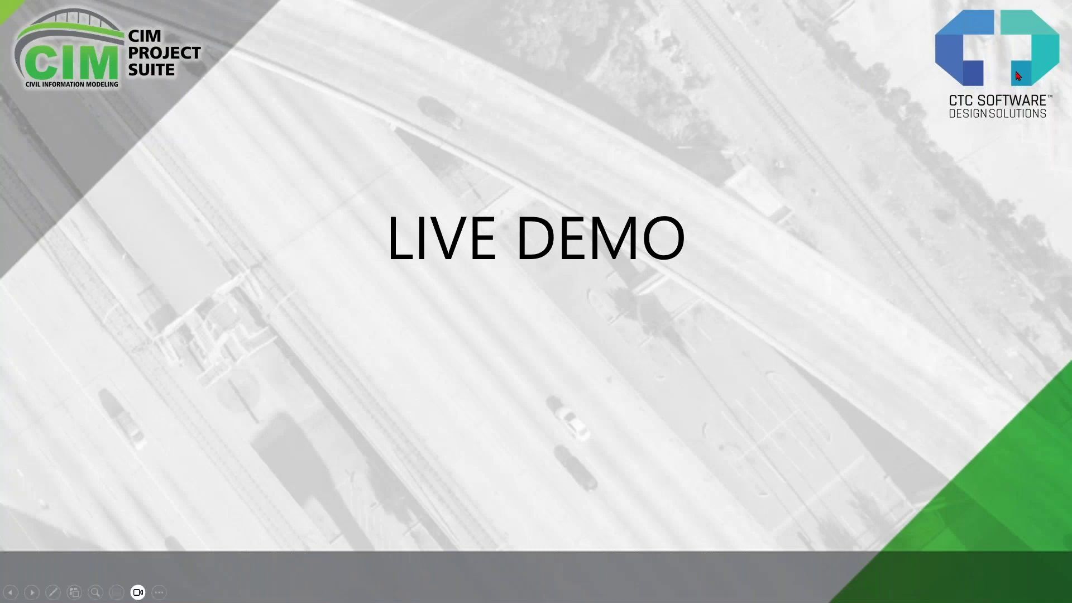
- Switch to the web browser and view the ctcsoftware.com home page and the CTC Software YouTube channel
{"action": "key", "text": "alt+Tab"}
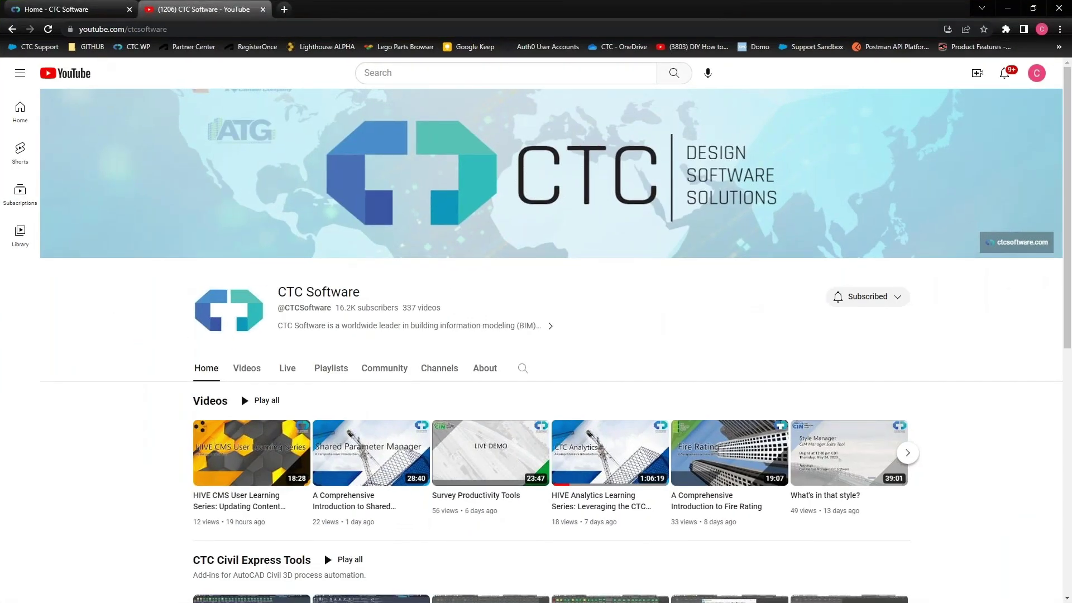
{"action": "left_click", "coordinate": [83, 9]}
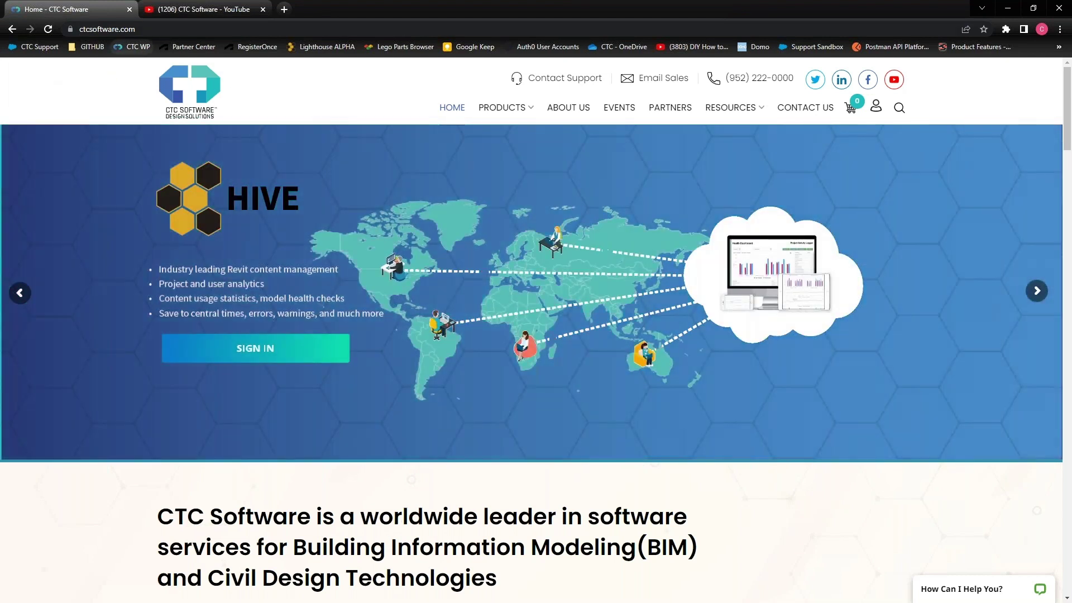
{"action": "left_click", "coordinate": [112, 29]}
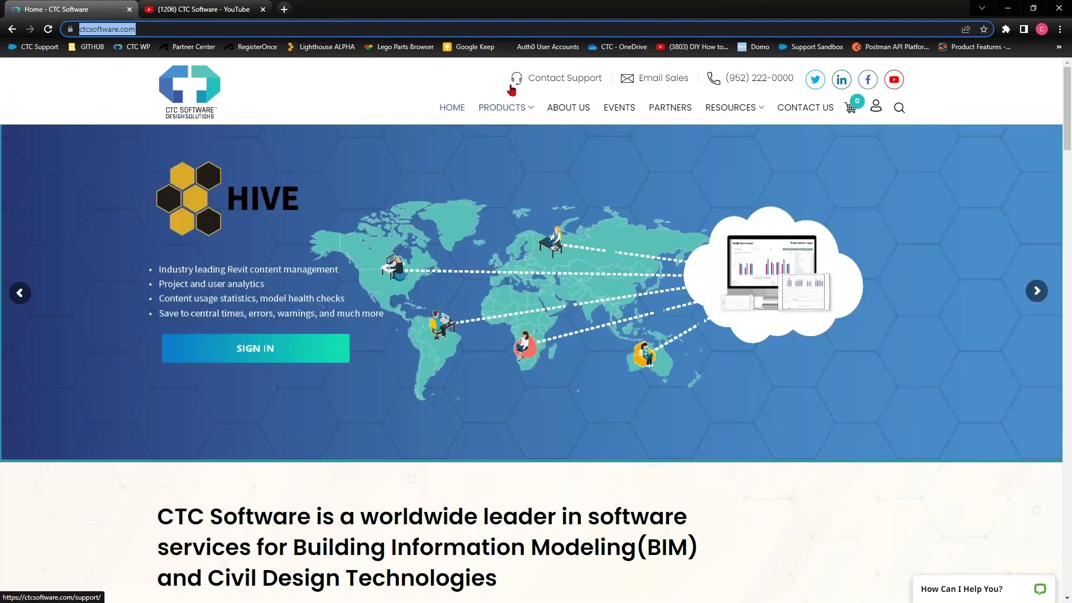
{"action": "mouse_move", "coordinate": [500, 114]}
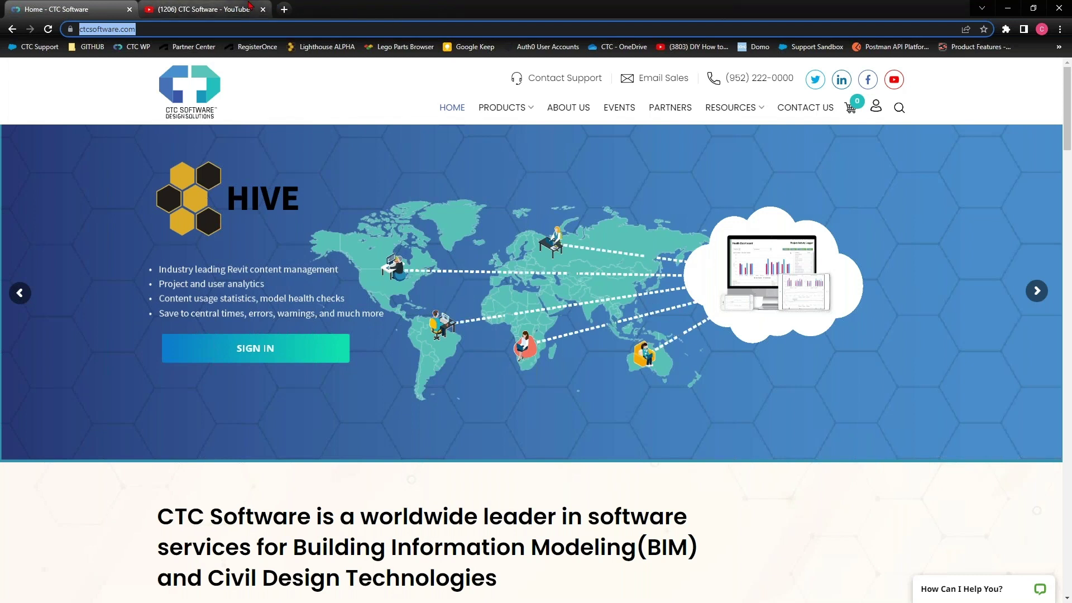
{"action": "mouse_move", "coordinate": [219, 6]}
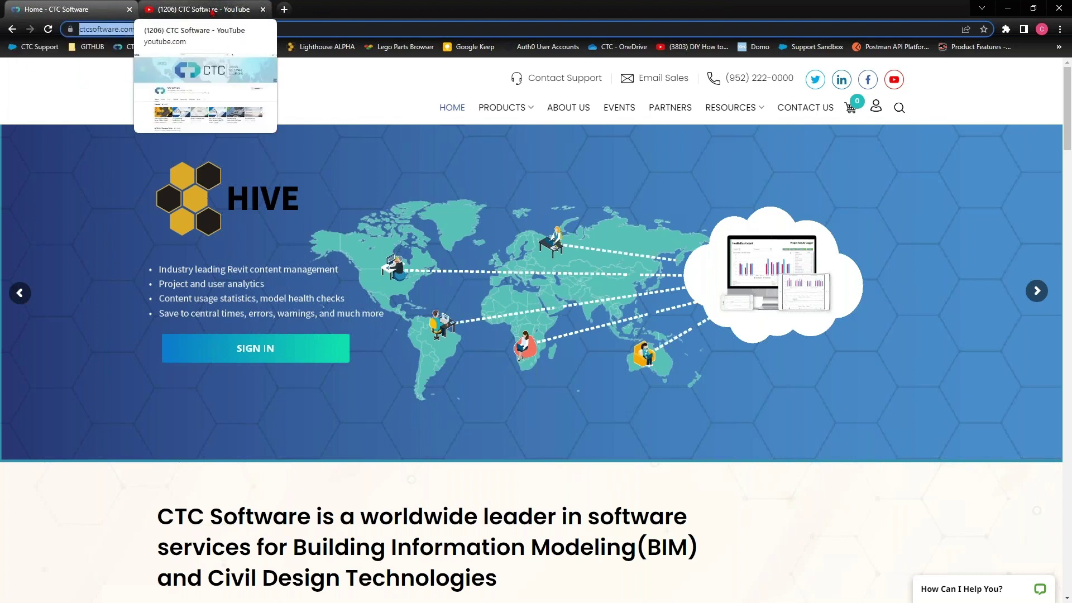
{"action": "left_click", "coordinate": [212, 10]}
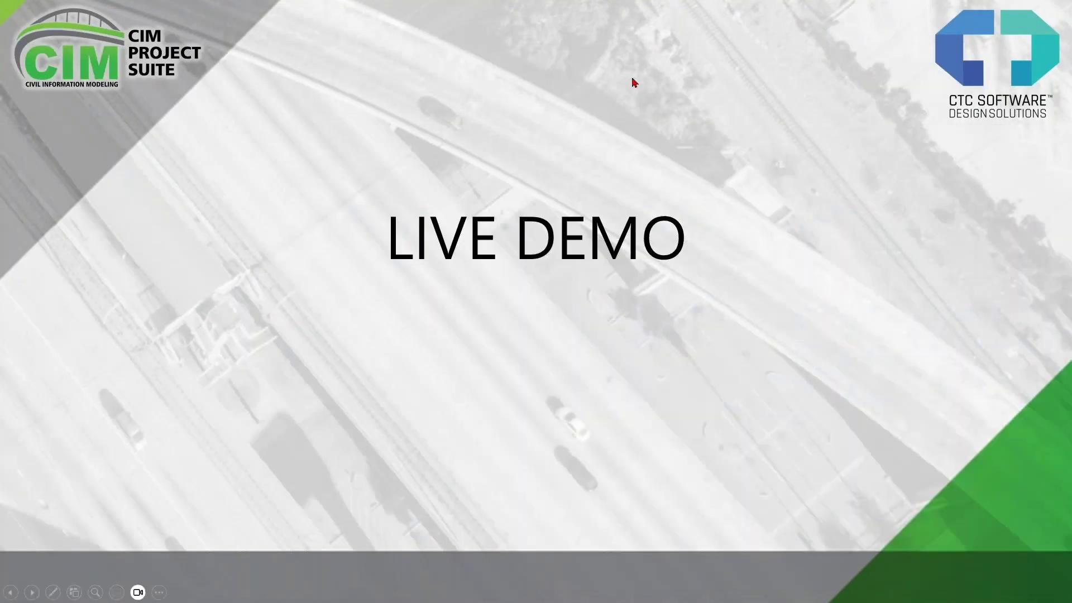
{"action": "key", "text": "Right"}
{"action": "key", "text": "Right"}
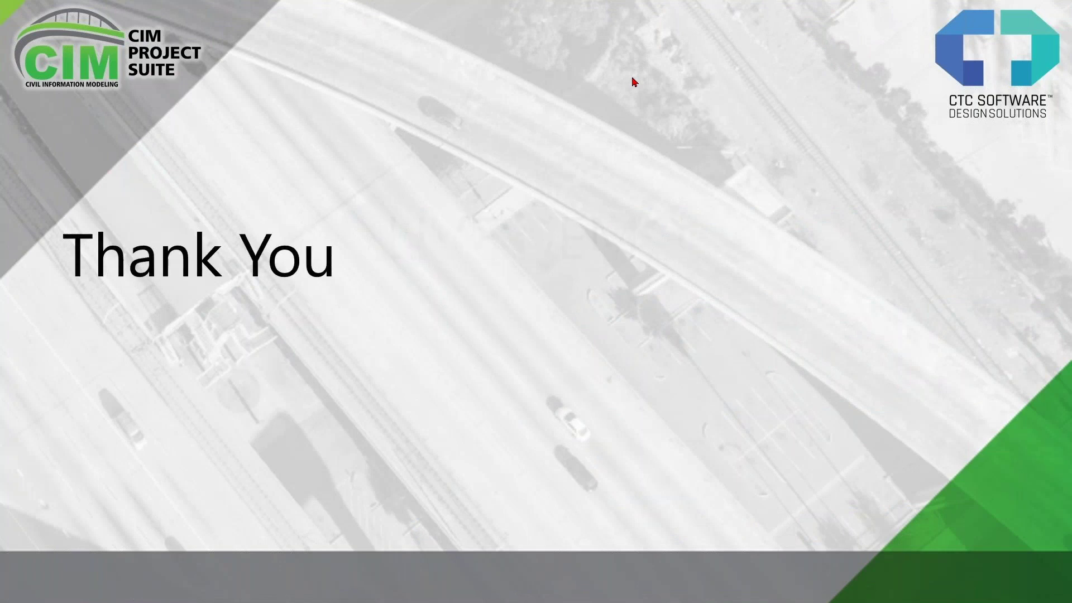
{"action": "key", "text": "Left"}
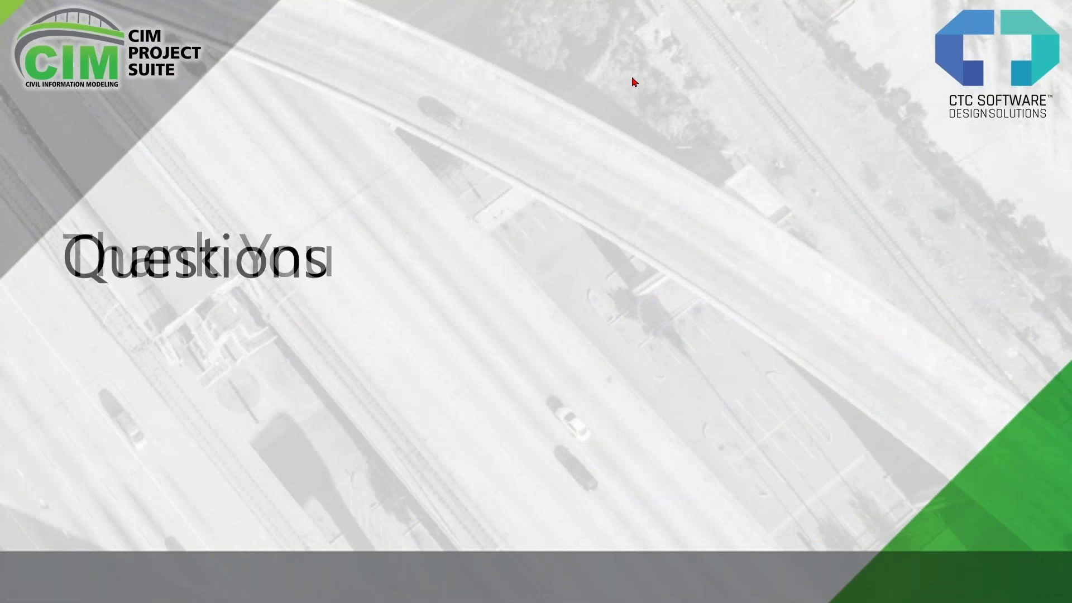